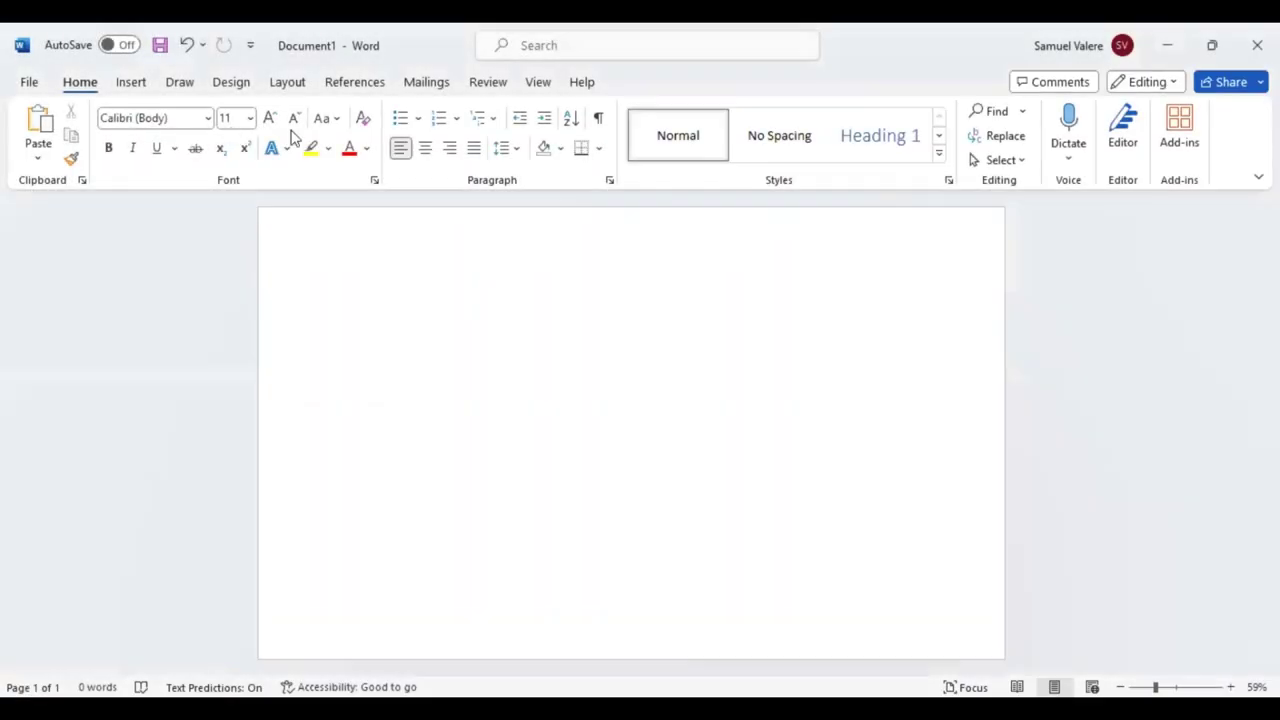
- Draw a rectangle covering the whole page, with no outline and a light-grey fill
mouse_move(258, 206)
left_mouse_down()
mouse_move(414, 297)
mouse_move(843, 503)
left_mouse_up()
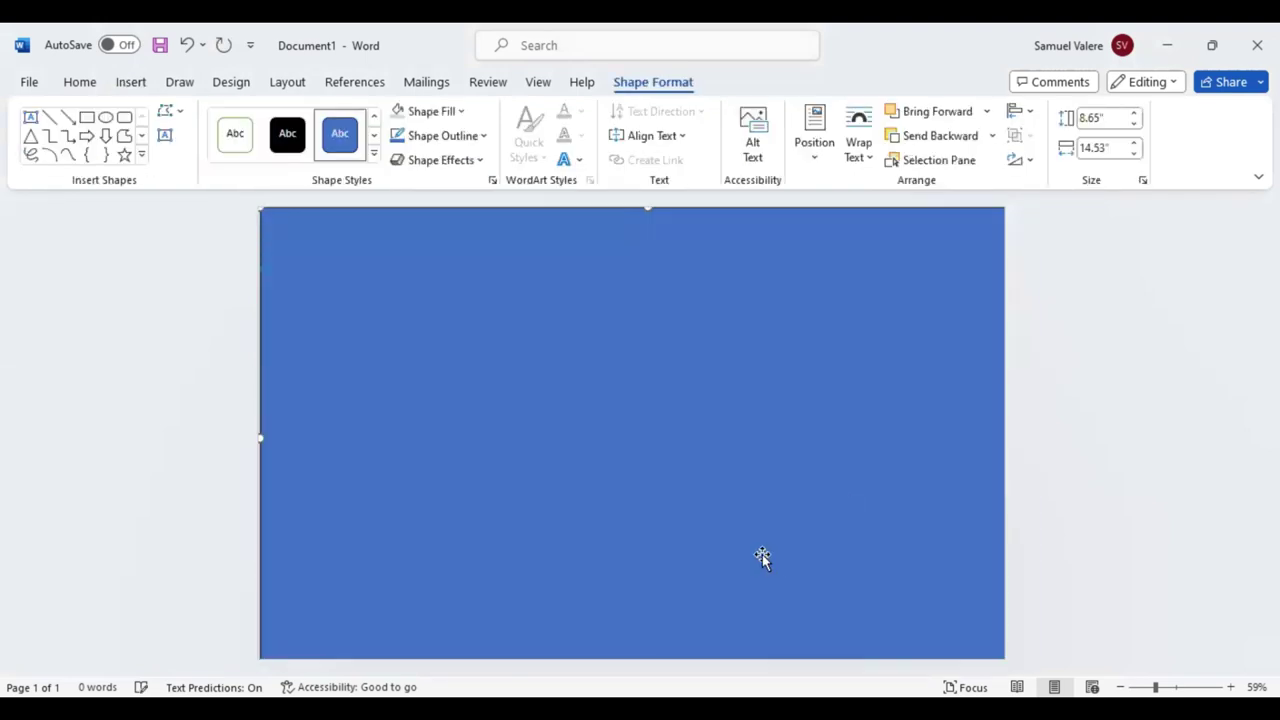
left_click_drag(762, 554, 760, 552)
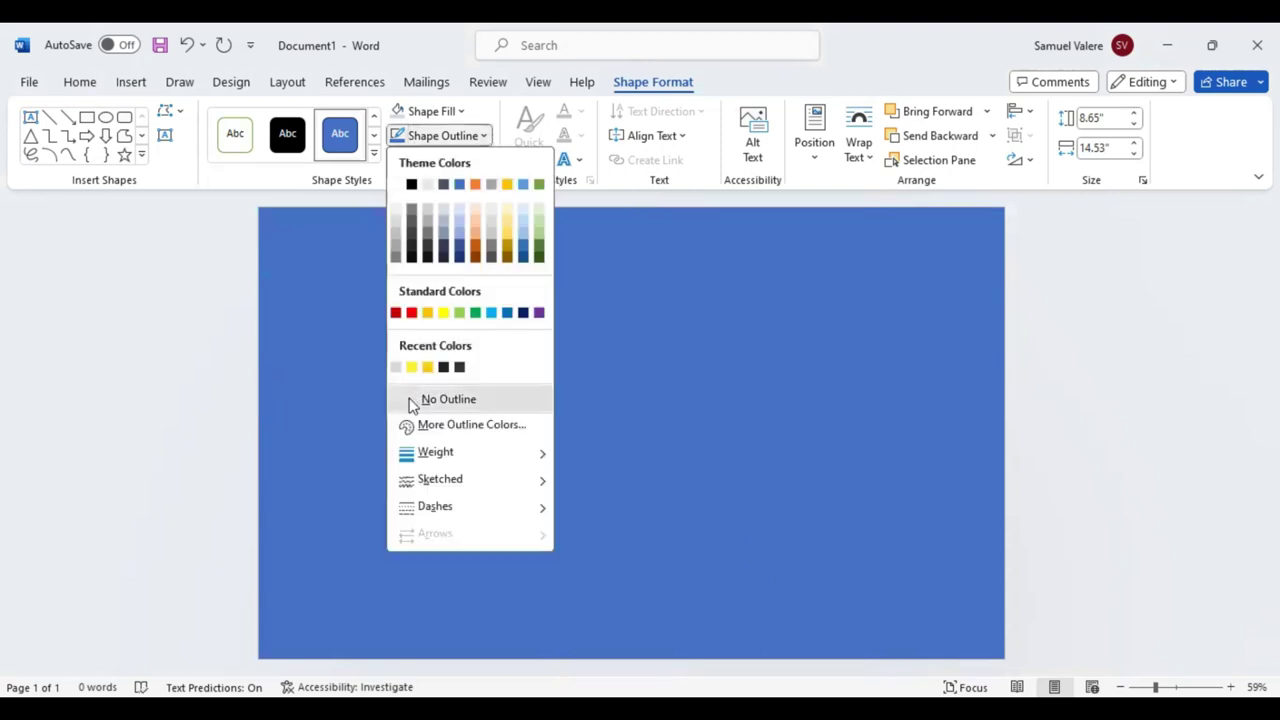
left_click(460, 112)
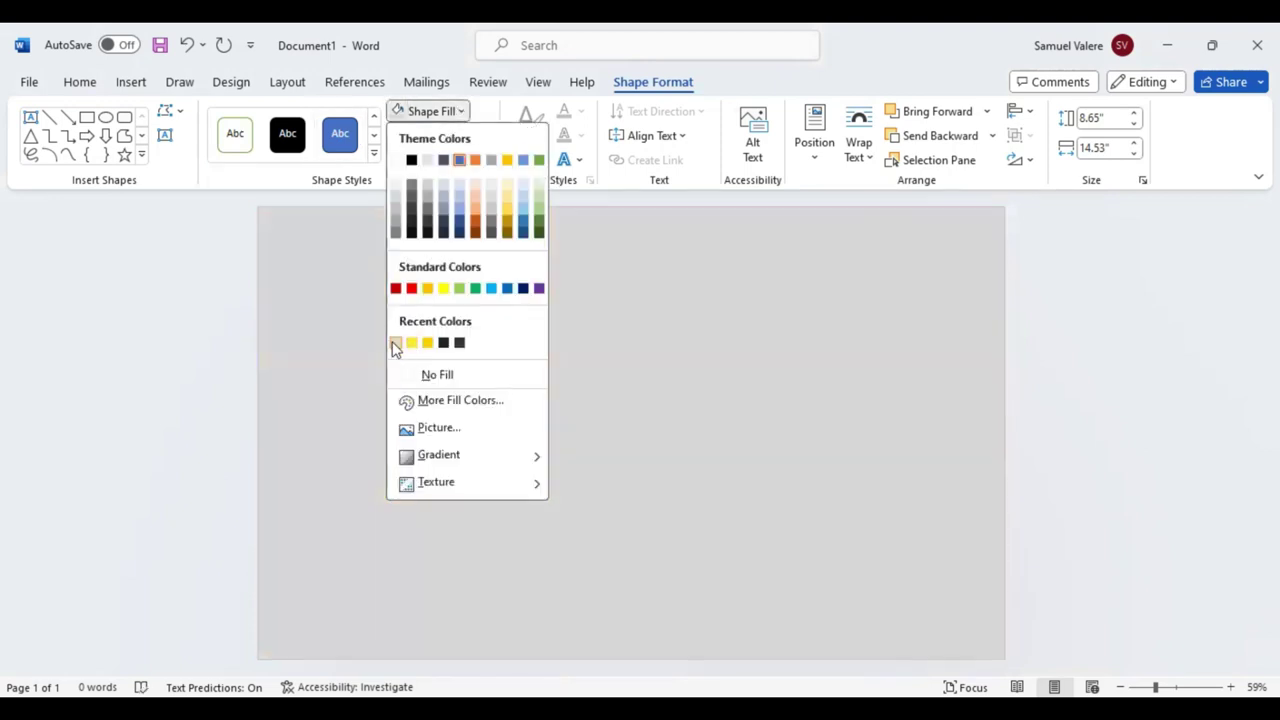
left_click(395, 343)
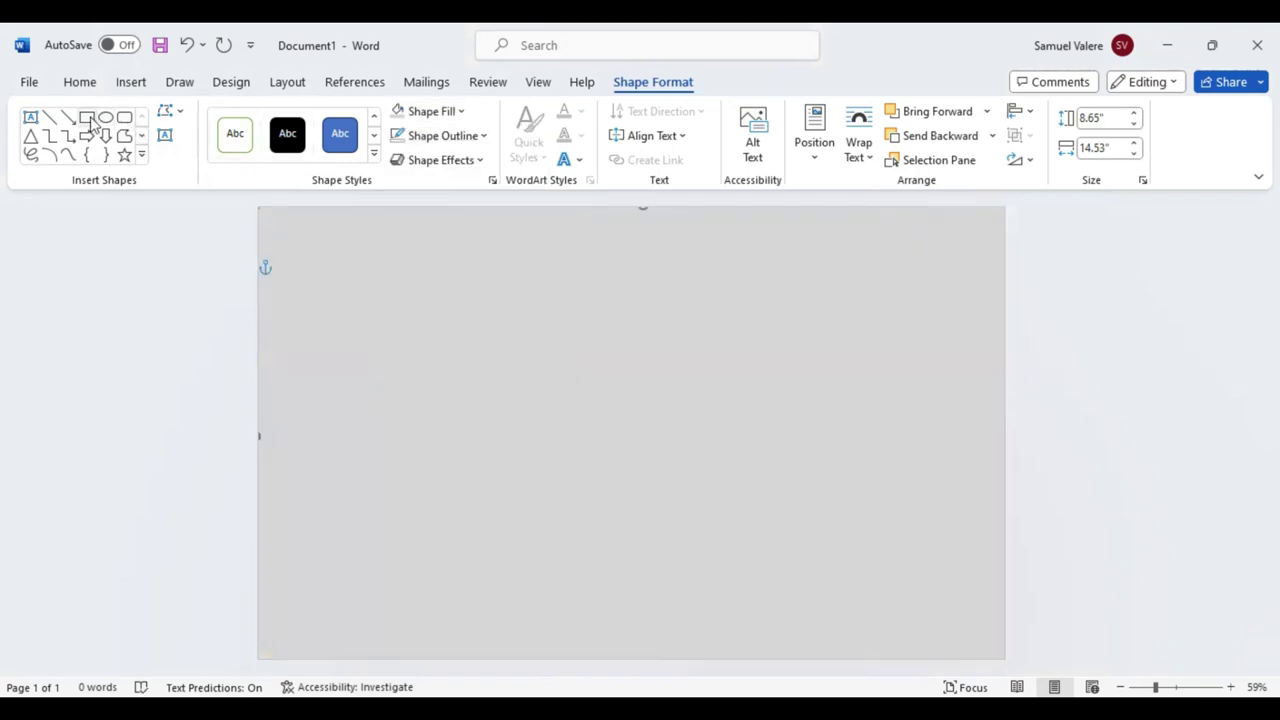
- Draw a blue rectangle on the right side, stretched to full page height and 8.42" by 6.14"
left_click(87, 117)
left_click_drag(786, 234, 1006, 656)
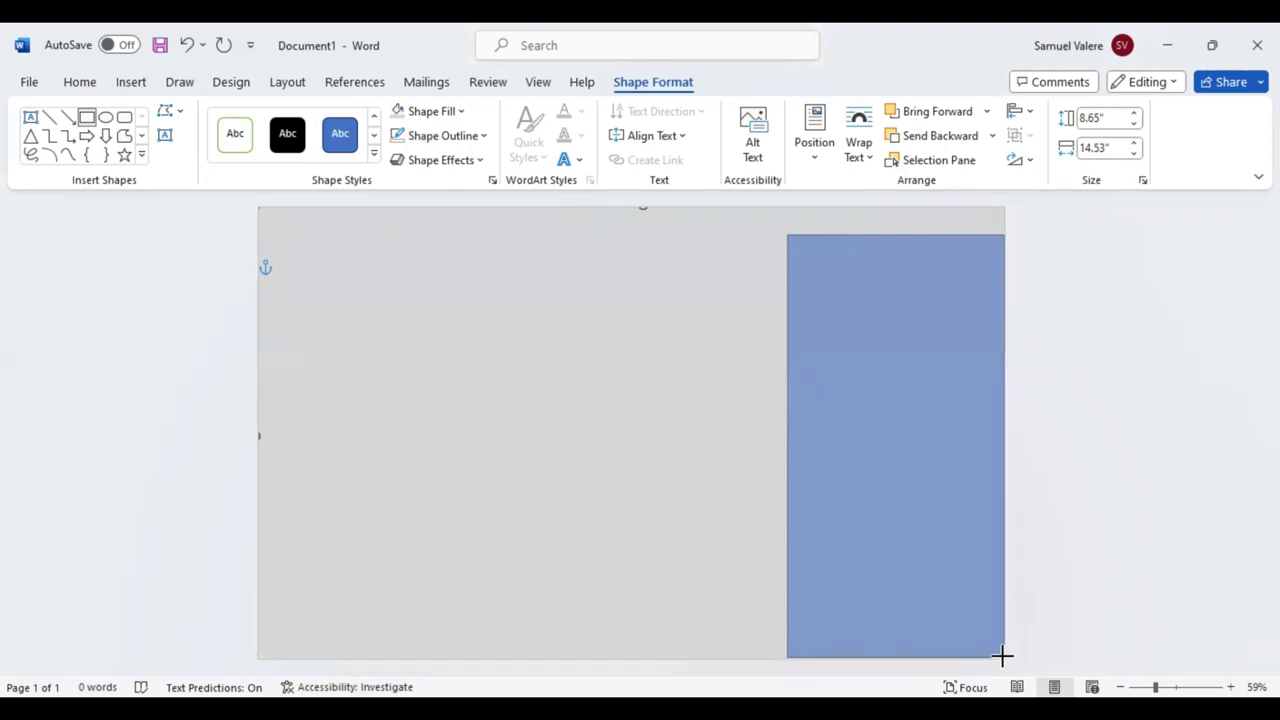
left_click_drag(1006, 656, 1003, 657)
left_click_drag(893, 234, 890, 208)
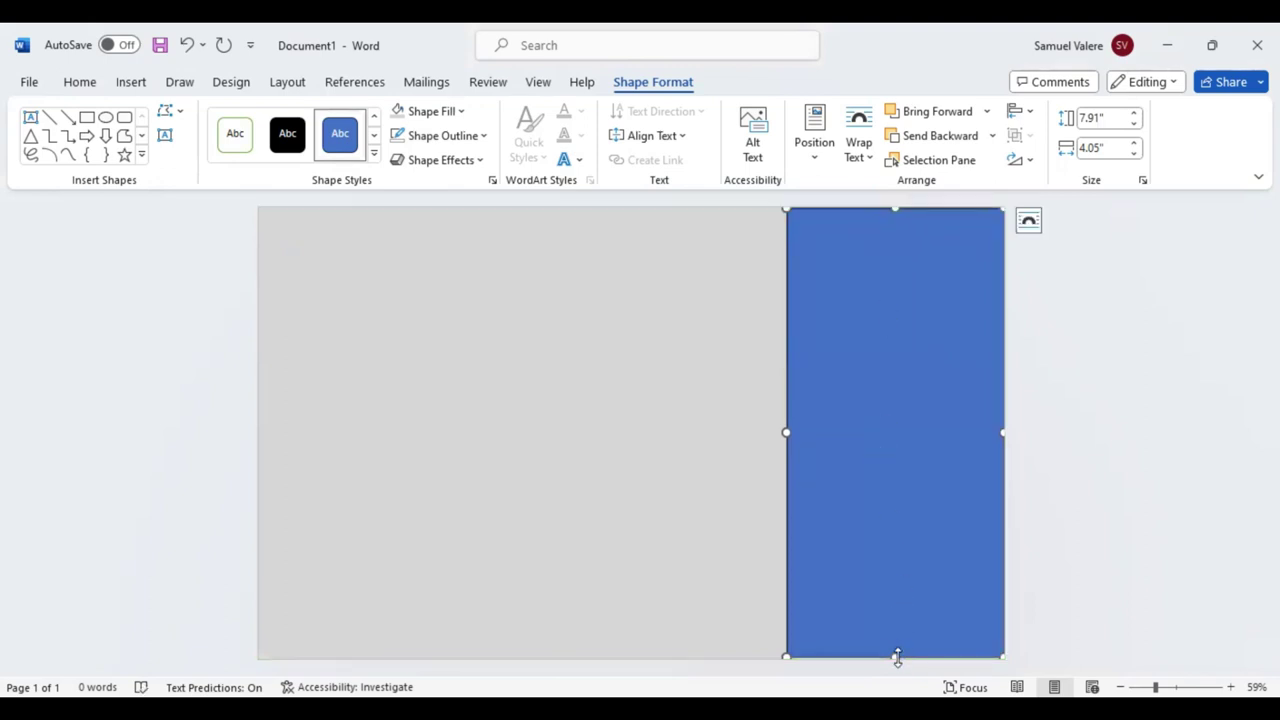
left_click_drag(896, 656, 895, 672)
left_click_drag(789, 433, 676, 423)
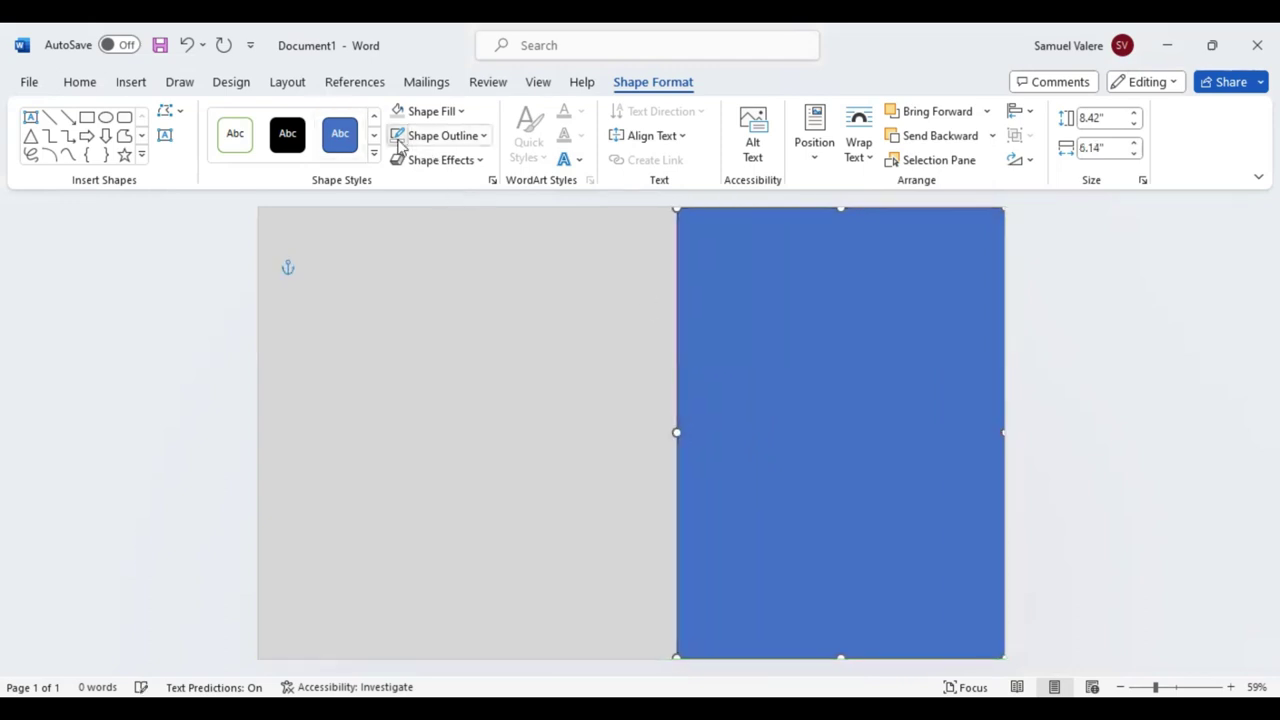
- Use Edit Points to move the blue shape's left vertices into a diagonal left edge
right_click(792, 456)
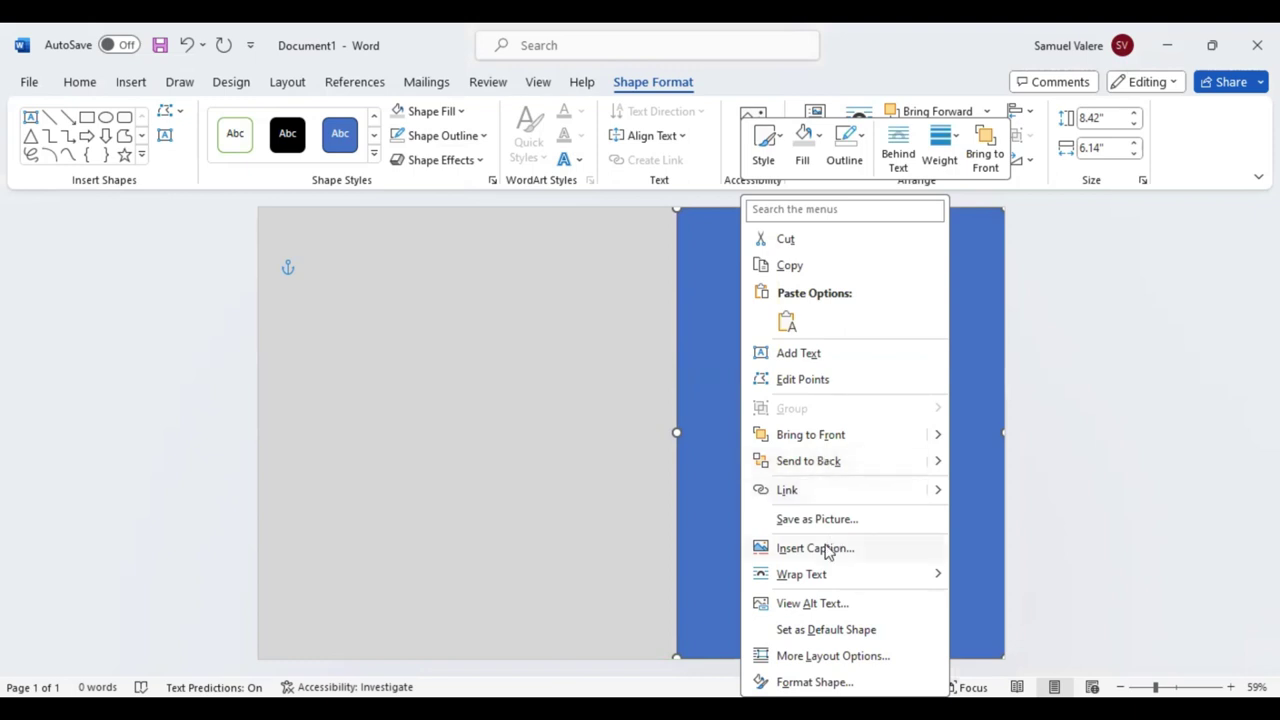
left_click(735, 595)
left_click_drag(678, 653, 944, 654)
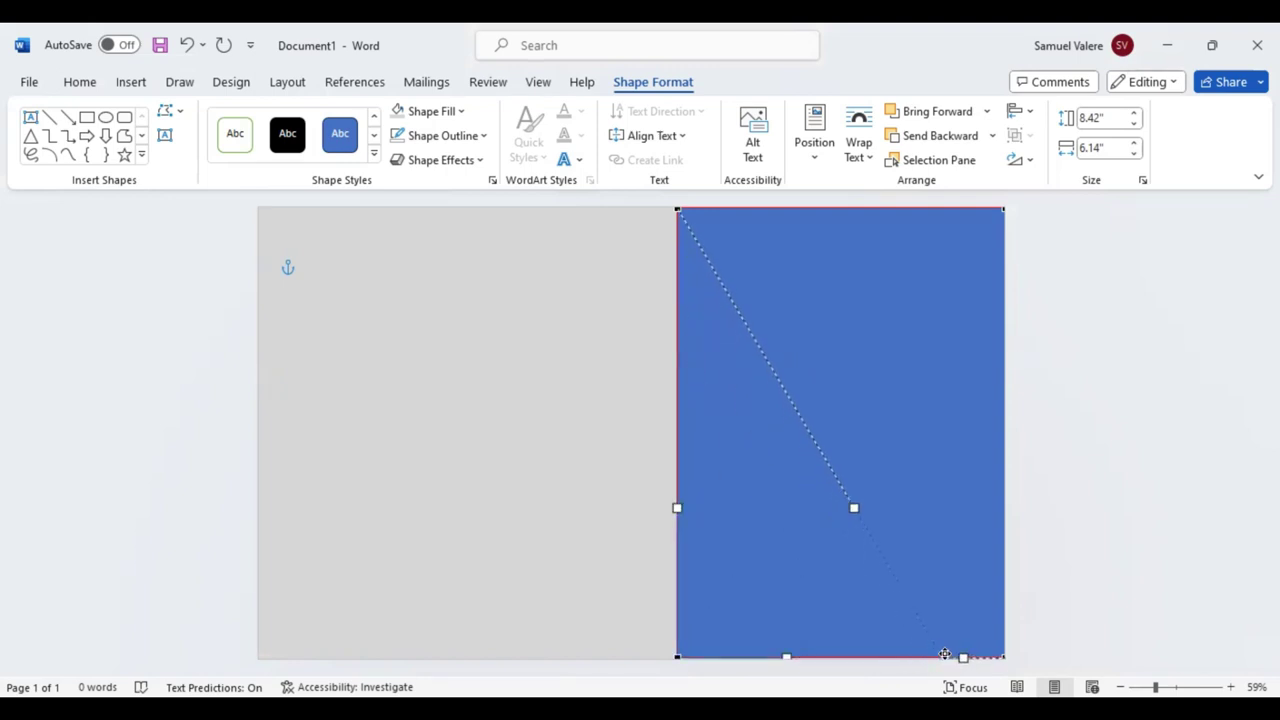
left_click_drag(944, 654, 942, 656)
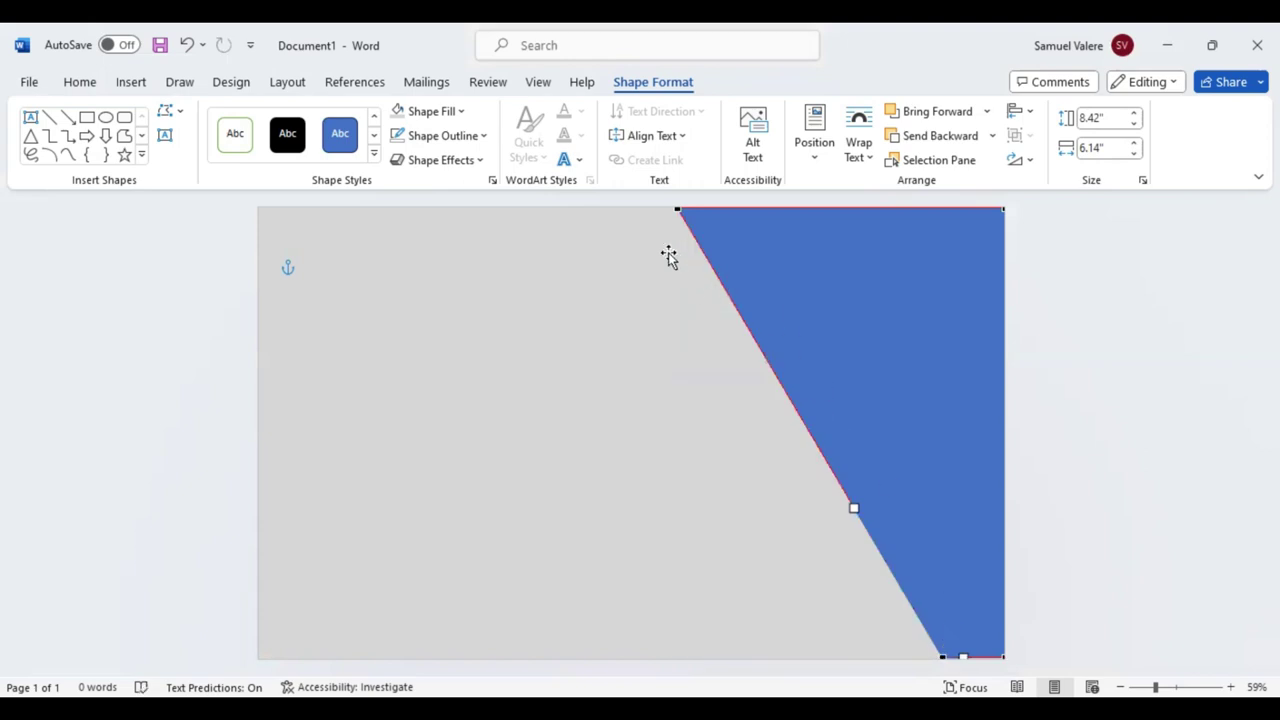
left_click_drag(675, 208, 644, 207)
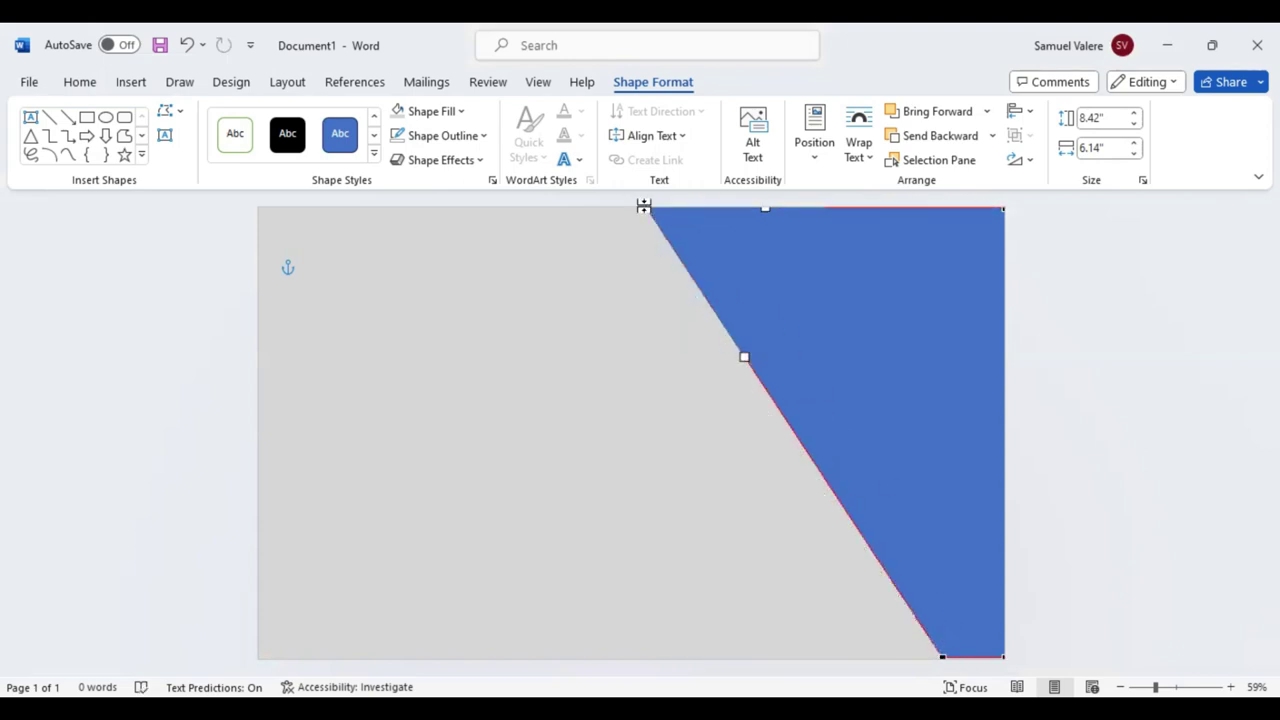
left_click_drag(942, 655, 924, 655)
left_click(924, 657)
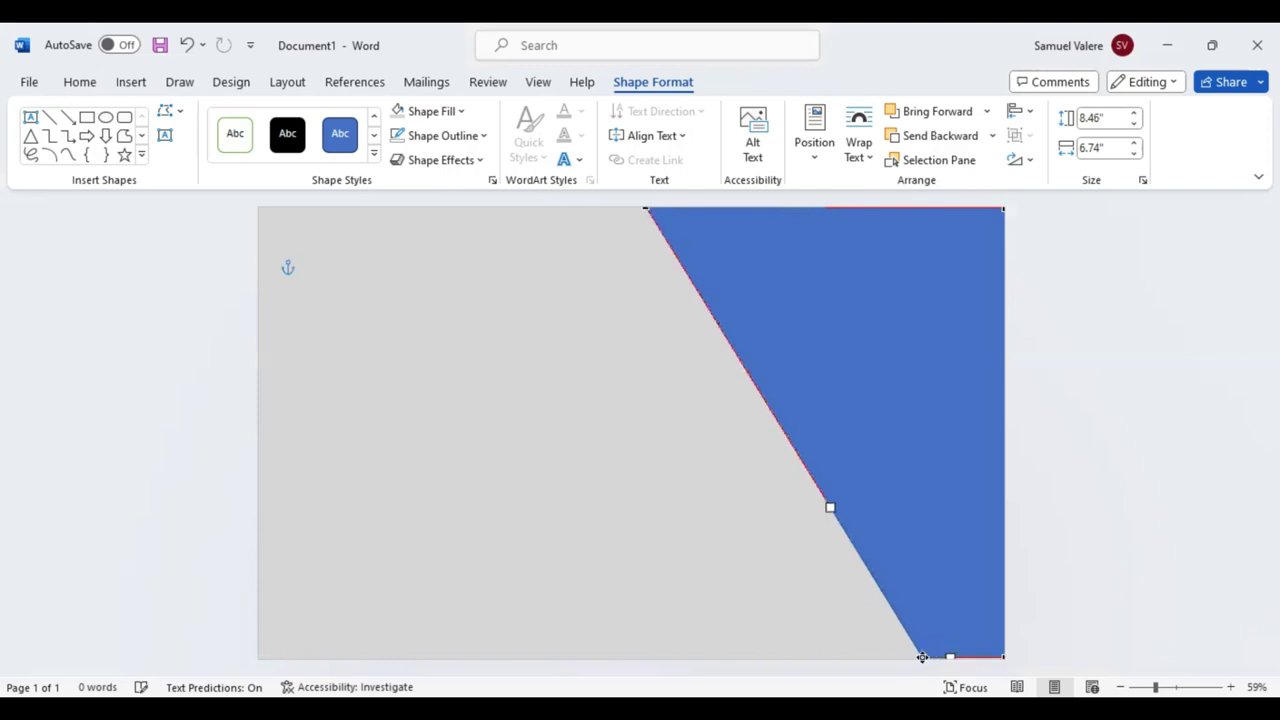
left_click_drag(922, 656, 922, 659)
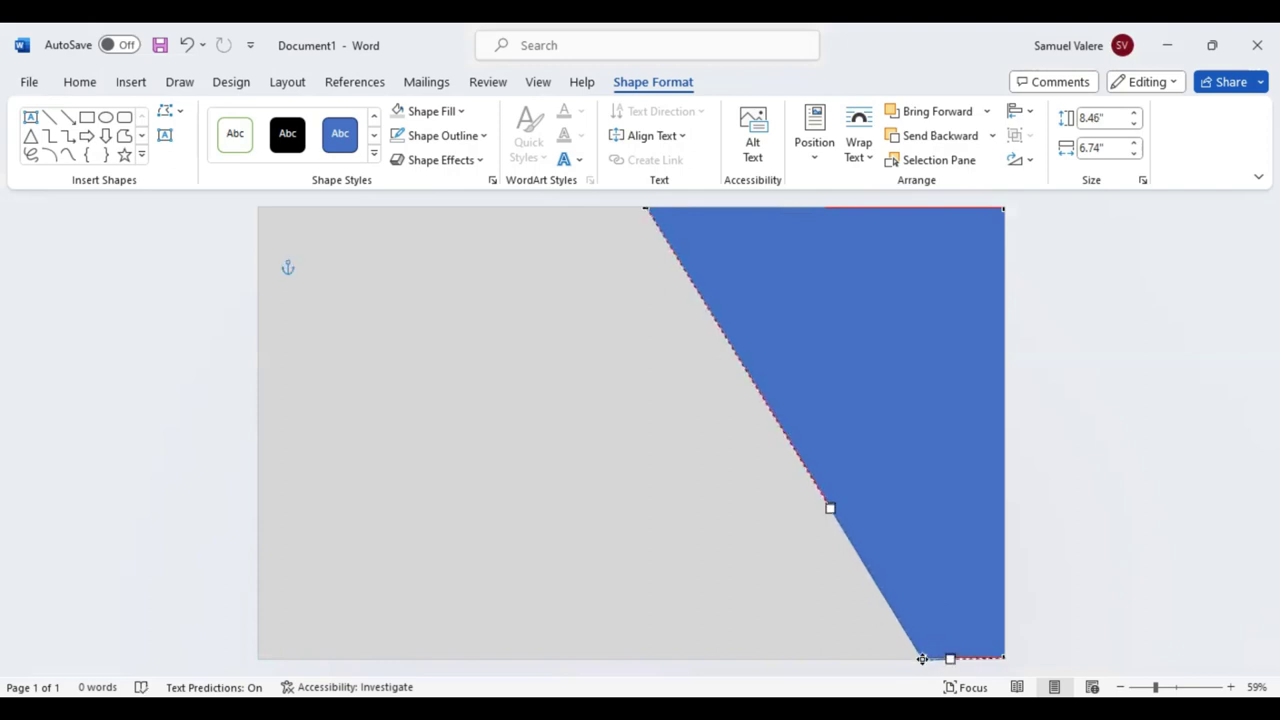
left_click(1090, 531)
left_click(848, 350)
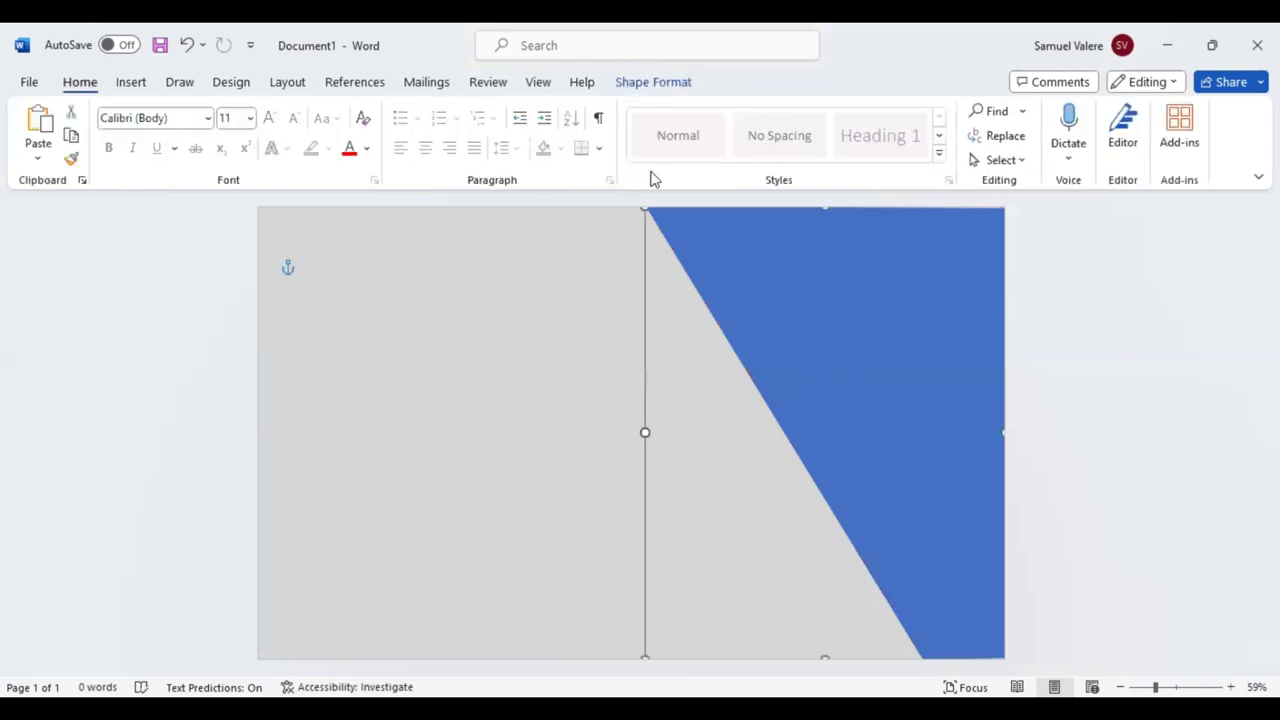
- Switch the slanted shape to a gradient fill and delete the extra gradient stops
left_click(653, 82)
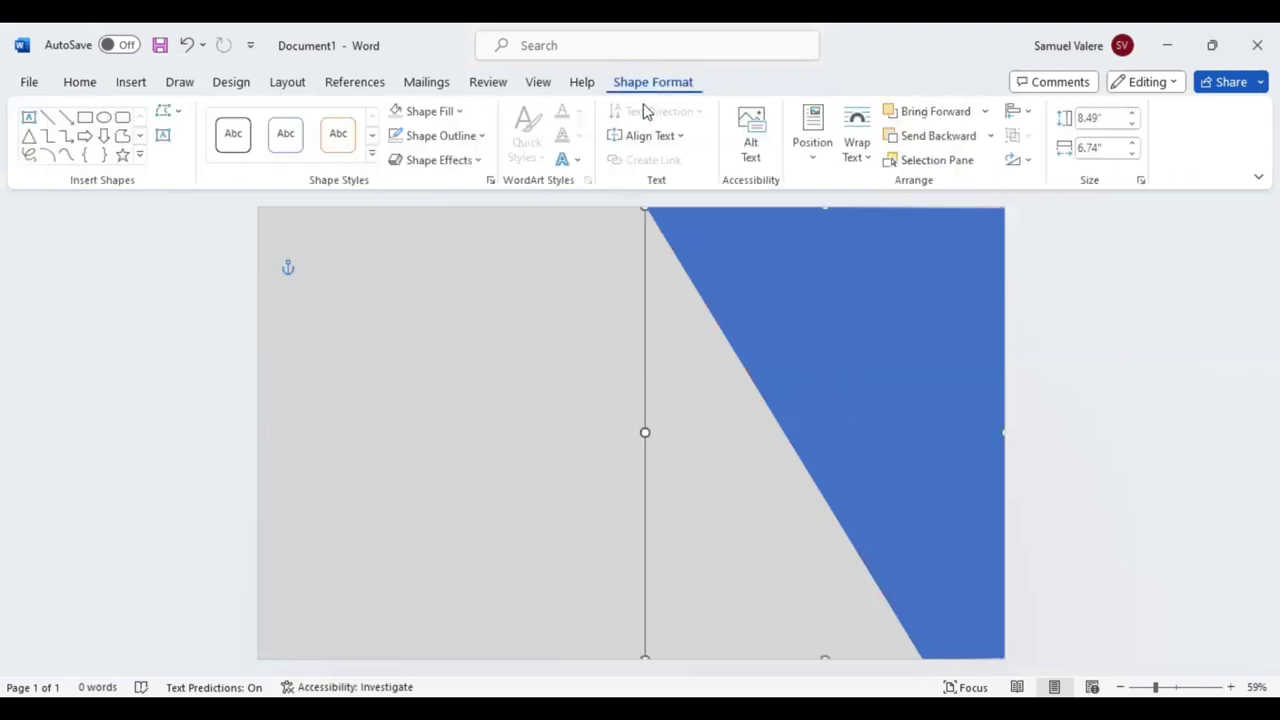
left_click(463, 112)
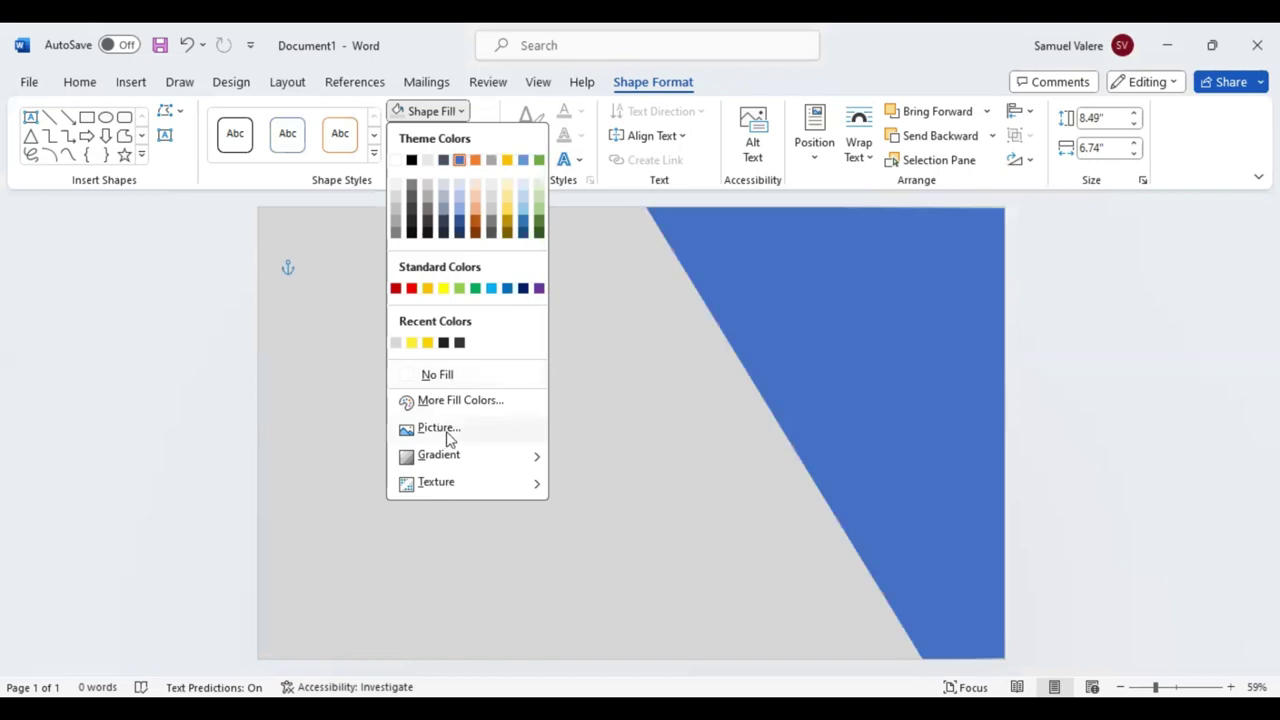
mouse_move(439, 455)
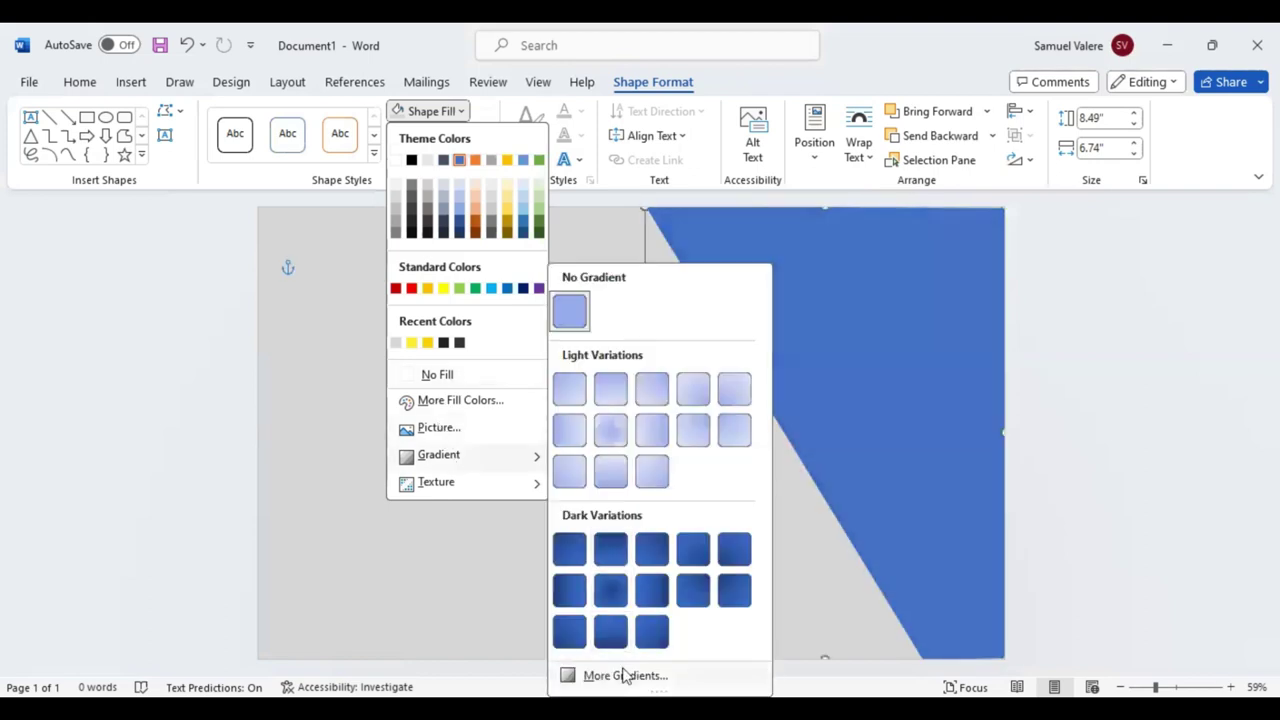
left_click(638, 675)
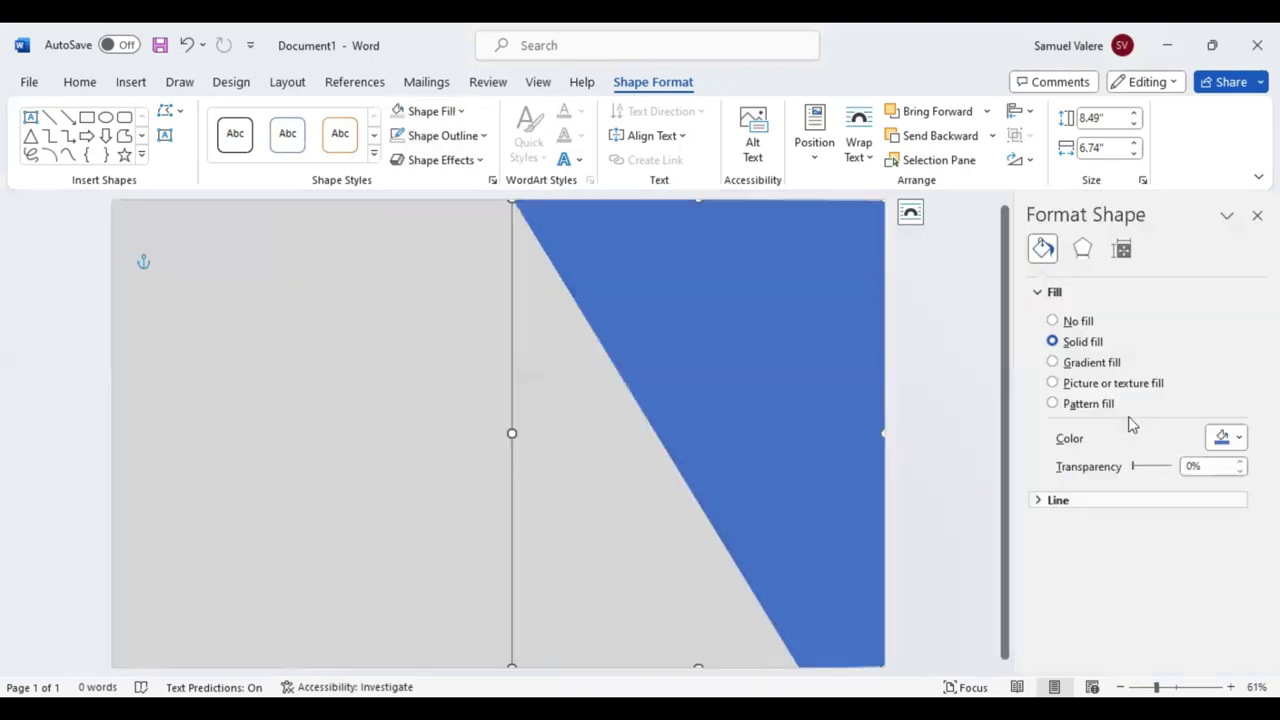
left_click(1052, 363)
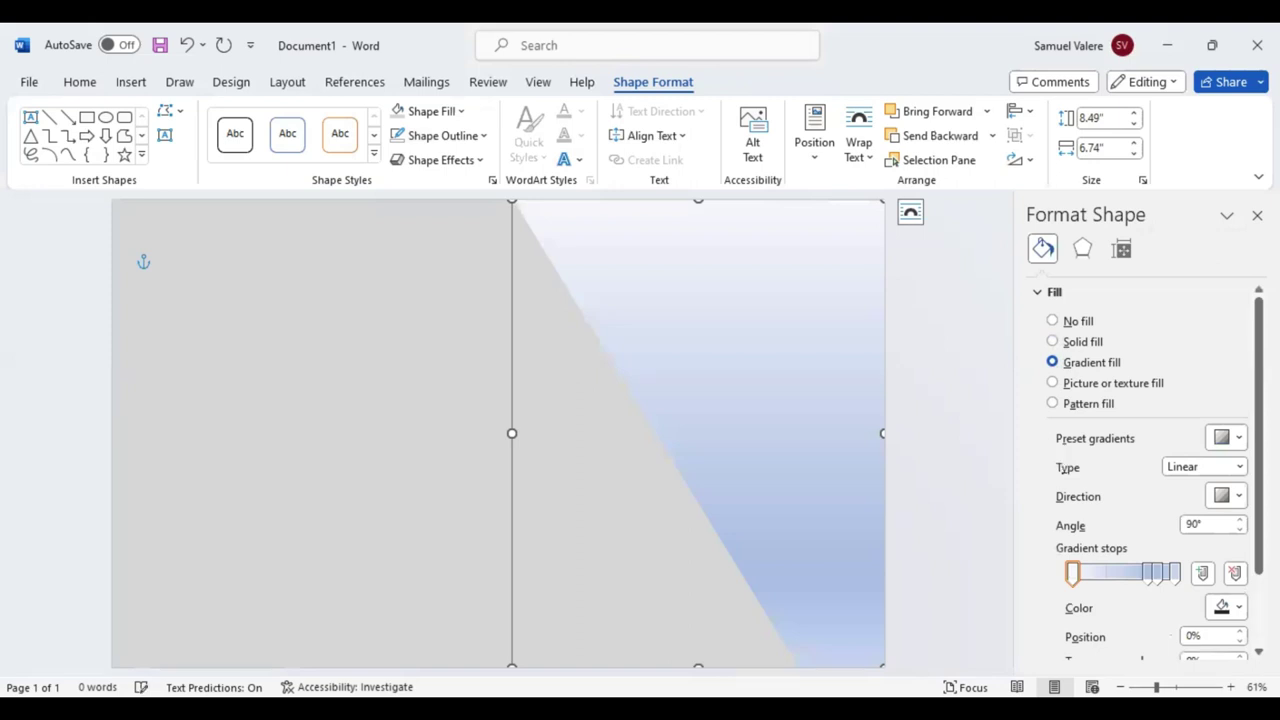
left_click(1158, 574)
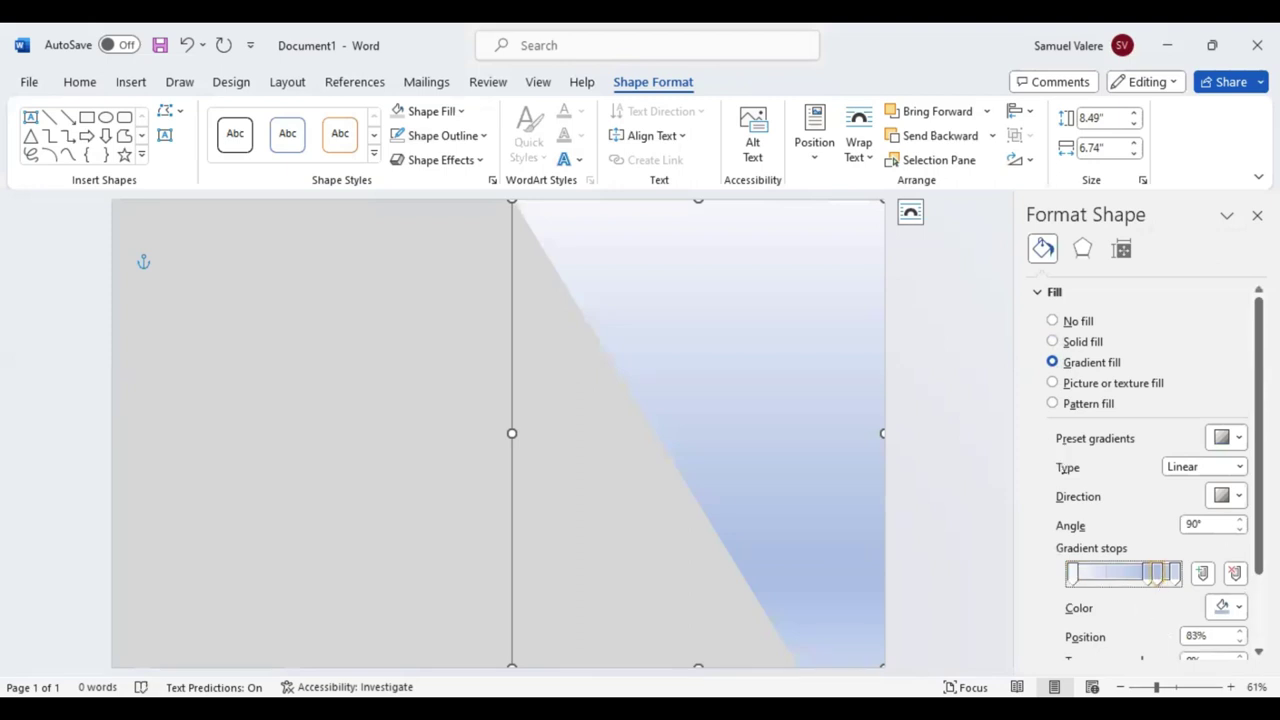
left_click(1236, 578)
left_click(1236, 578)
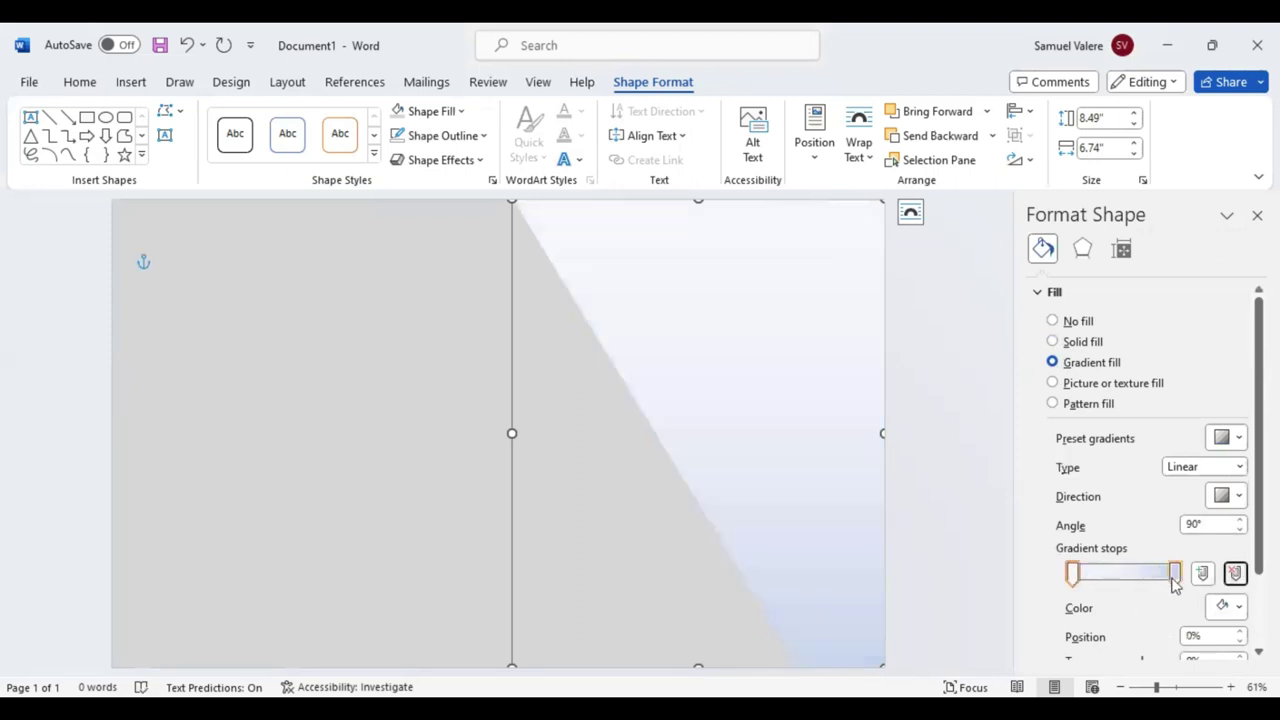
left_click_drag(1174, 575, 1103, 577)
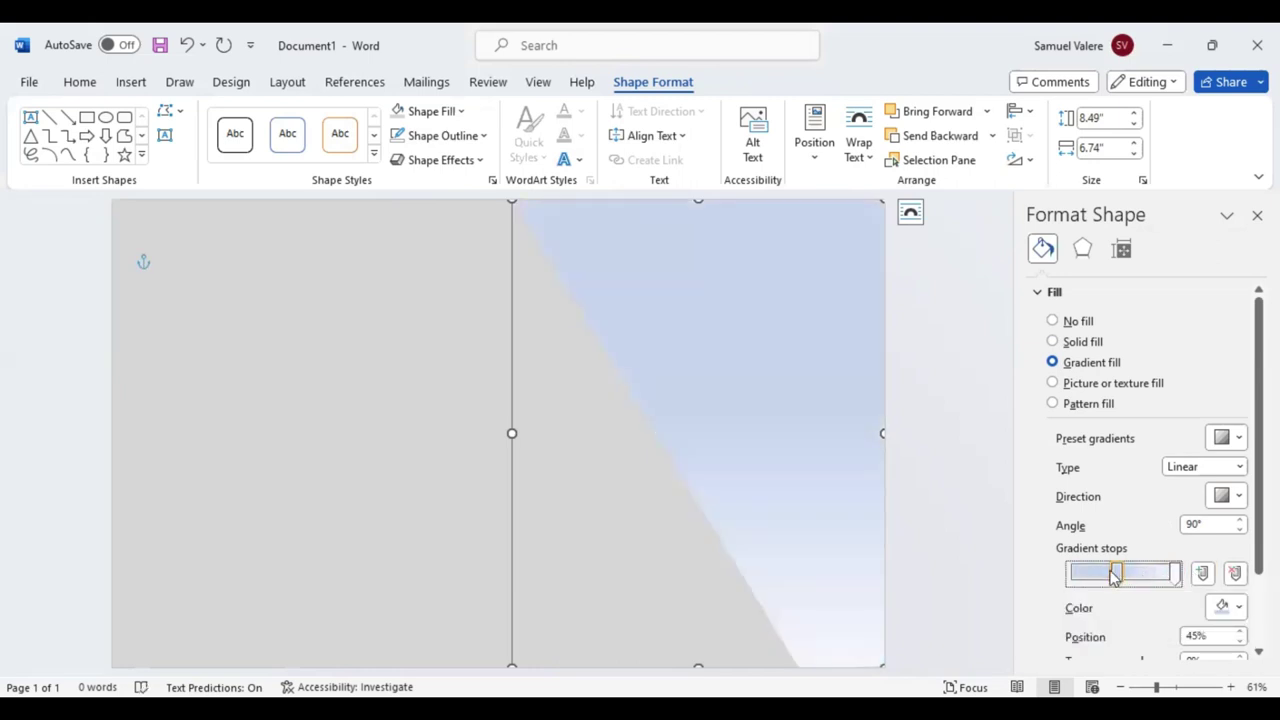
- Set the gradient stops to black and yellow and close the Format Shape pane
left_click(1240, 607)
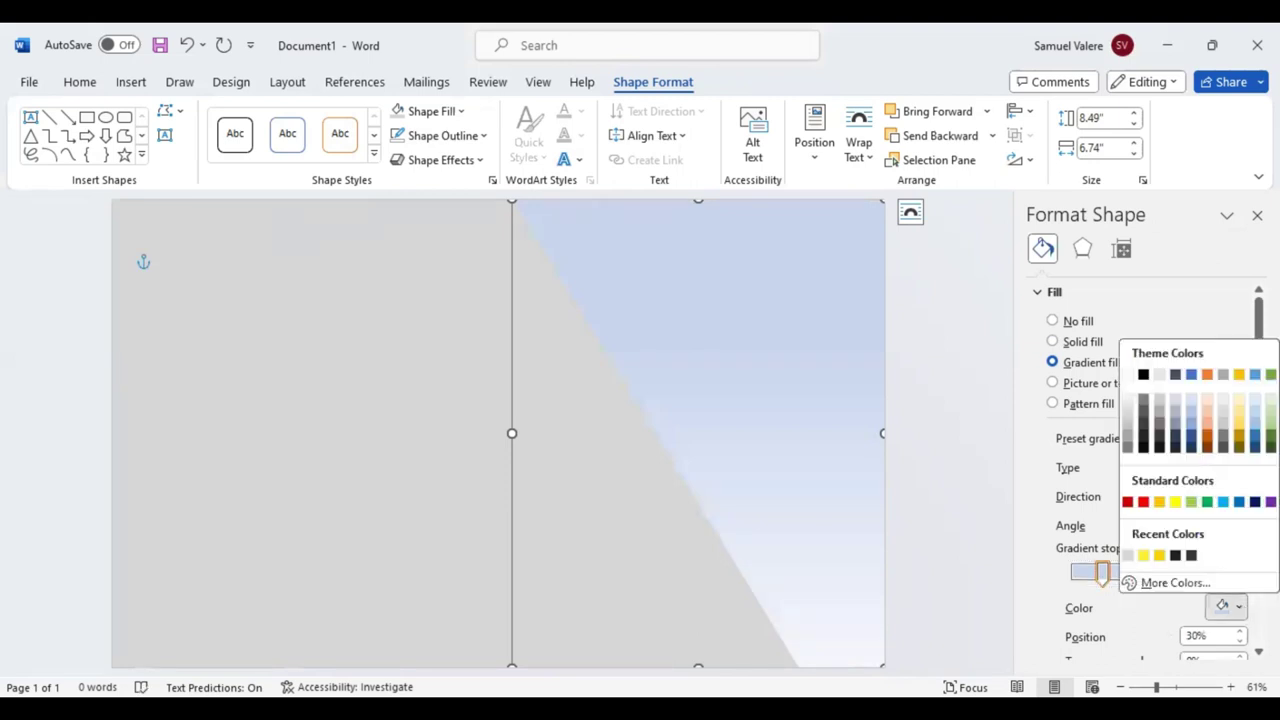
left_click(1172, 555)
left_click(1175, 573)
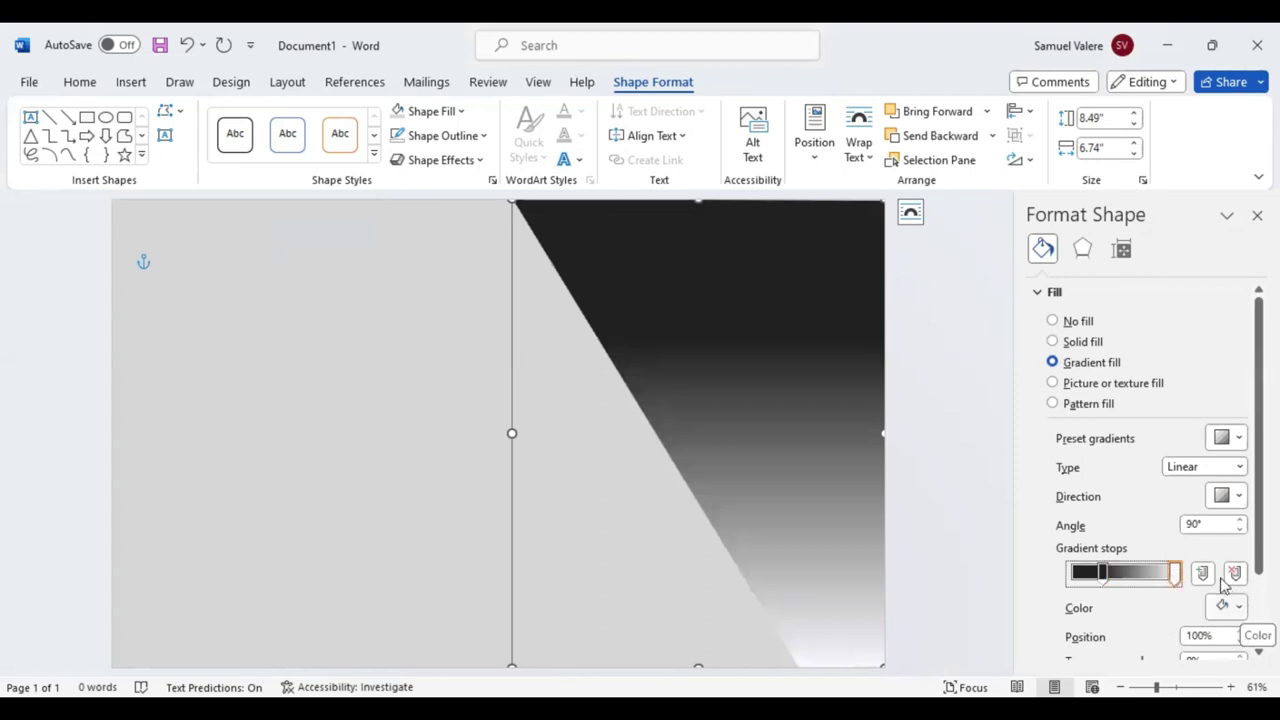
left_click(1222, 595)
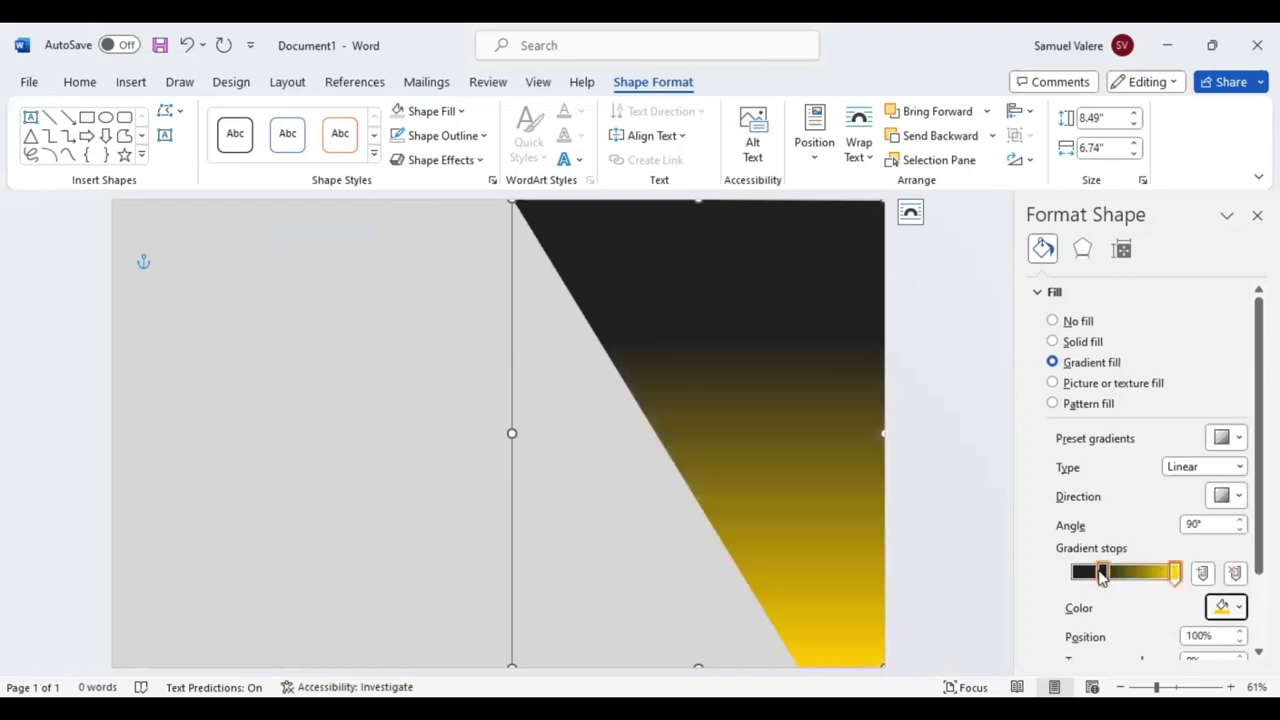
left_click_drag(1102, 575, 1107, 575)
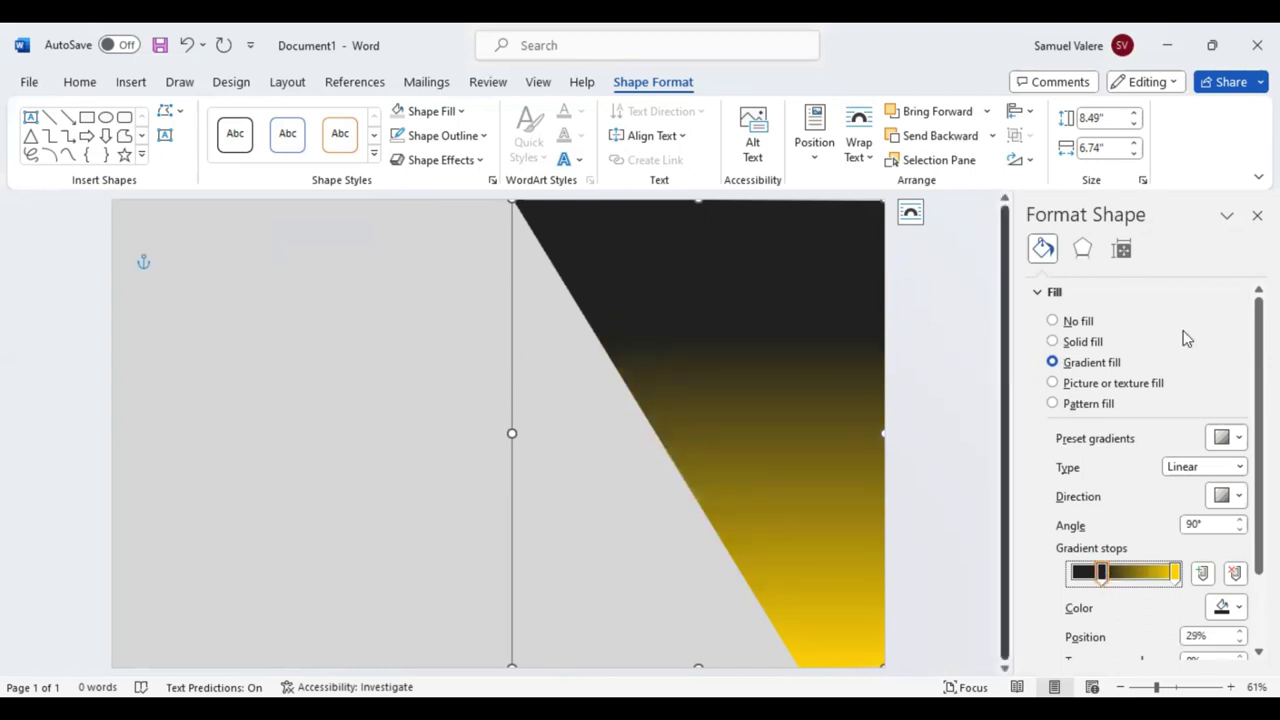
left_click(1257, 215)
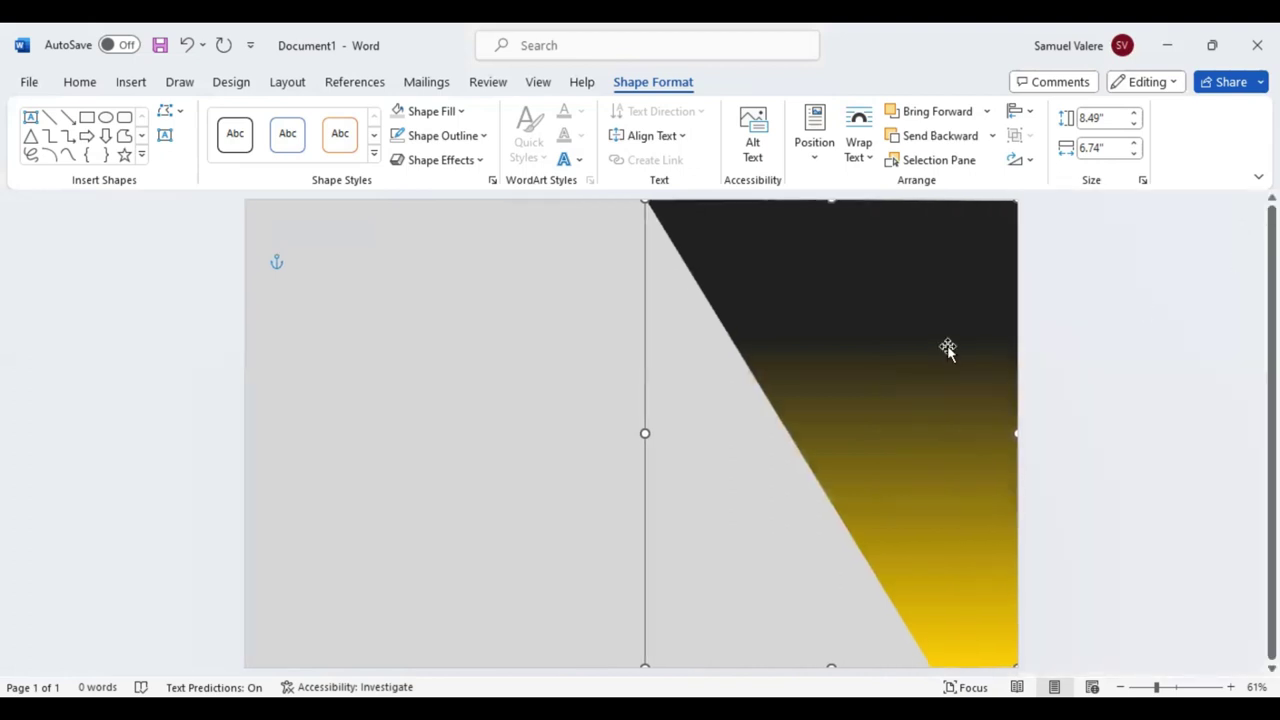
- Stretch the gradient triangle to full page height and nudge it left with the arrow keys
left_click_drag(831, 200, 829, 190)
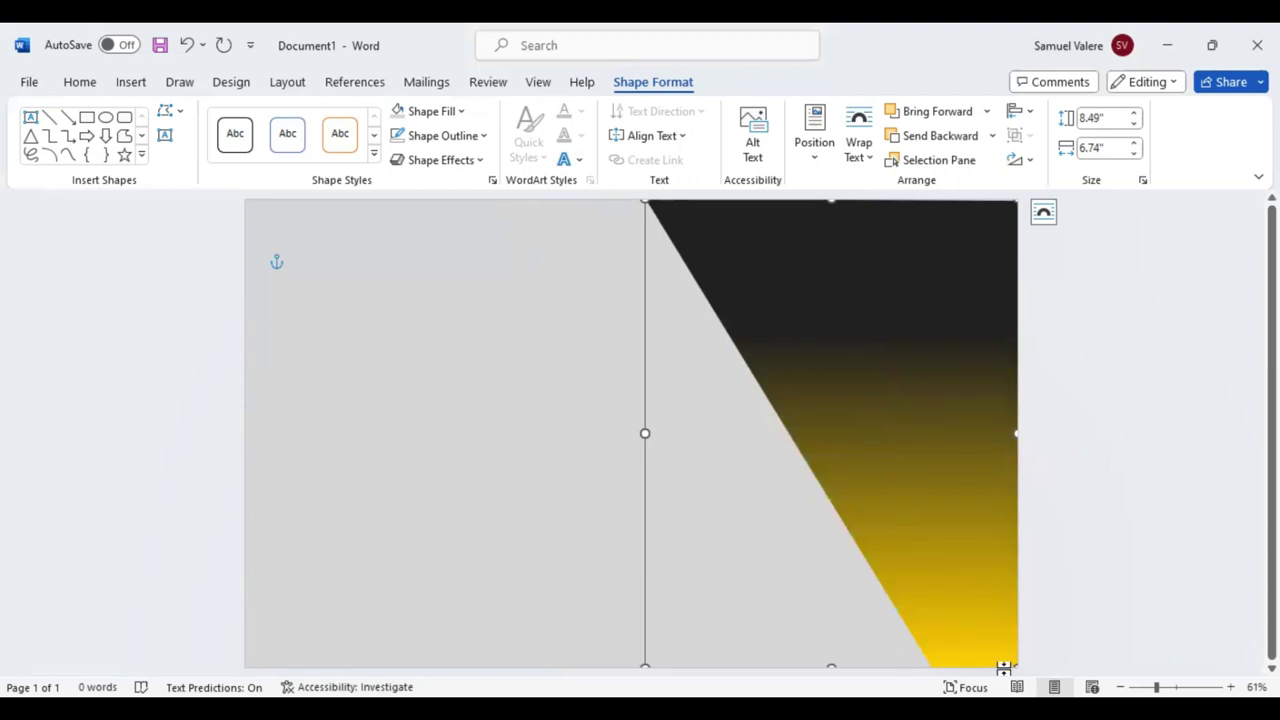
left_click_drag(833, 662, 838, 675)
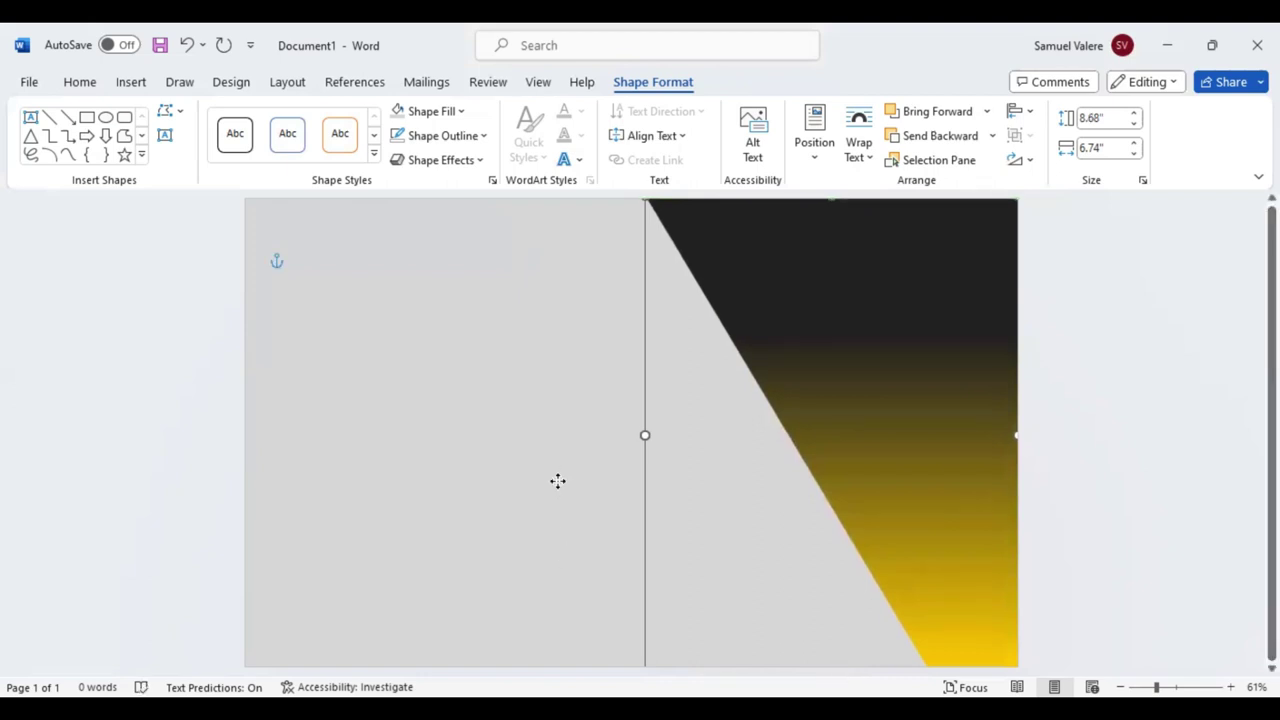
left_click(555, 372)
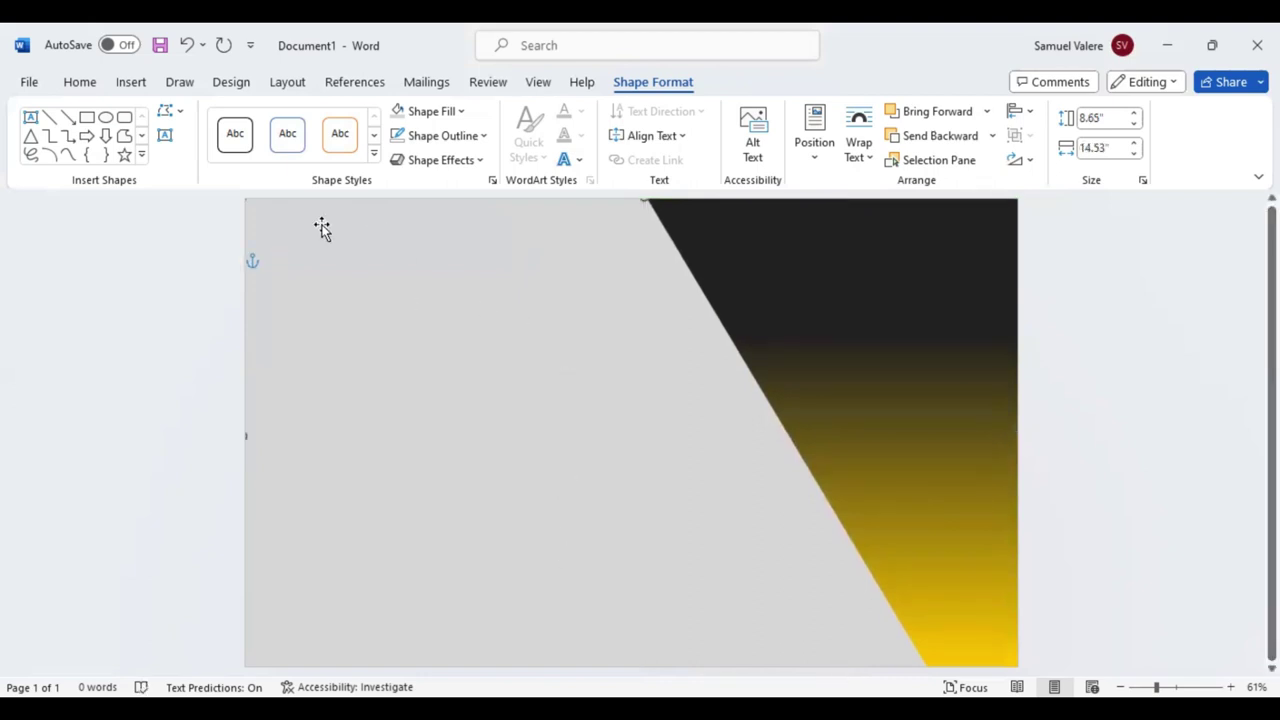
left_click(767, 318)
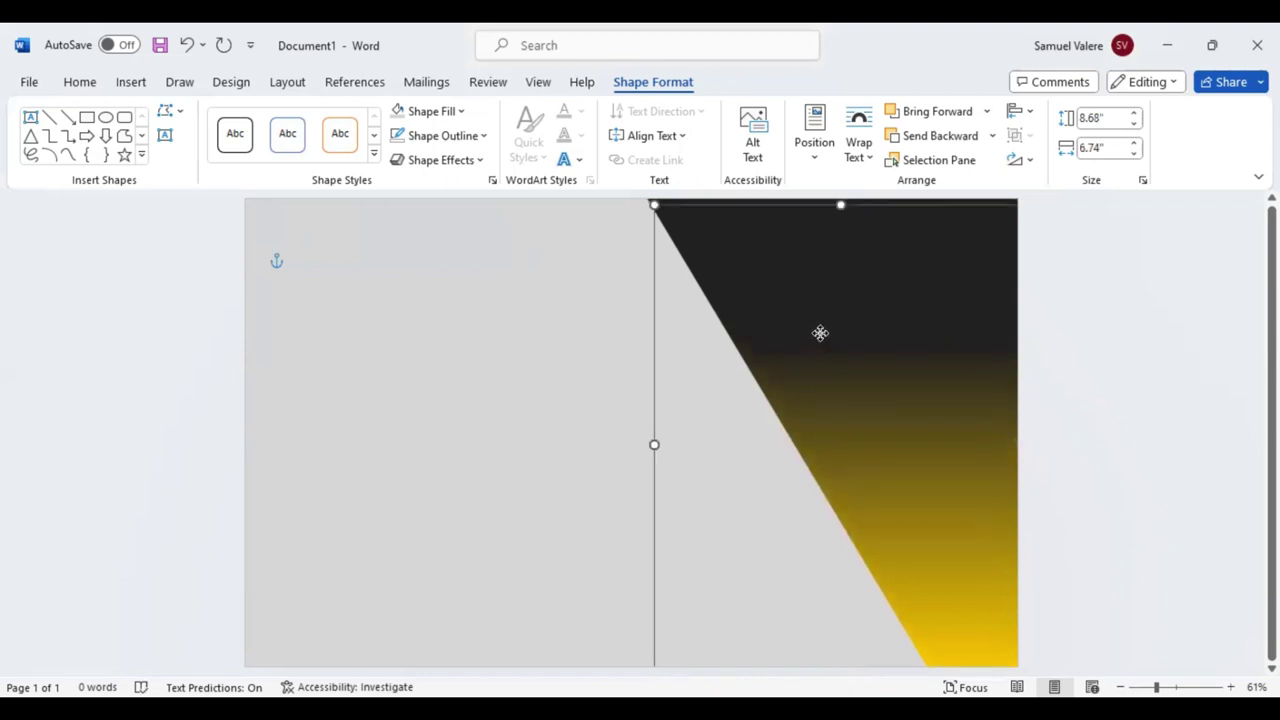
key("Left")
key("Left")
key("Left")
key("ctrl+Left")
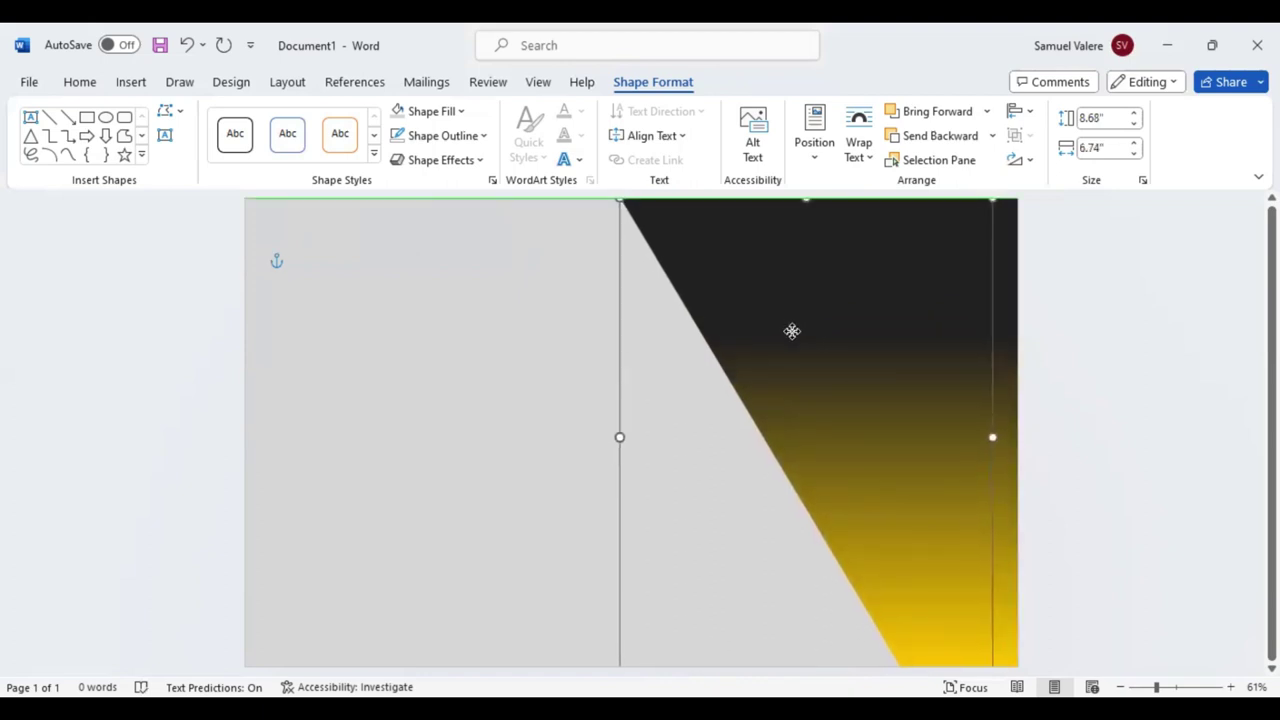
key("ctrl+Left")
key("ctrl+Left")
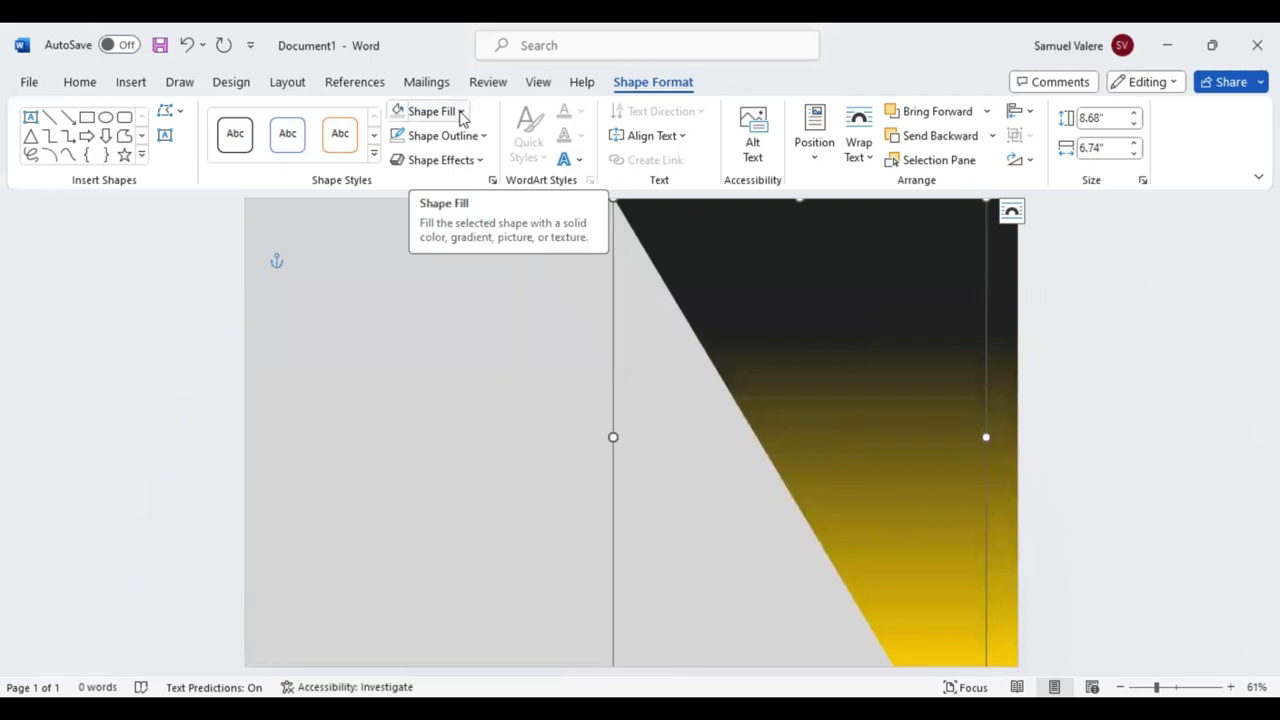
- Recolour the second triangle's gradient stops to dark grey and light grey
left_click(430, 111)
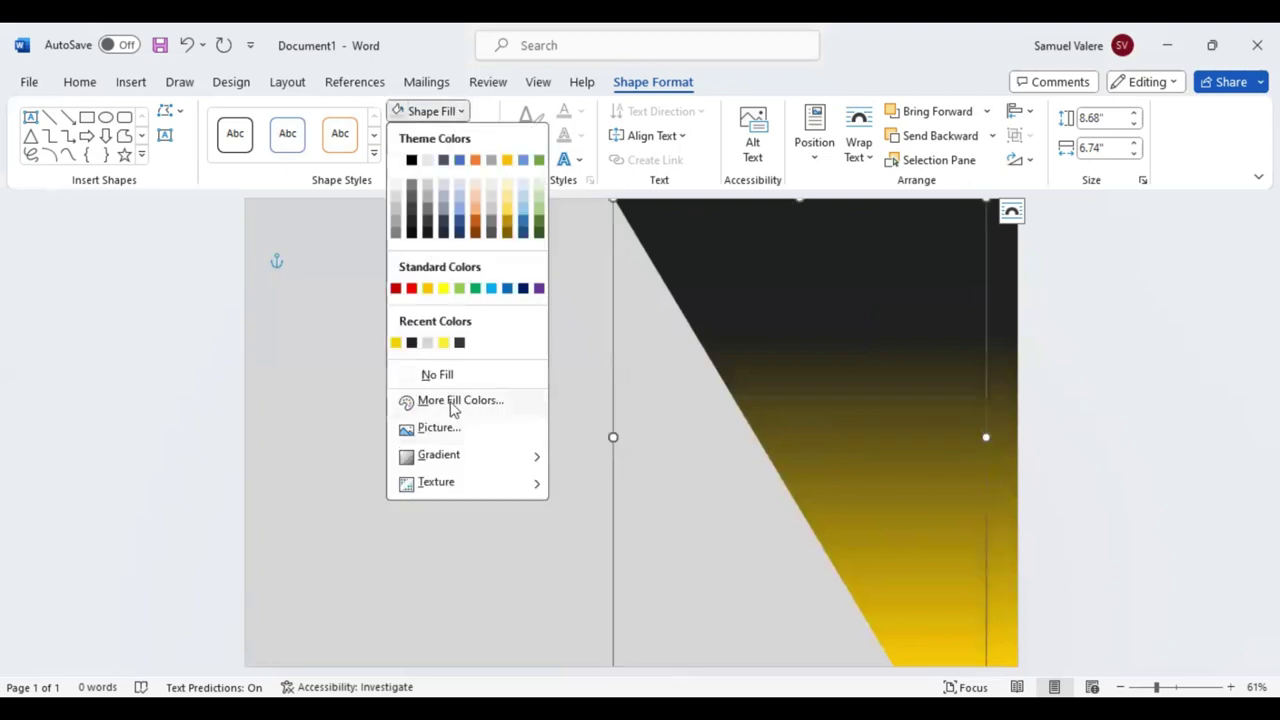
mouse_move(439, 455)
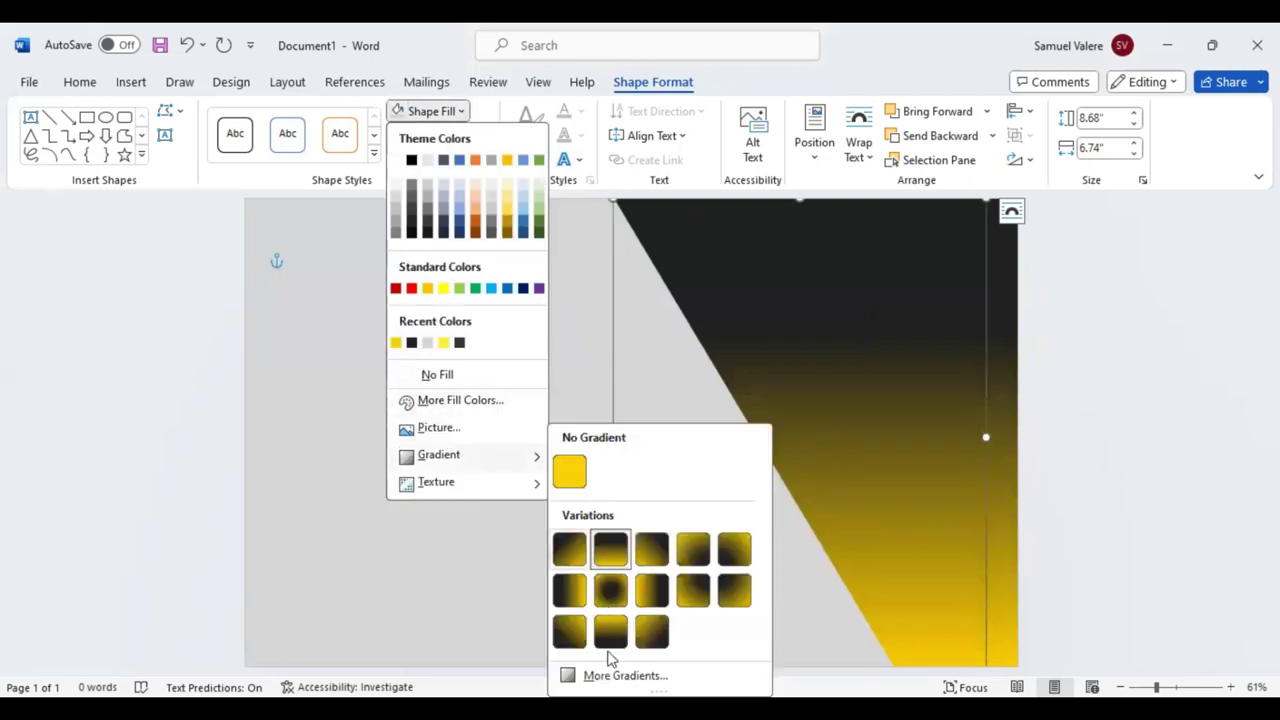
left_click(620, 677)
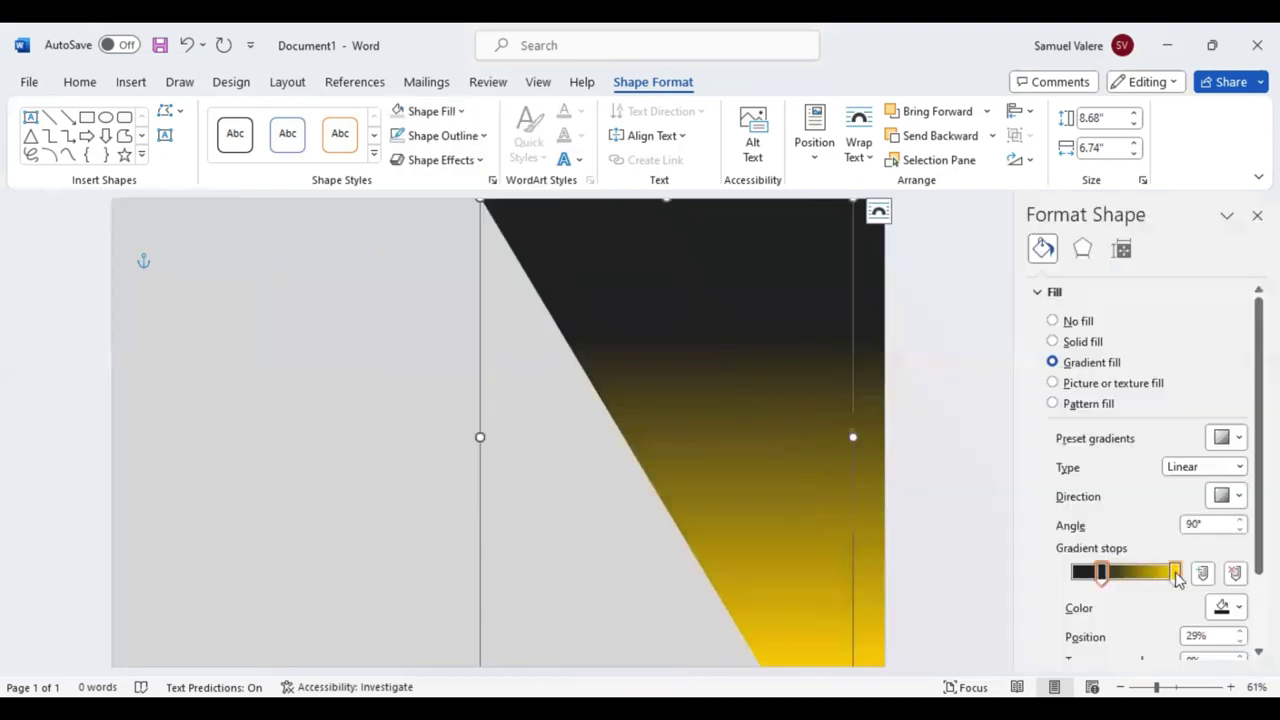
left_click(1176, 574)
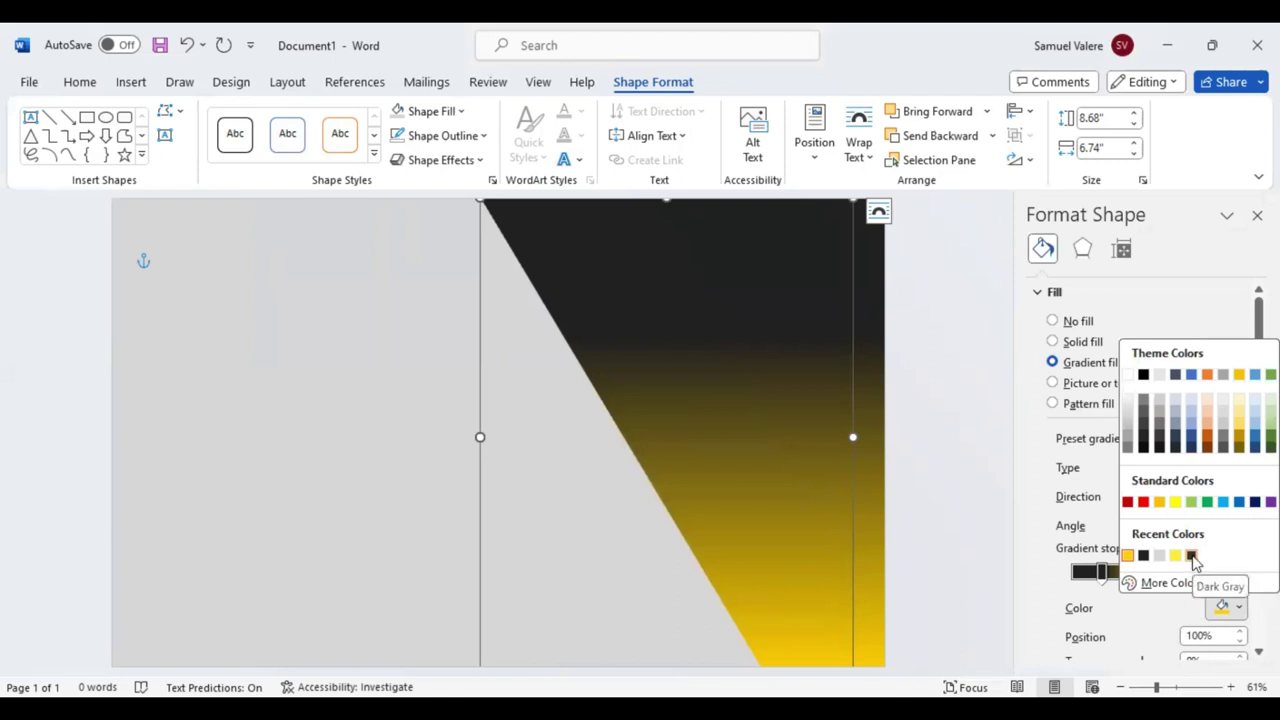
left_click(1191, 556)
left_click(1101, 572)
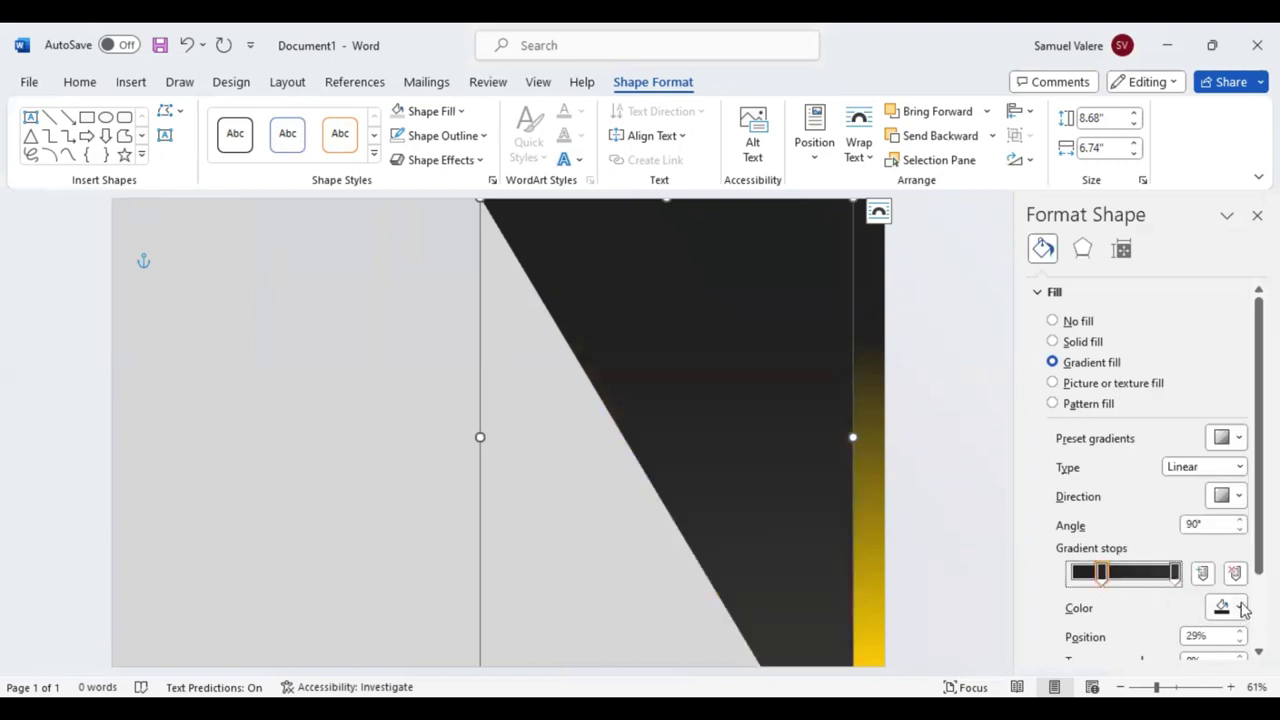
left_click(1241, 608)
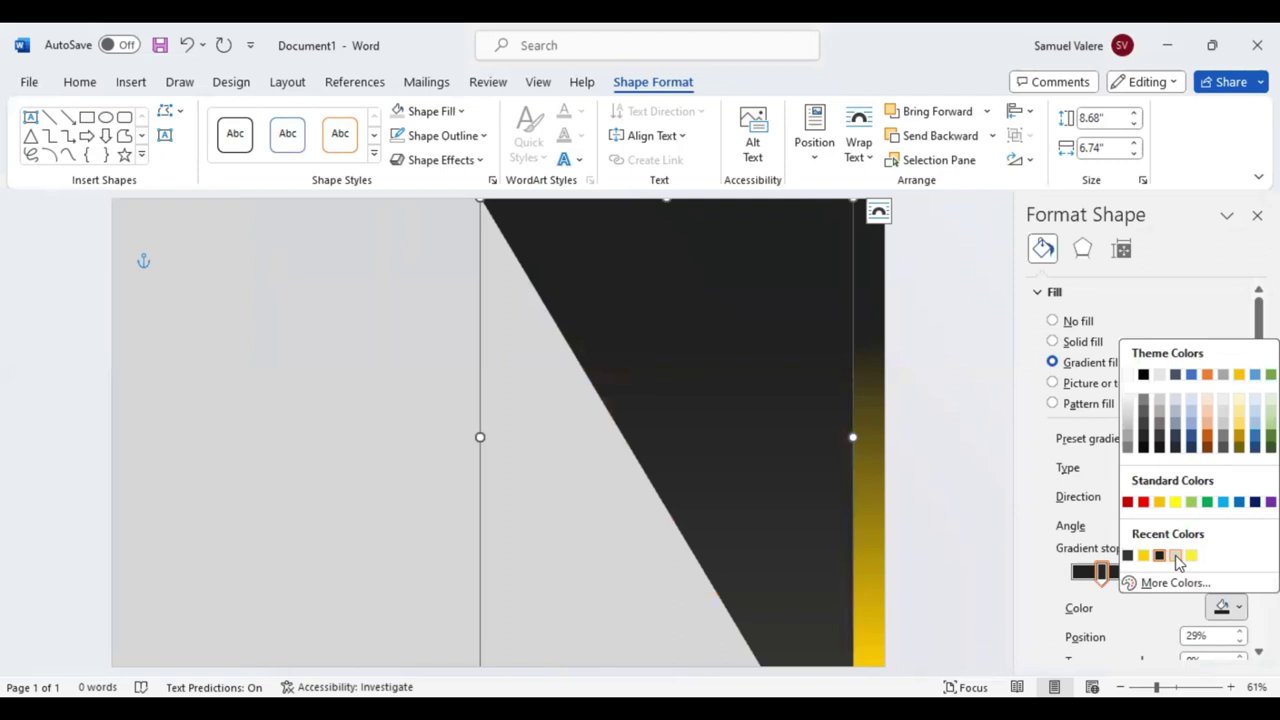
left_click(1176, 557)
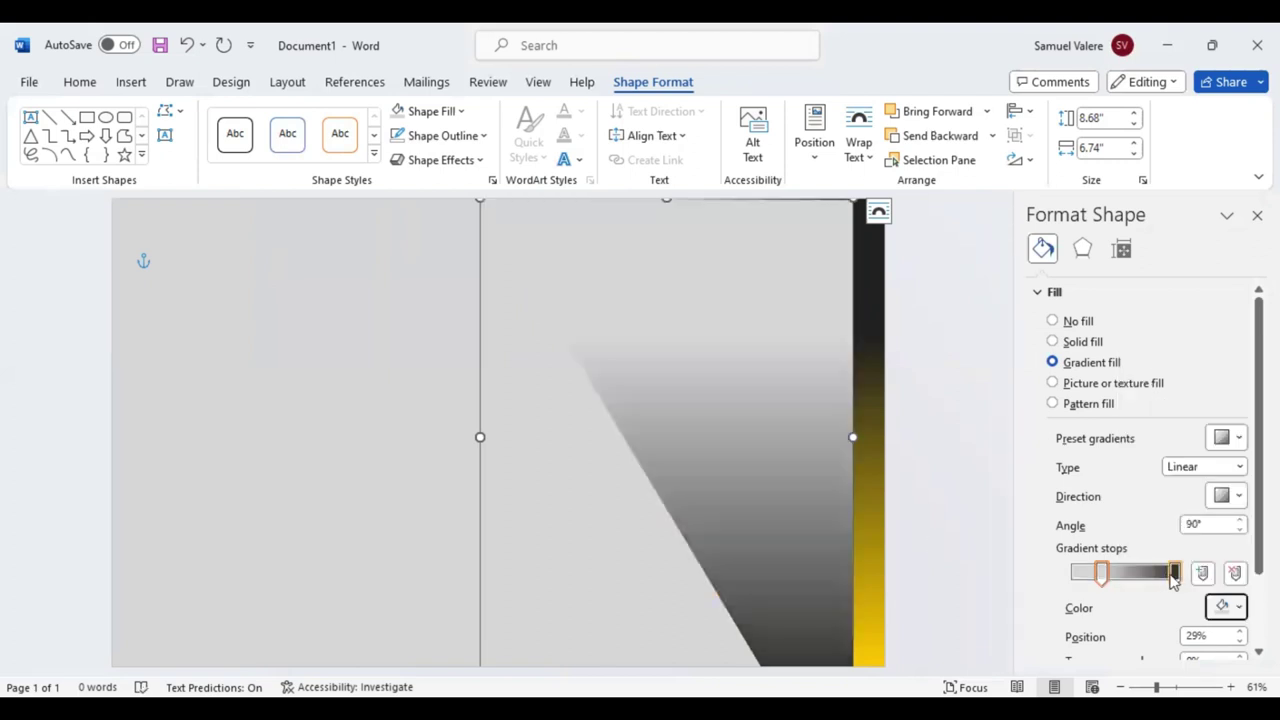
left_click(1174, 572)
left_click_drag(1170, 580, 1158, 583)
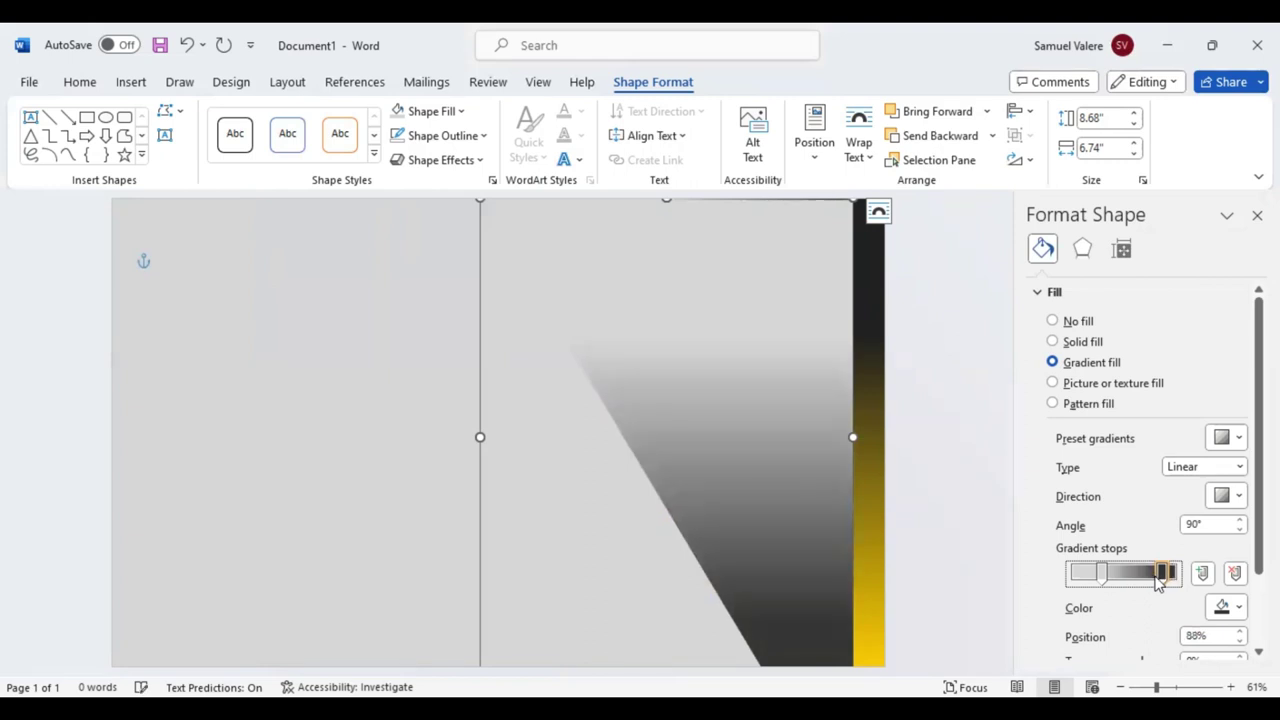
left_click(1257, 215)
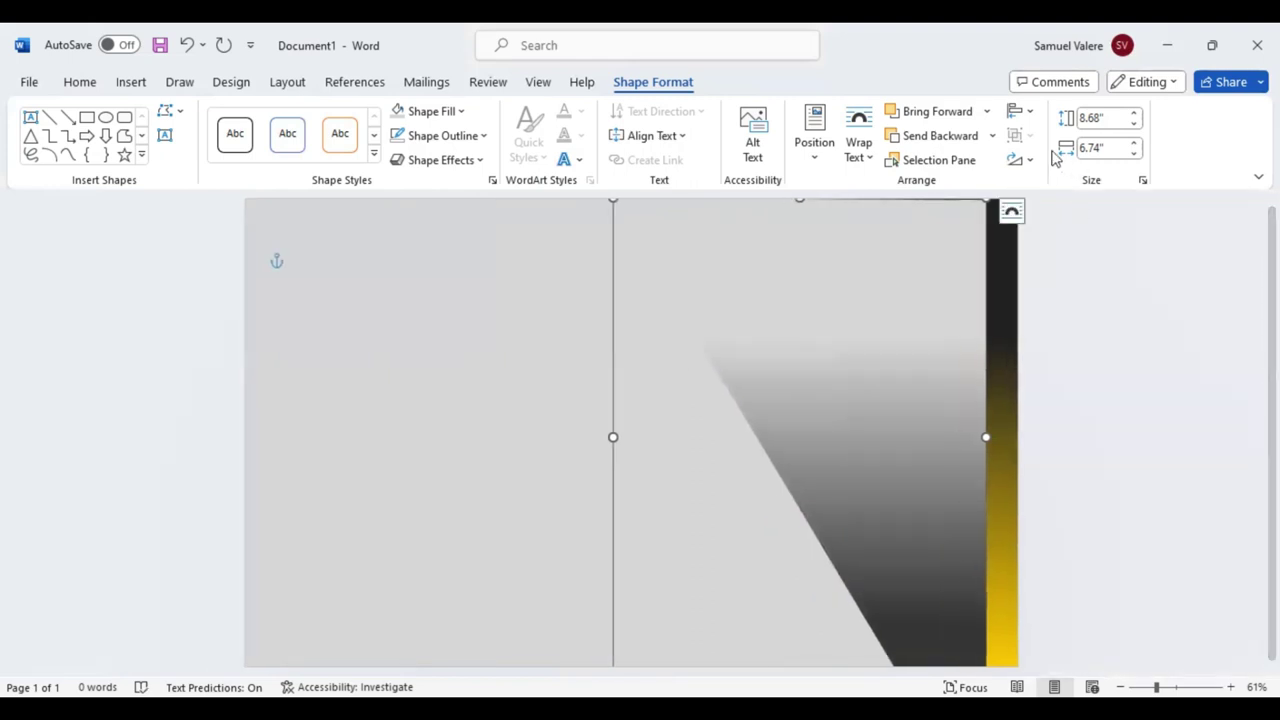
- Send the grey triangle backward and nudge it right so a thin grey edge shows
left_click(937, 137)
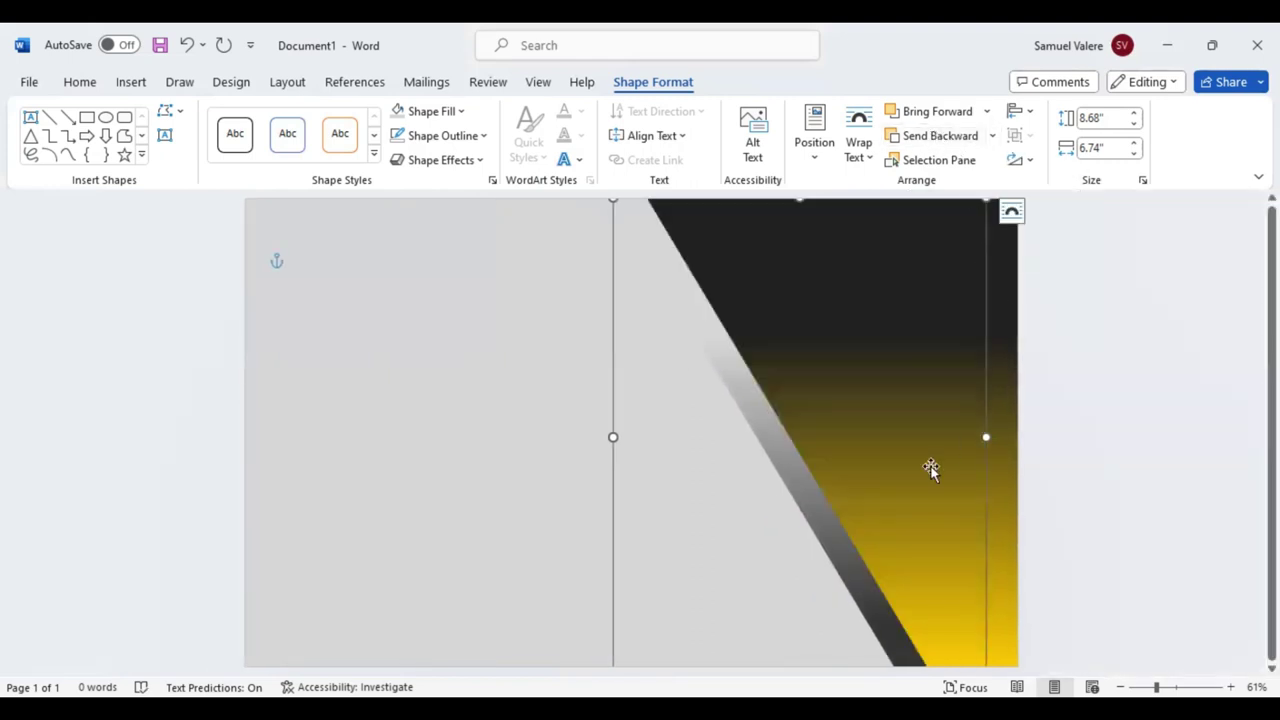
key("Right")
key("Right")
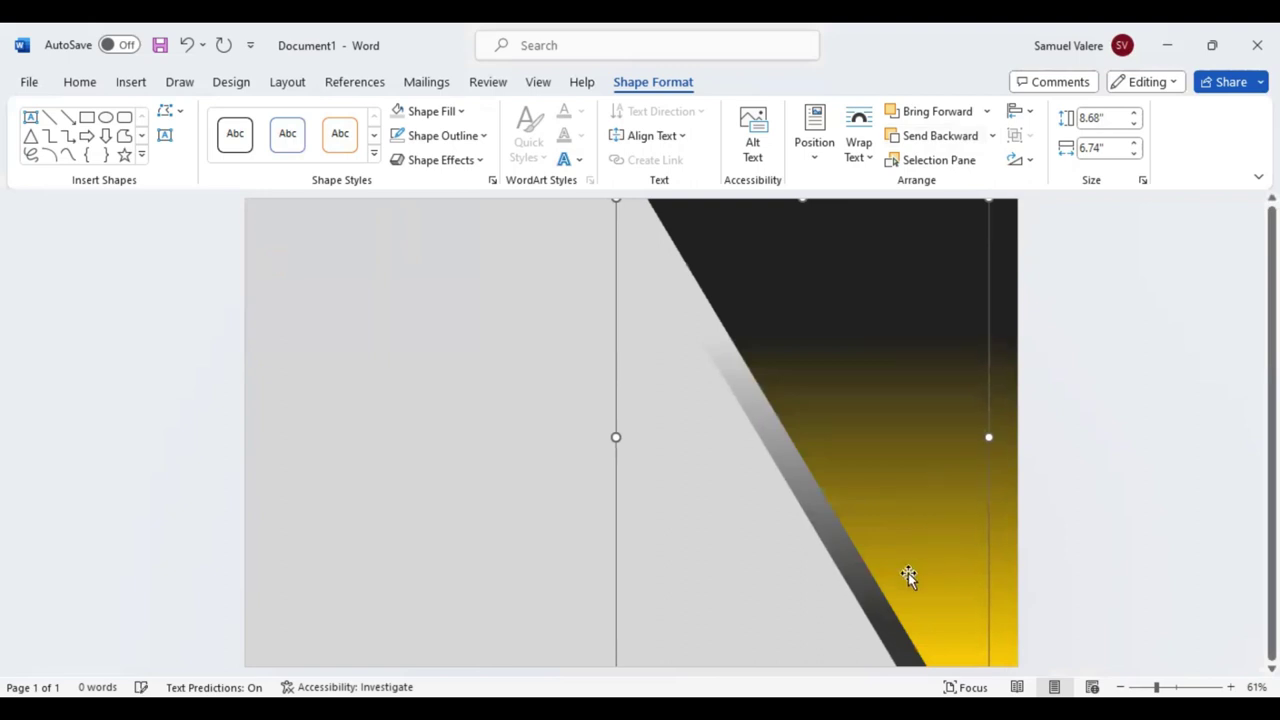
key("Right")
key("Right")
key("Right")
key("Right")
key("Right")
key("Right")
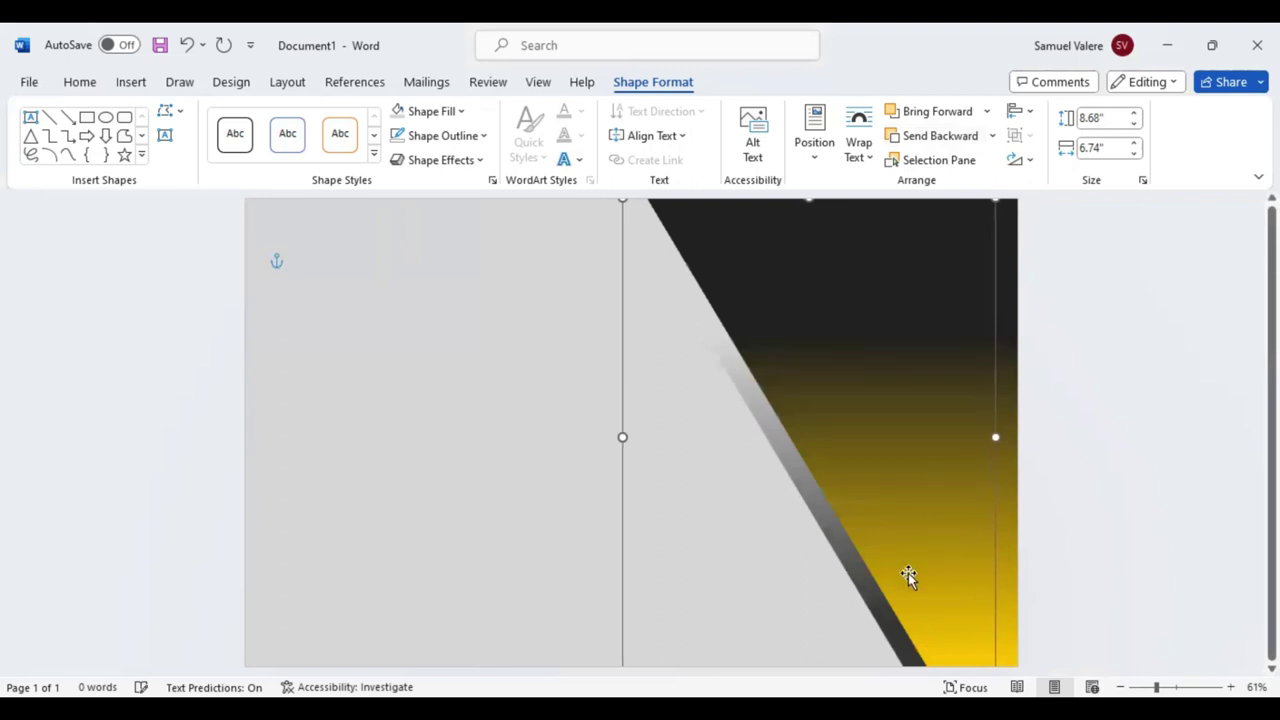
key("Right")
key("Right")
key("Right")
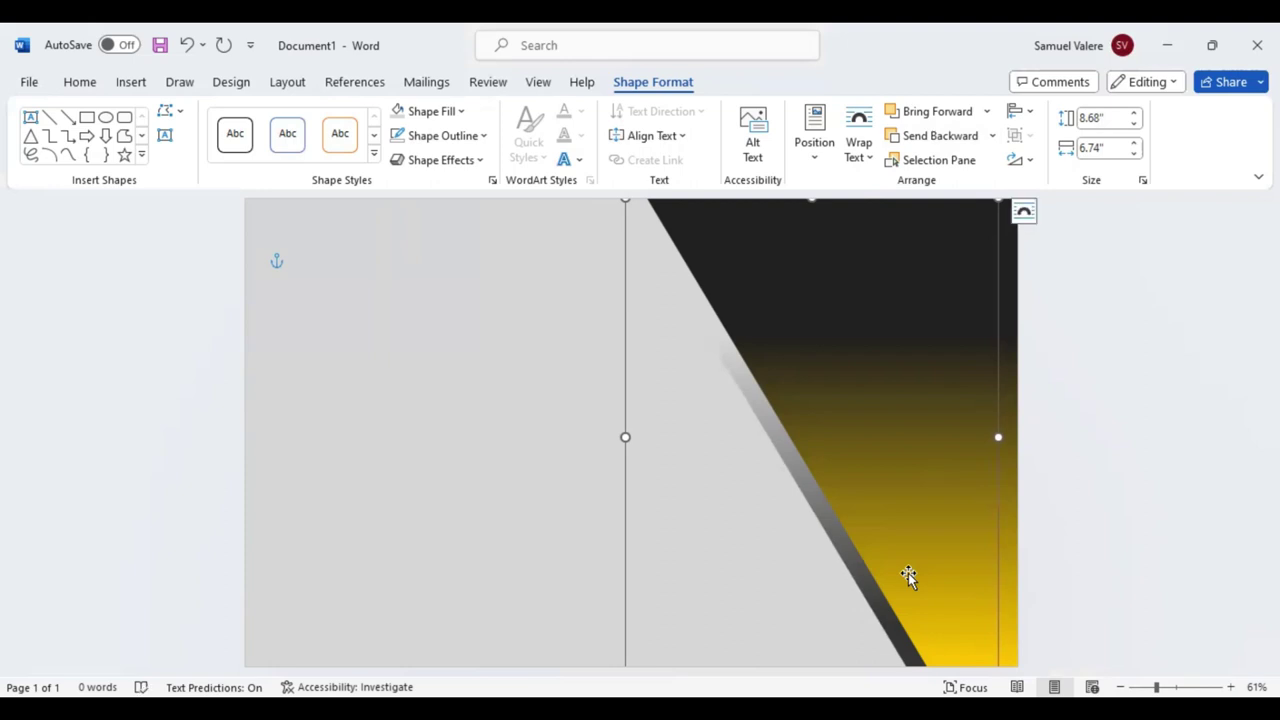
key("Right")
key("Right")
key("Right")
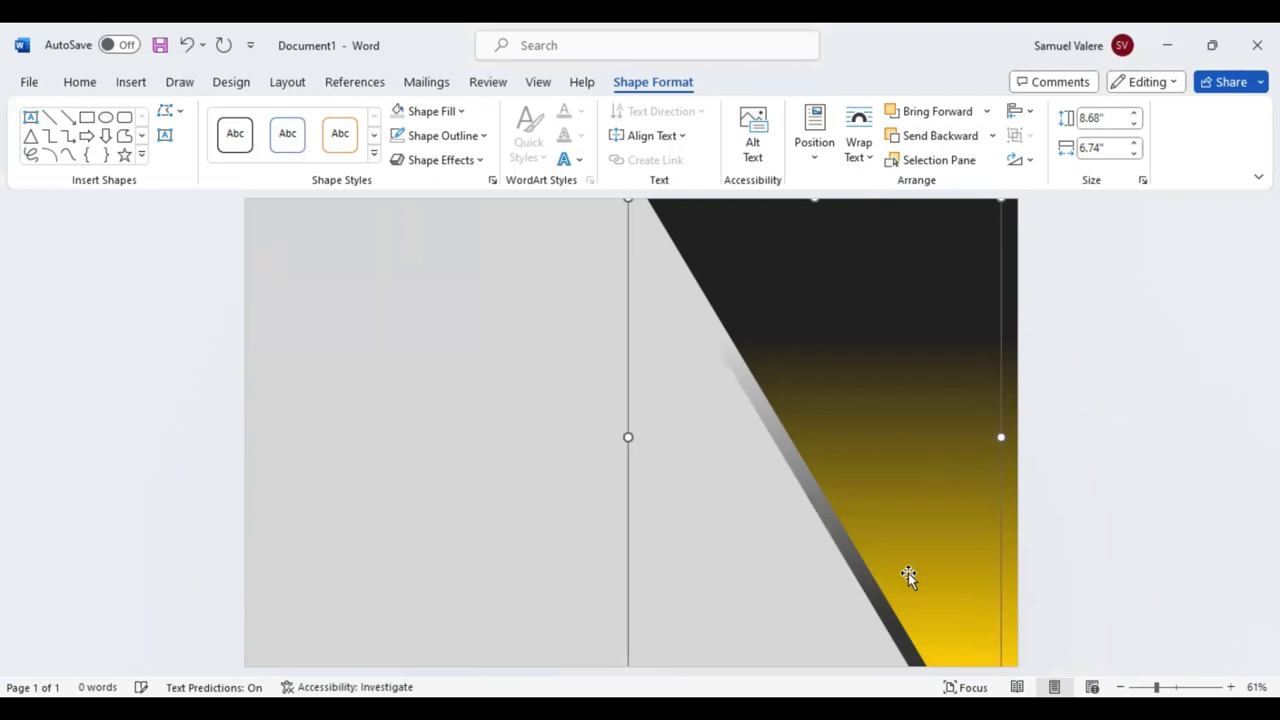
key("Right")
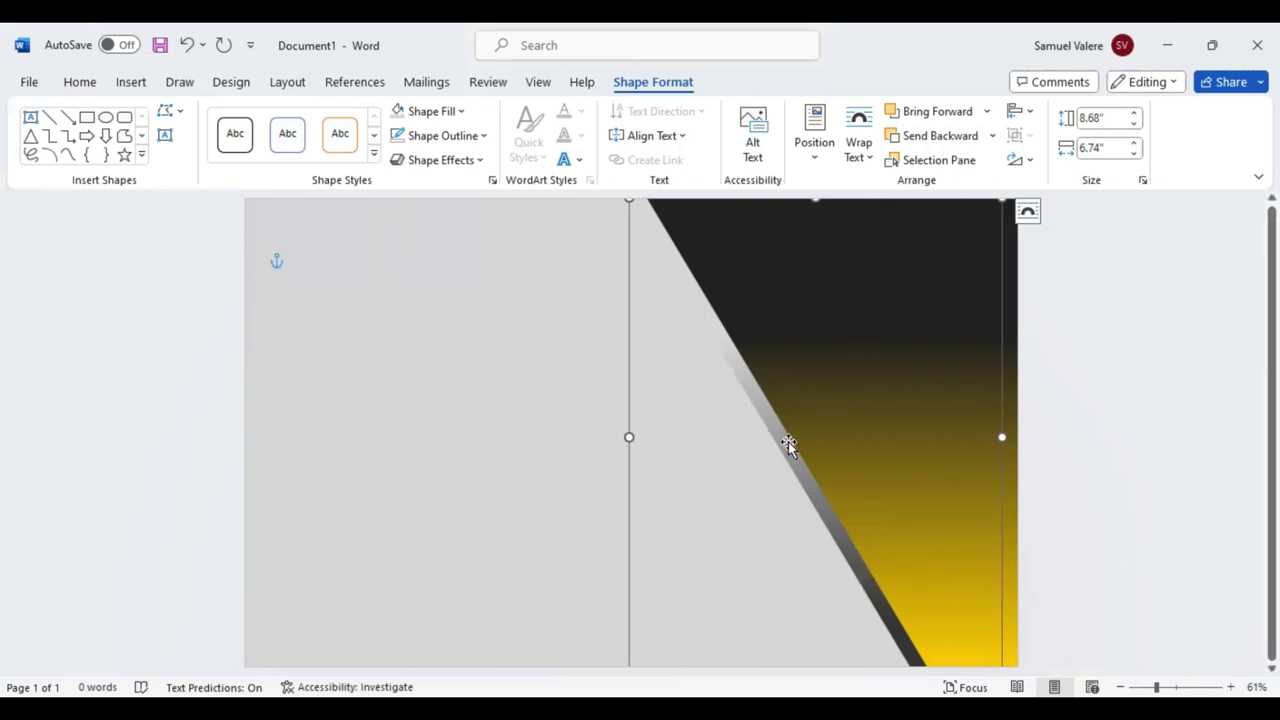
left_click(548, 427)
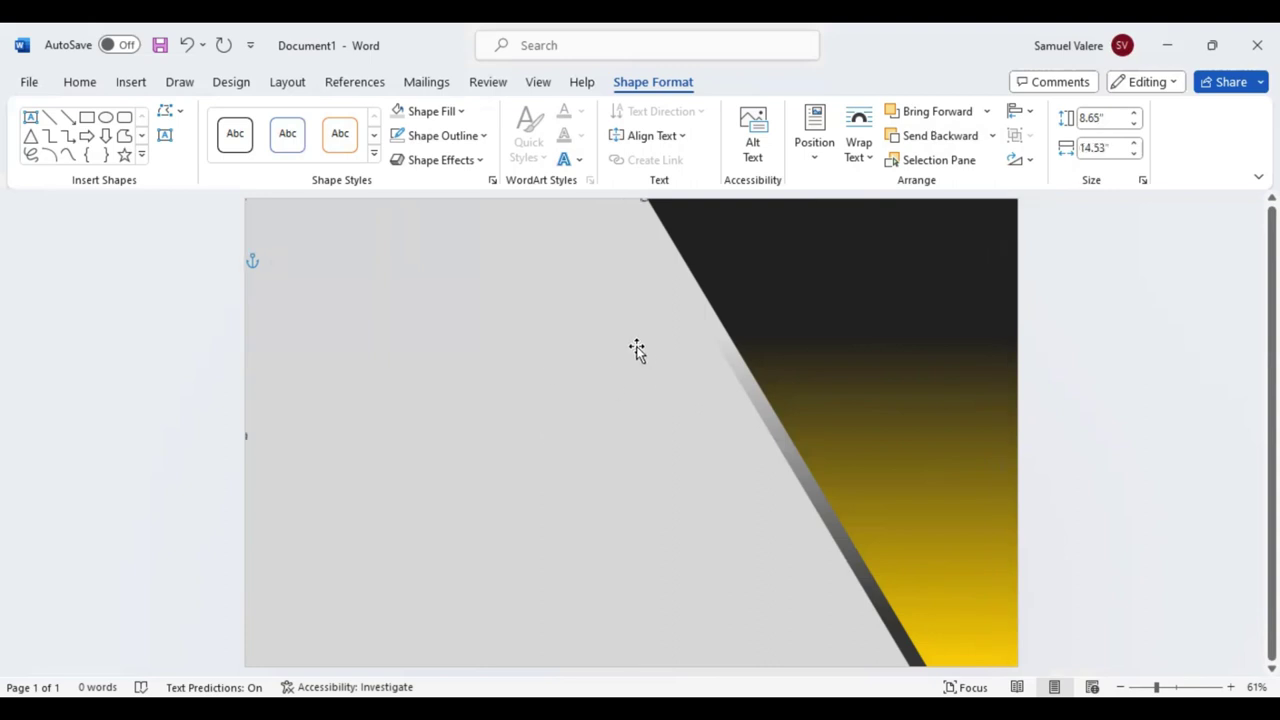
- Draw an isosceles triangle, rotate it to point left, and fit it against the top-right page edge
left_click(31, 138)
left_click_drag(798, 278, 1043, 476)
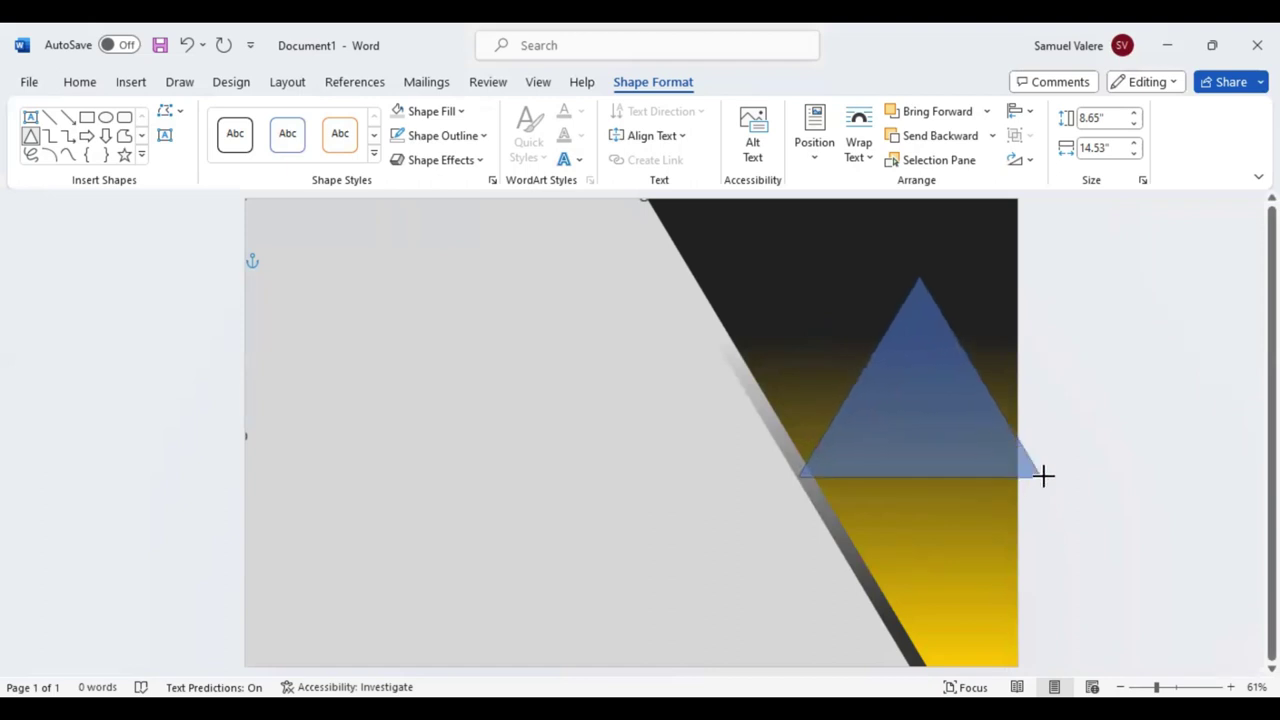
mouse_move(916, 250)
left_mouse_down()
mouse_move(825, 351)
mouse_move(817, 380)
left_mouse_up()
left_click_drag(953, 343, 957, 253)
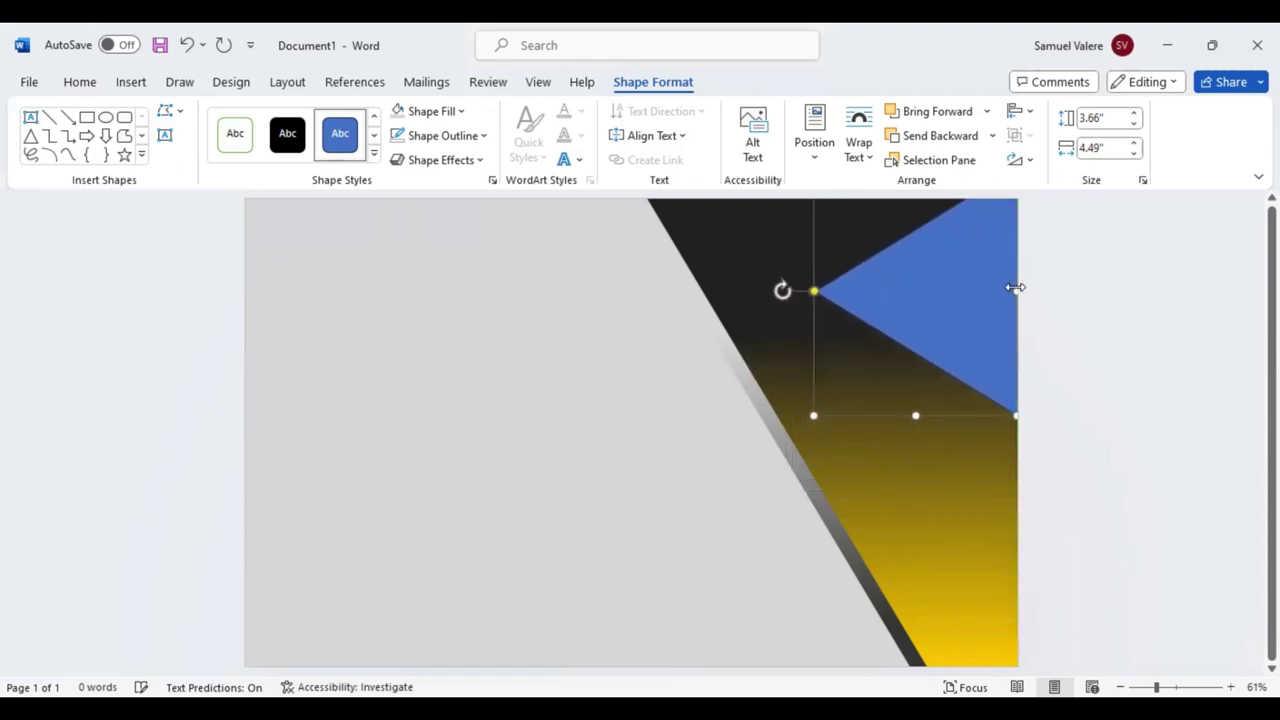
left_click_drag(1016, 291, 985, 299)
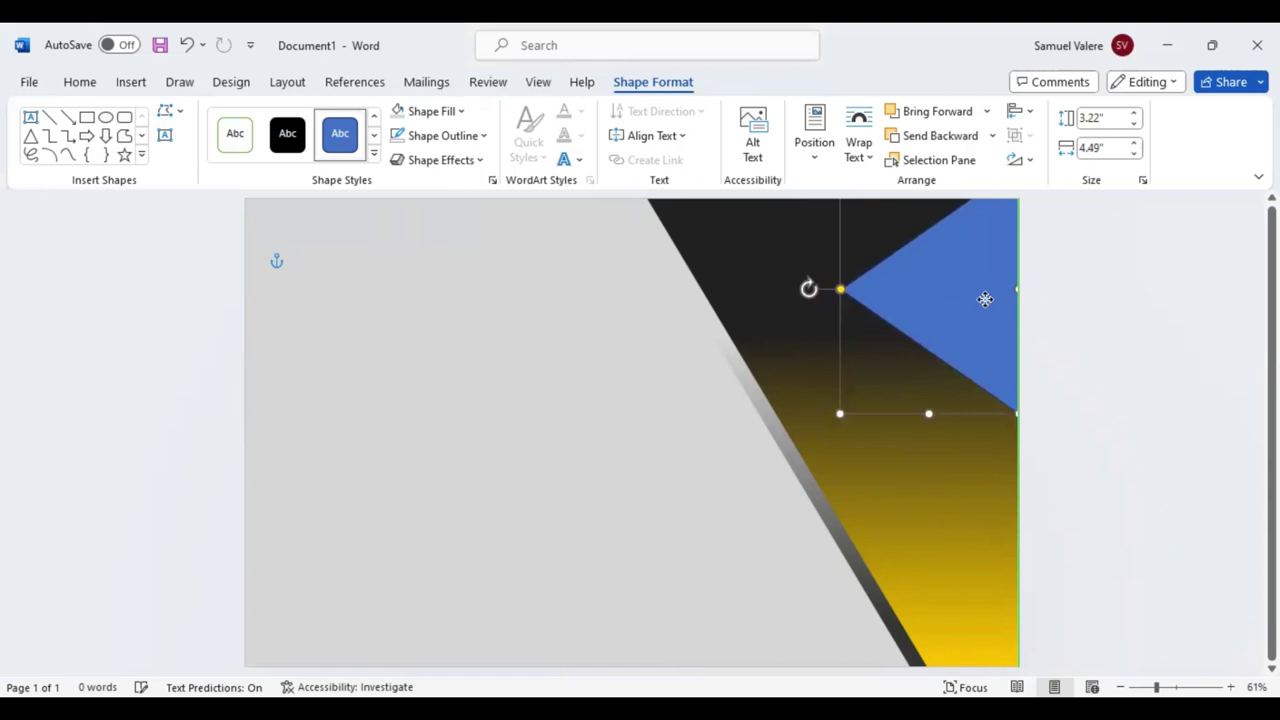
left_click_drag(985, 299, 988, 303)
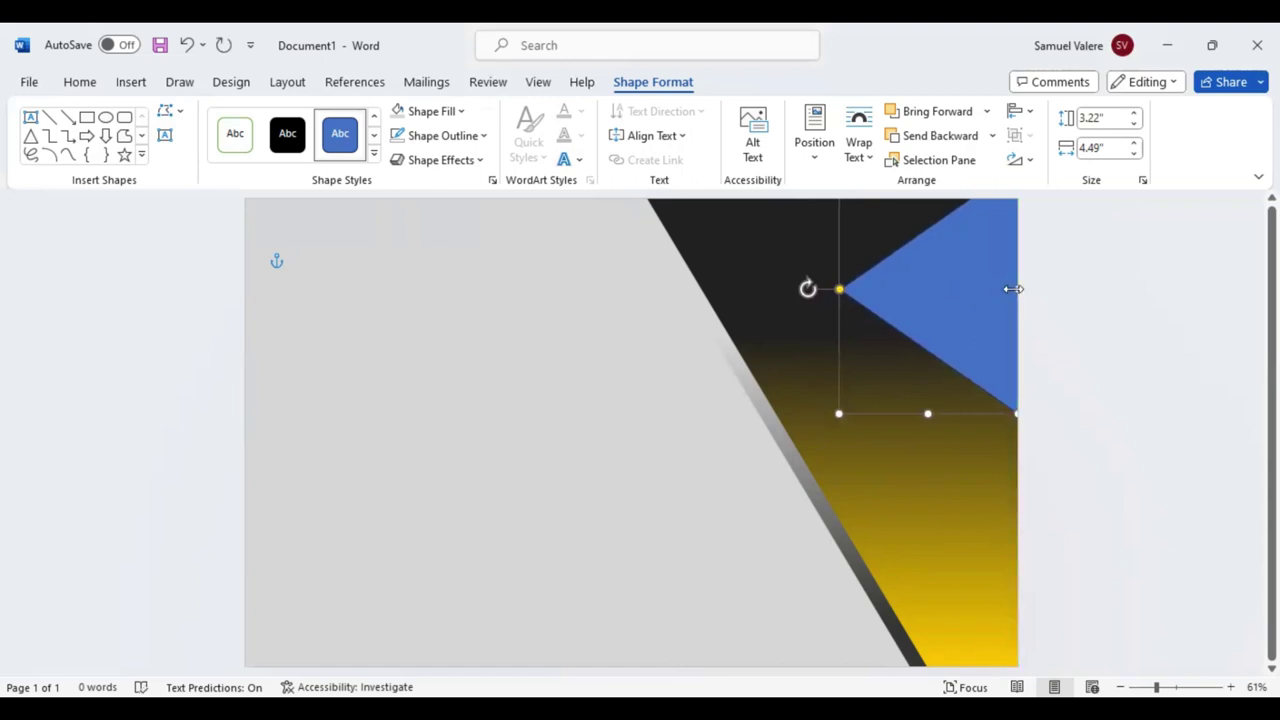
left_click_drag(983, 291, 997, 295)
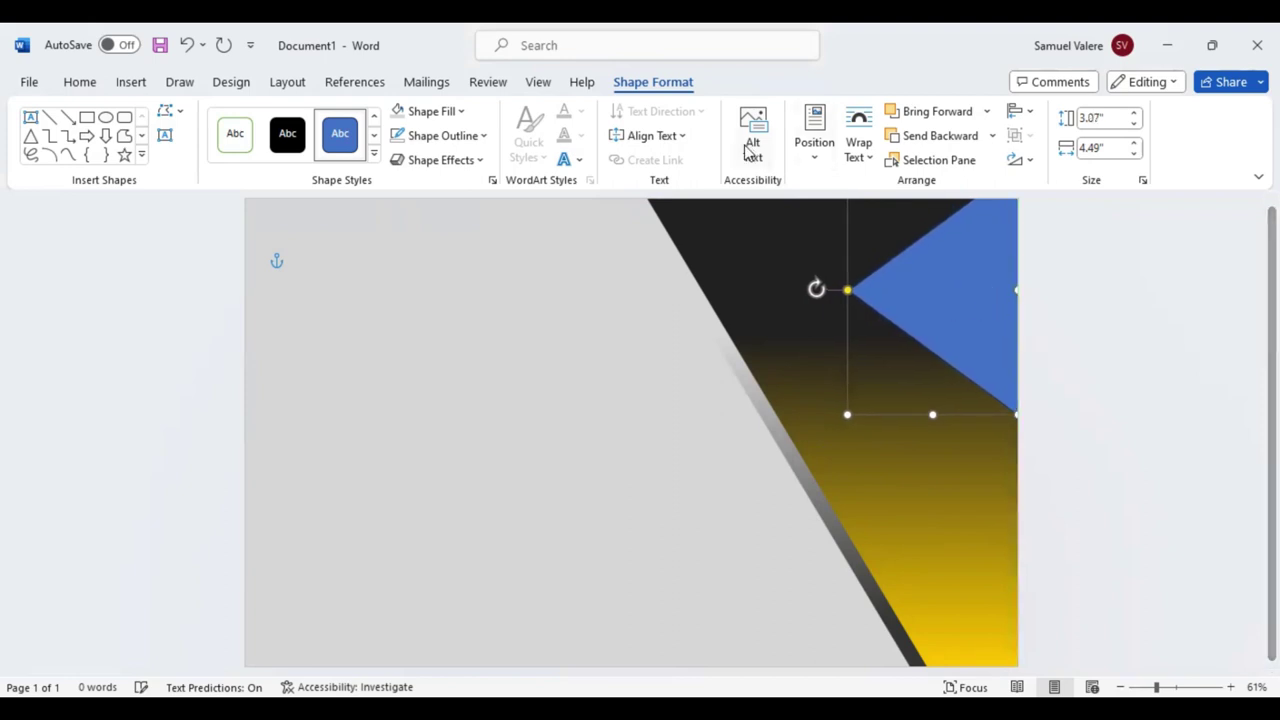
- Give the small triangle a linear 0° gradient with its first stop at 26%
left_click(462, 112)
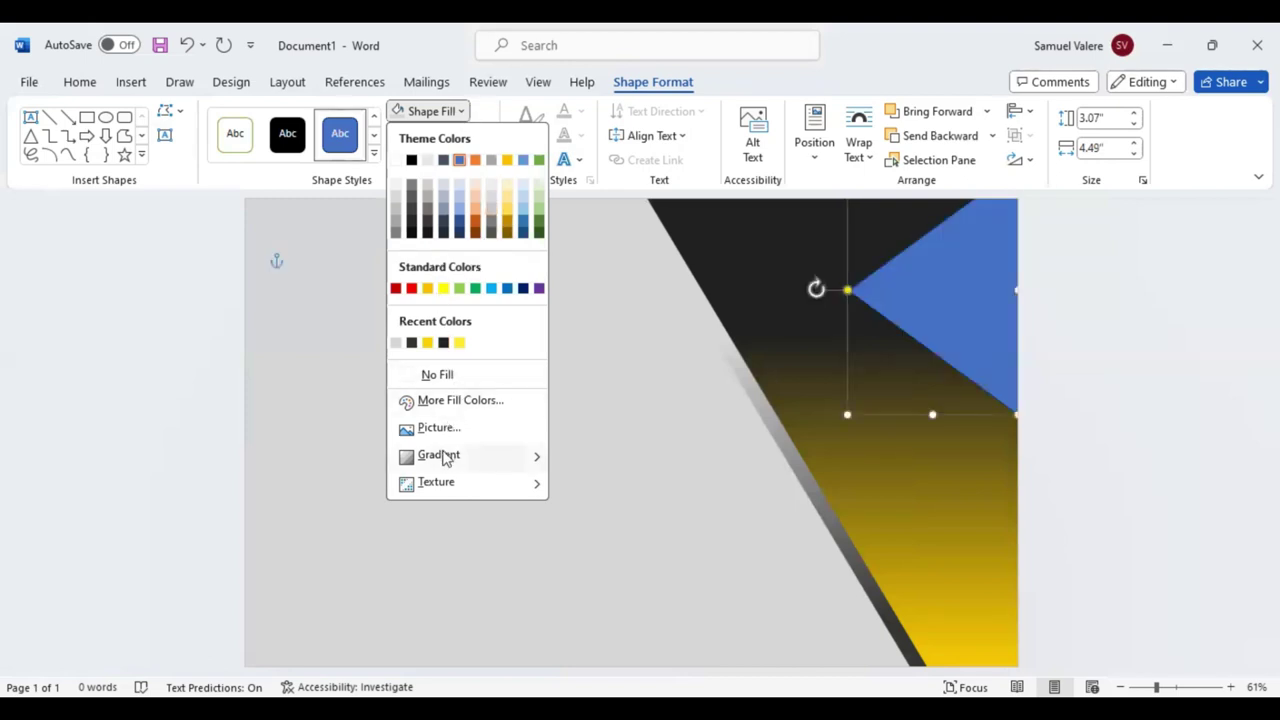
mouse_move(439, 455)
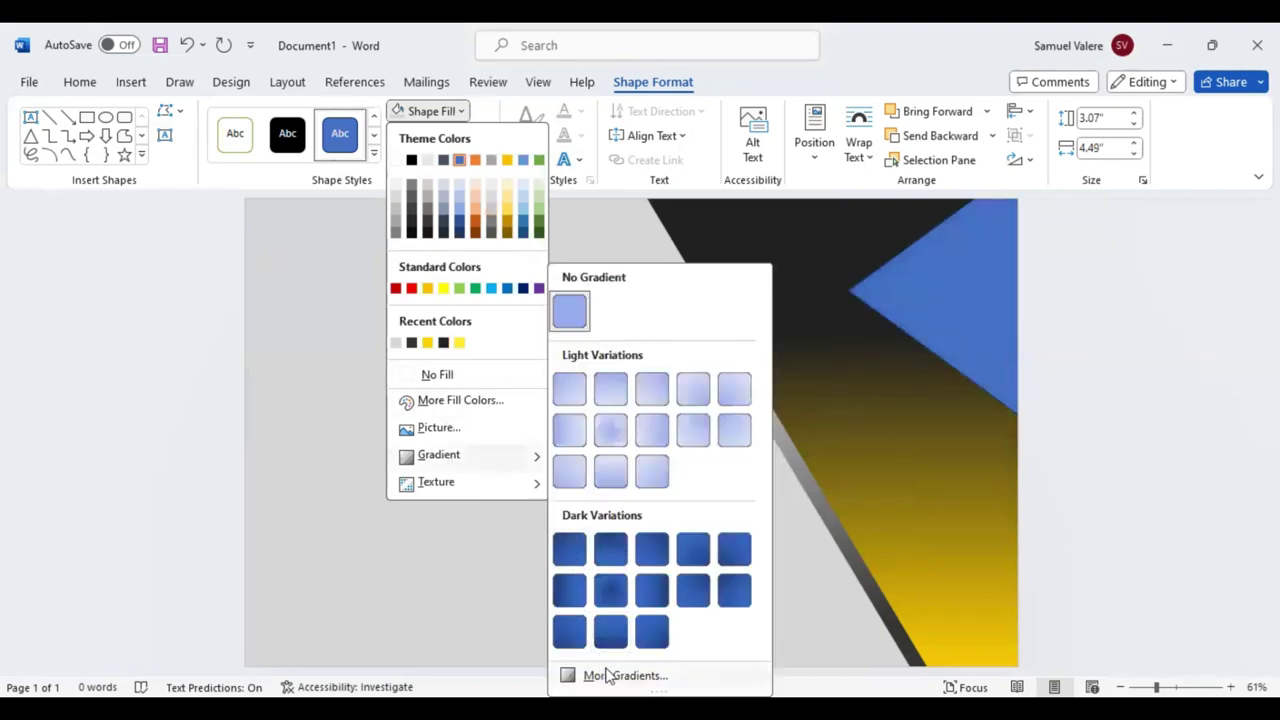
left_click(607, 676)
left_click(1060, 362)
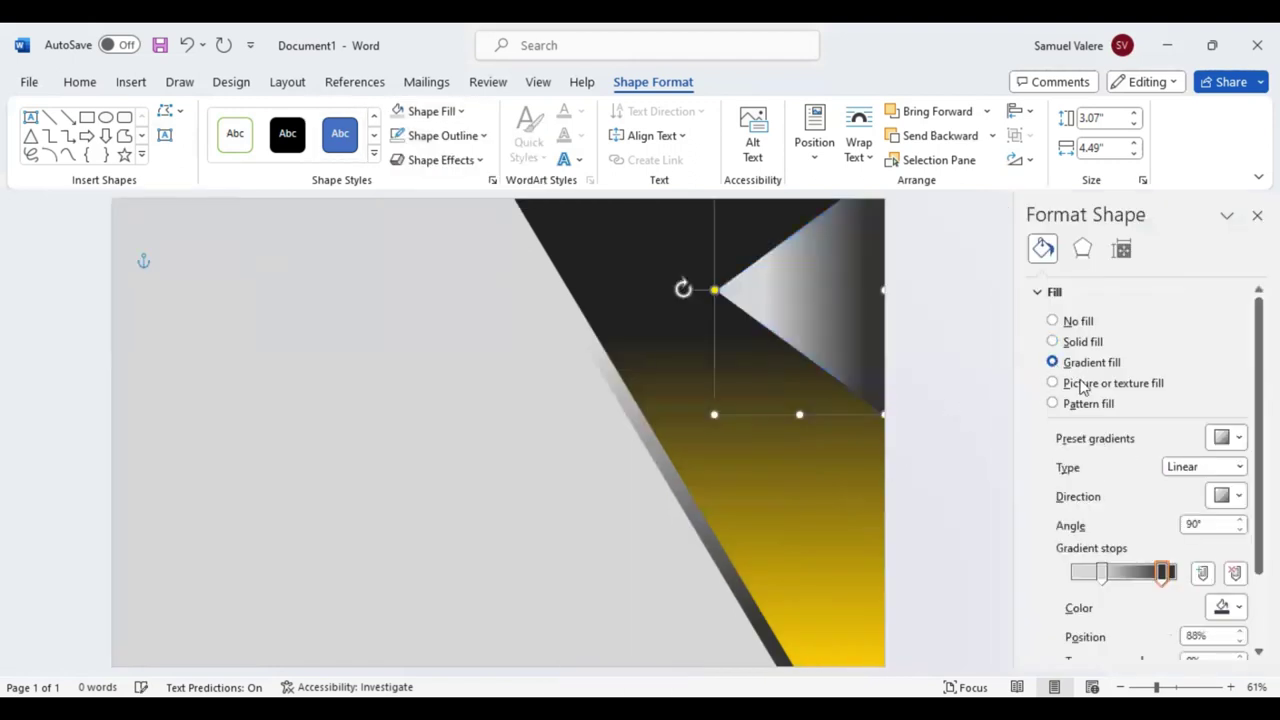
left_click(1238, 496)
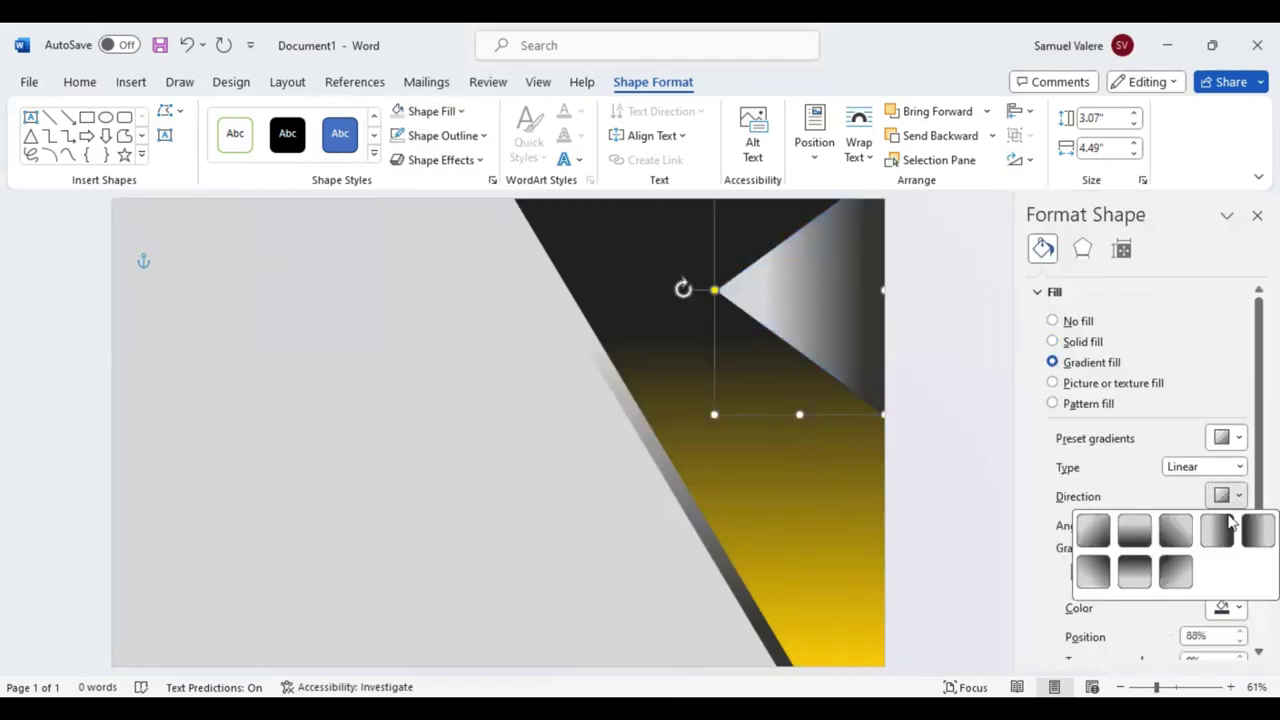
left_click(1134, 571)
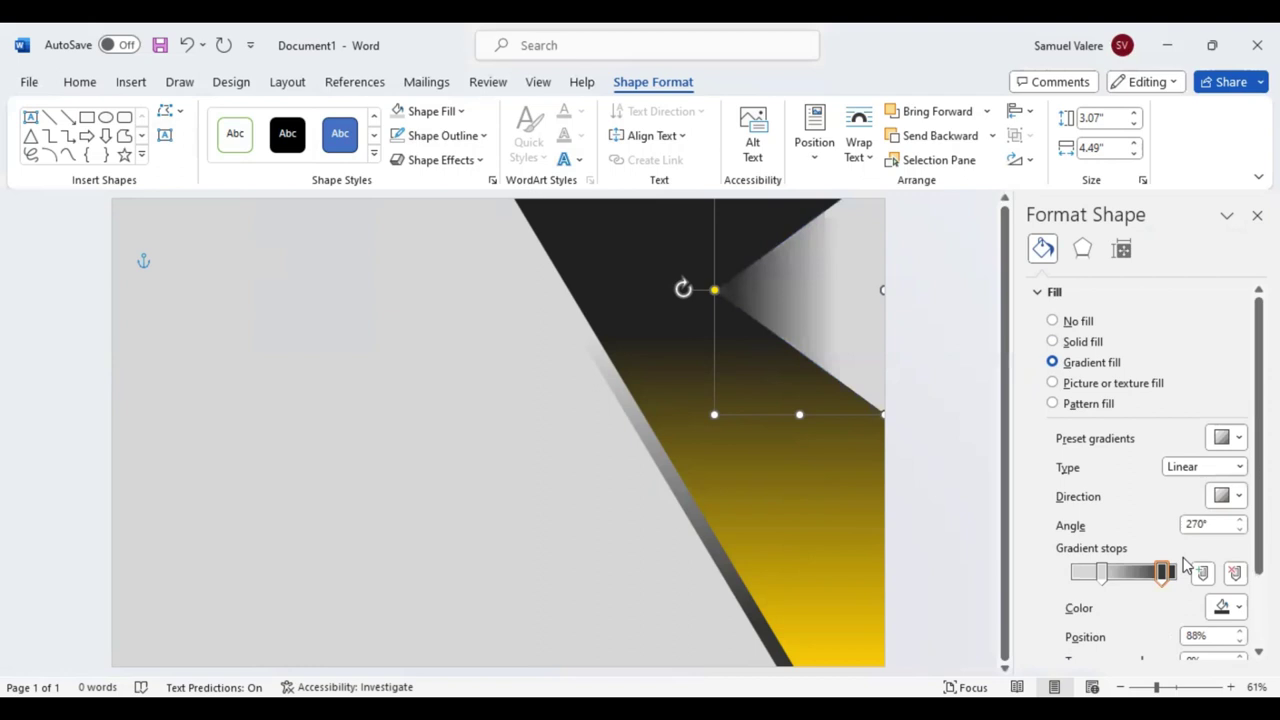
left_click(1238, 496)
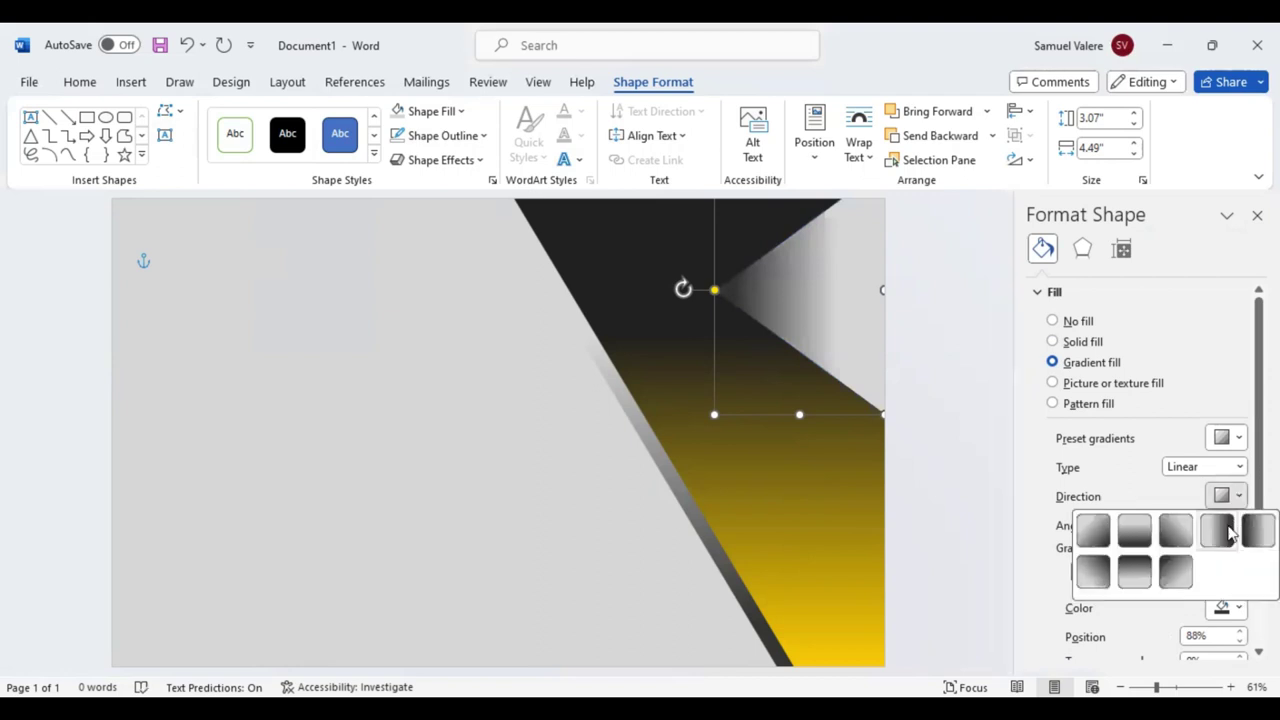
left_click(1098, 536)
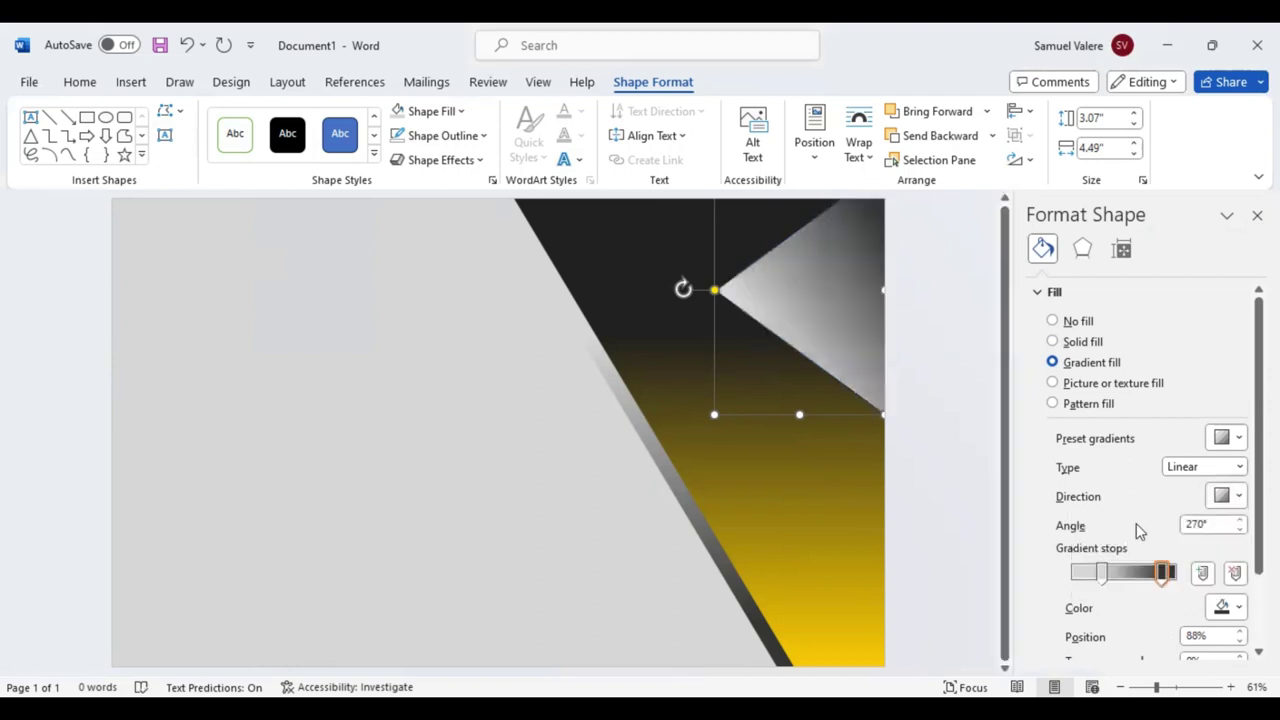
left_click_drag(1163, 572, 1150, 574)
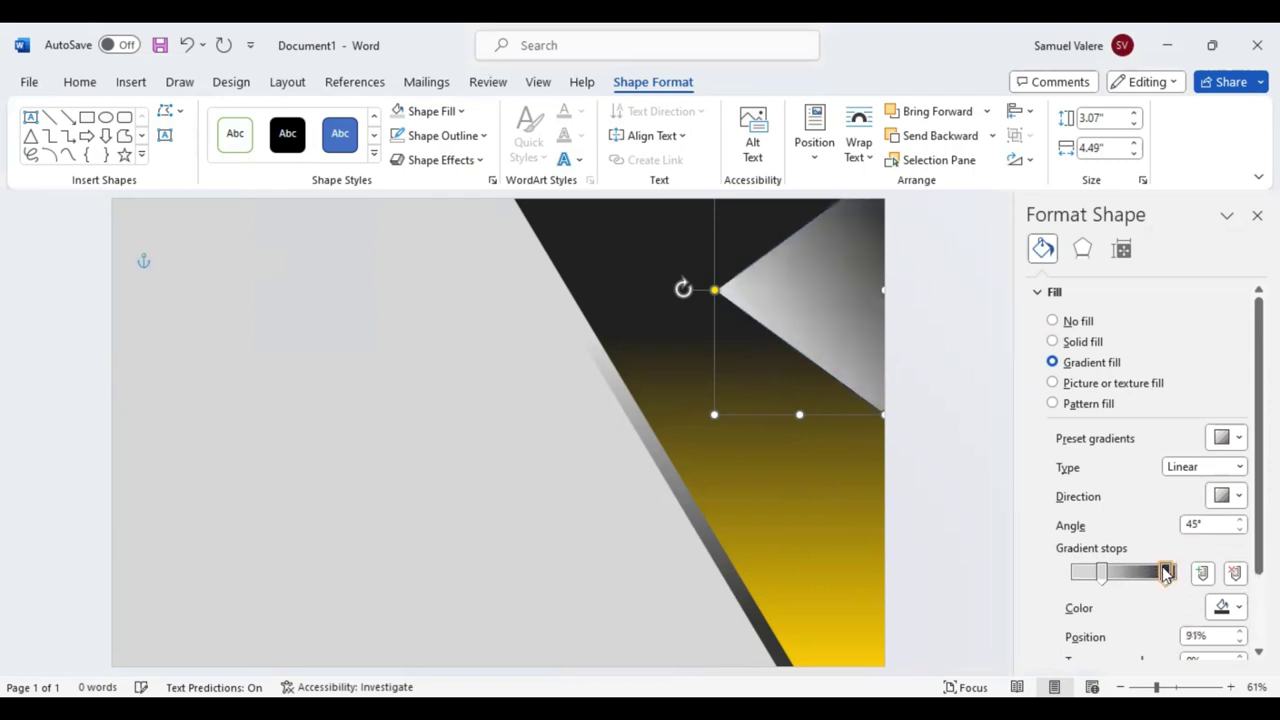
left_click(1230, 495)
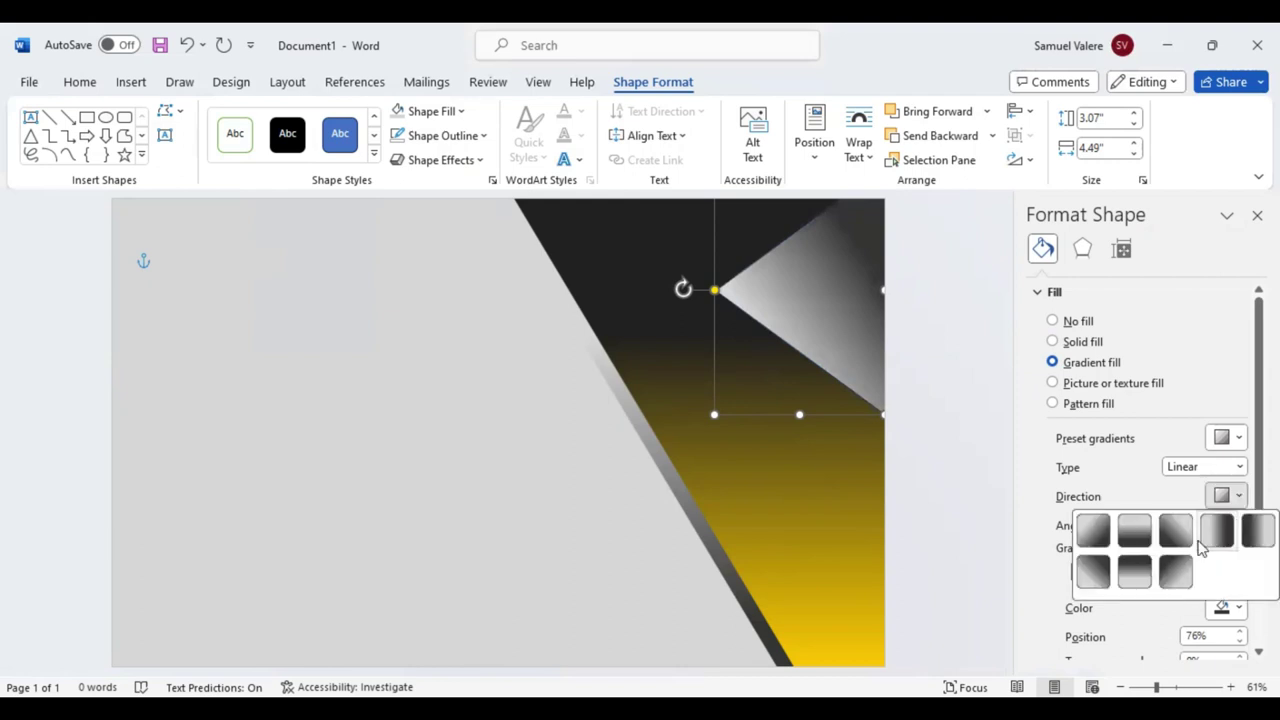
left_click(1218, 532)
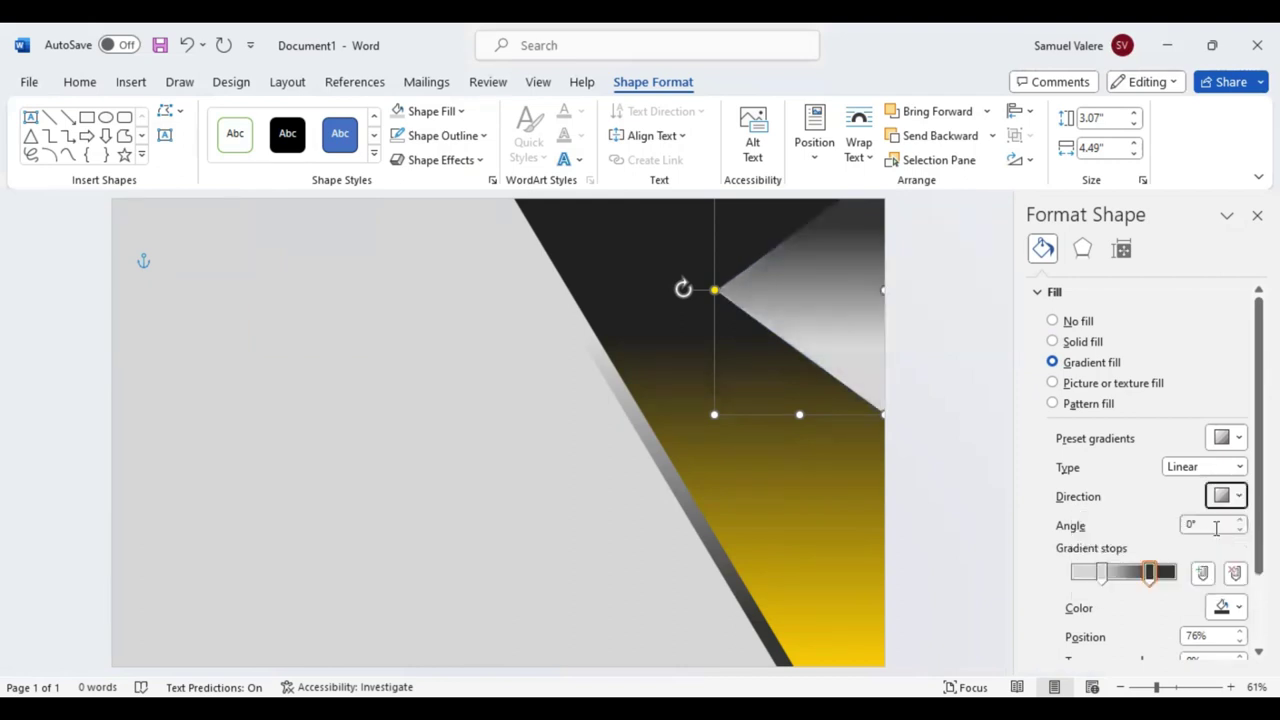
left_click(1094, 572)
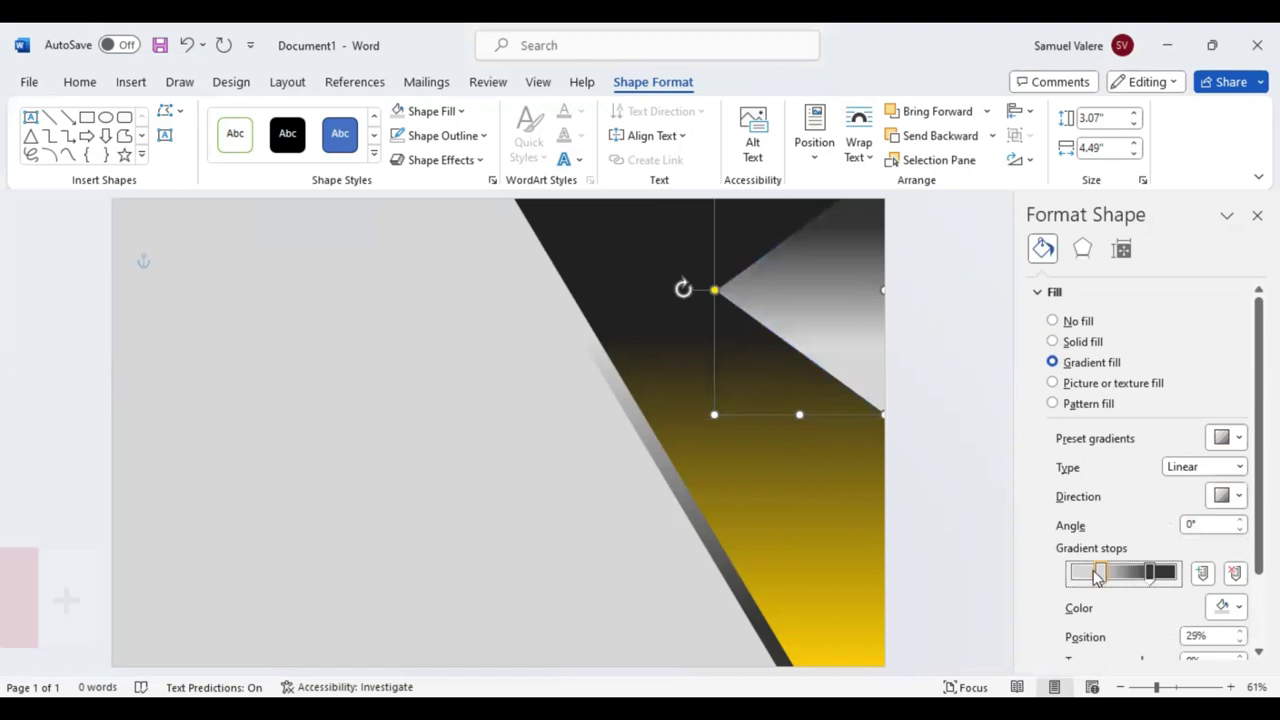
left_click_drag(1094, 578, 1105, 580)
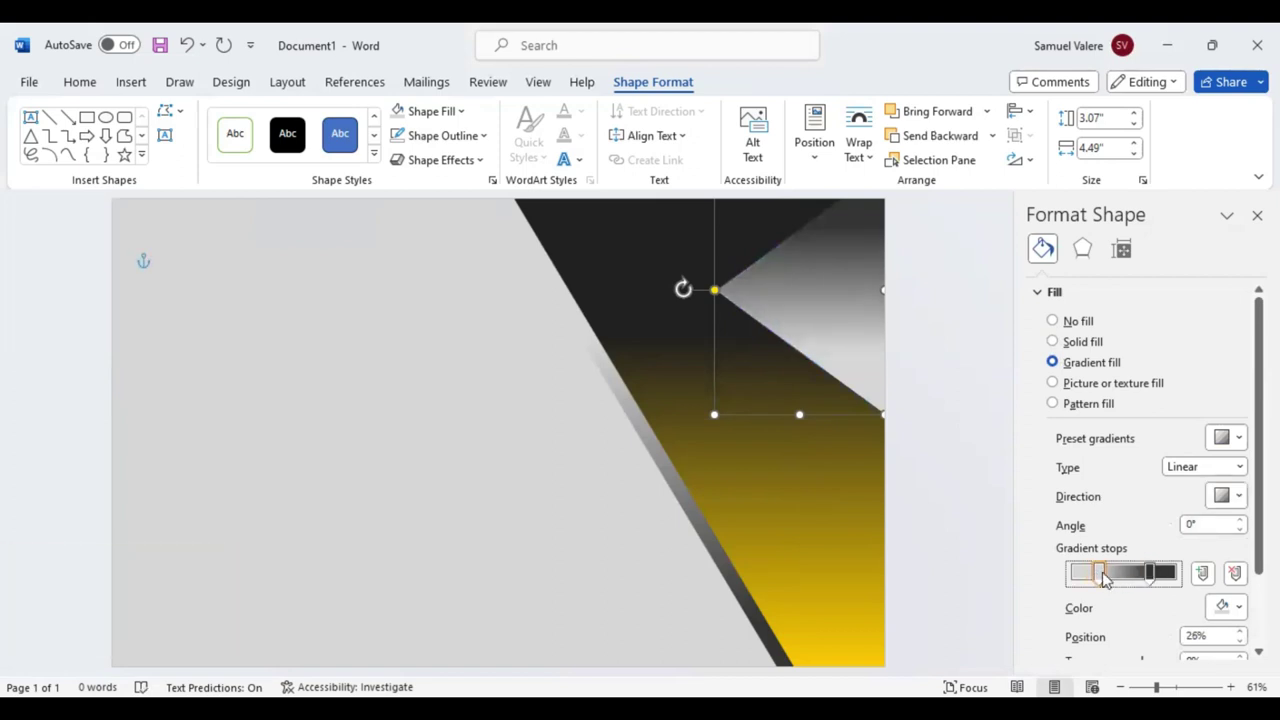
- Colour both gradient stops yellow from Recent Colors
left_click(1240, 608)
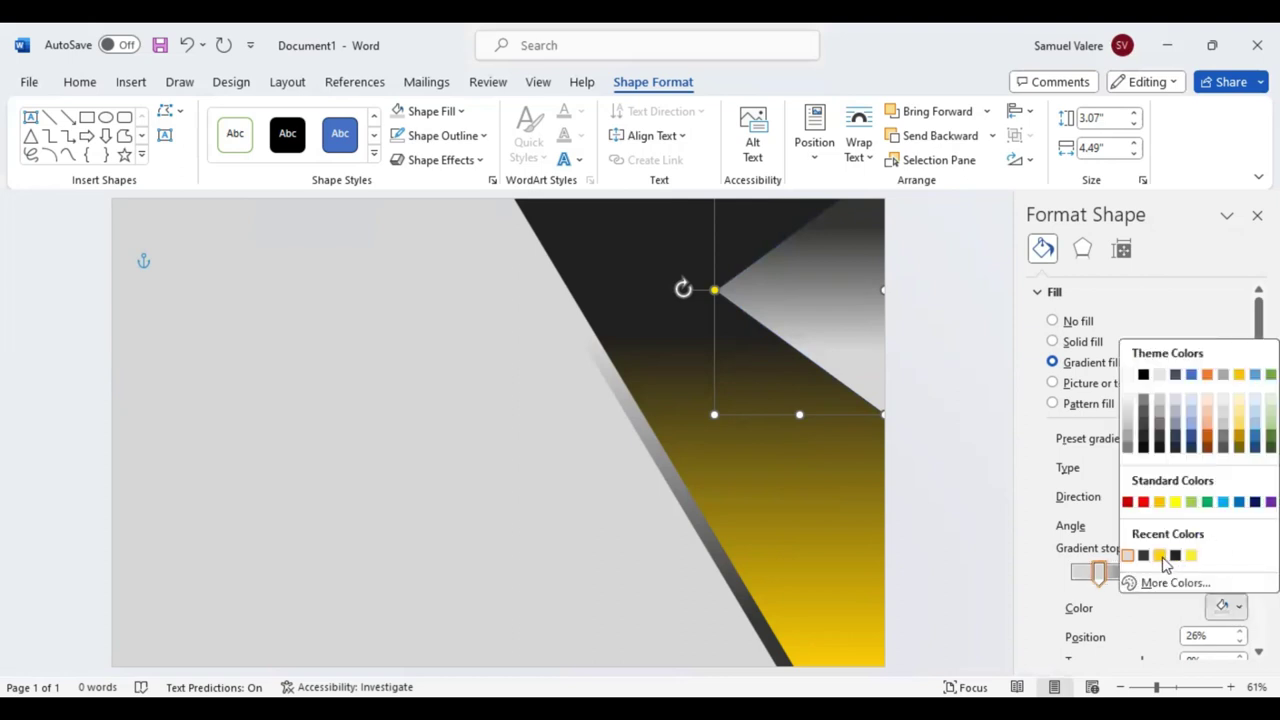
left_click(1160, 556)
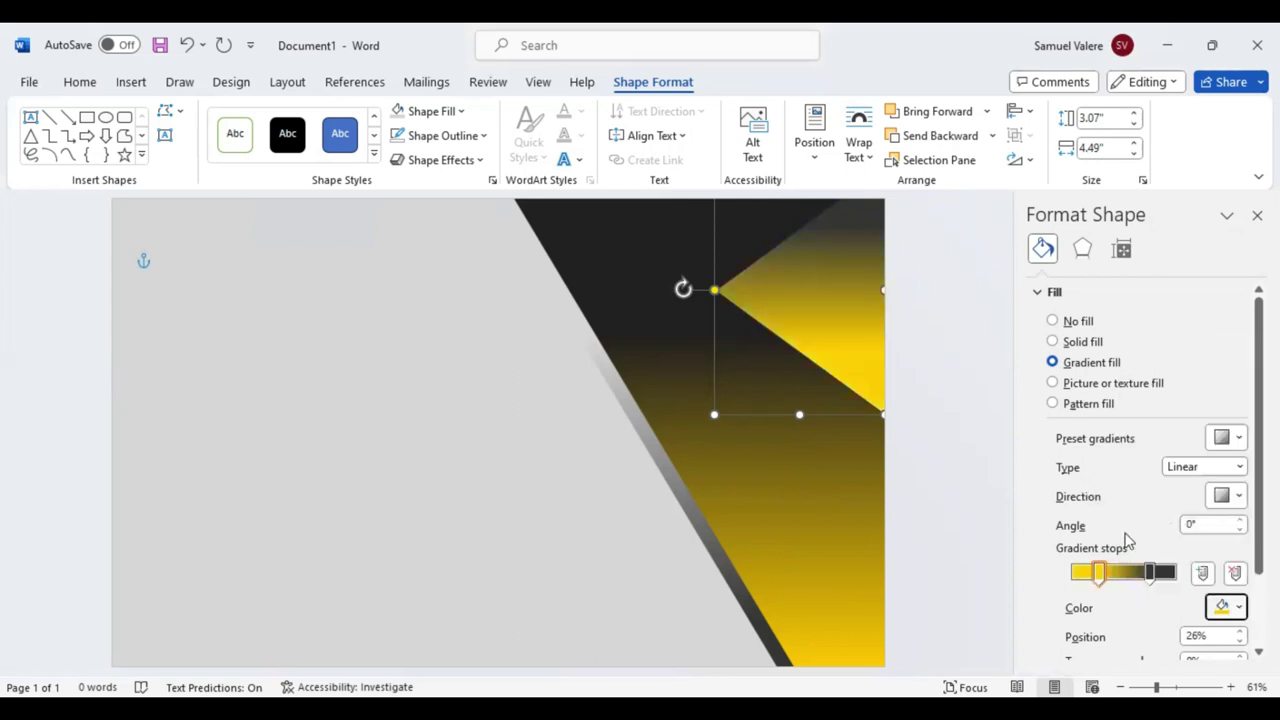
left_click(1151, 574)
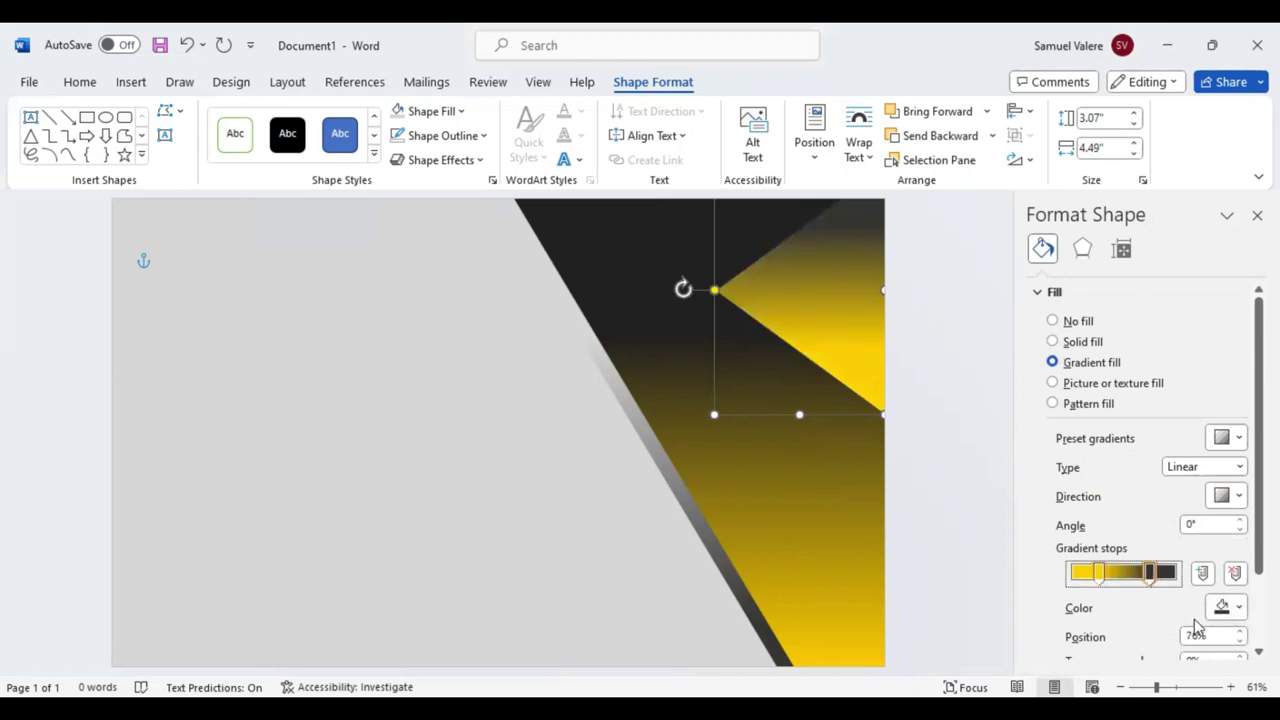
left_click(1238, 609)
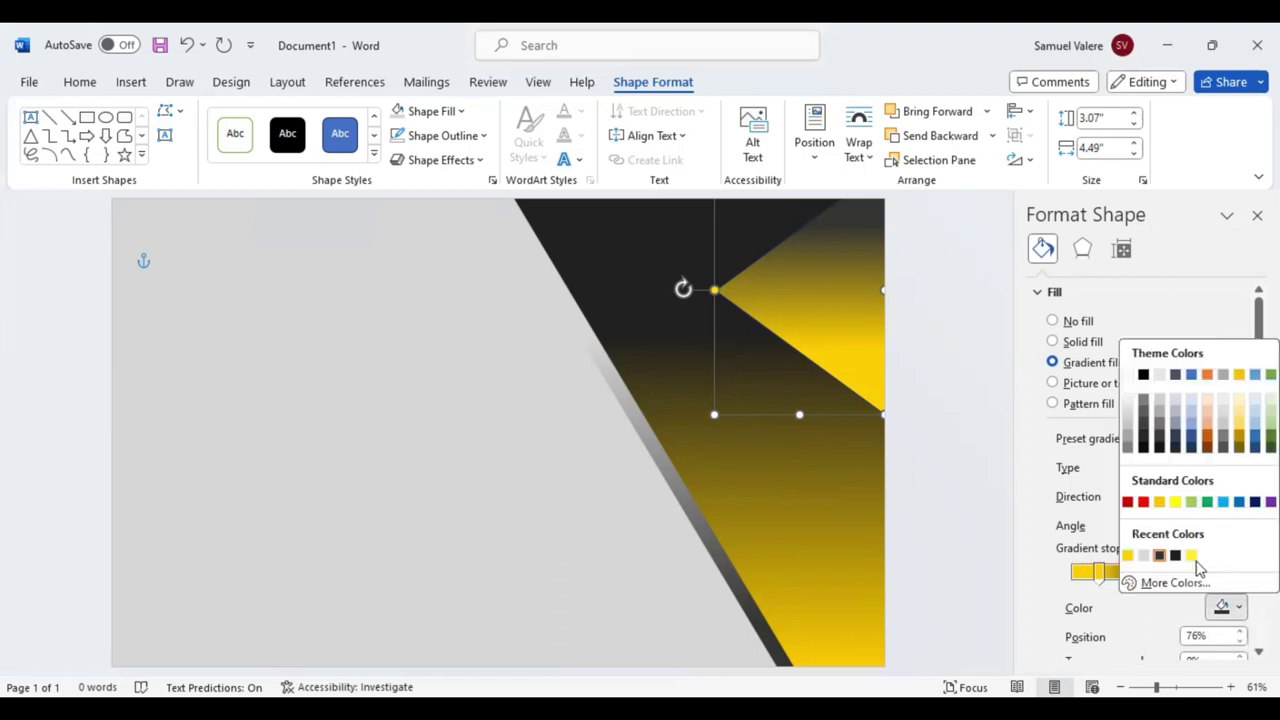
left_click(1087, 500)
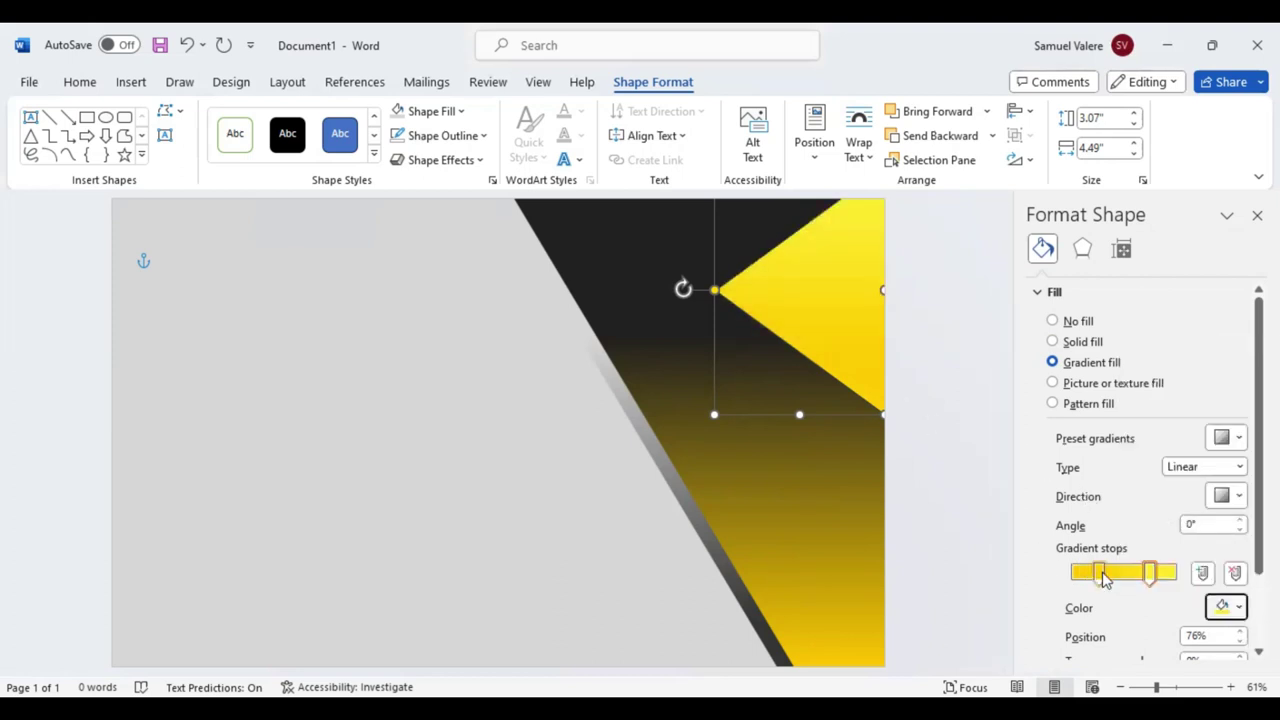
- Make the yellow triangle taller and push it flush against the page's right edge
mouse_move(1148, 575)
left_mouse_down()
mouse_move(1122, 577)
mouse_move(1157, 583)
left_mouse_up()
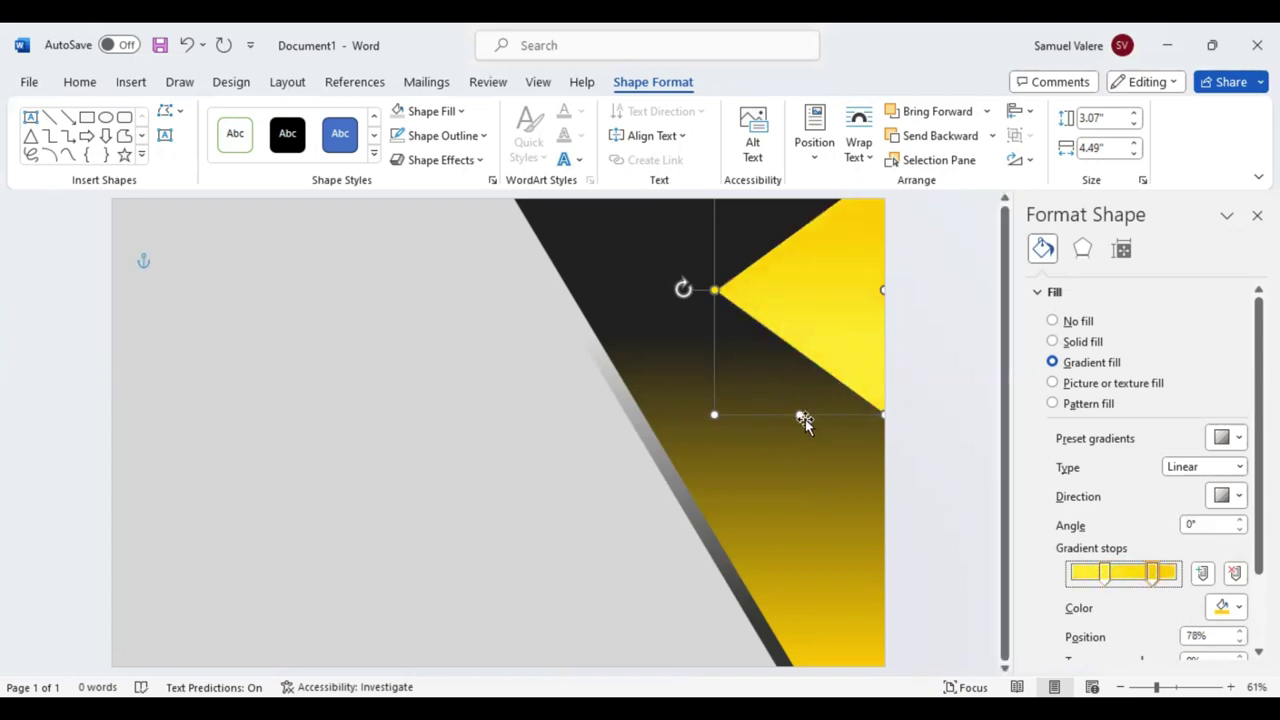
left_click_drag(800, 415, 830, 452)
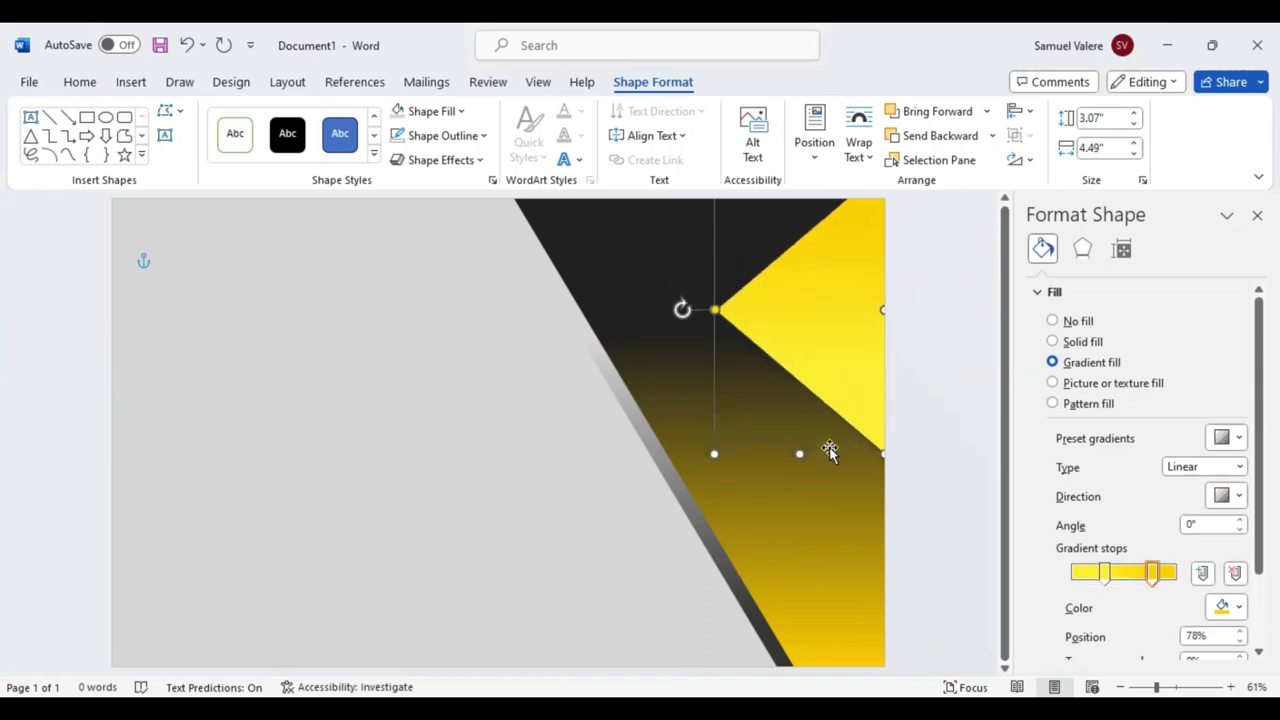
left_click_drag(832, 366, 851, 347)
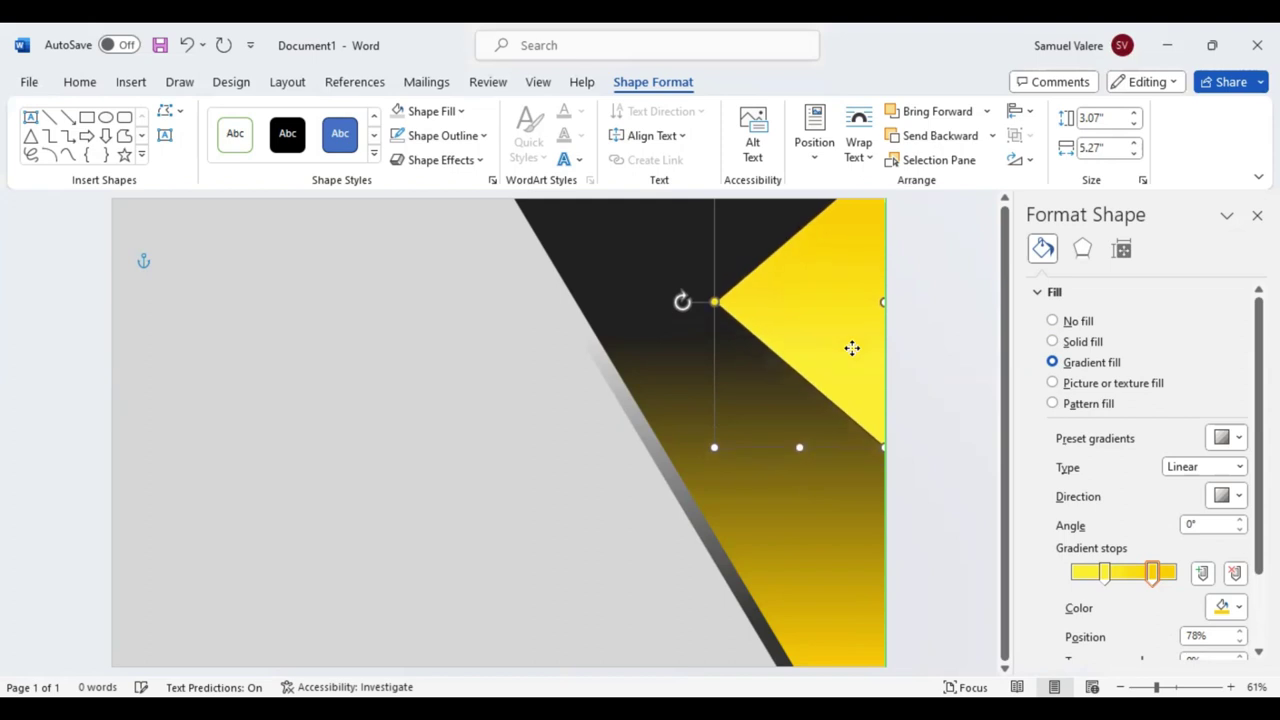
key("Right")
key("Right")
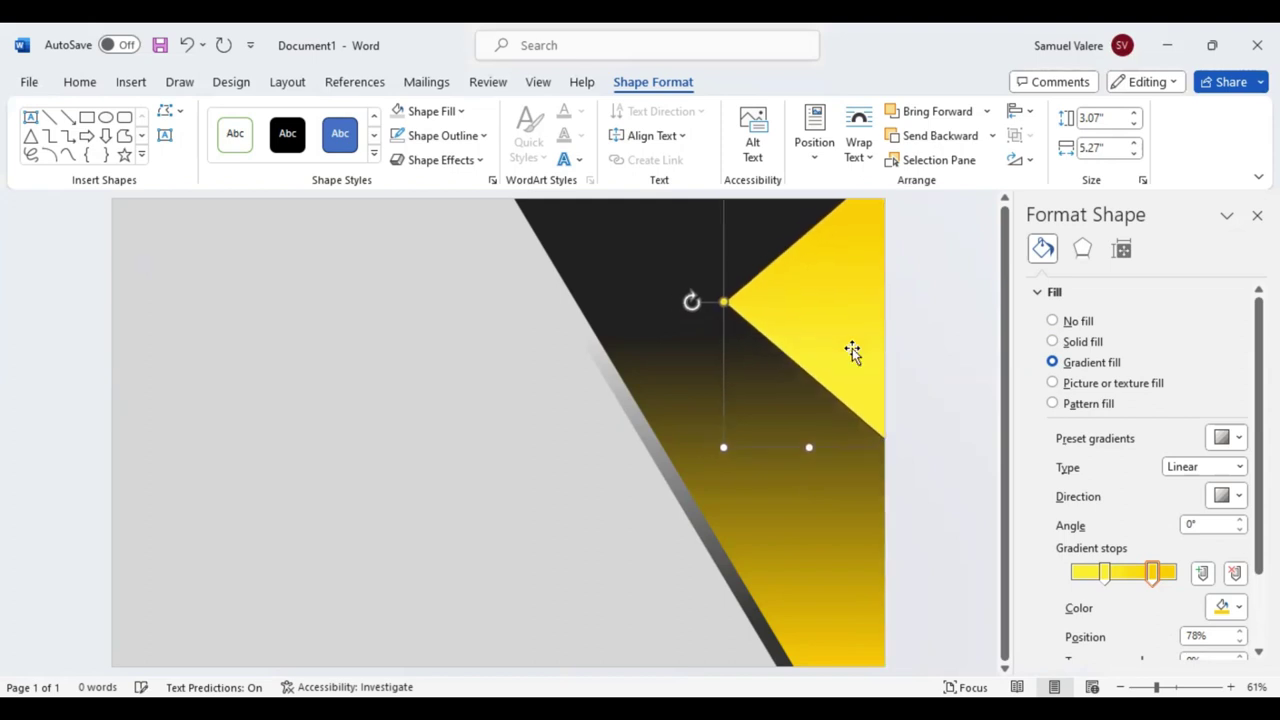
key("Right")
key("Right")
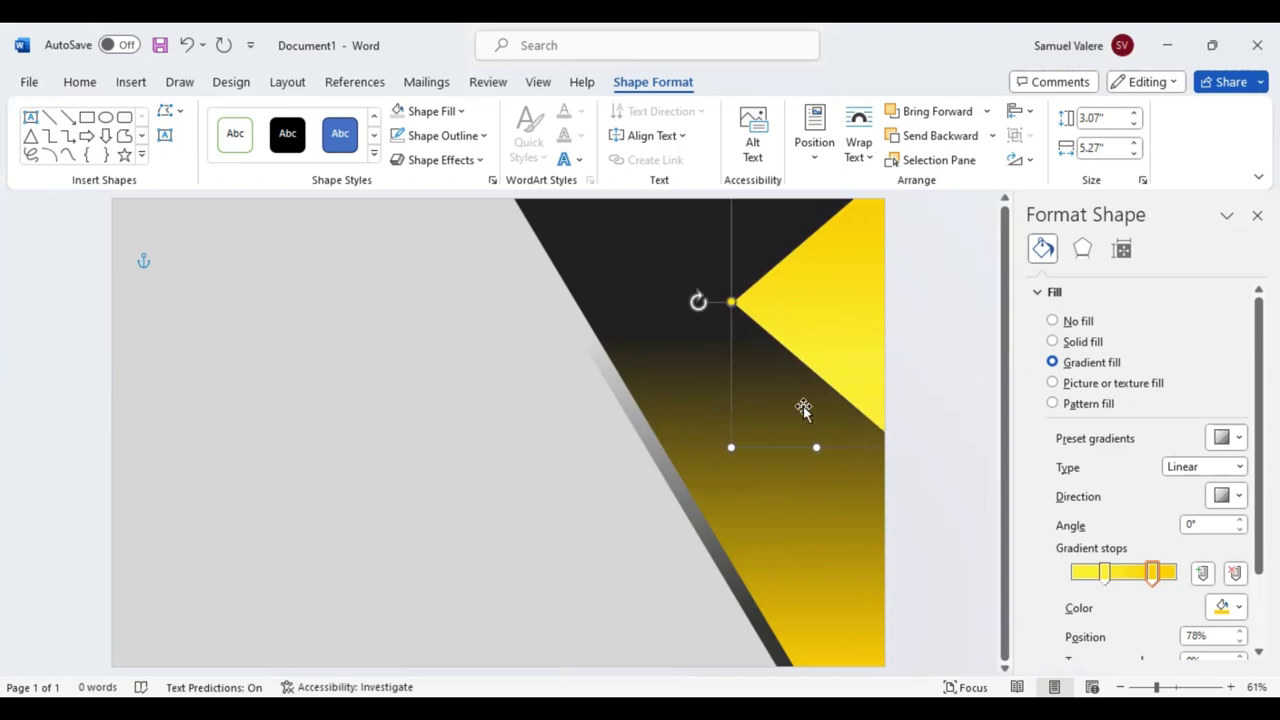
left_click(694, 342)
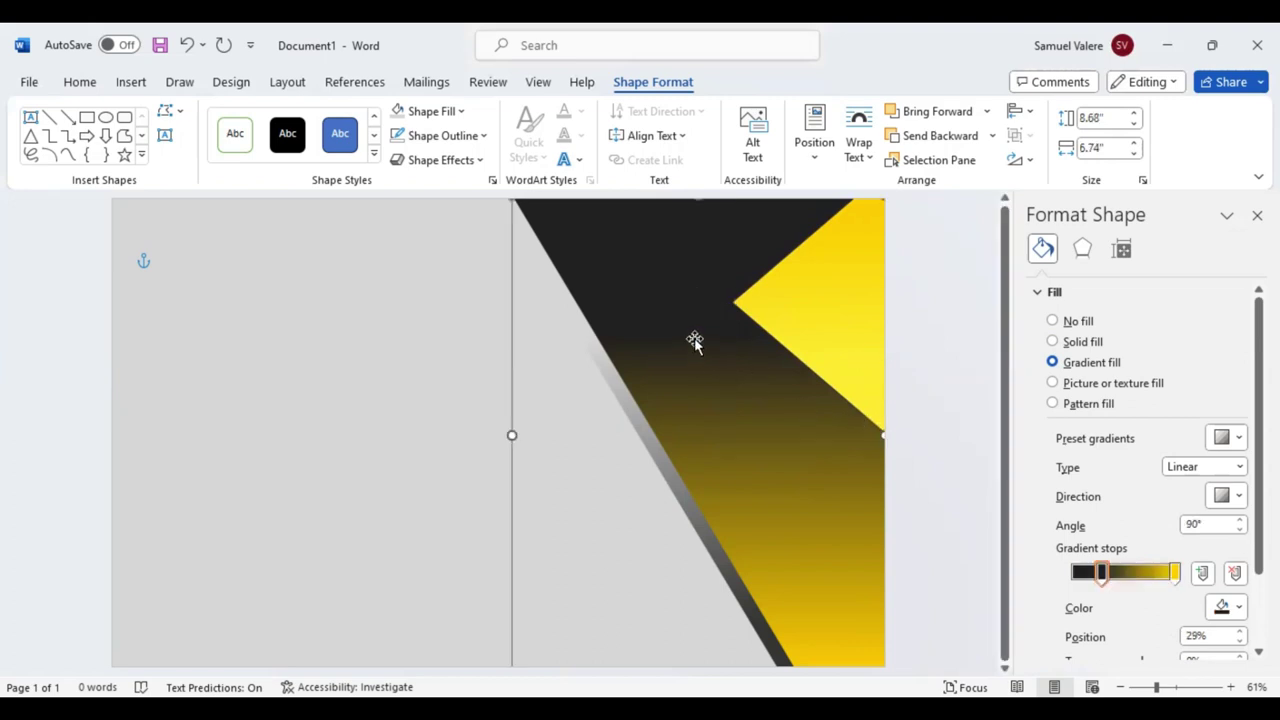
left_click(814, 320)
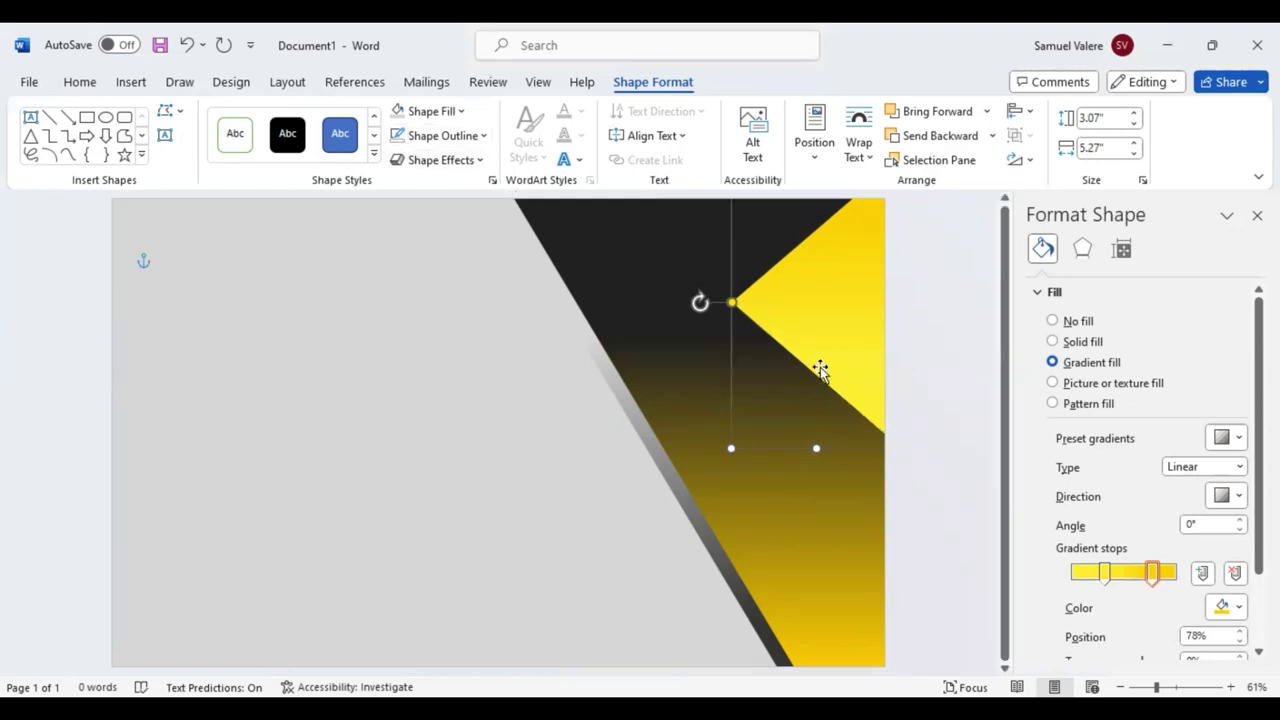
left_click_drag(820, 370, 826, 371)
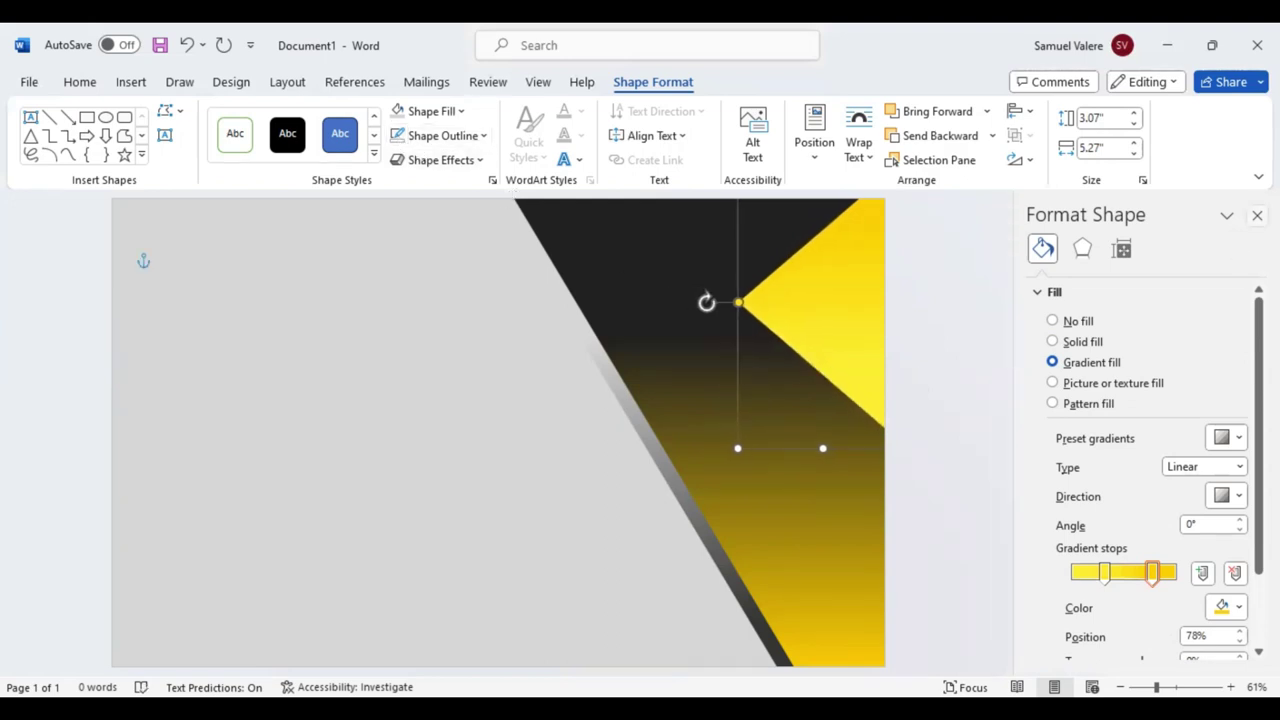
- Close the Format Shape pane and make the background rectangle slightly taller
left_click(1257, 215)
left_click(511, 400)
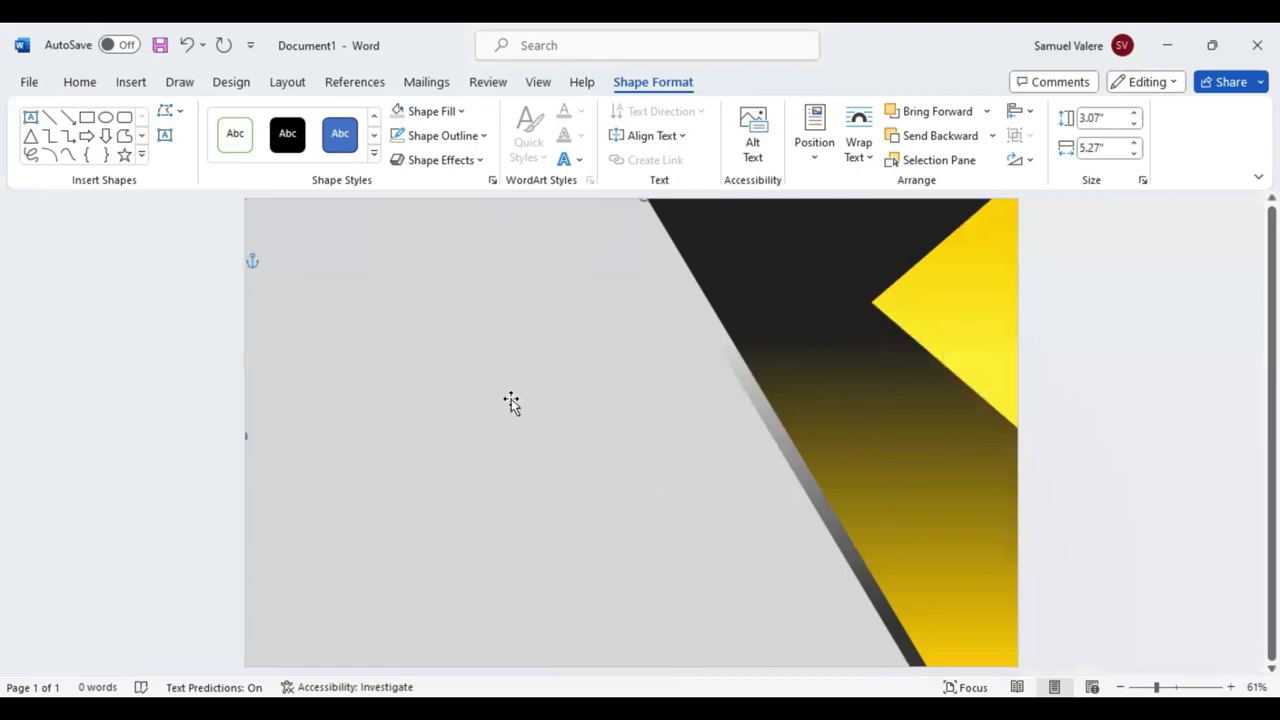
left_click_drag(243, 437, 237, 434)
- Draw a text box near the page's top left and type the certificate title
left_click(165, 134)
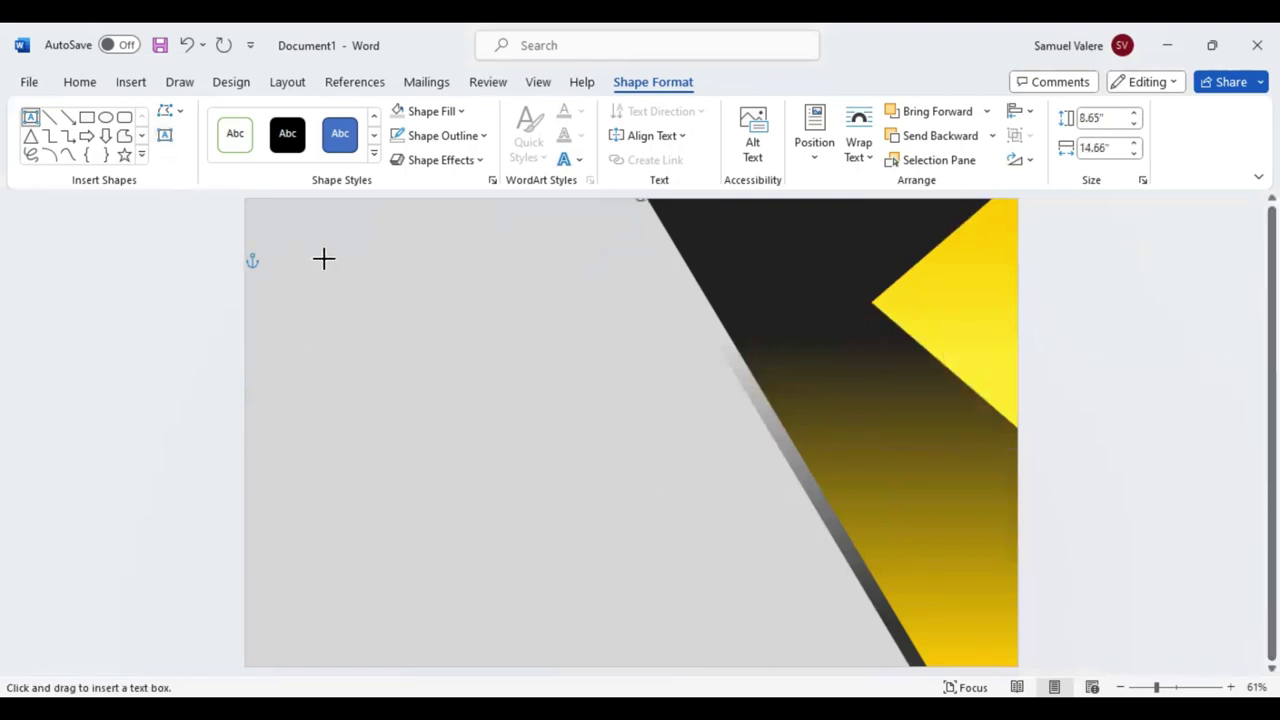
left_click_drag(323, 259, 562, 339)
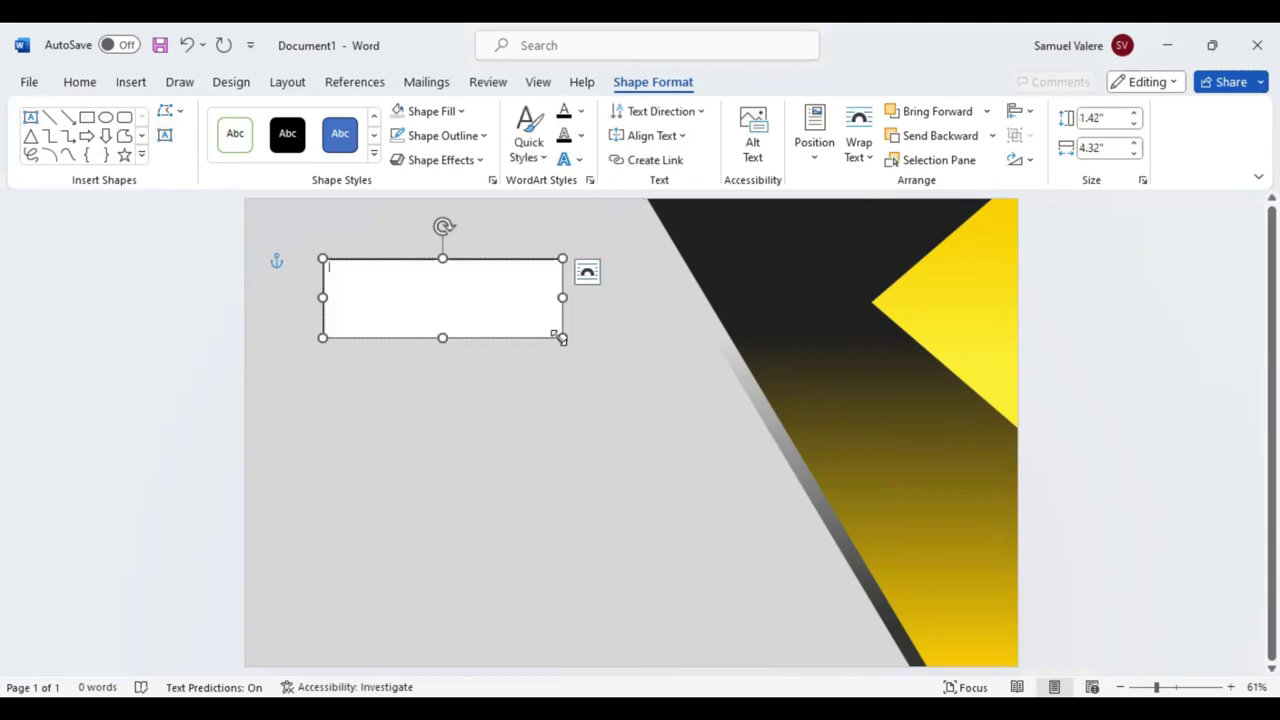
type("Com")
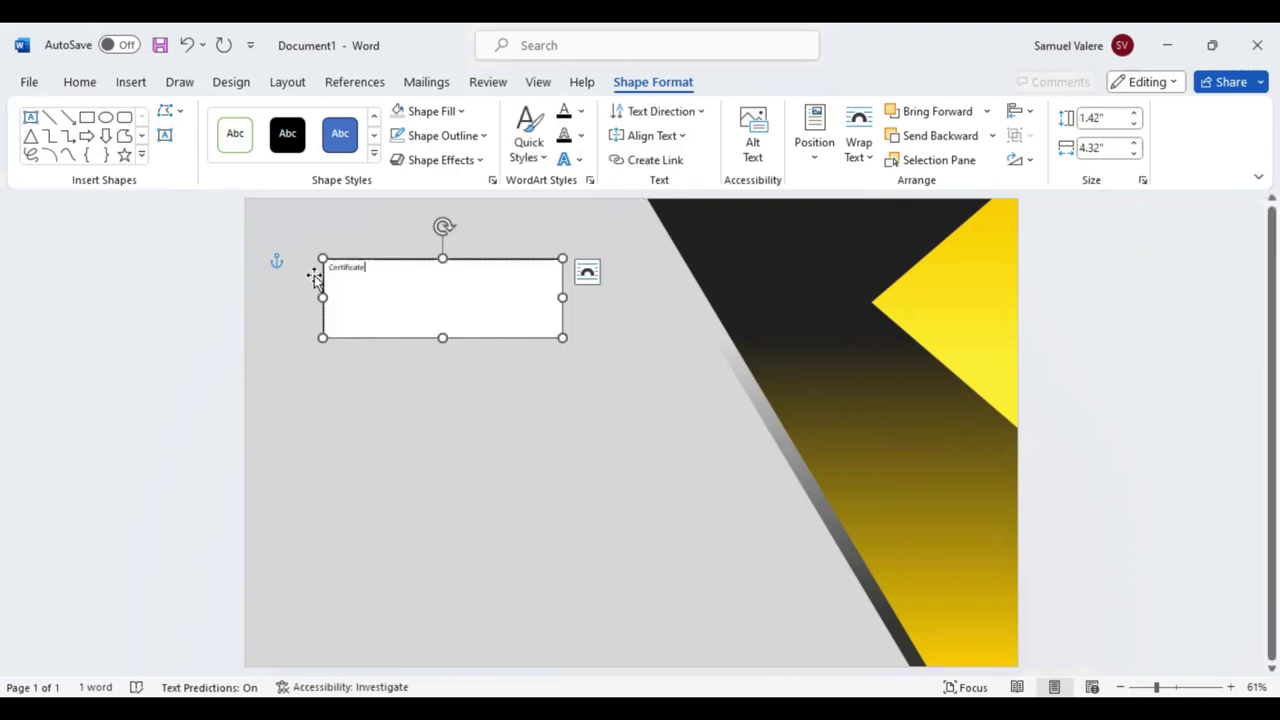
- Format the title as centred, all-caps, bold 72-pt Agency FB
double_click(339, 271)
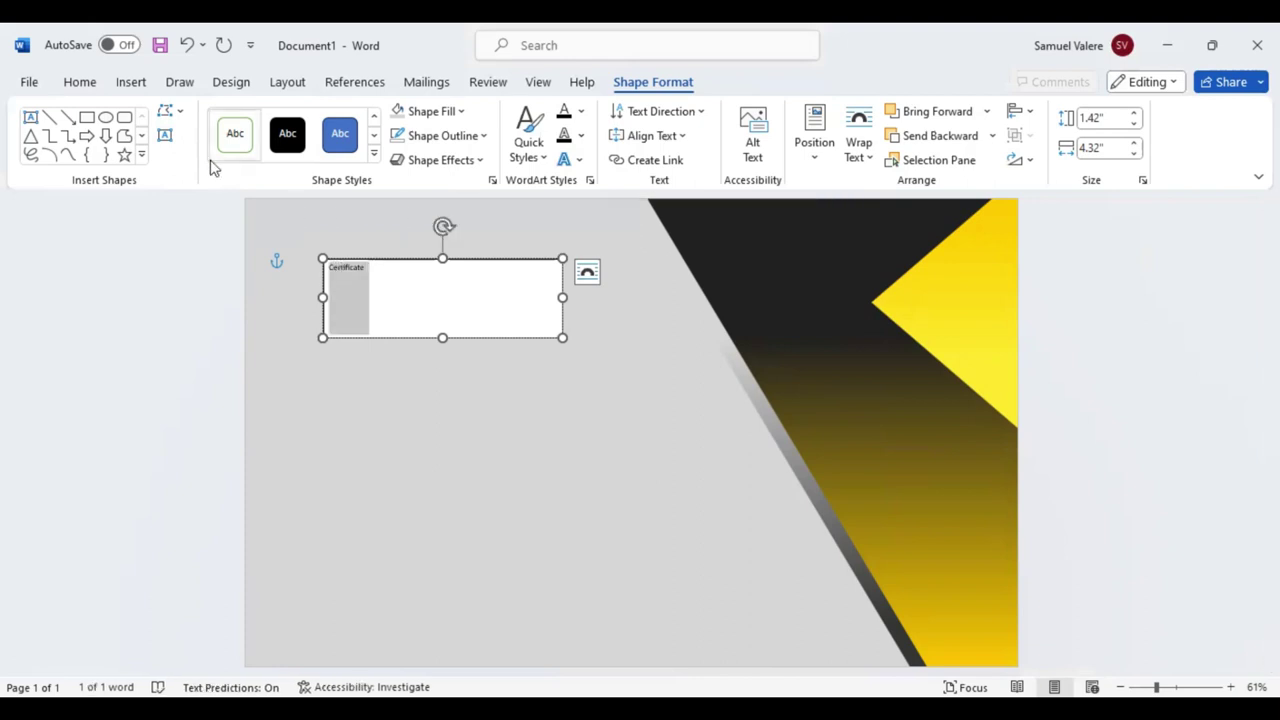
left_click(81, 85)
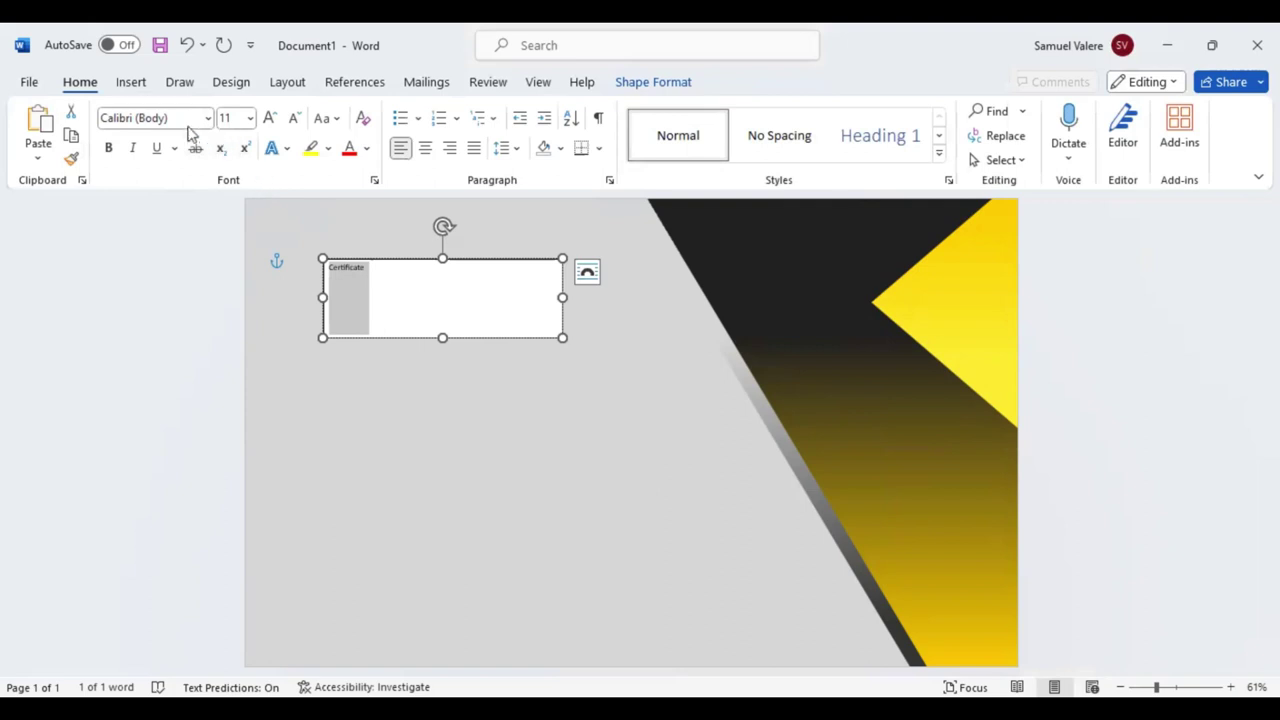
left_click(207, 118)
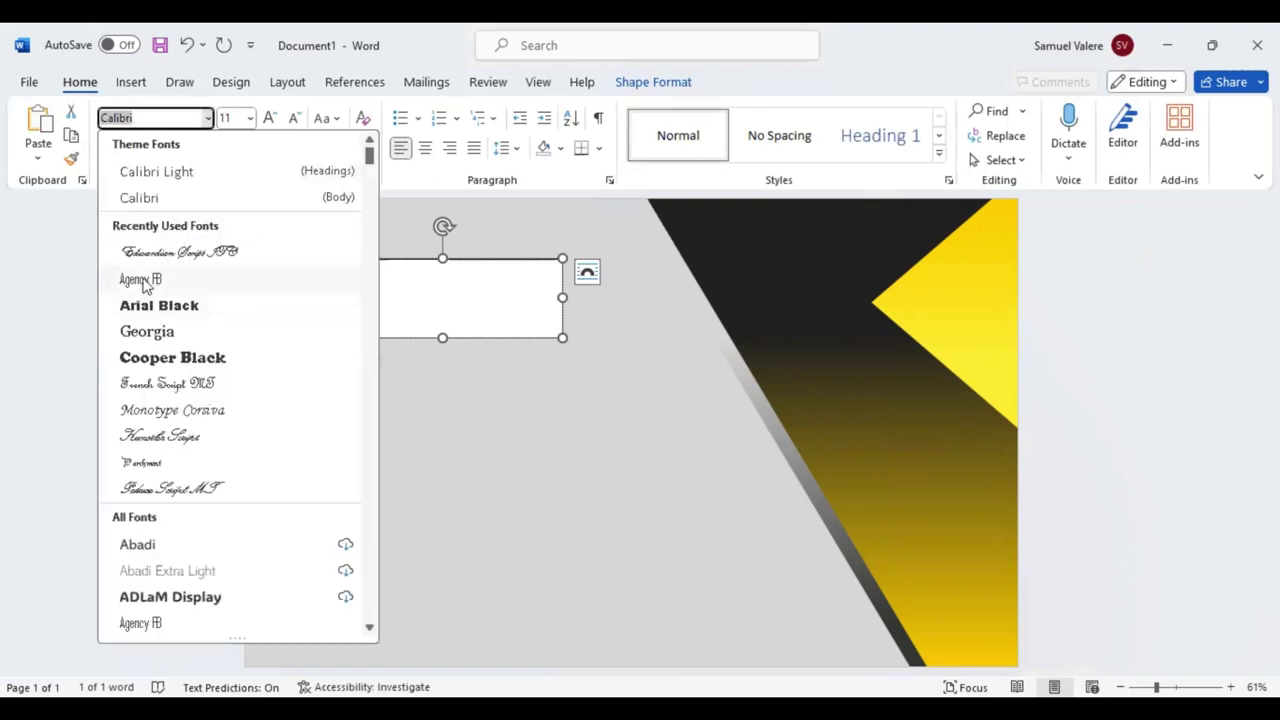
left_click(146, 280)
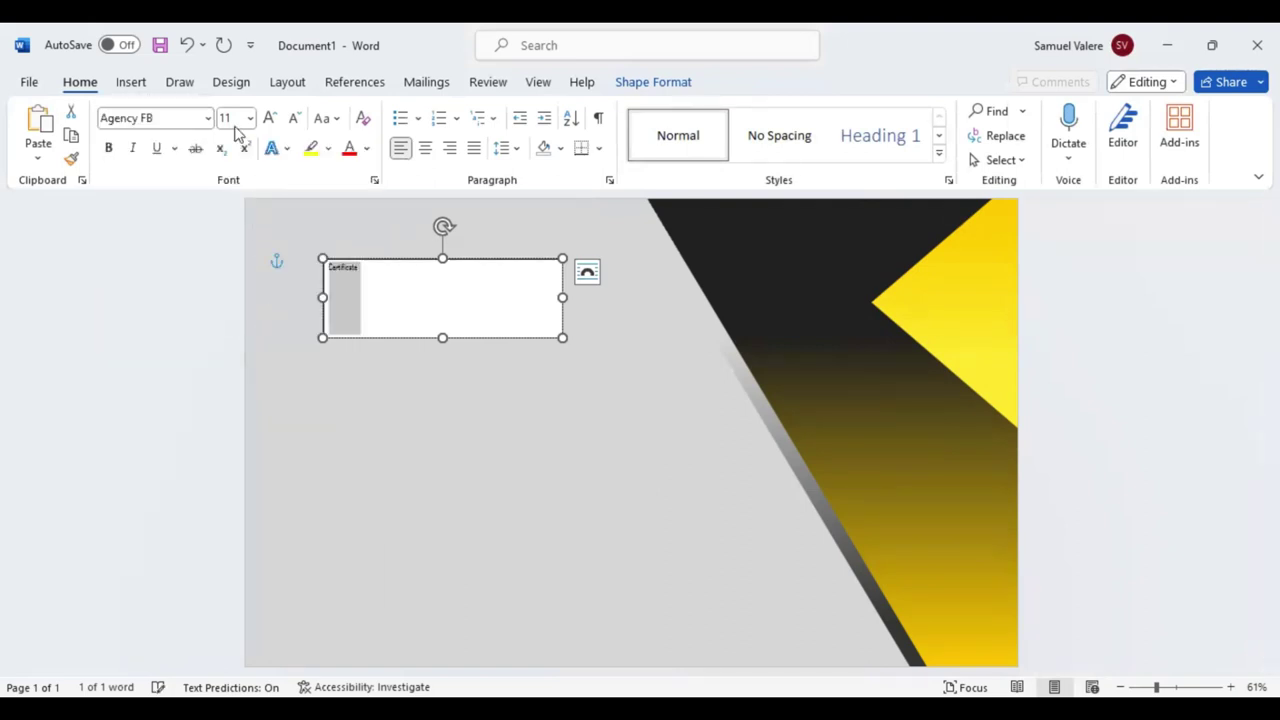
left_click(270, 118)
left_click(270, 118)
left_click(270, 118)
left_click(270, 118)
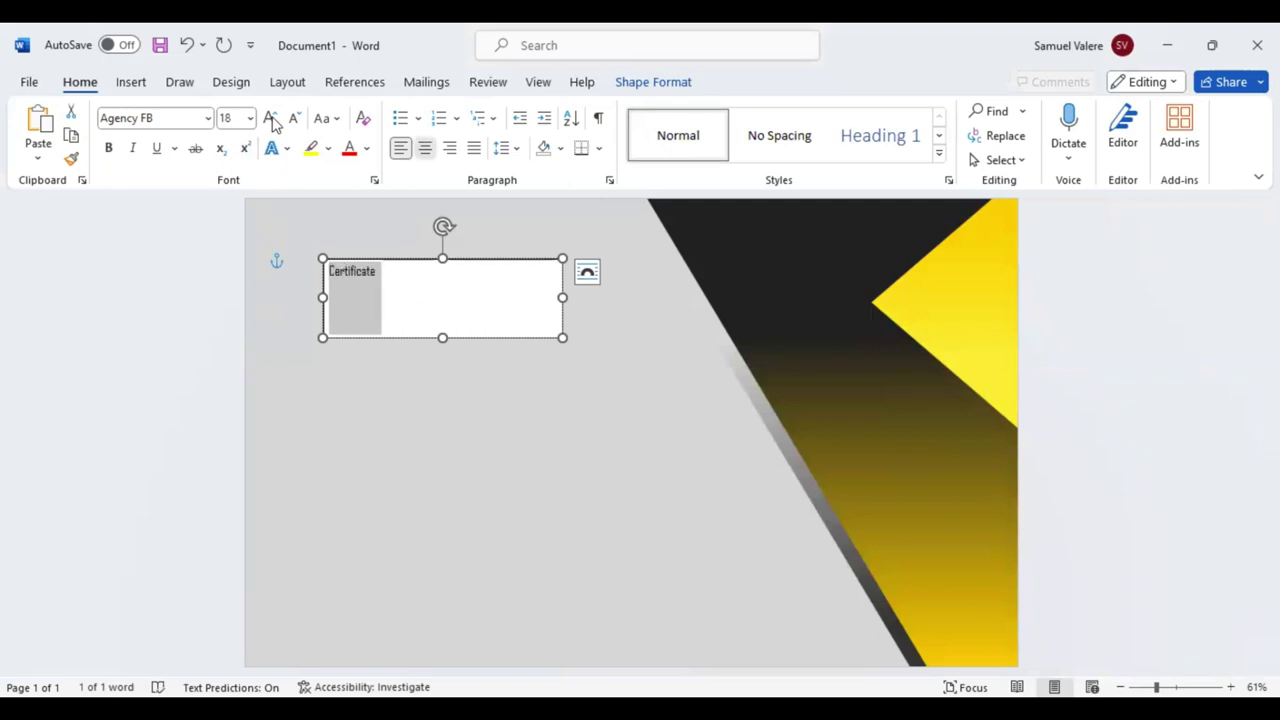
left_click(425, 147)
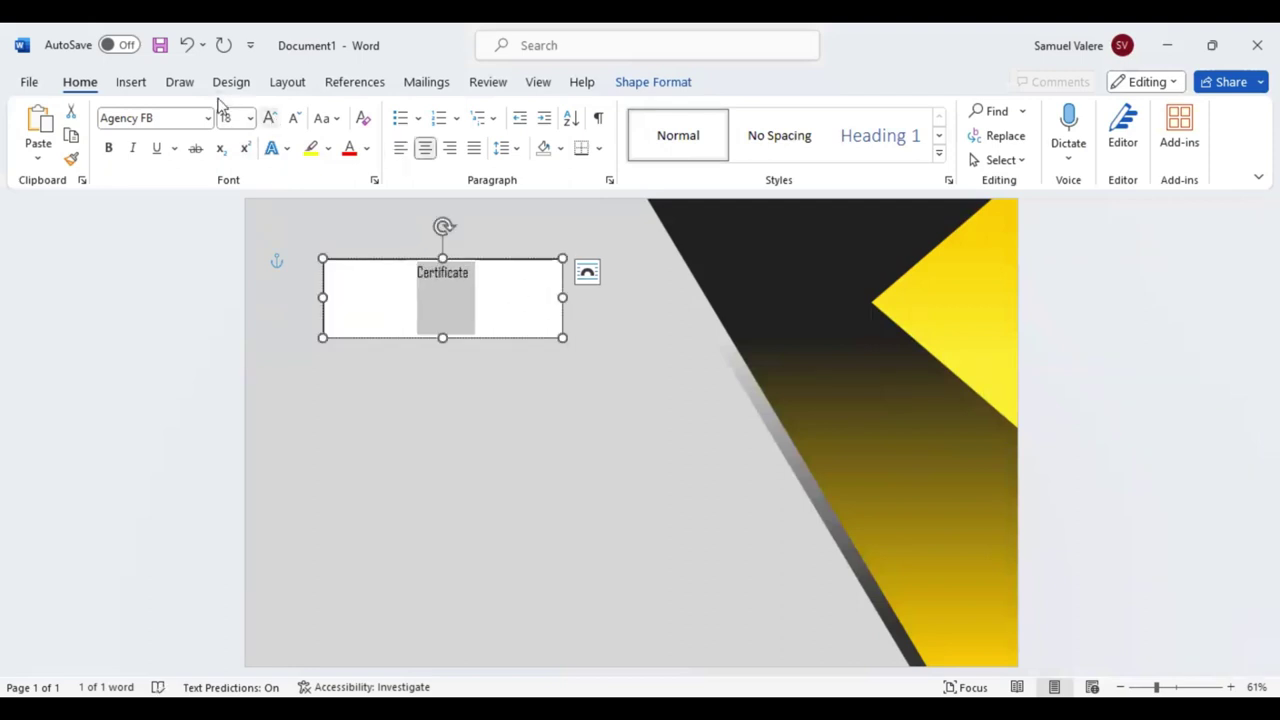
type("48")
key("Return")
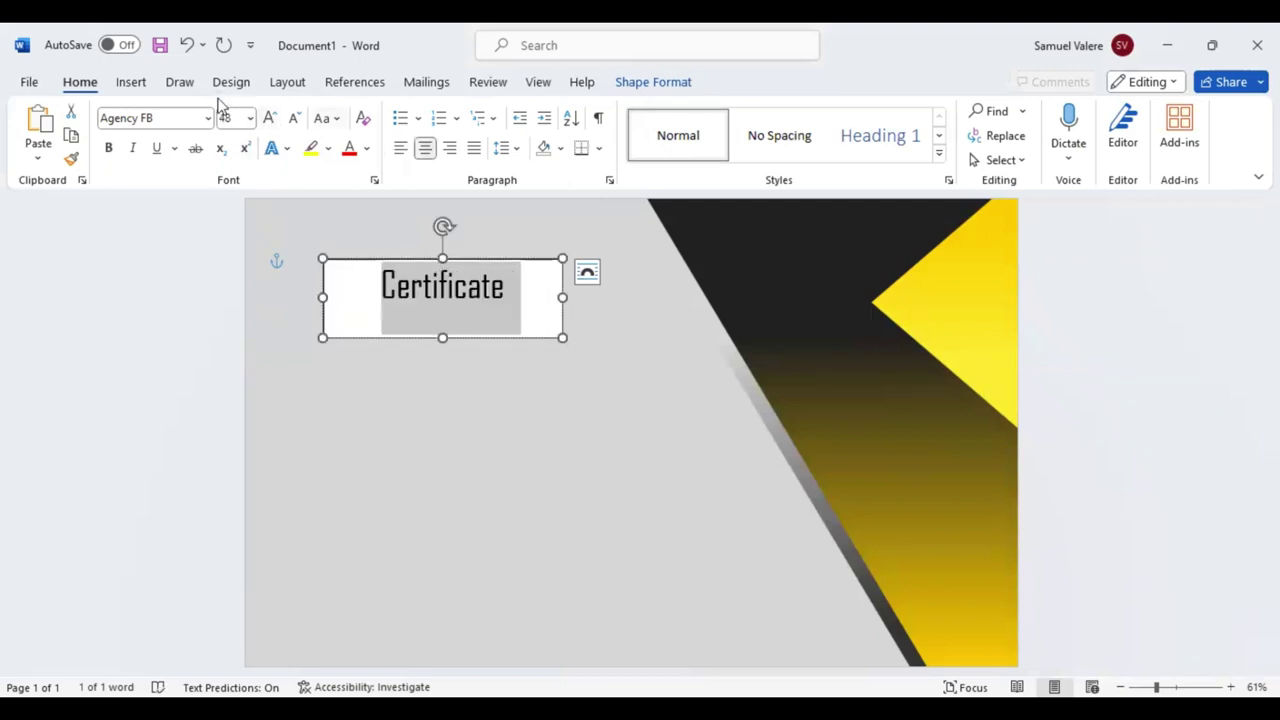
key("shift+F3")
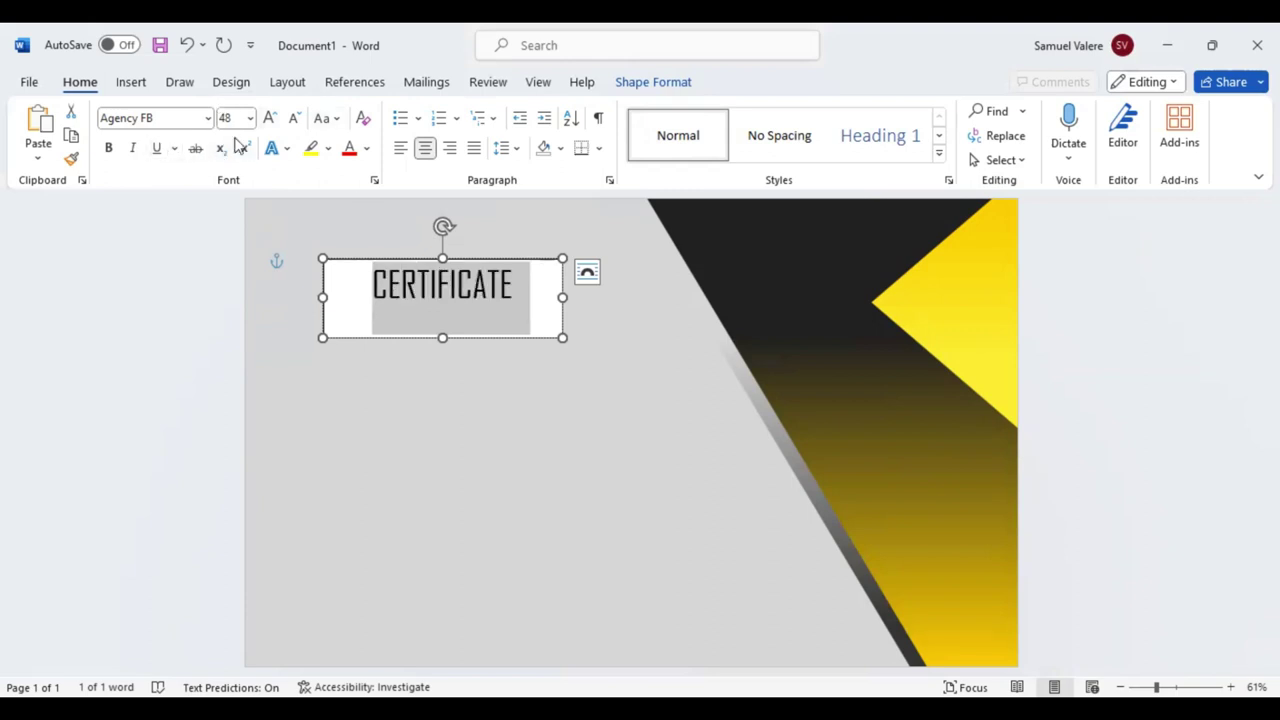
key("ctrl+shift+period")
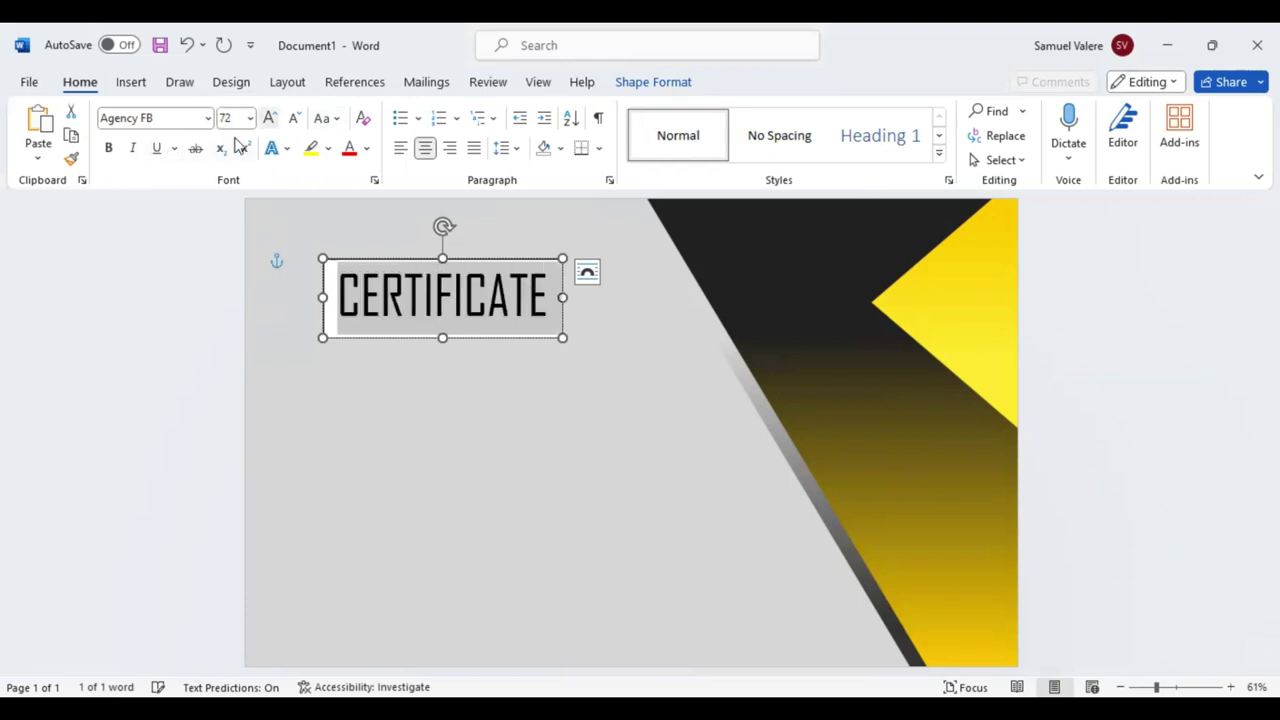
left_click(109, 149)
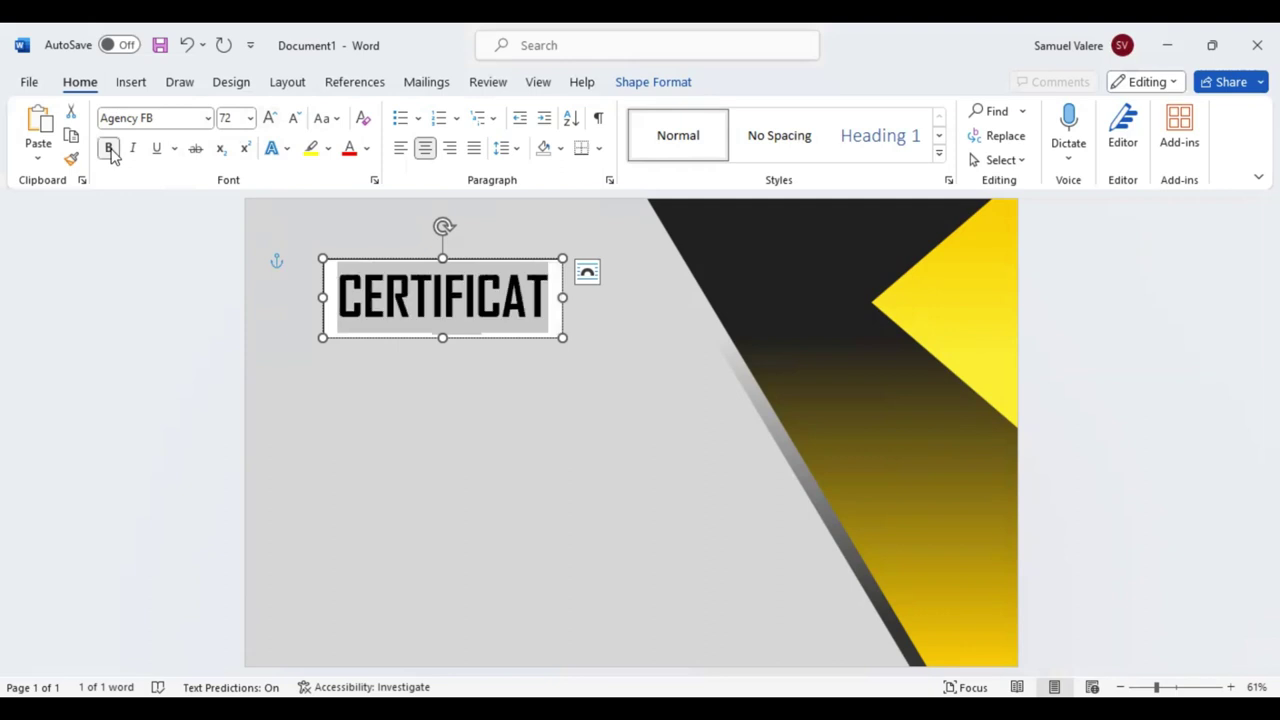
- Expand the CERTIFICATE title's character spacing by 4 pt in the Font dialog
left_click(653, 82)
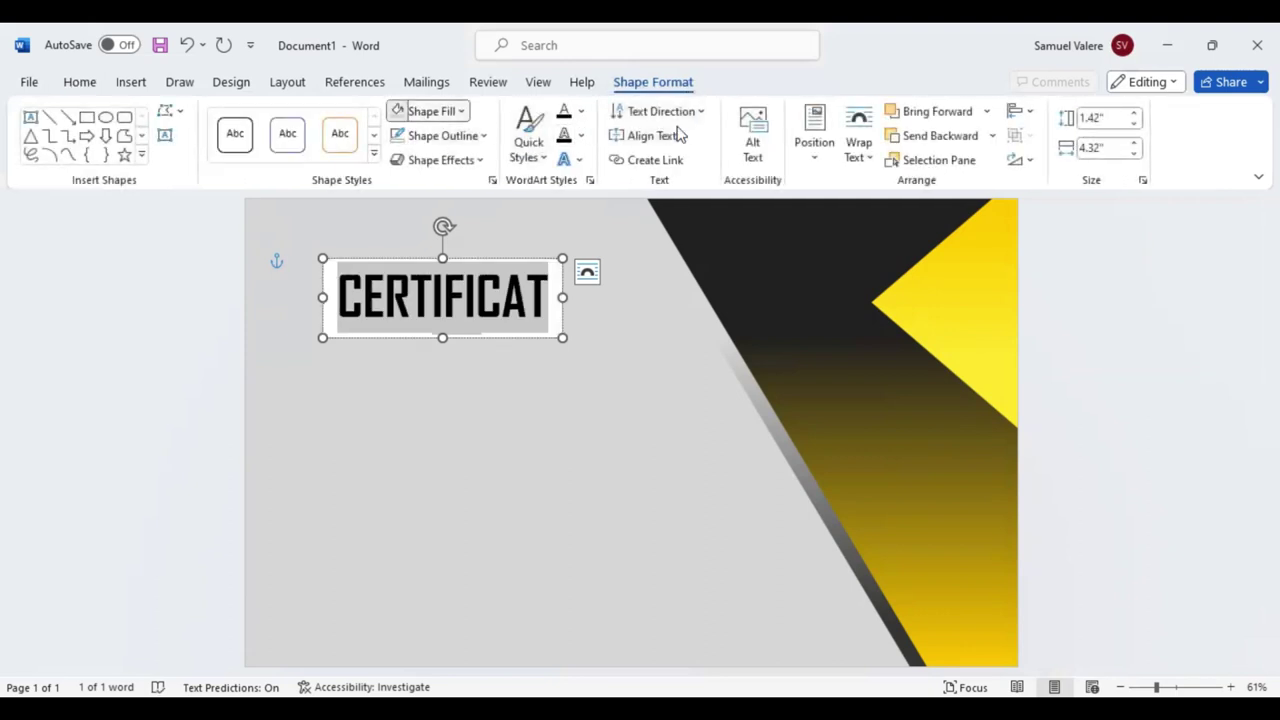
left_click(430, 111)
left_click(80, 86)
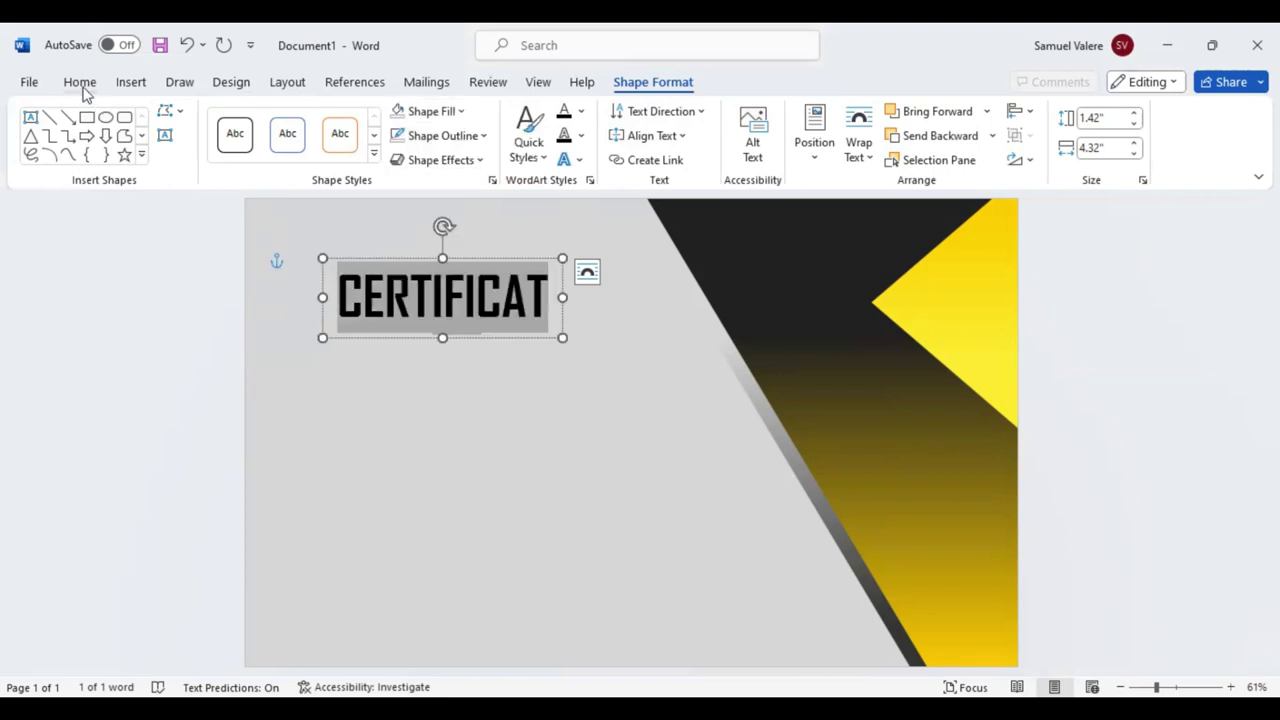
left_click(80, 86)
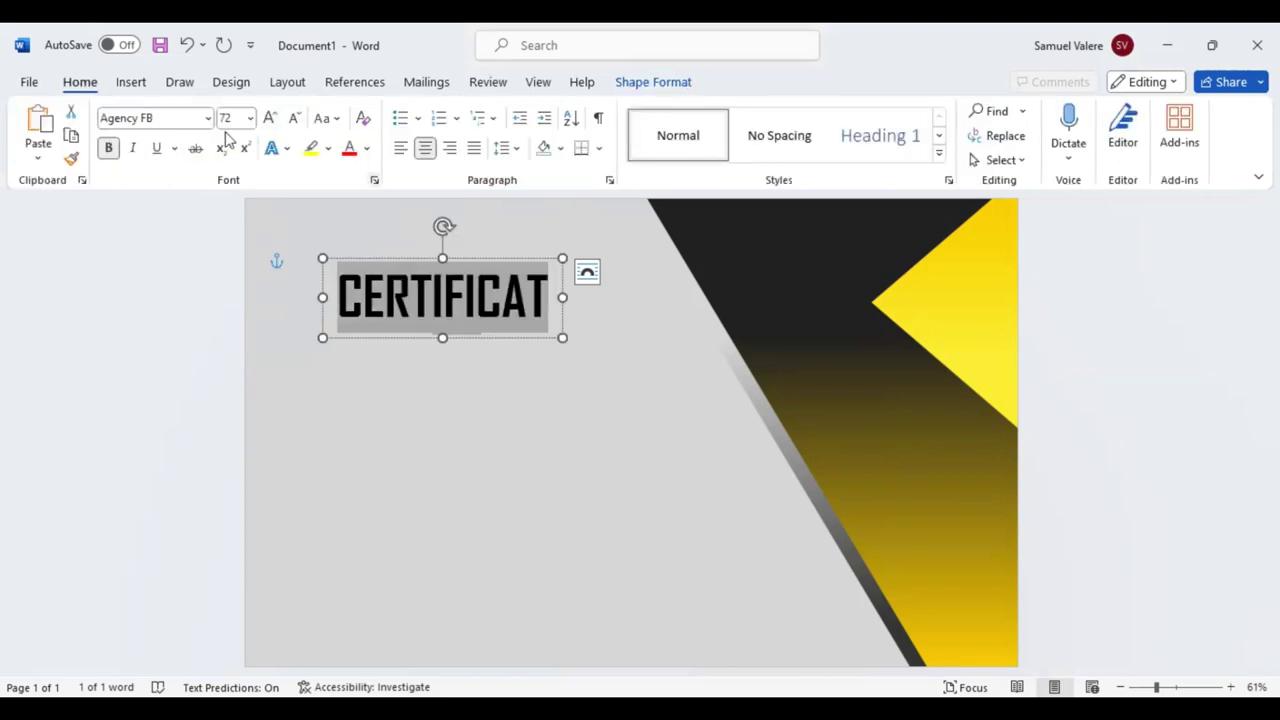
key("ctrl+d")
left_click(647, 222)
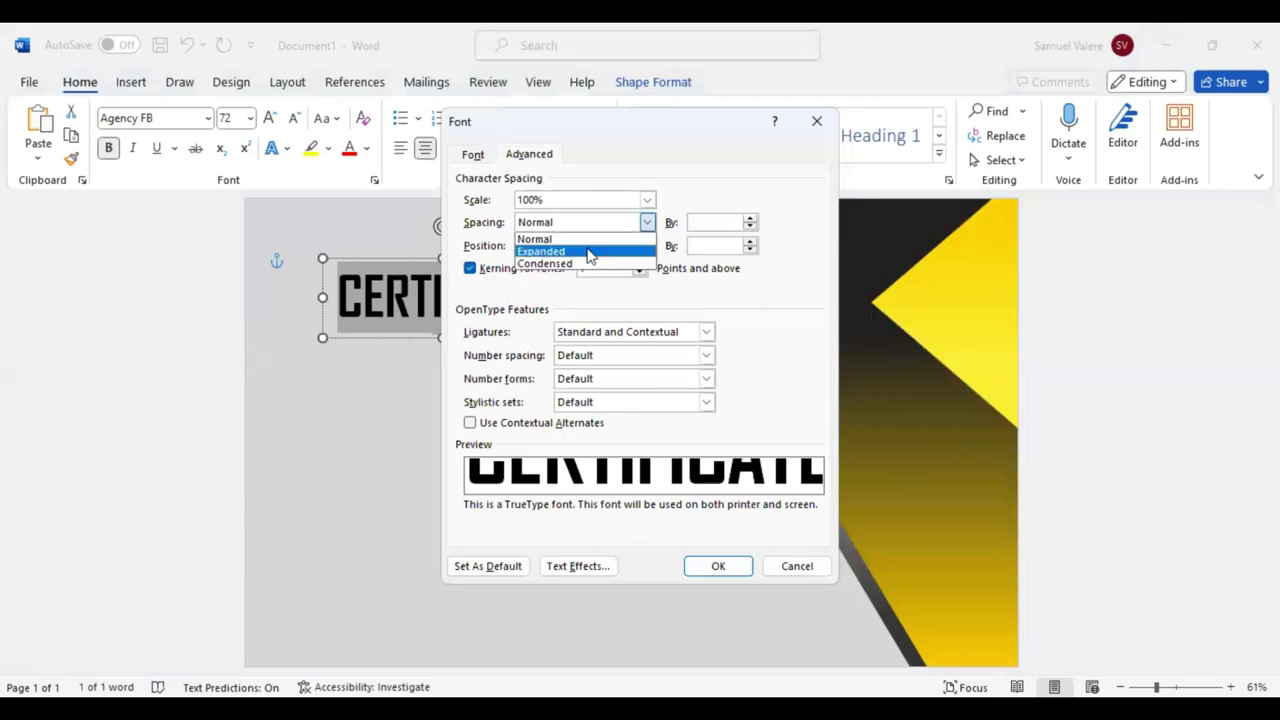
left_click(590, 251)
left_click(697, 222)
type("4")
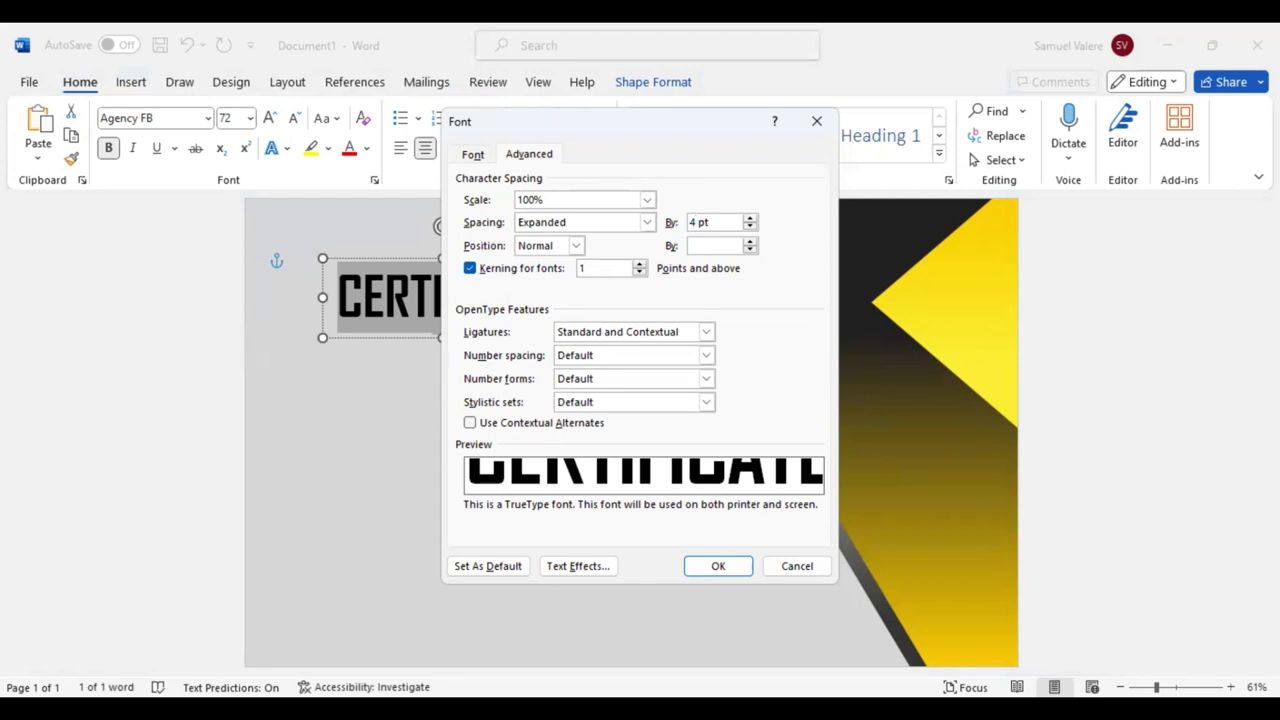
key("Return")
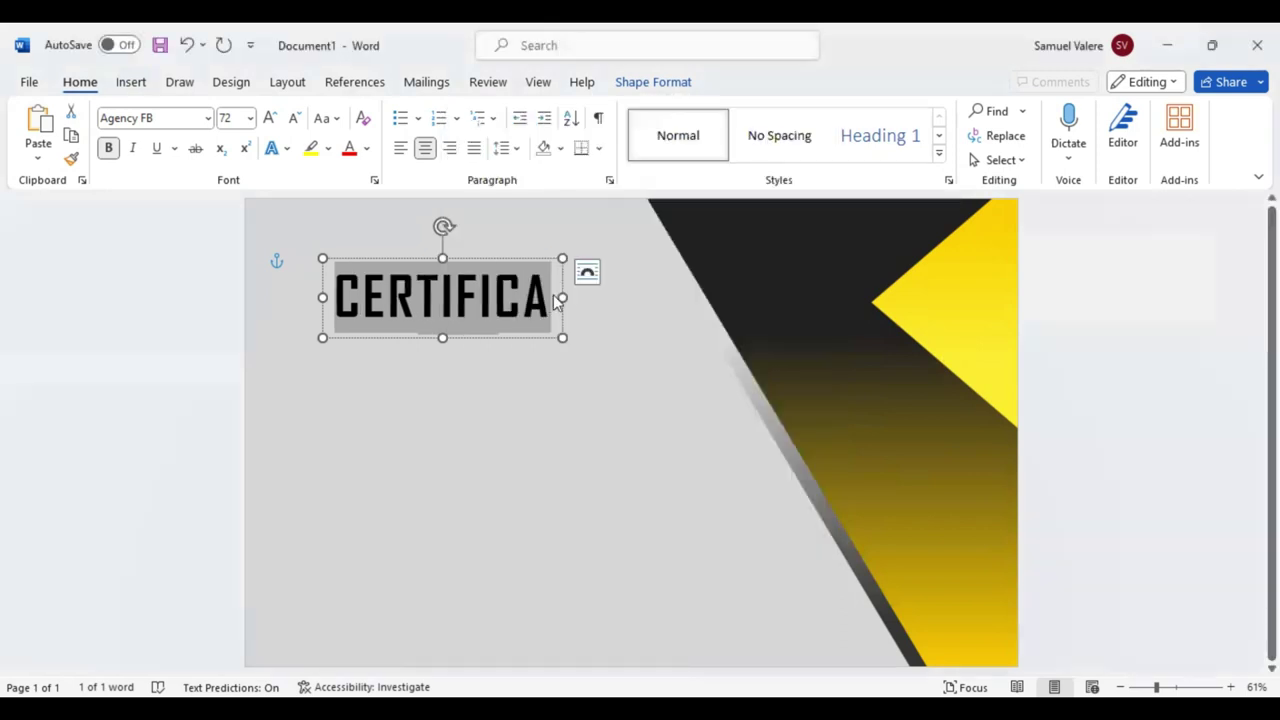
key("Escape")
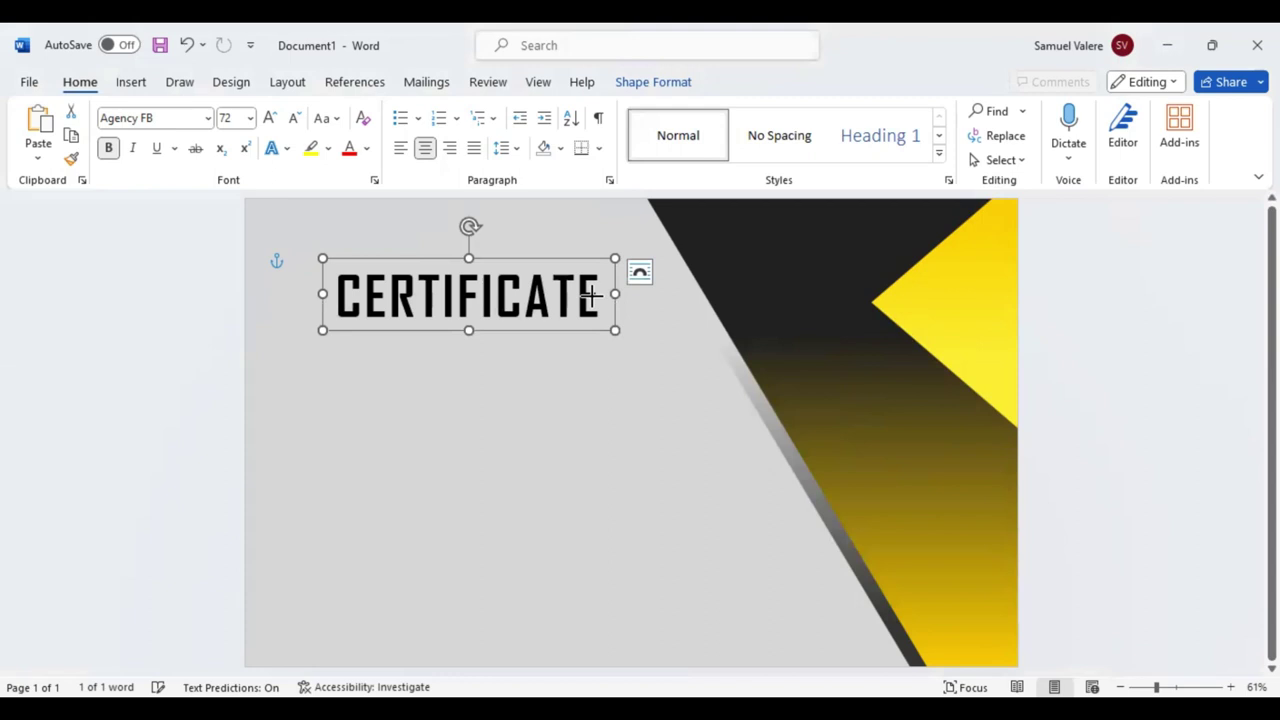
- Duplicate the title box just below it and change its text to 'Of Appreciation'
left_click_drag(591, 295, 592, 293)
left_click_drag(478, 316, 481, 362)
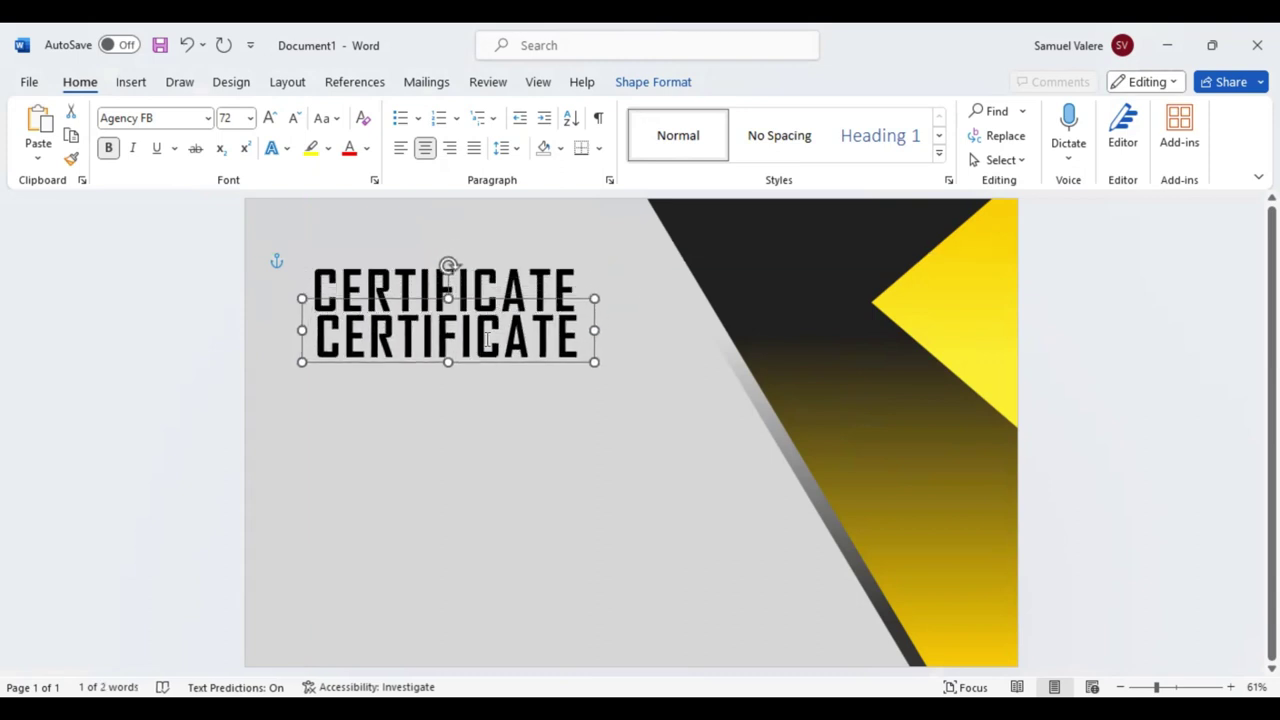
double_click(487, 340)
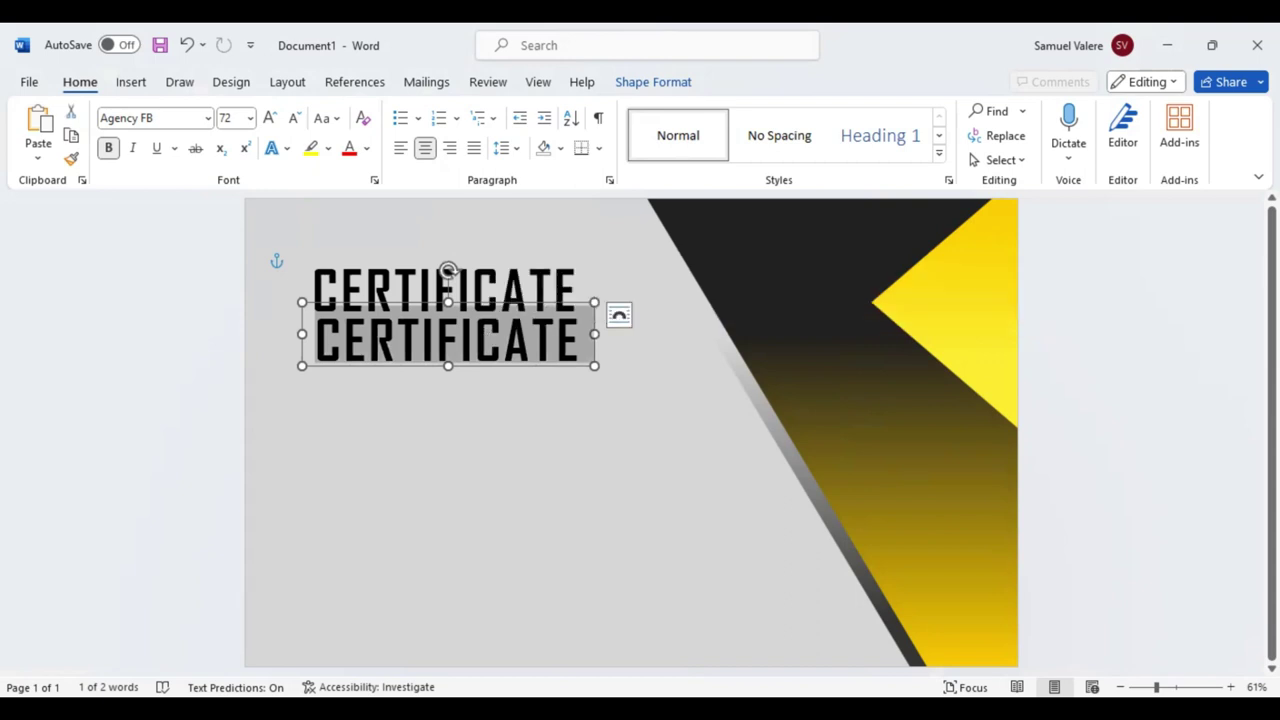
type("Of Appr")
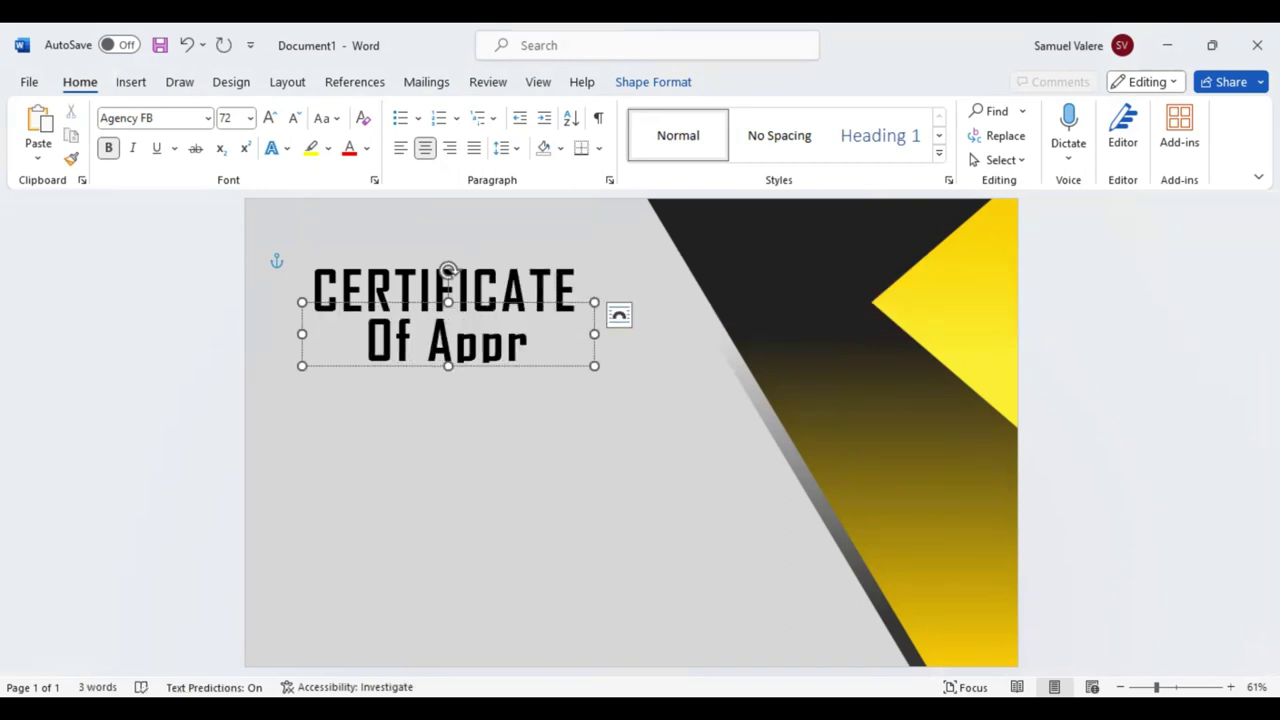
type("i")
key("BackSpace")
key("BackSpace")
key("BackSpace")
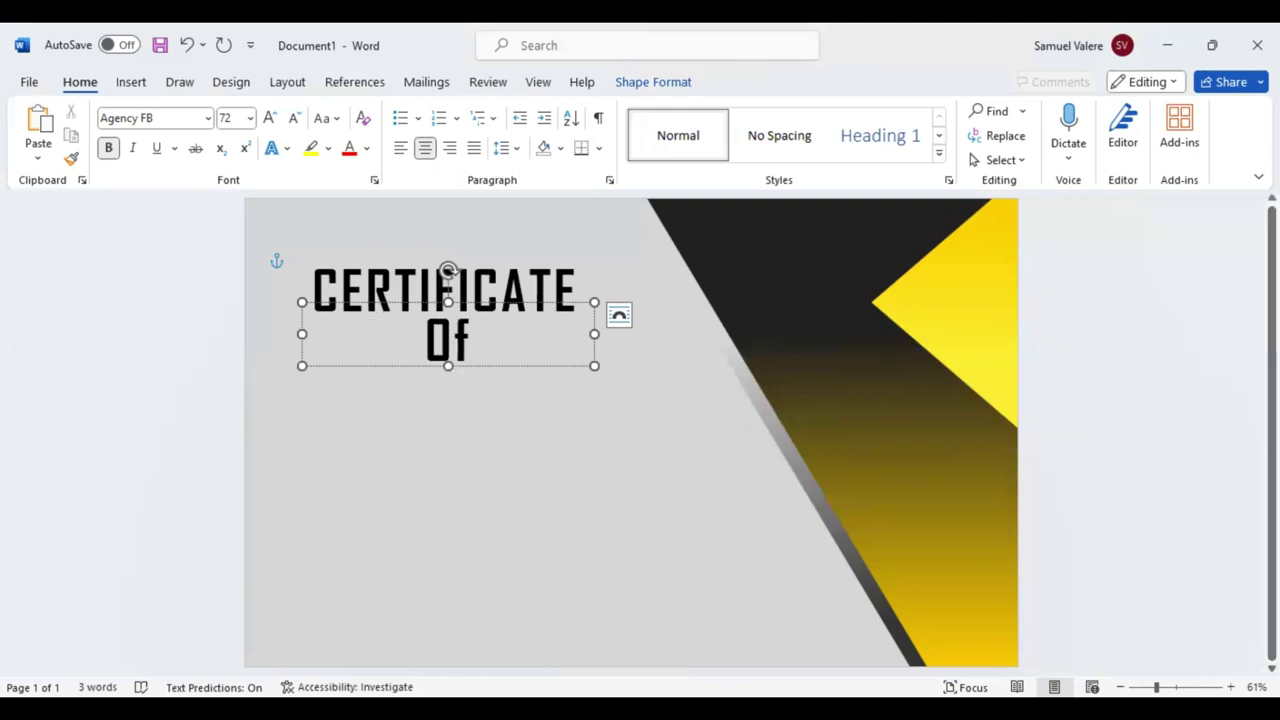
key("ctrl+y")
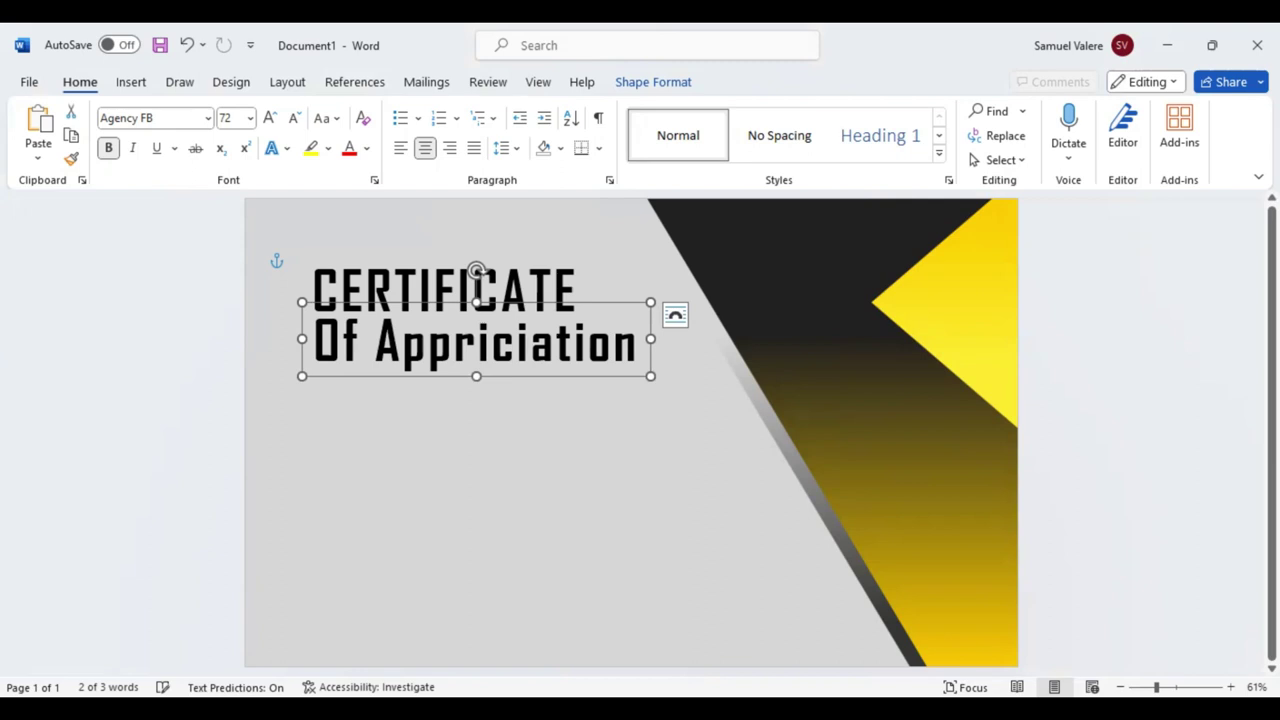
key("ctrl+z")
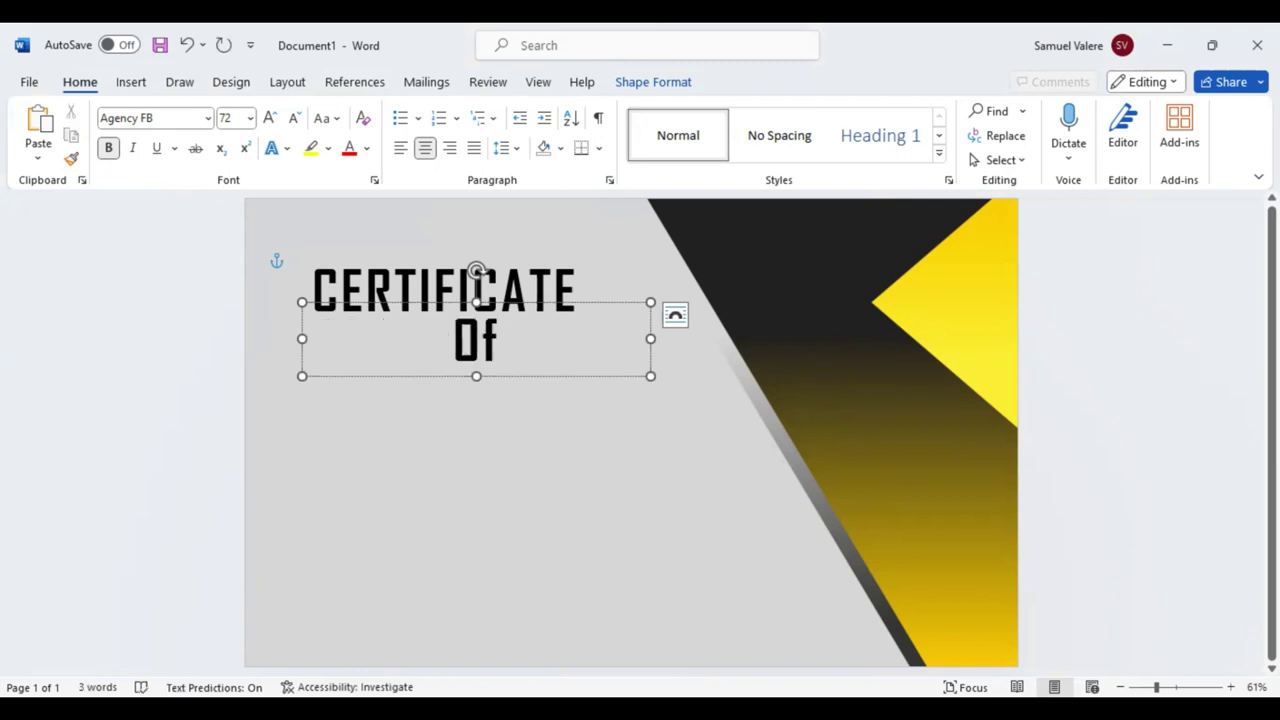
key("ctrl+y")
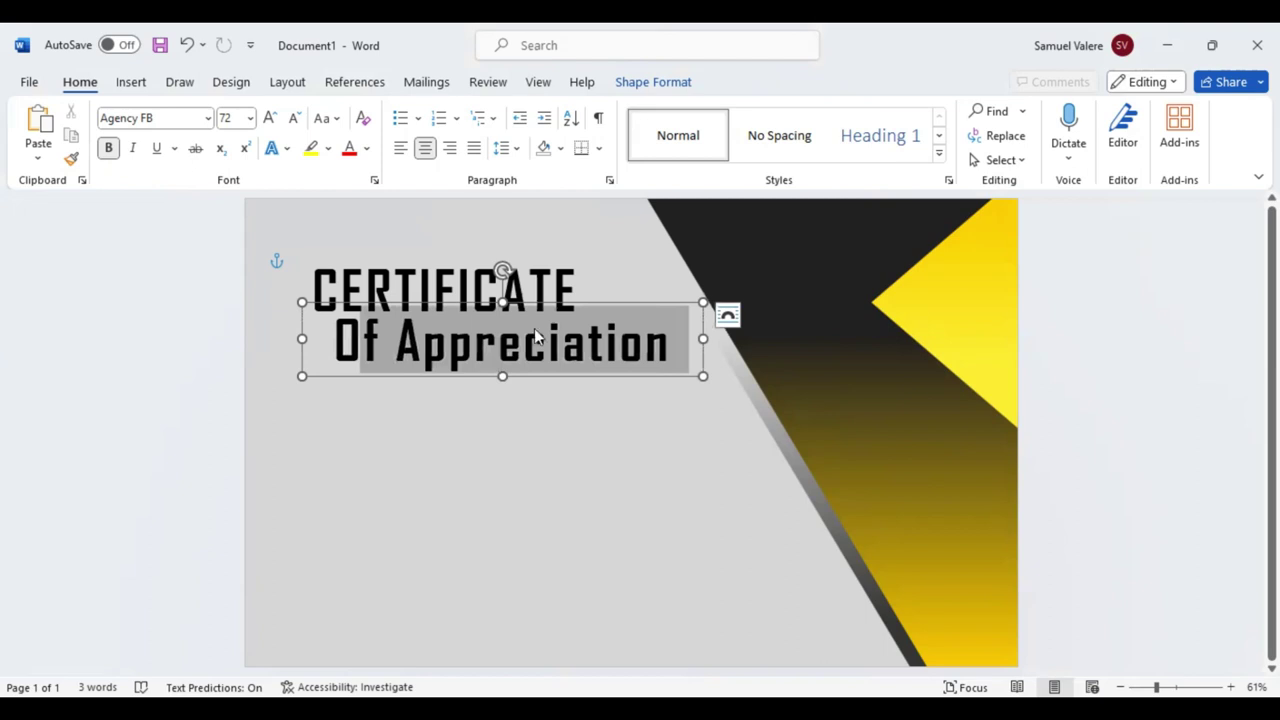
- Format the subtitle as 28-pt Arial Black in all capitals
left_click(685, 287)
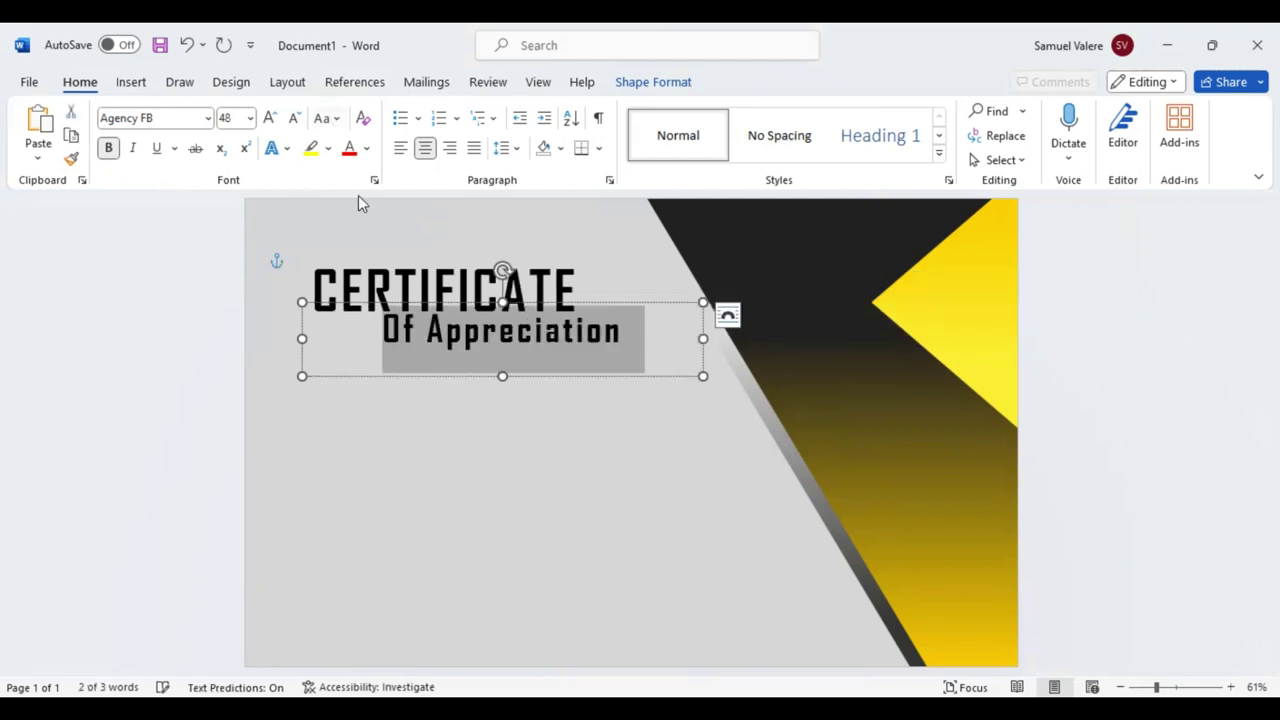
key("ctrl+shift+a")
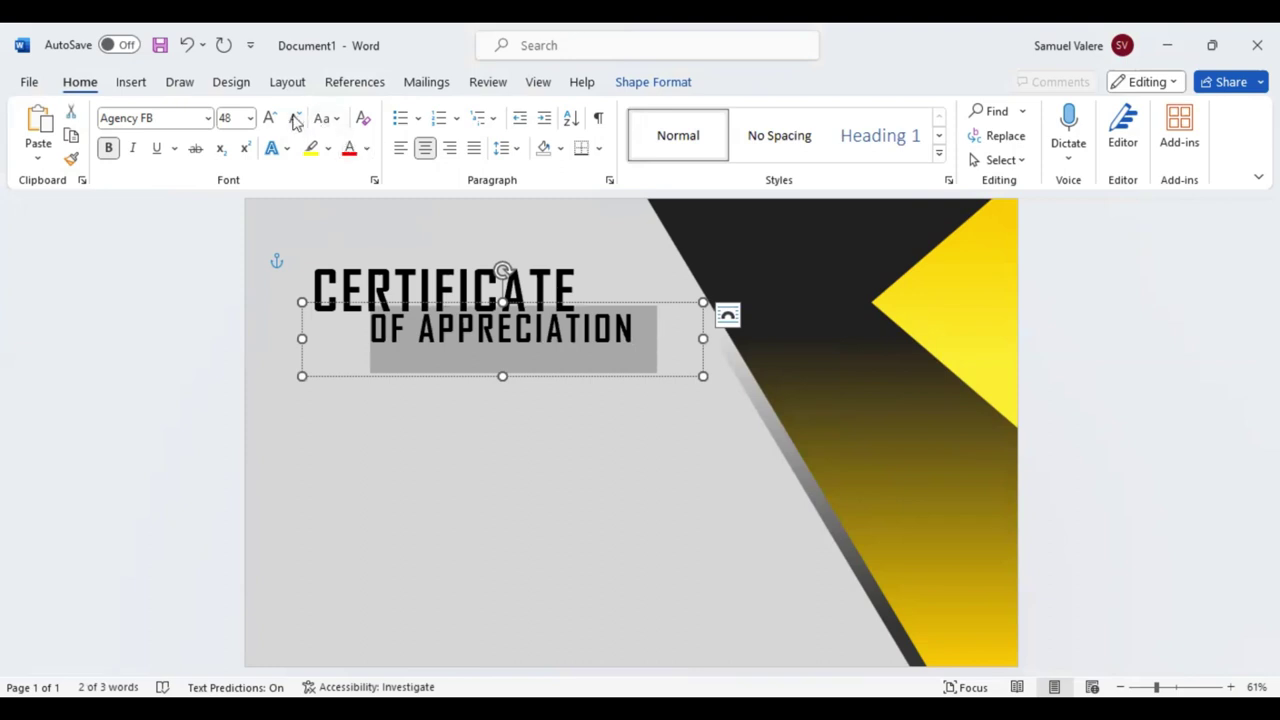
left_click(294, 117)
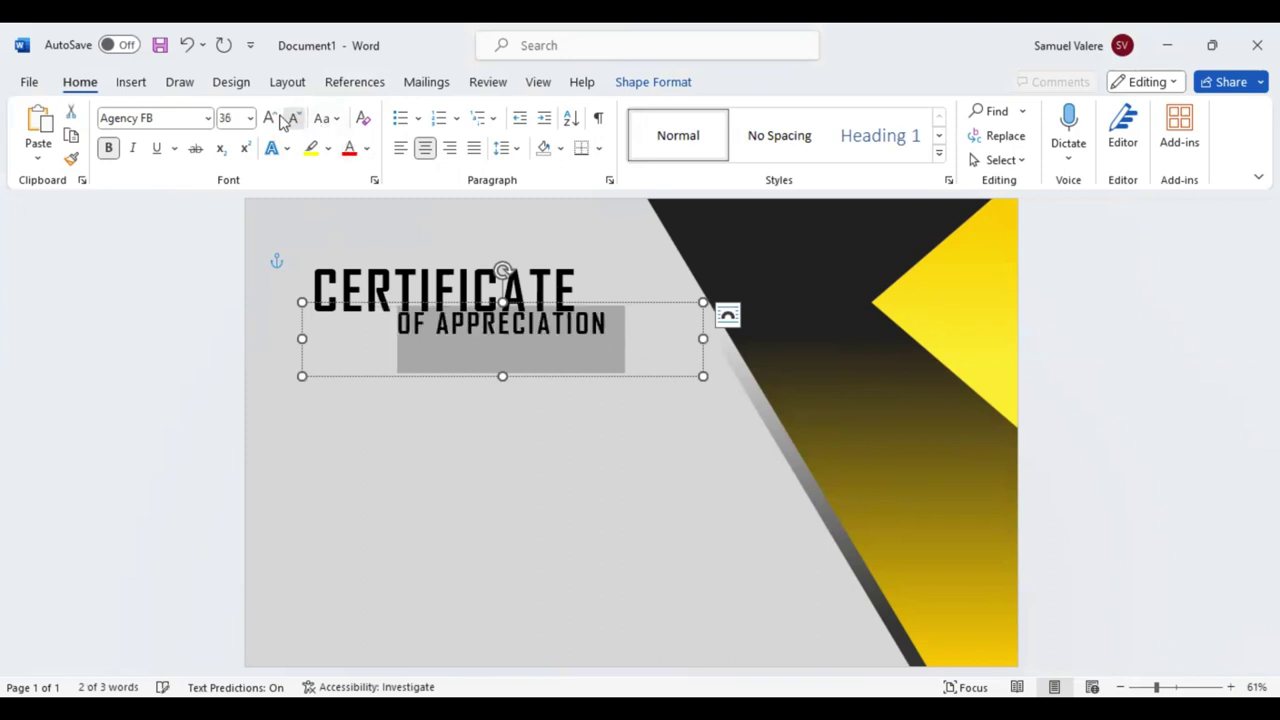
left_click(170, 118)
type("Arial Black")
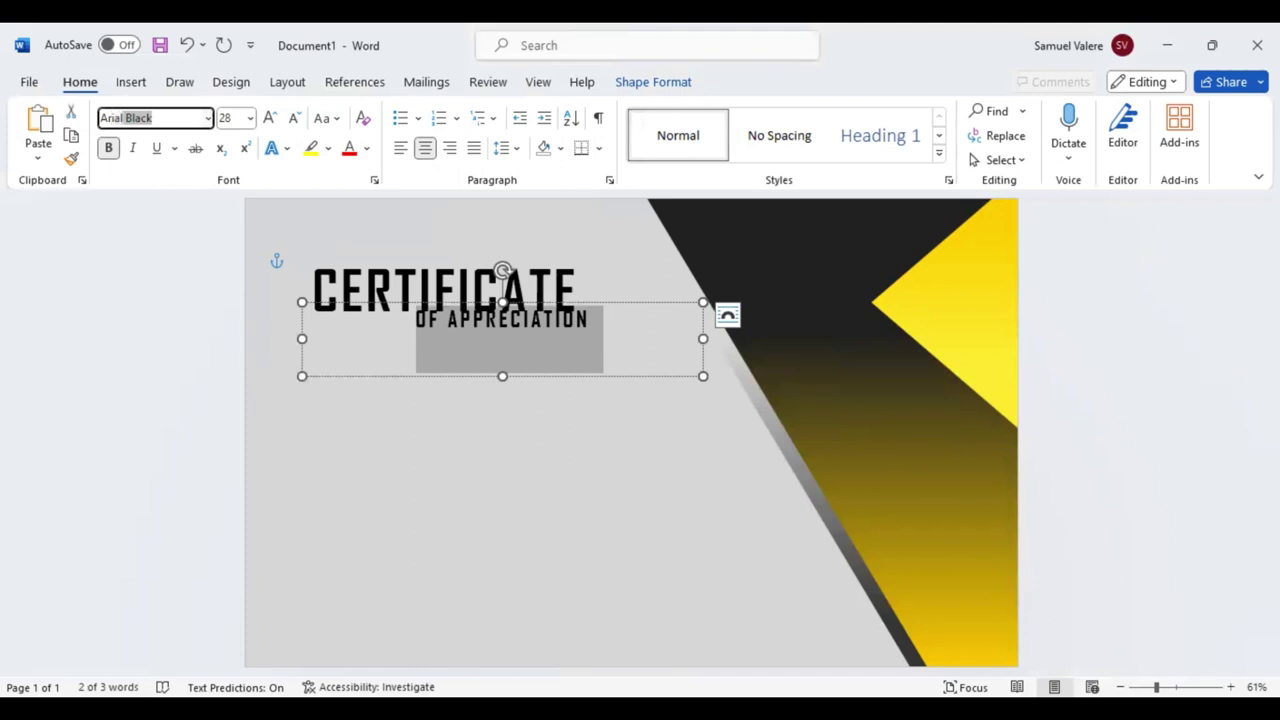
key("Return")
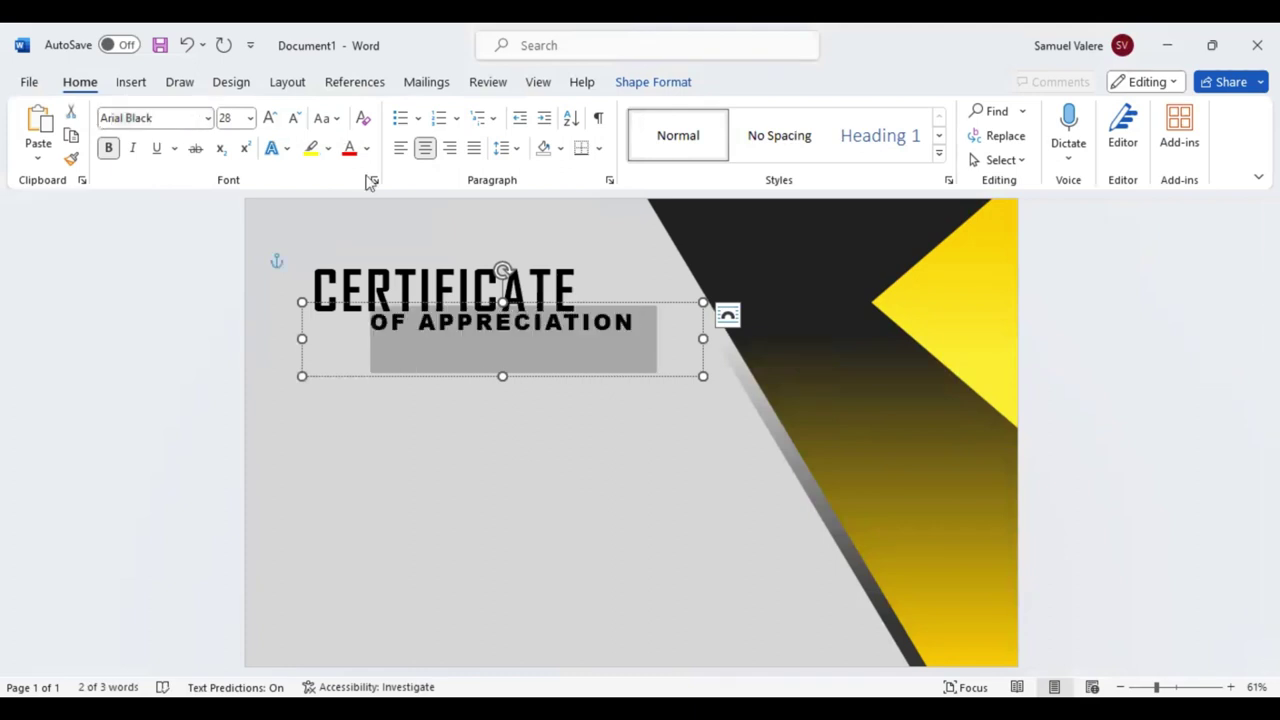
- Nudge the OF APPRECIATION box into line beneath the title's left edge
key("Escape")
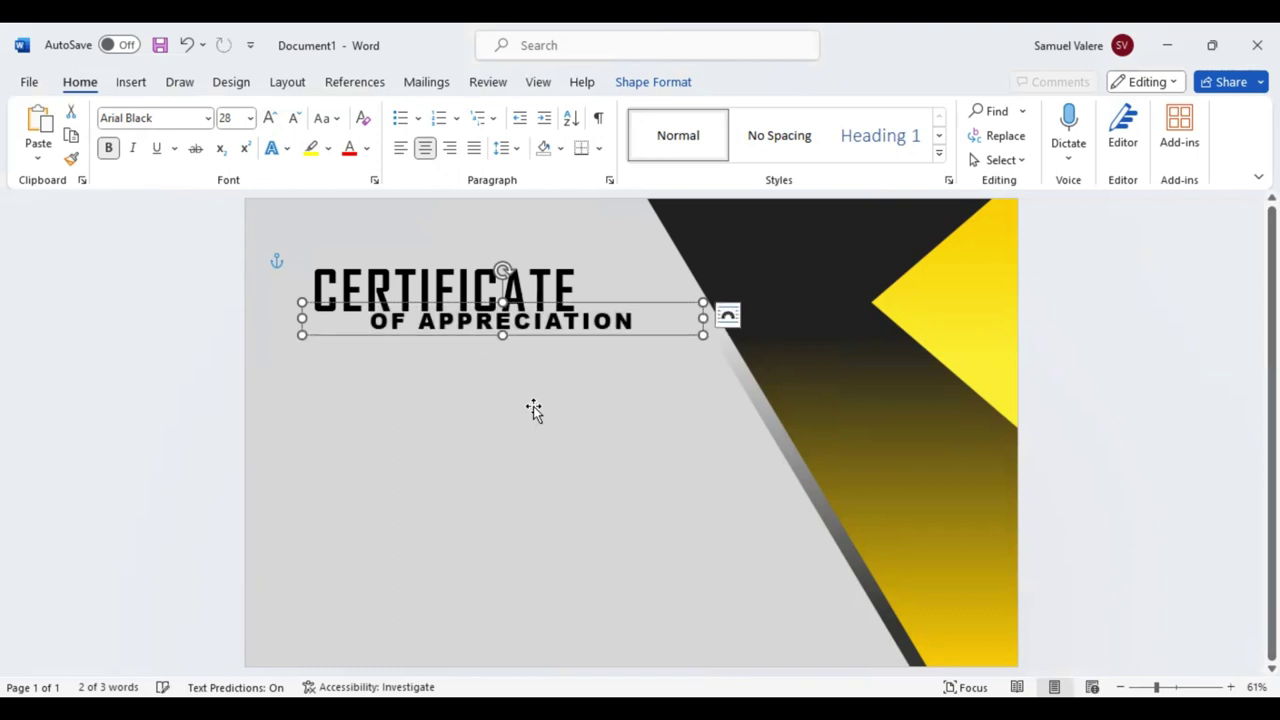
key("Left")
key("Left")
key("Left")
key("Down")
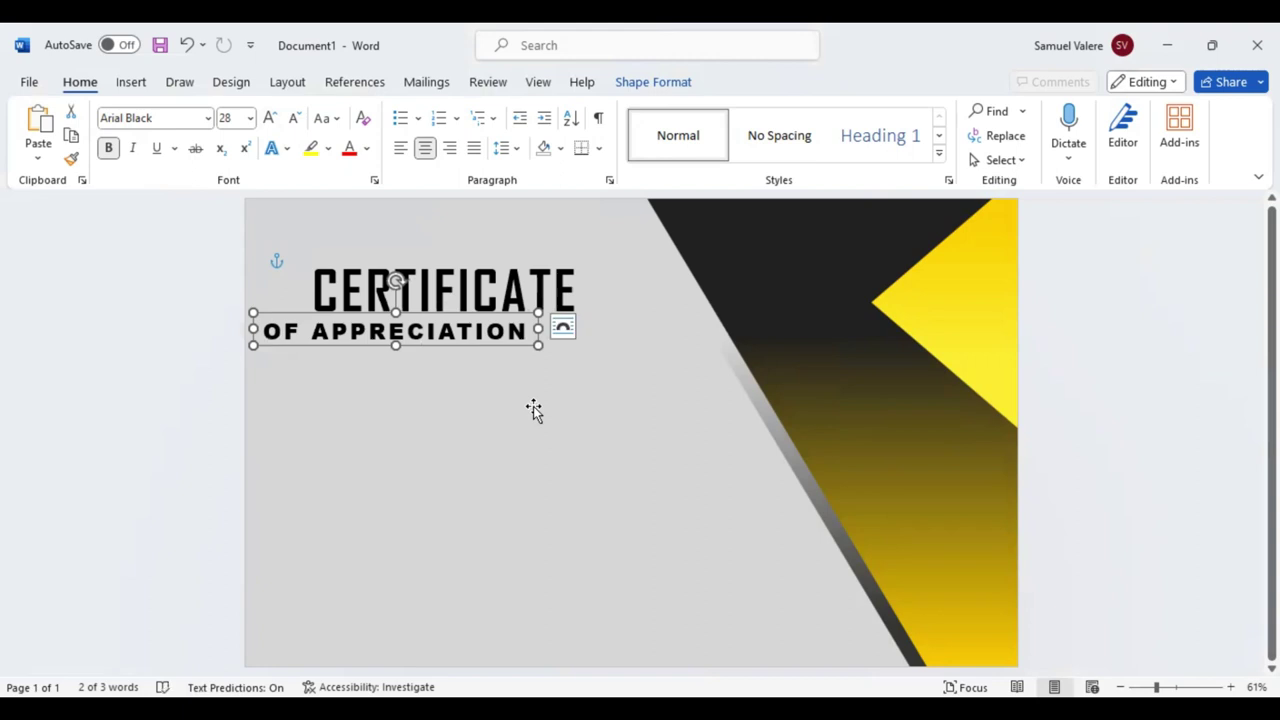
key("Right")
key("Right")
key("Right")
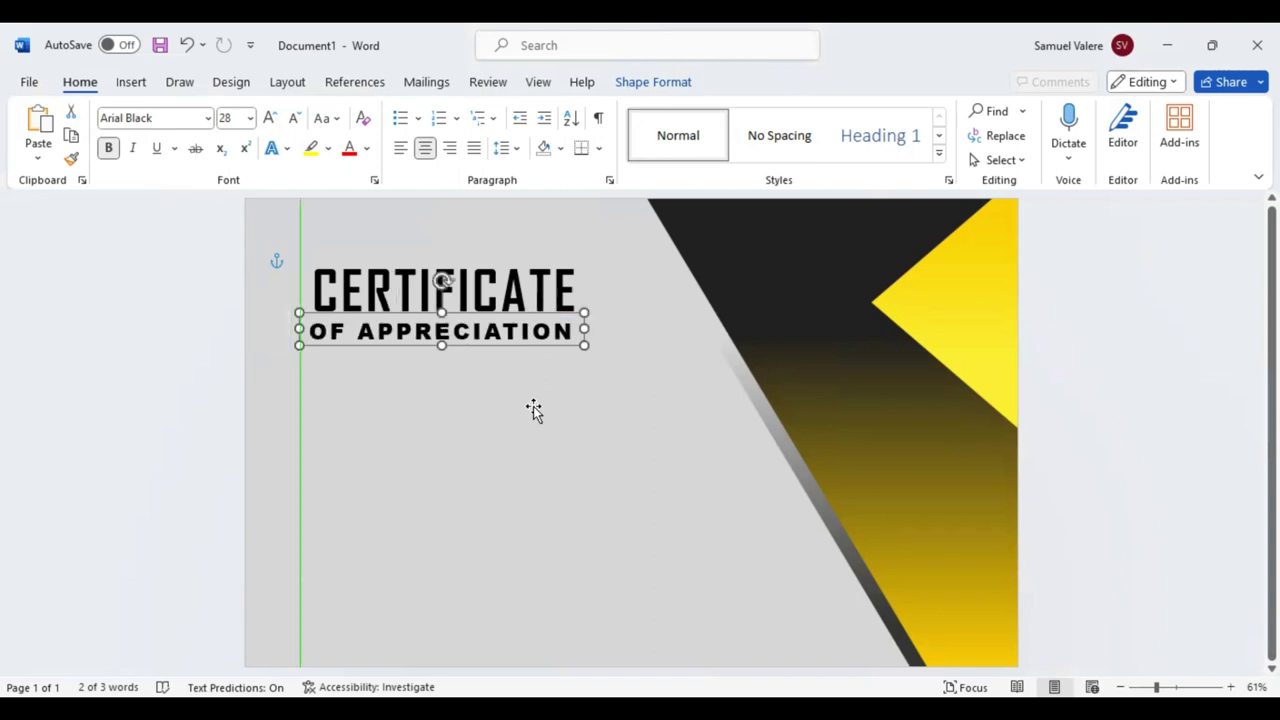
- Shrink the OF APPRECIATION text down to 12 pt
triple_click(440, 331)
left_click(660, 272)
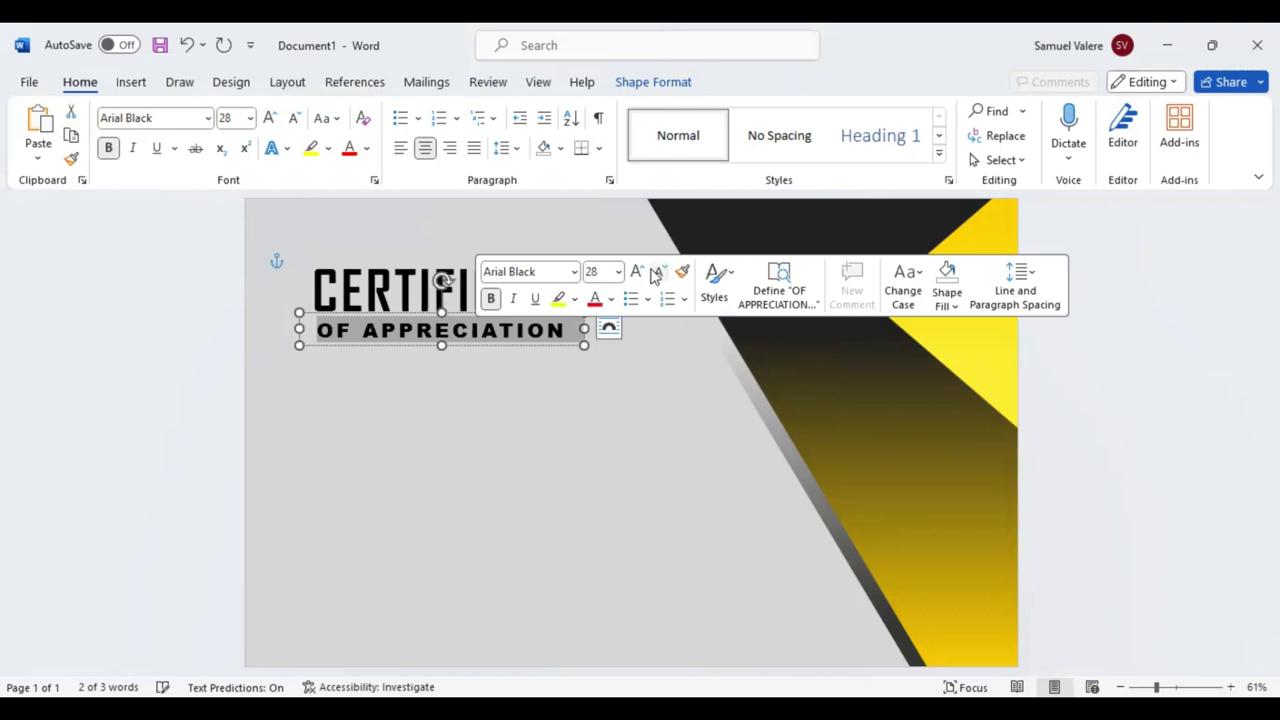
left_click(655, 275)
left_click(655, 275)
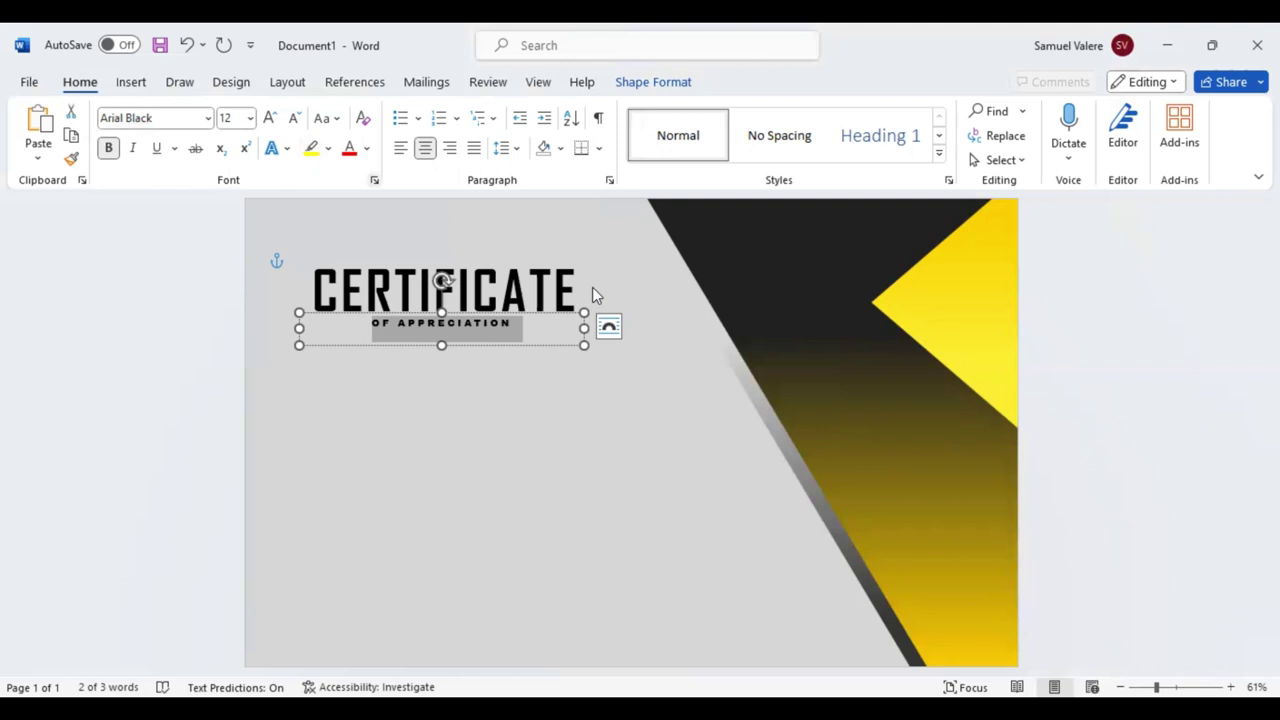
- Expand the subtitle's character spacing by 7 pt and fit the box to the text
key("ctrl+d")
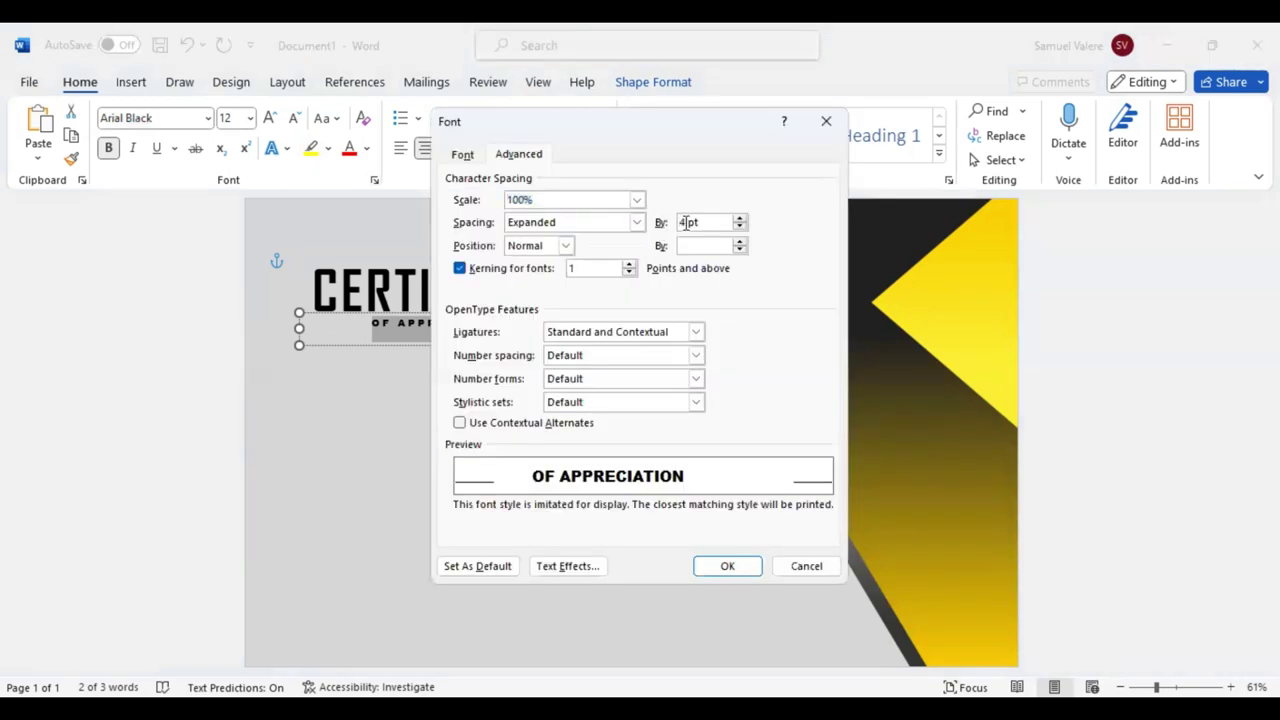
type("7")
key("Return")
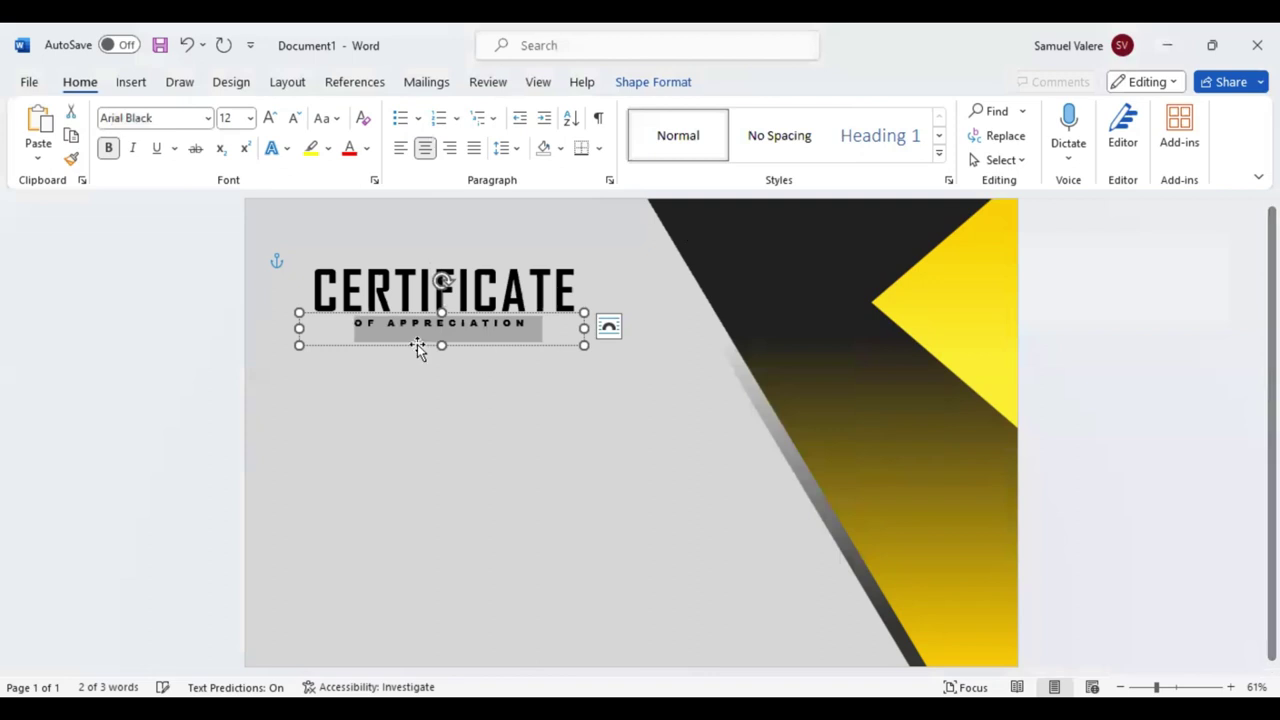
left_click(417, 344)
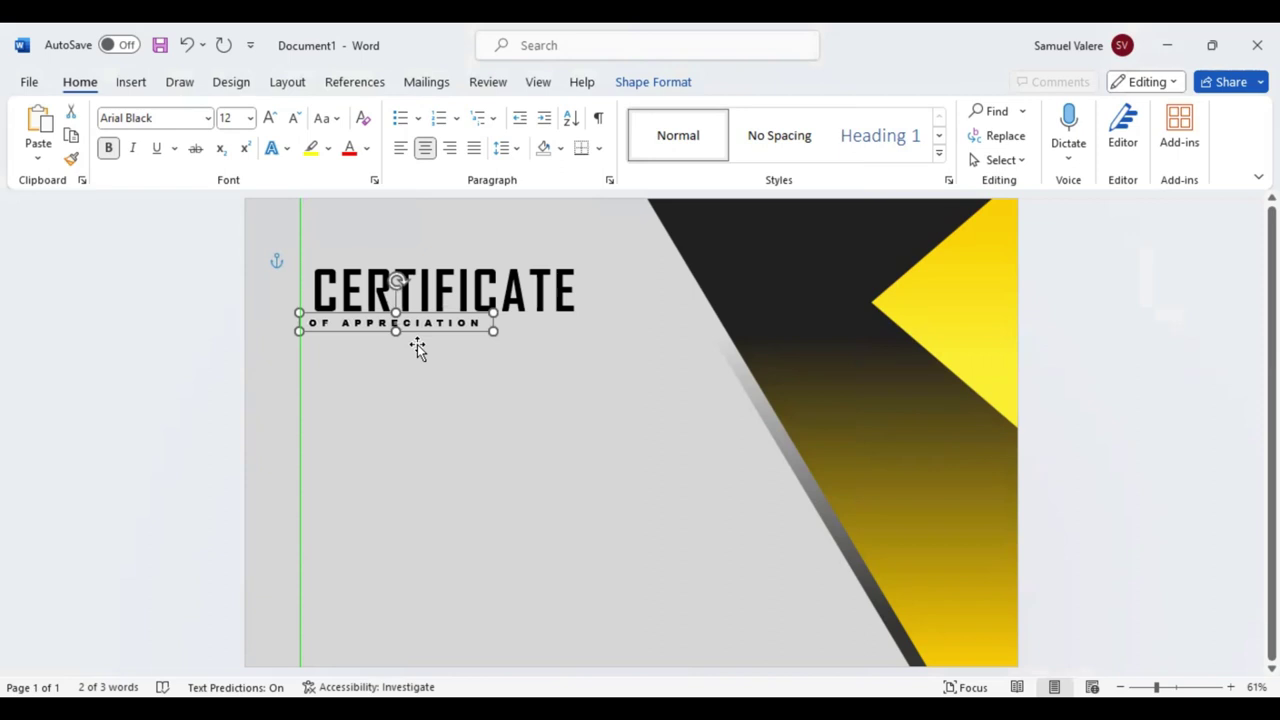
- Fine-tune the OF APPRECIATION subtitle's position beneath the title
key("Down")
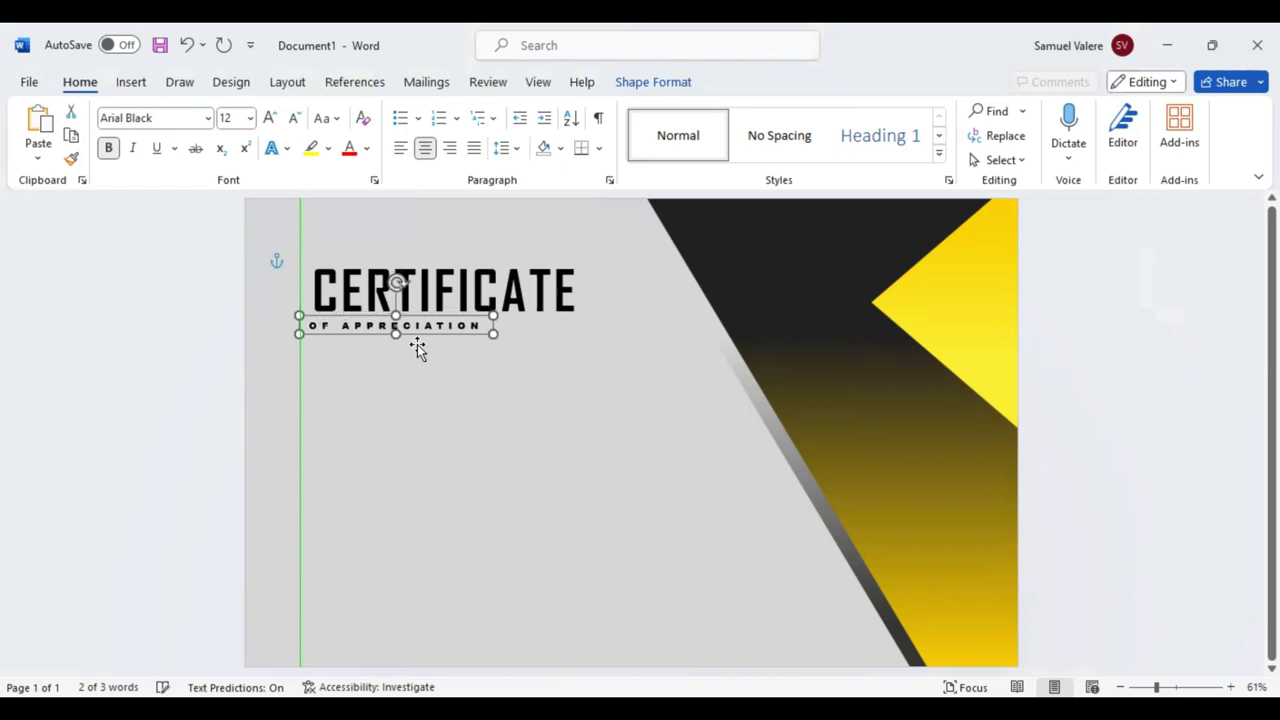
left_click_drag(418, 348, 418, 348)
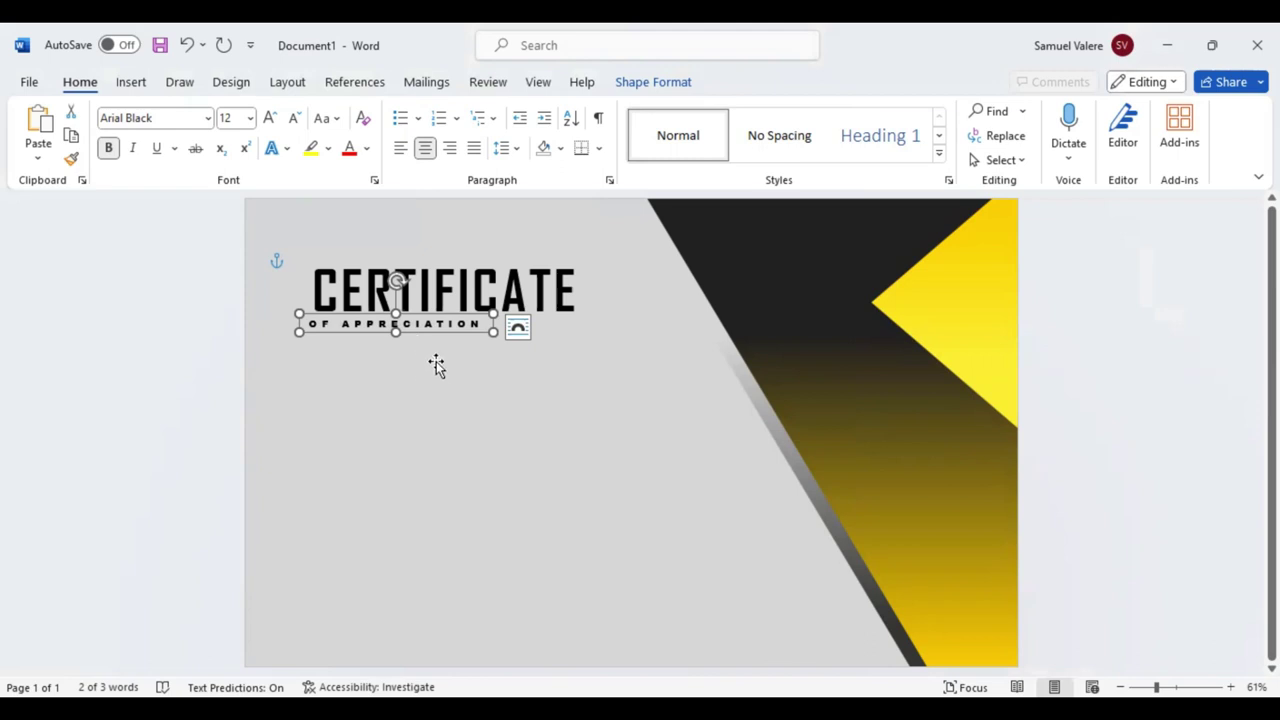
key("Tab")
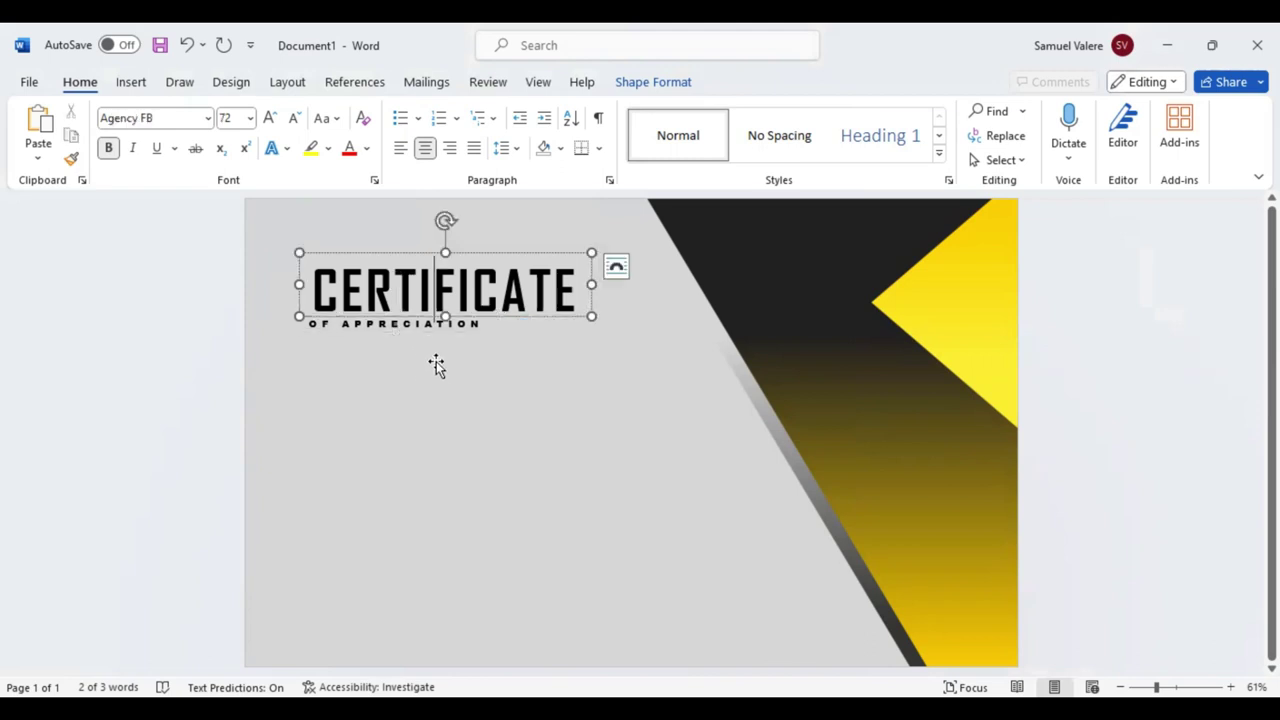
left_click(414, 332)
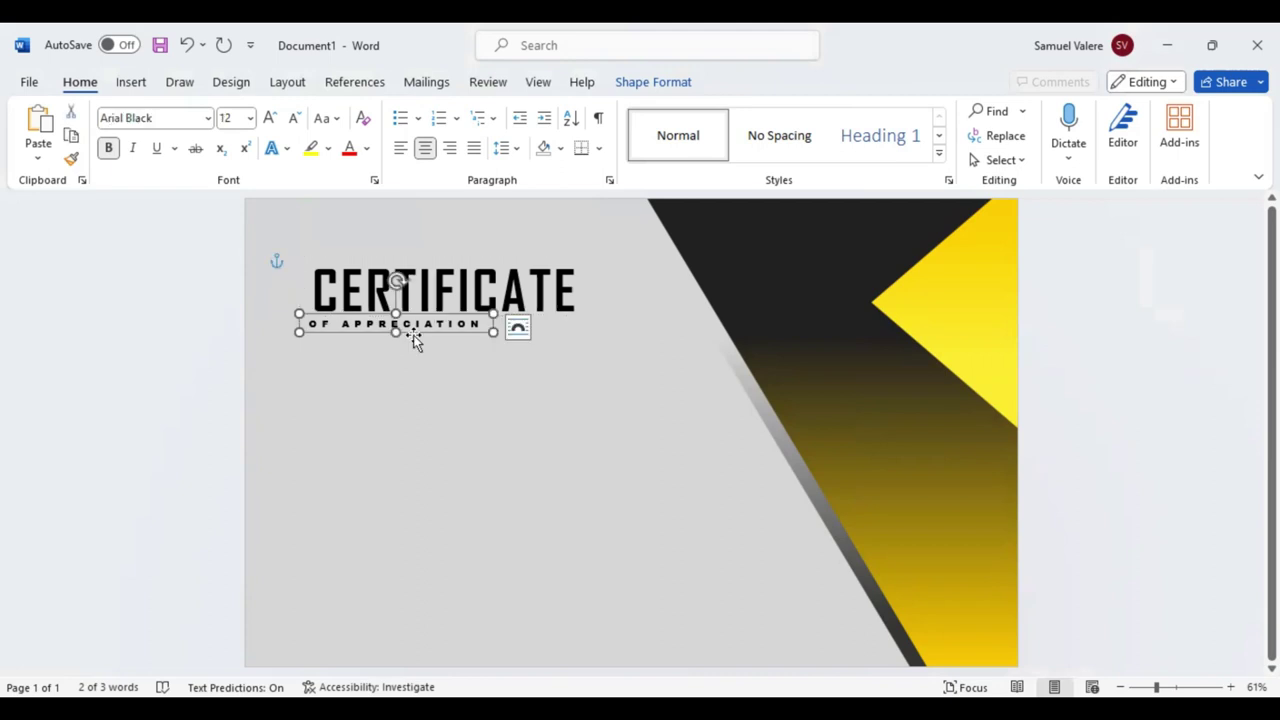
key("Right")
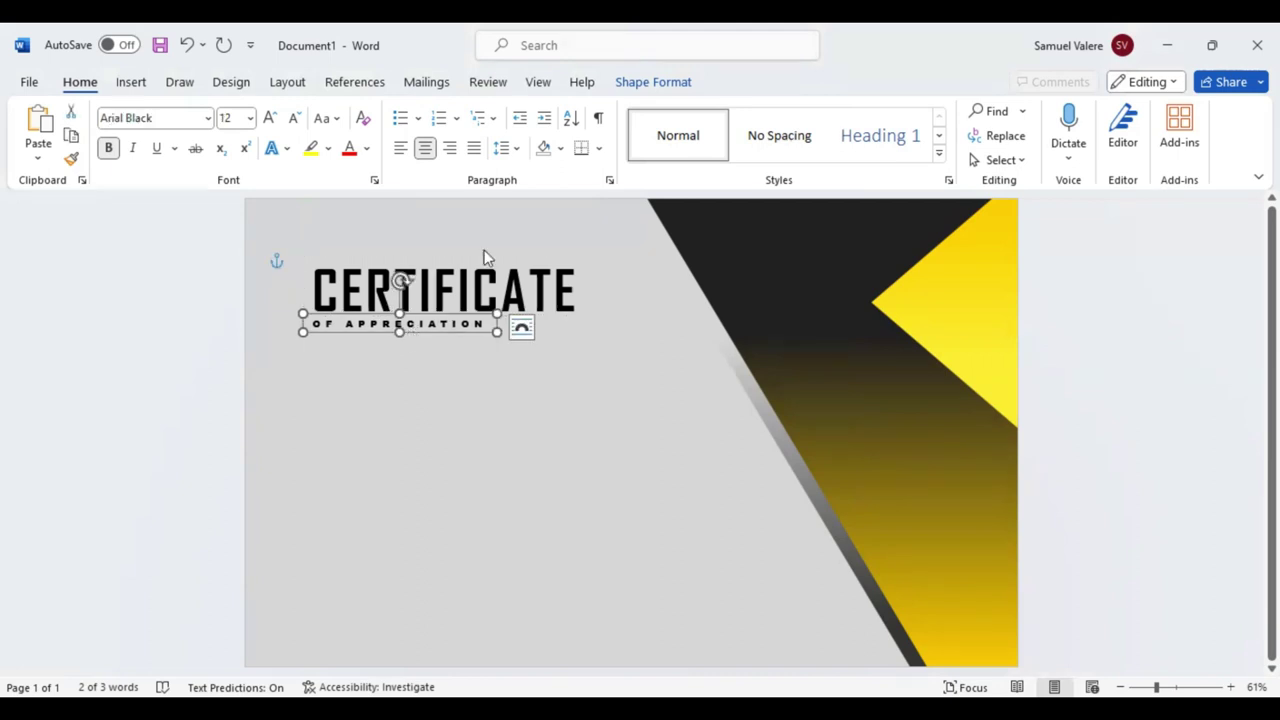
- Colour the CERTIFICATE heading yellow using the recent colour swatch
double_click(562, 256)
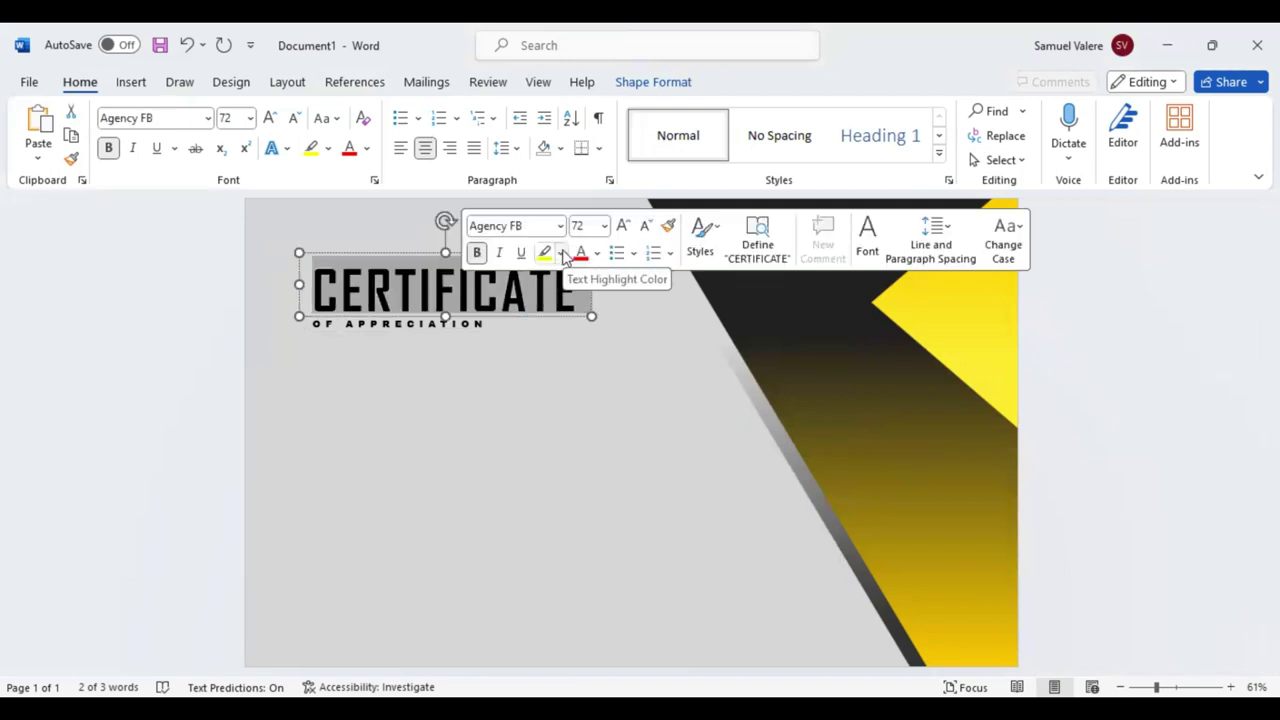
left_click(597, 252)
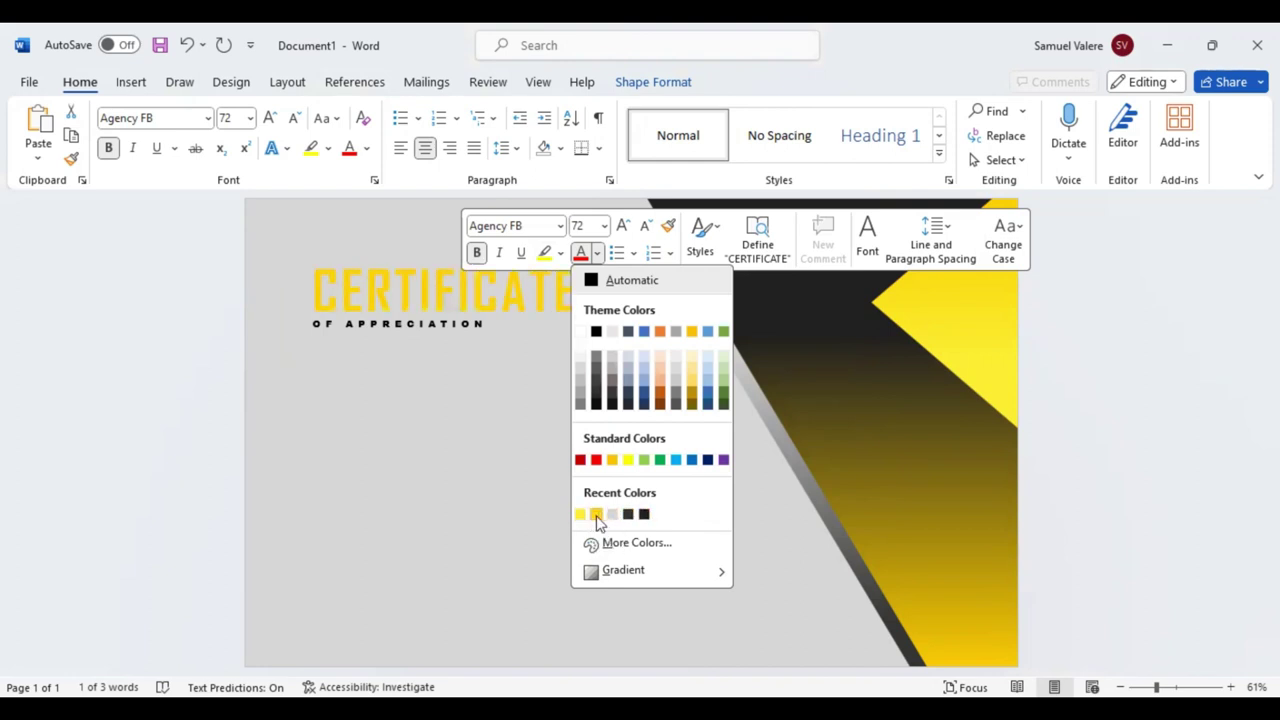
left_click(596, 514)
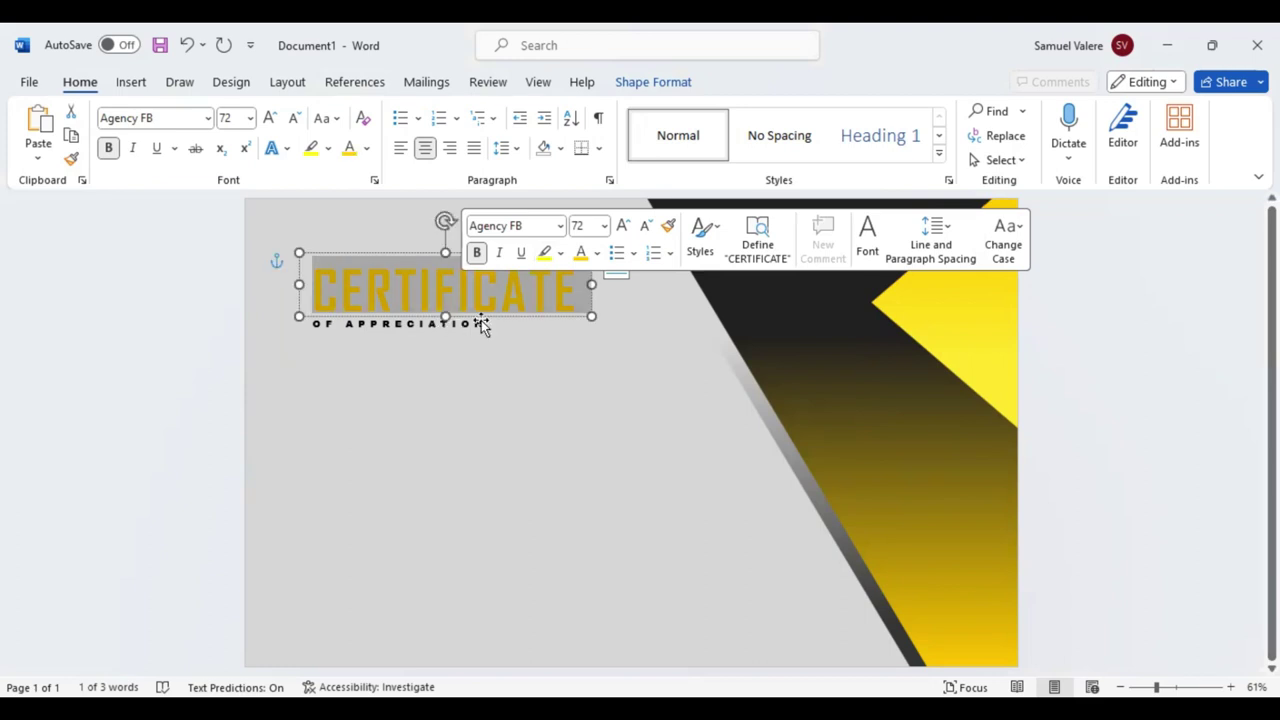
- Draw a text box below the subtitle, type the recipient's full name, and select it
left_click(130, 84)
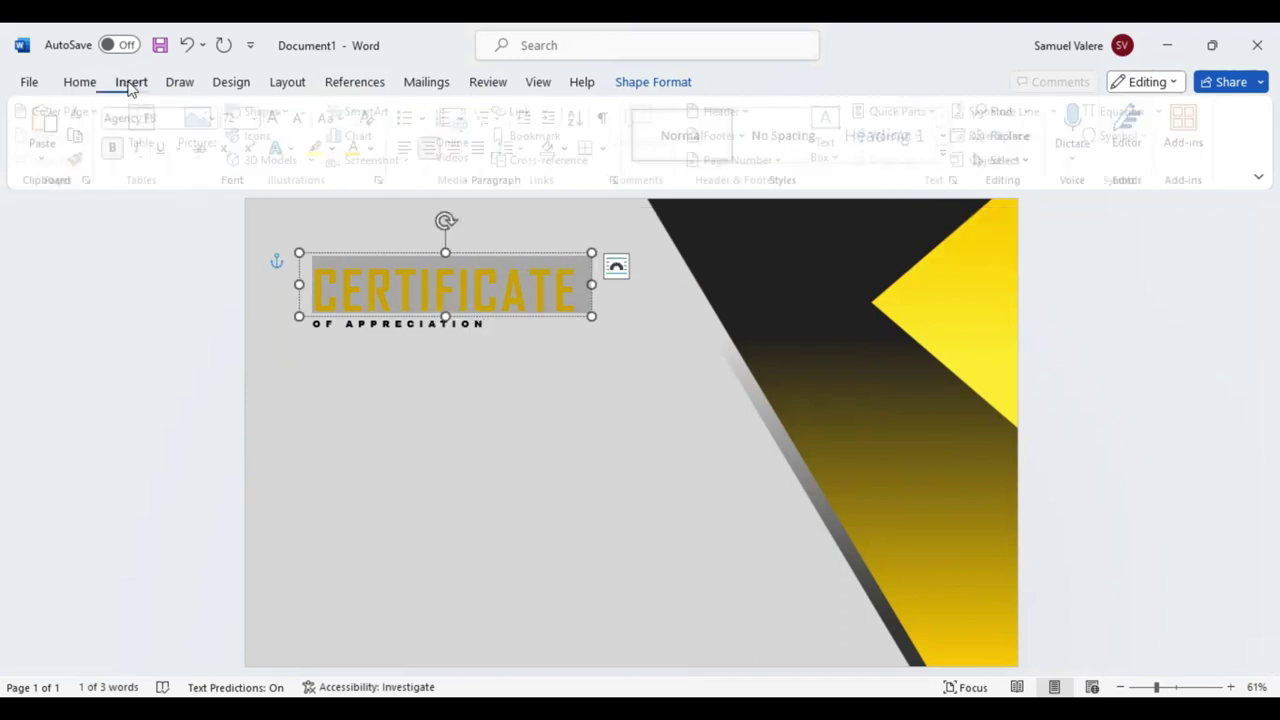
left_click(262, 111)
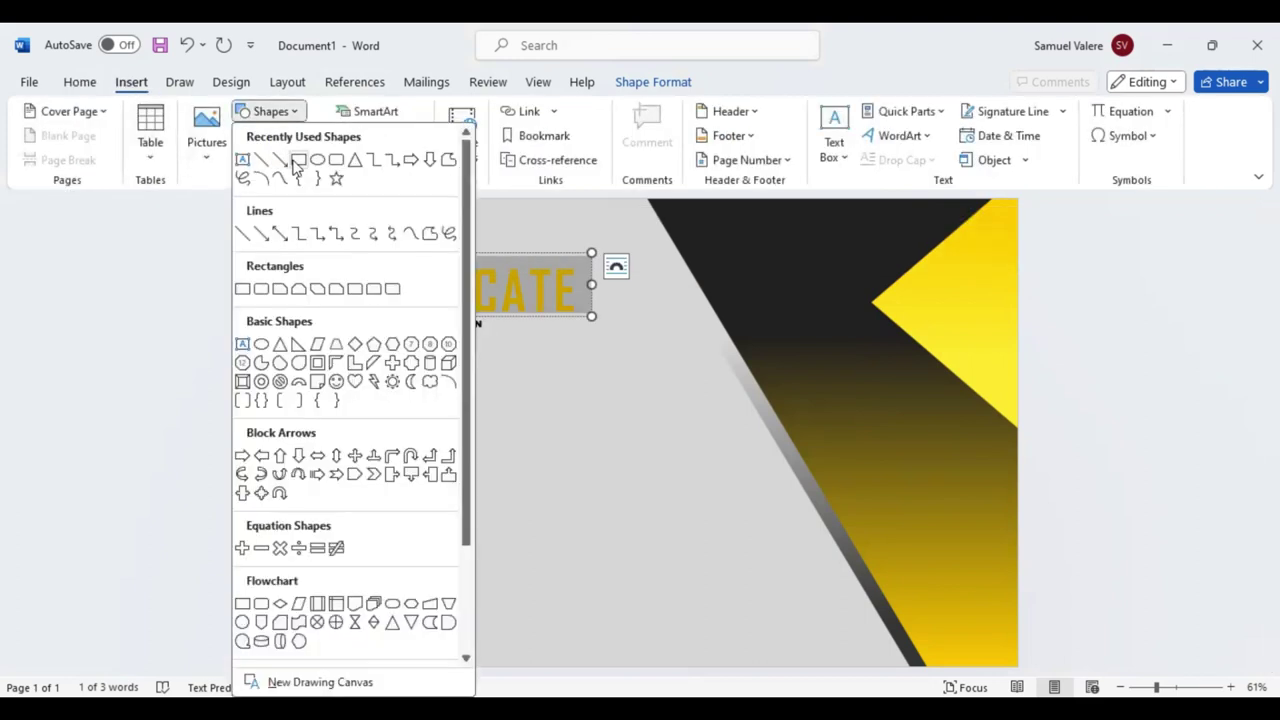
left_click(282, 232)
left_click_drag(324, 446, 599, 498)
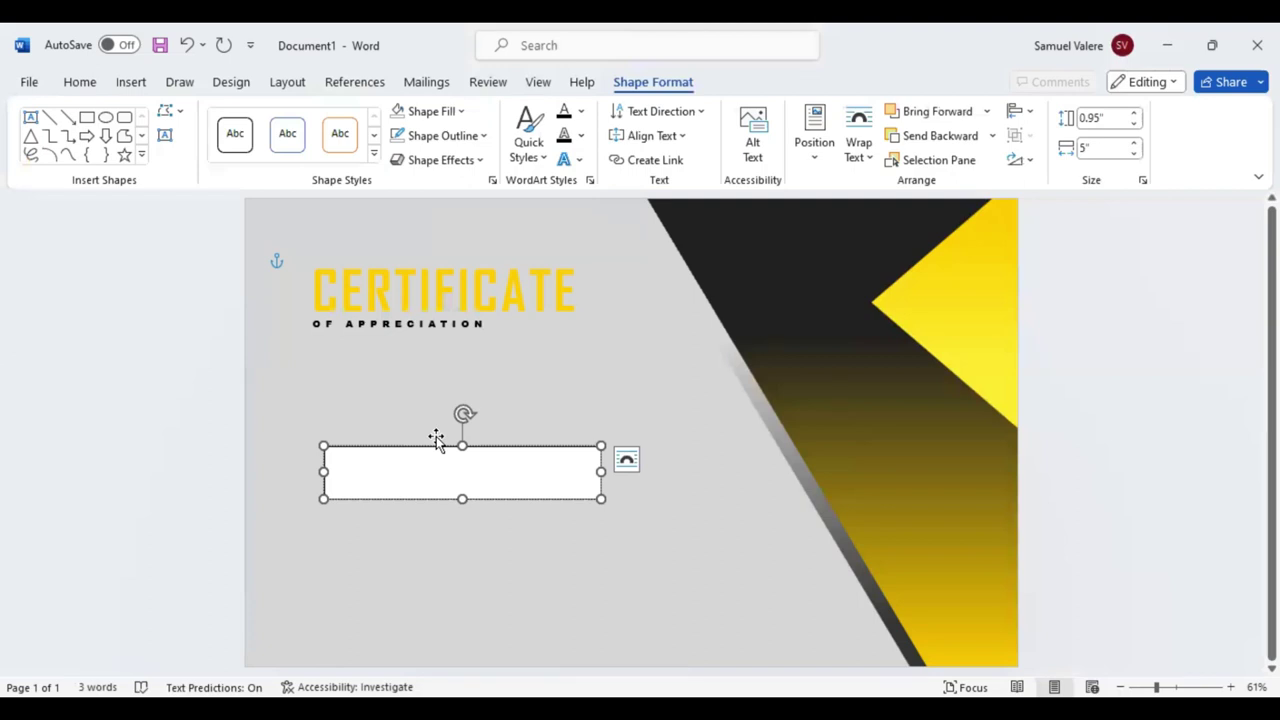
type("Ju")
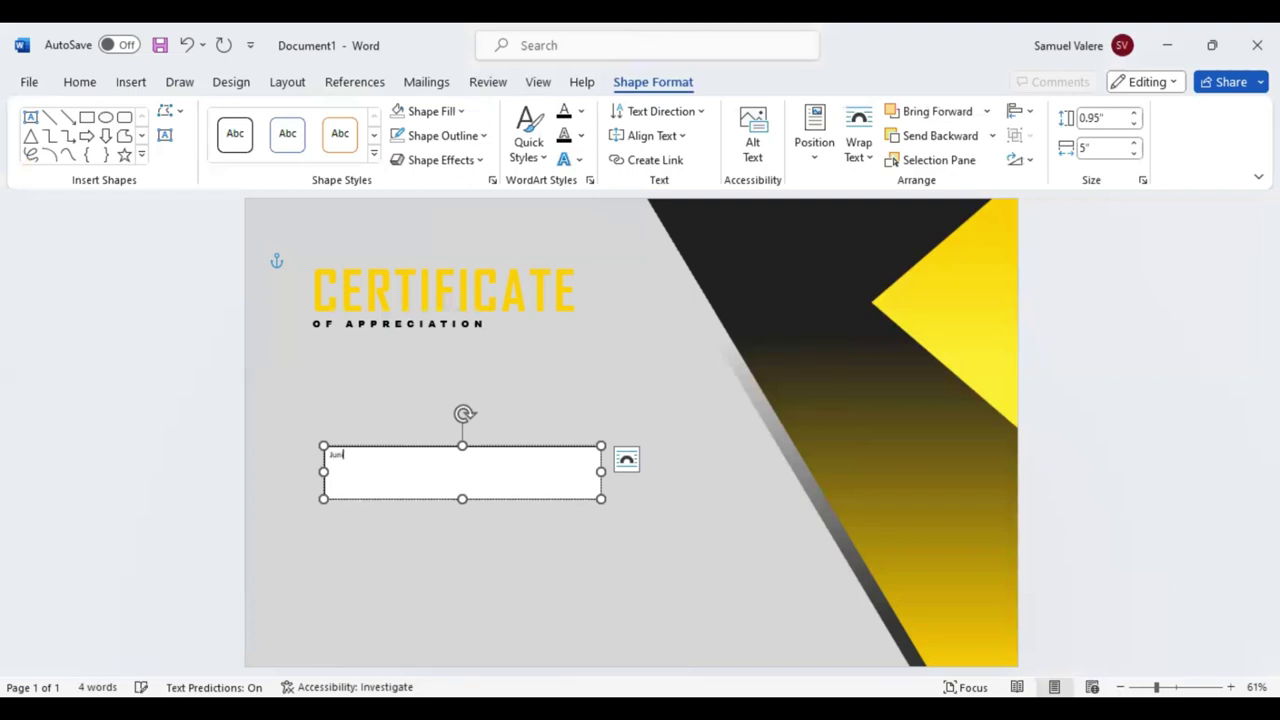
type("nior Mat")
type("hurin")
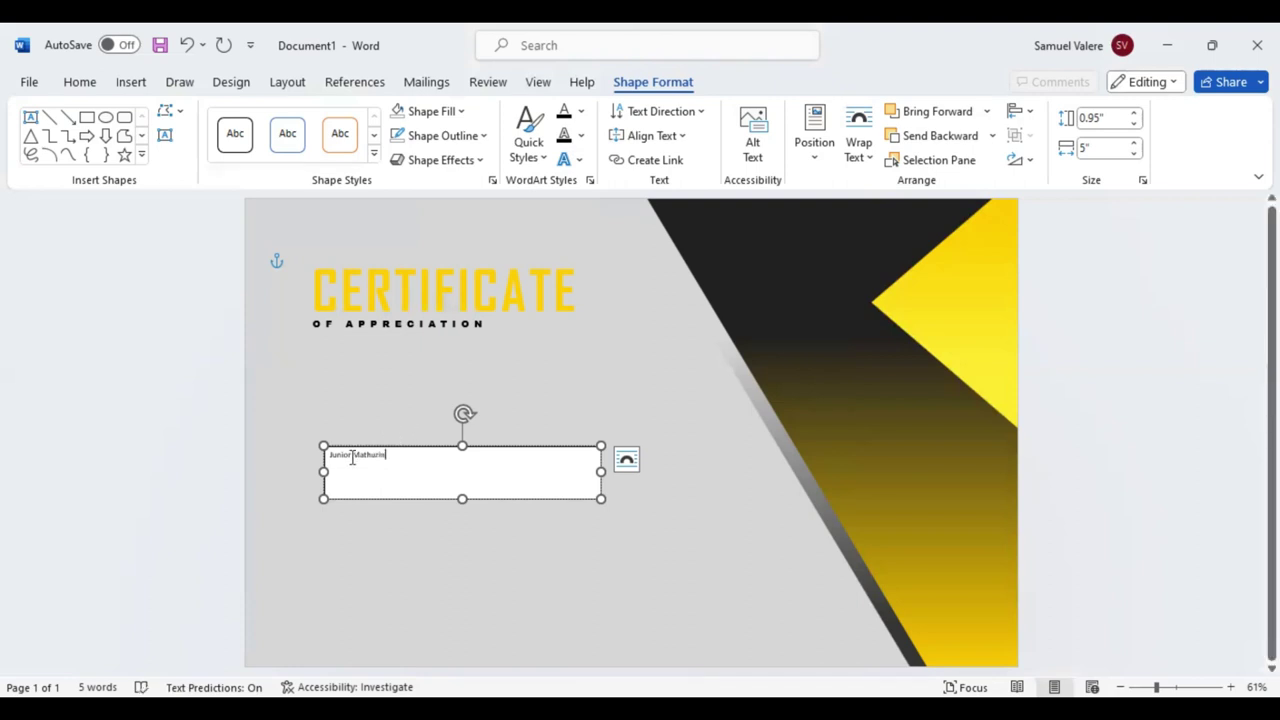
triple_click(363, 455)
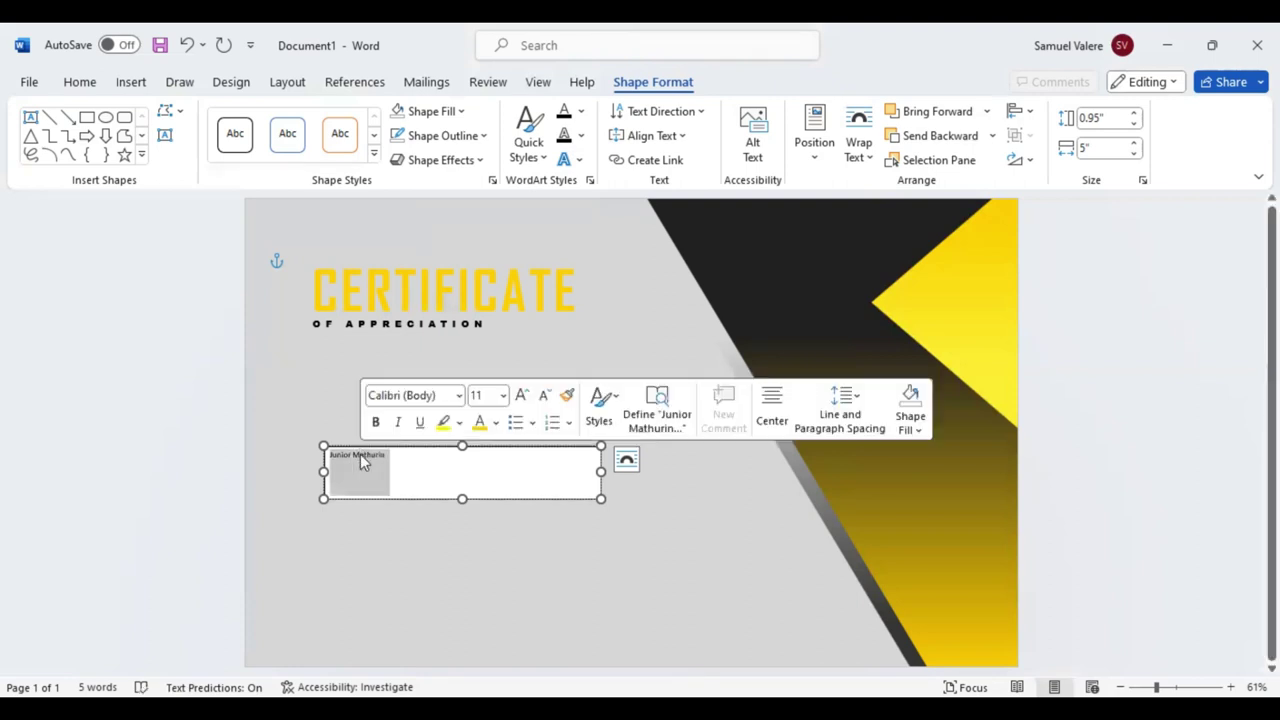
- Set the name to bold, centred 90-pt Edwardian Script ITC
key("Escape")
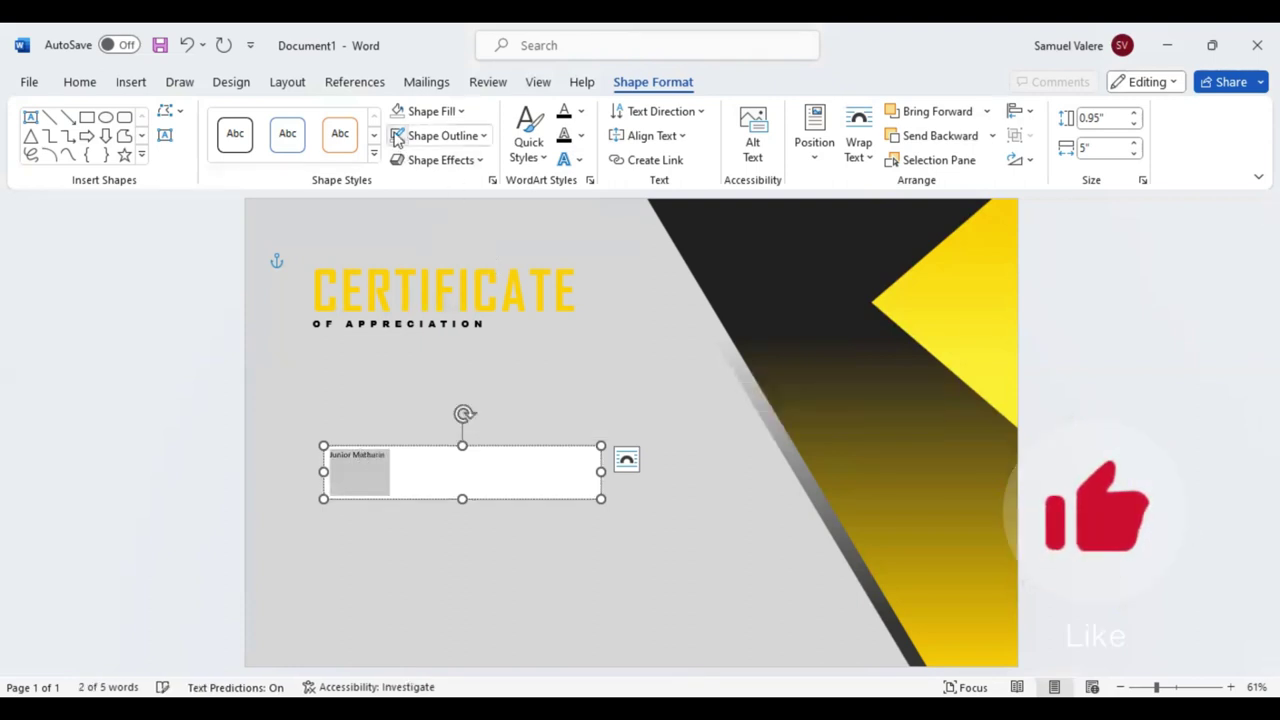
left_click(80, 82)
left_click(171, 118)
type("Edwardian Script ITC")
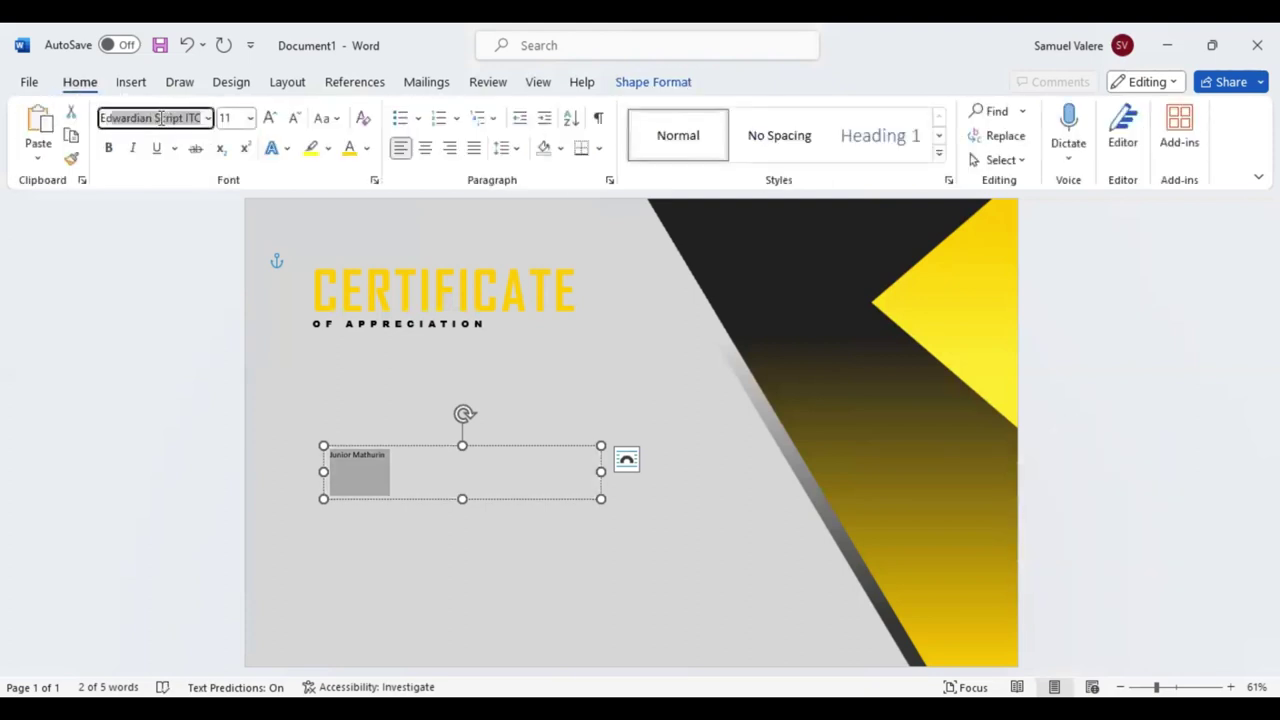
key("Return")
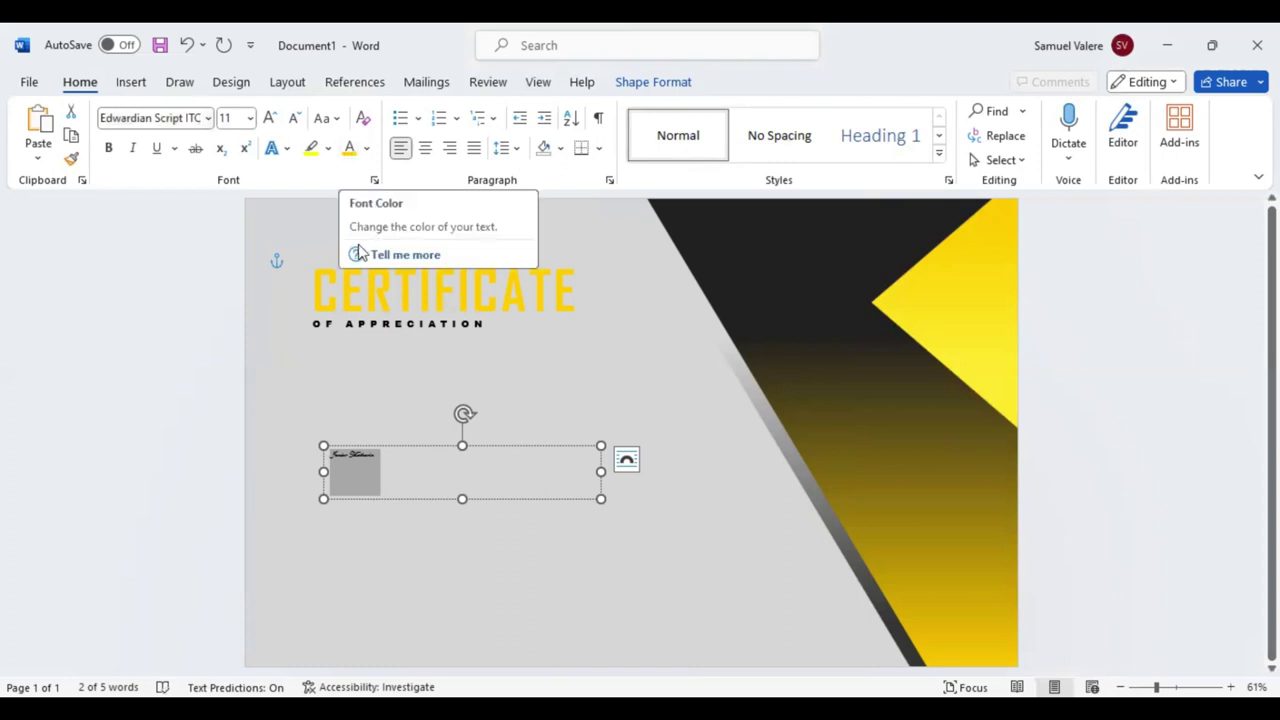
key("ctrl+e")
left_click(270, 119)
left_click(274, 119)
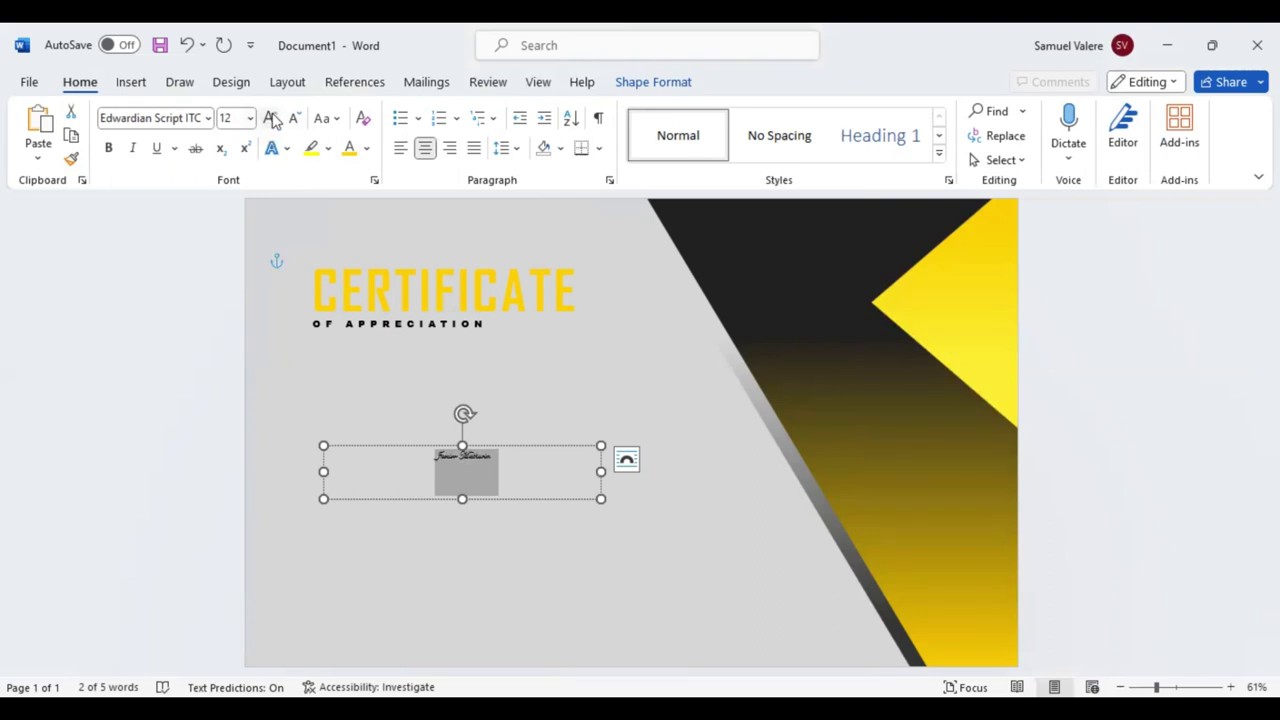
left_click(272, 119)
key("ctrl+b")
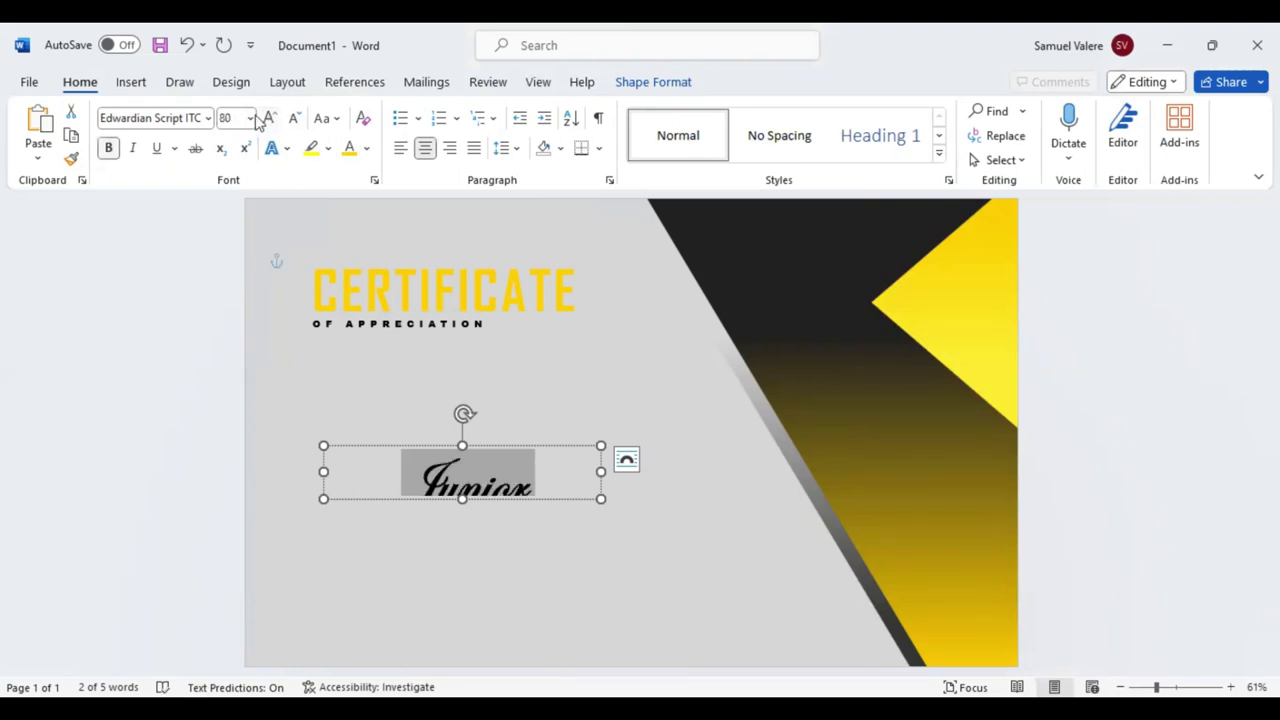
left_click(268, 120)
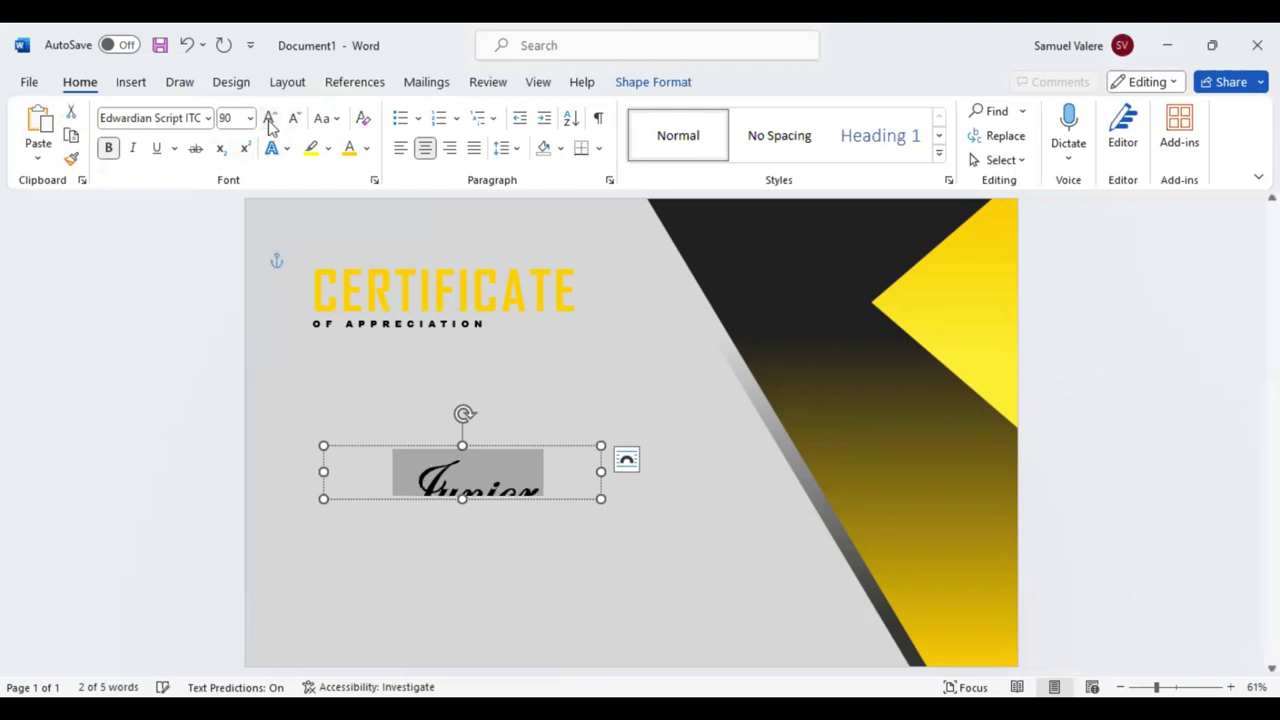
- Enlarge the name box to show the full name and move it up under the subtitle
left_click_drag(600, 472, 731, 472)
left_click_drag(527, 498, 529, 533)
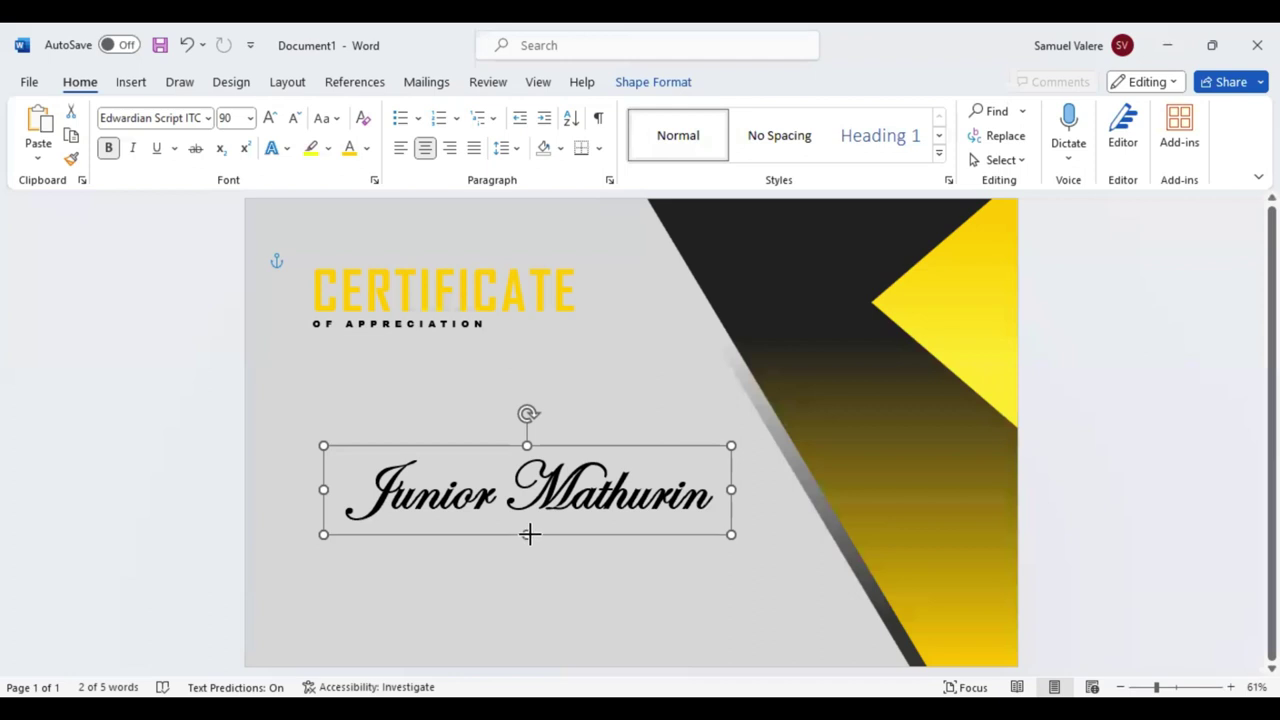
key("Left")
key("Up")
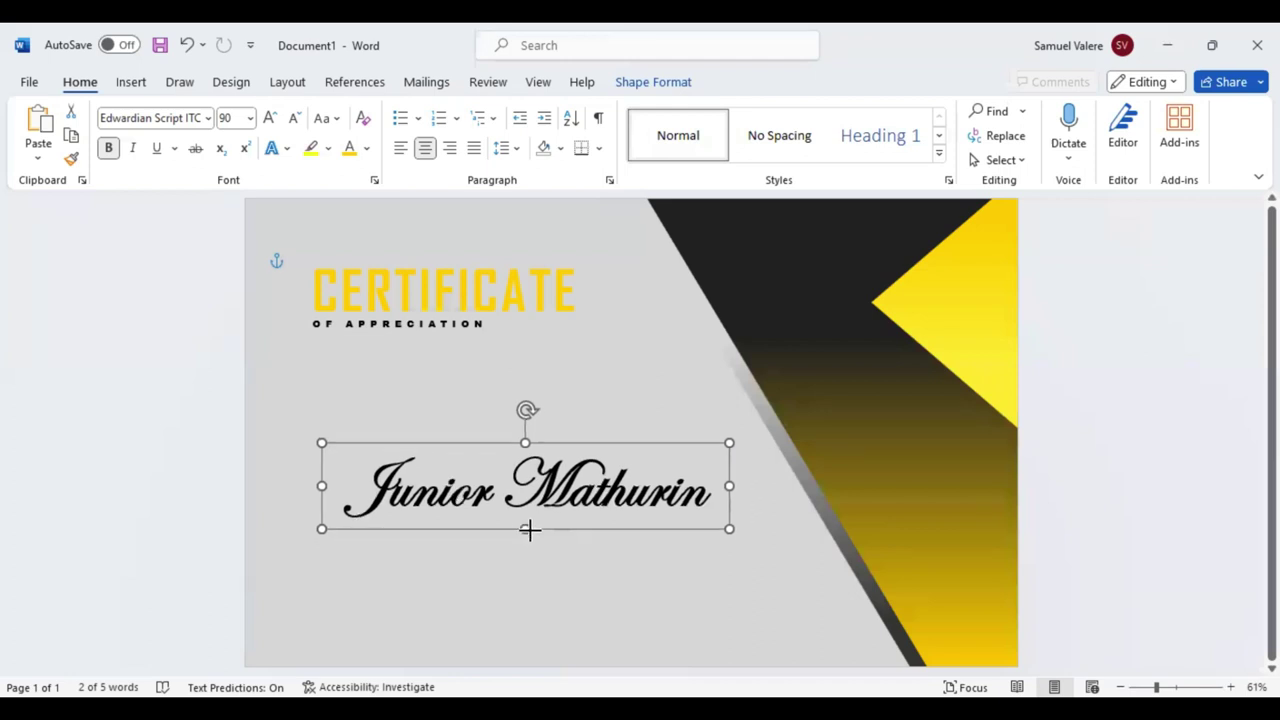
key("Left")
key("Left")
key("Up")
key("Up")
key("Left")
key("Up")
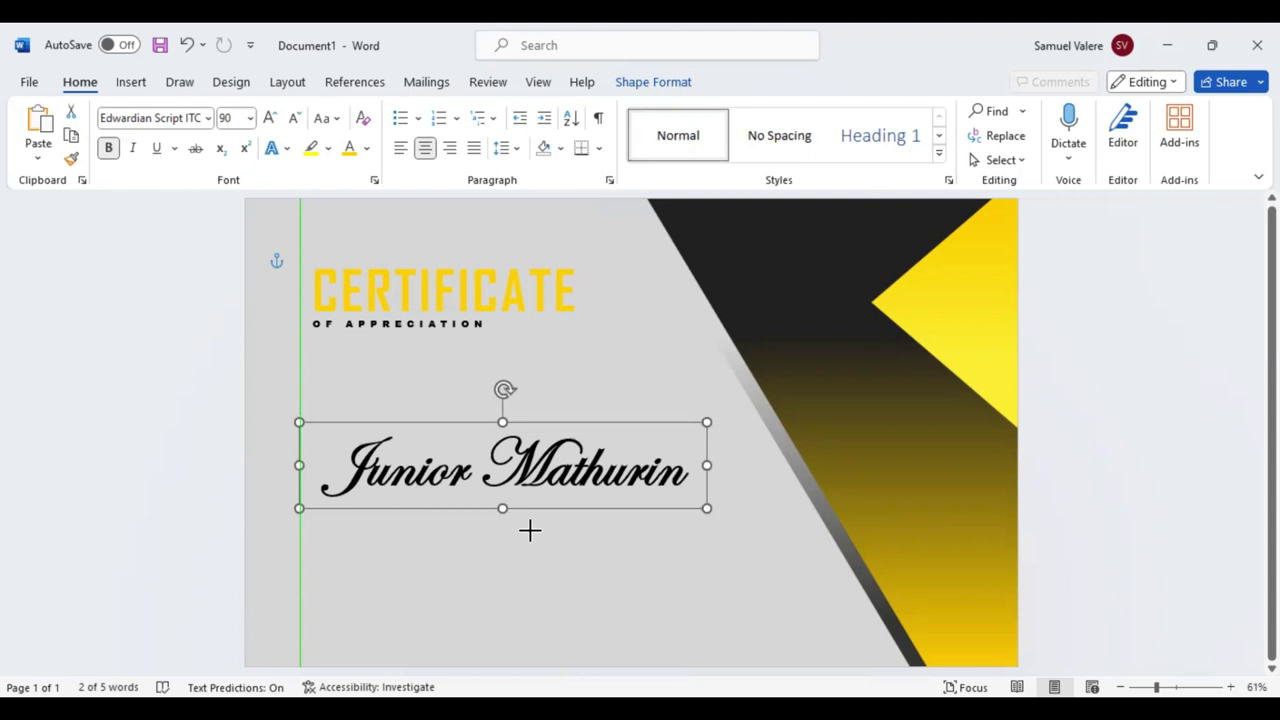
key("Up")
key("Up")
key("Up")
key("Left")
key("Left")
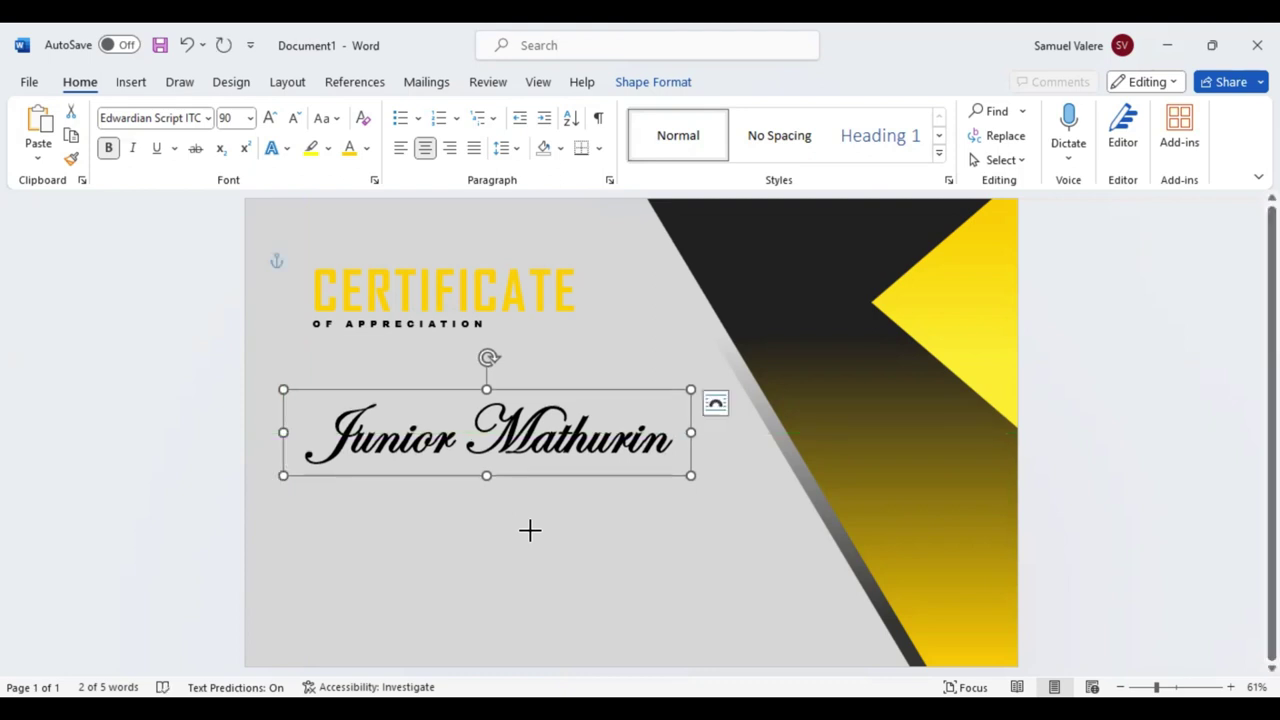
key("Tab")
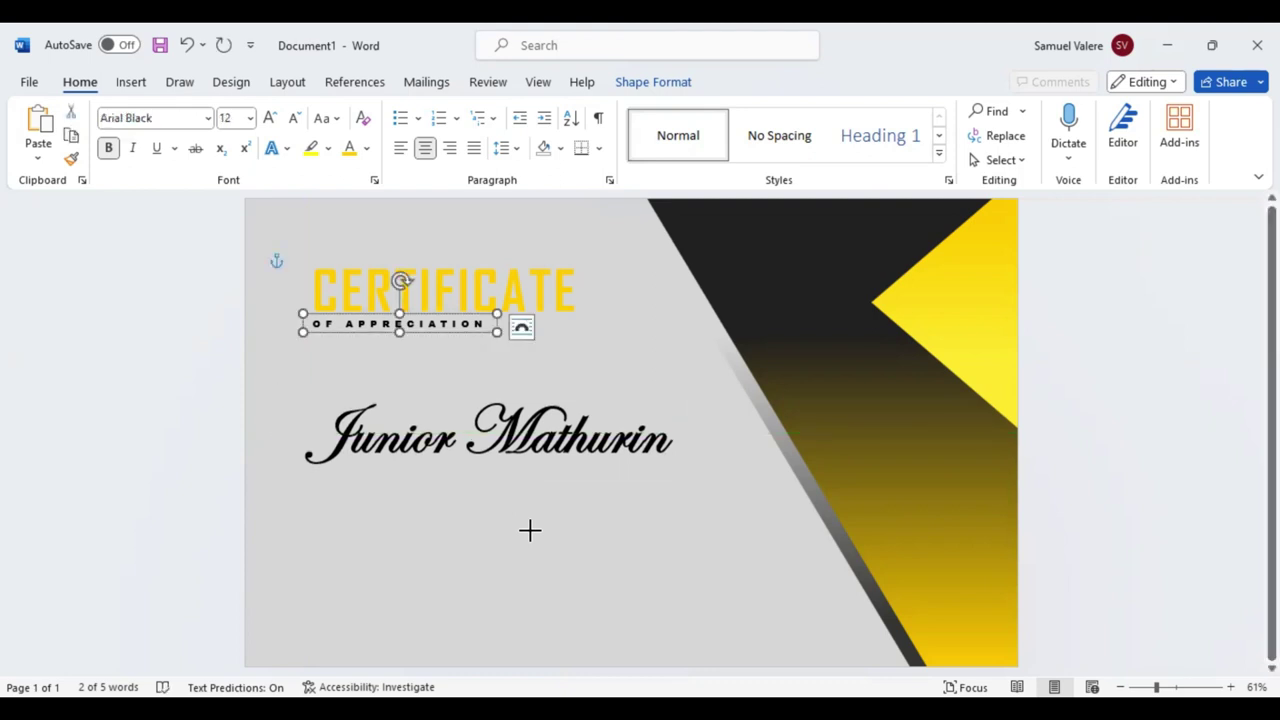
- Copy the subtitle box above the name, type the 'This certificate' presented-to line, and widen it
left_click_drag(401, 329, 455, 382)
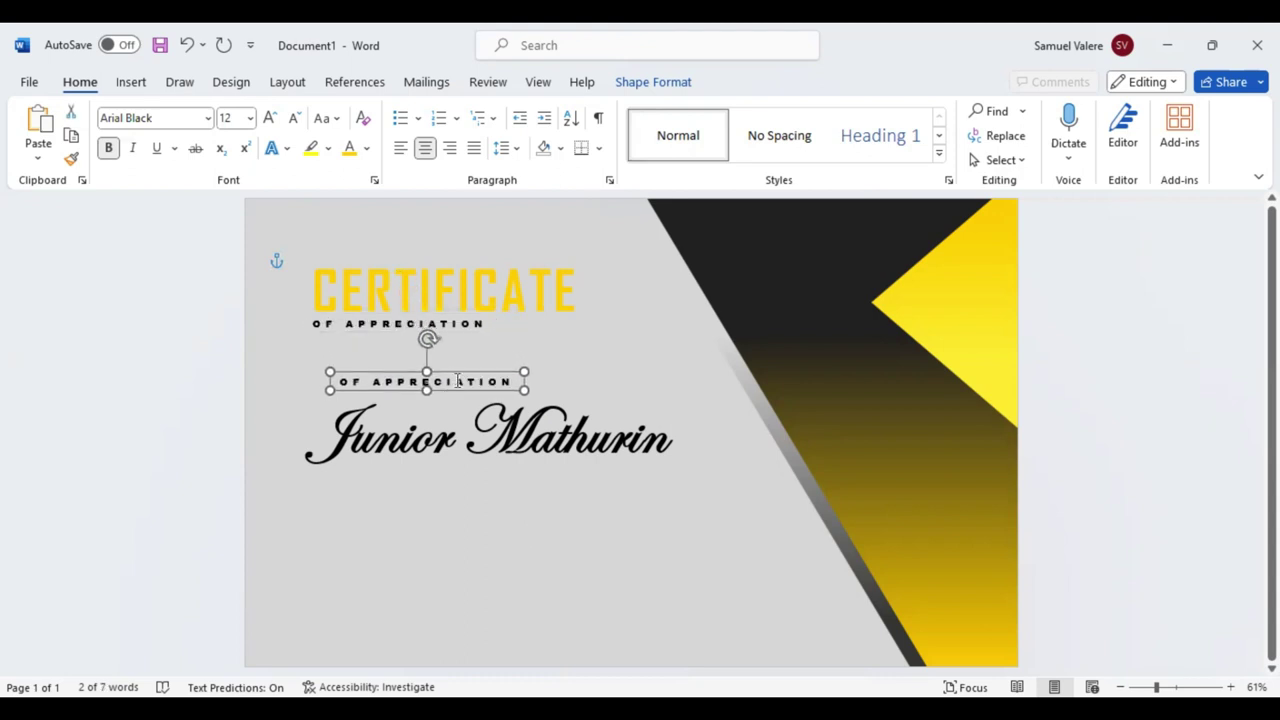
triple_click(457, 381)
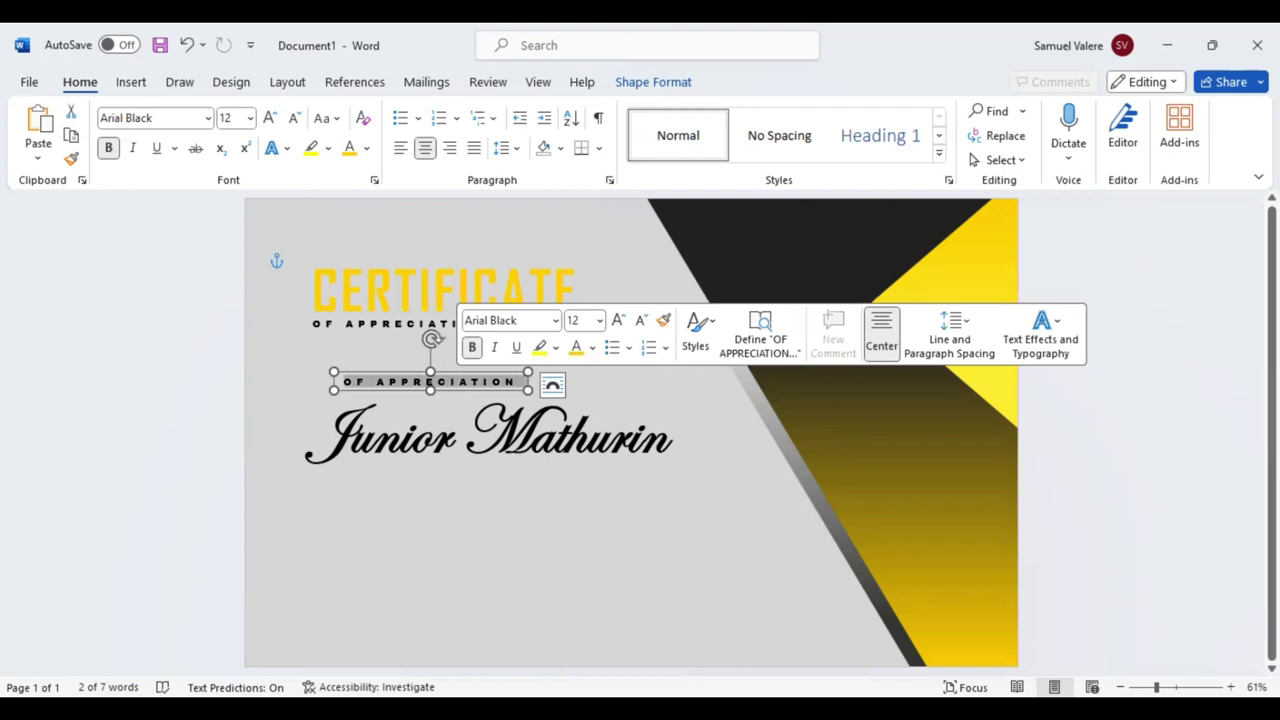
type("This c")
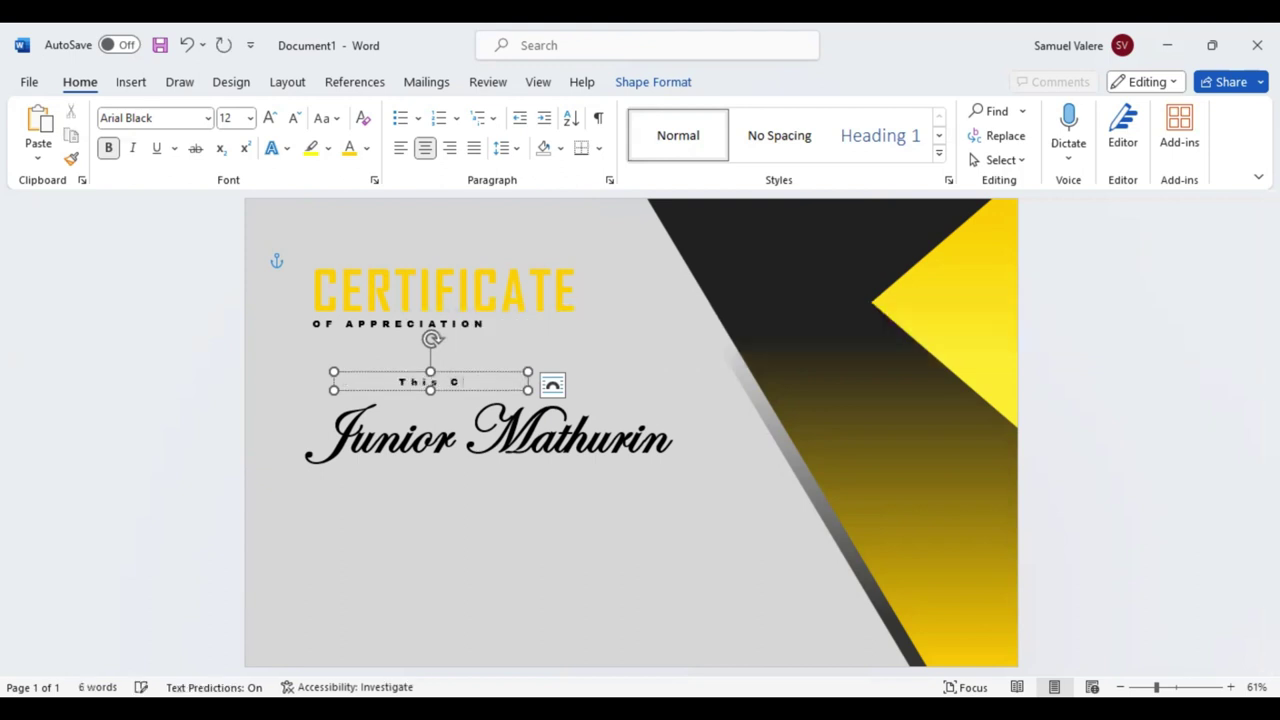
type("ertificate")
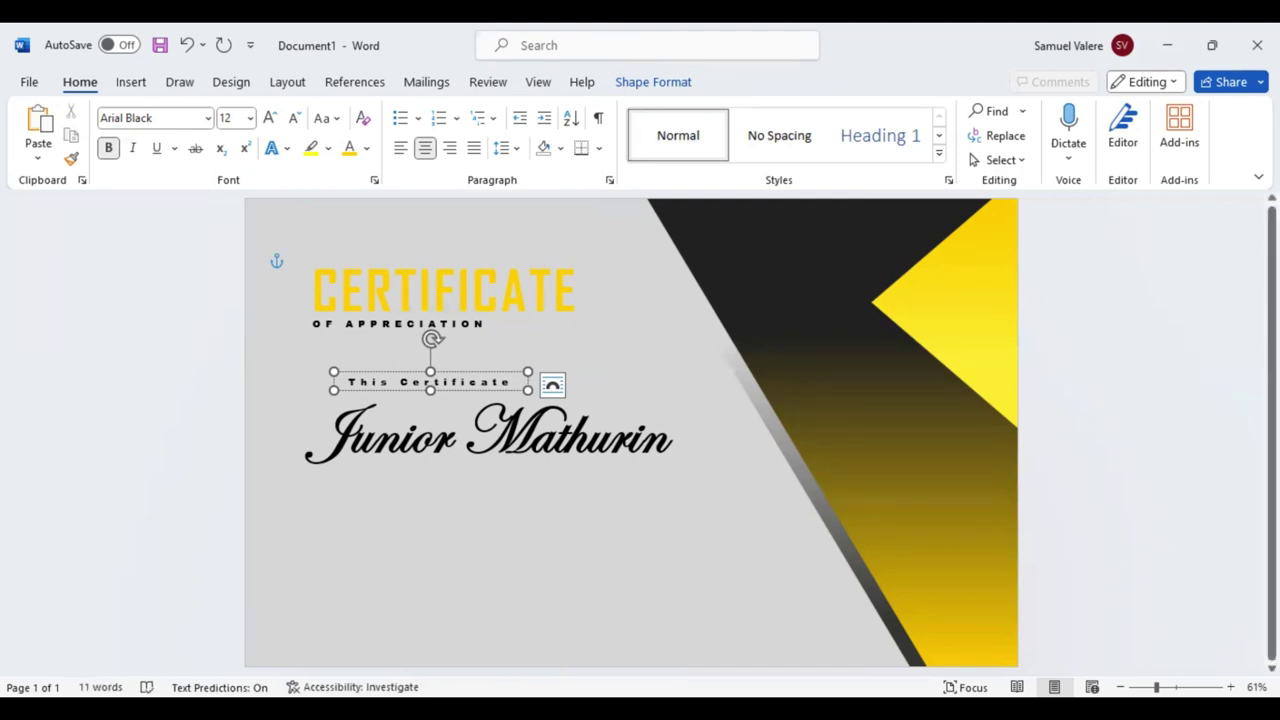
left_click_drag(528, 390, 748, 394)
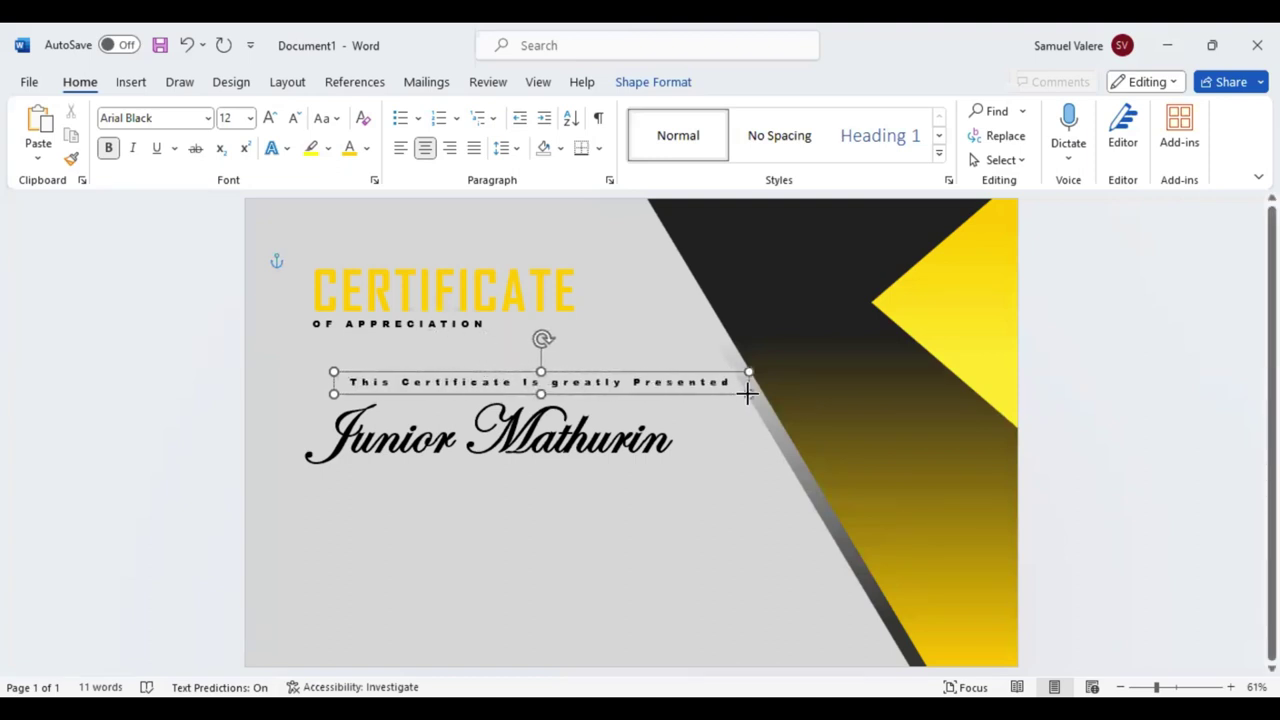
left_click_drag(748, 394, 748, 394)
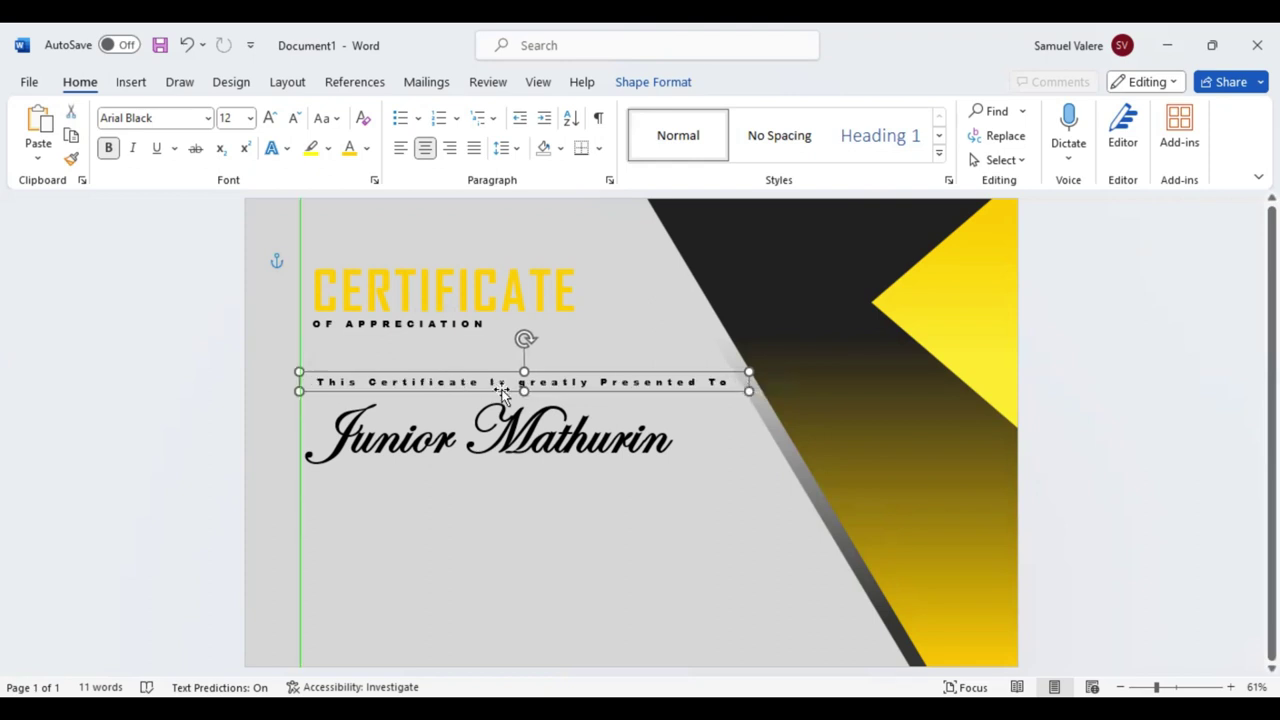
- Capitalize 'greatly' to 'Greatly' using the Editor grammar suggestion
left_click(502, 390)
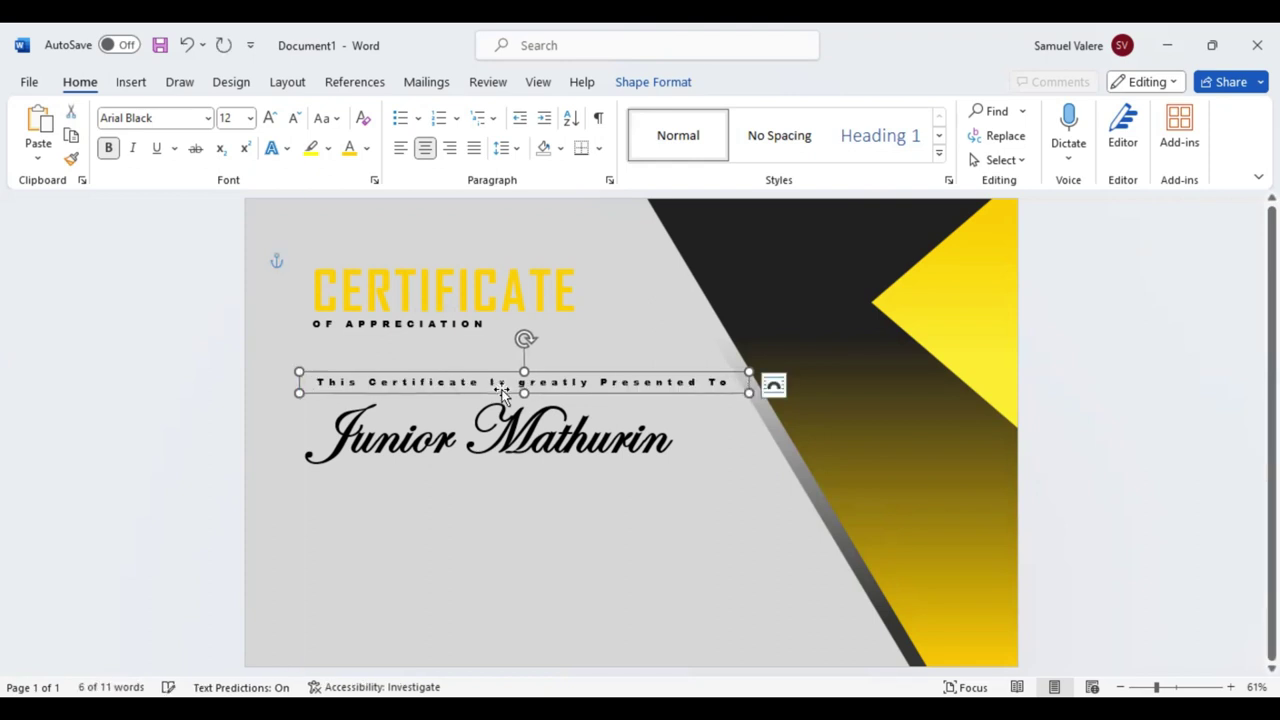
key("ctrl+Right")
key("ctrl+Right")
key("ctrl+shift+Right")
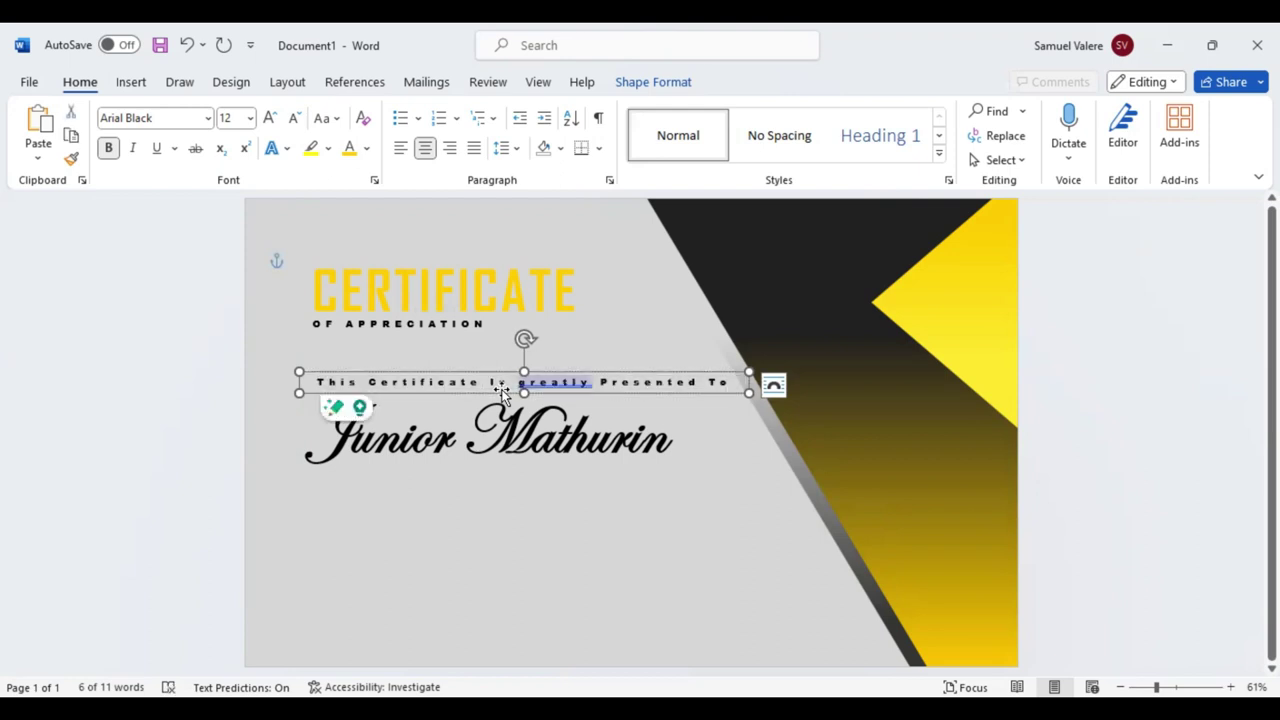
left_click(508, 388)
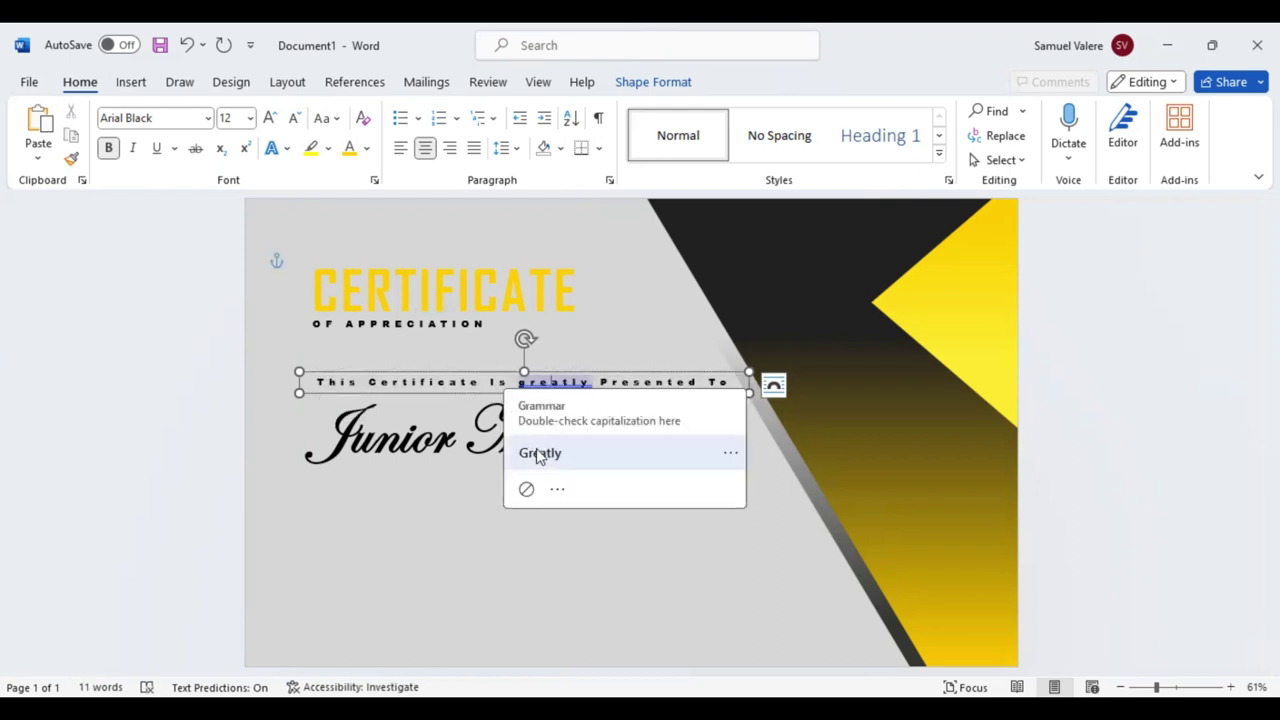
left_click(538, 454)
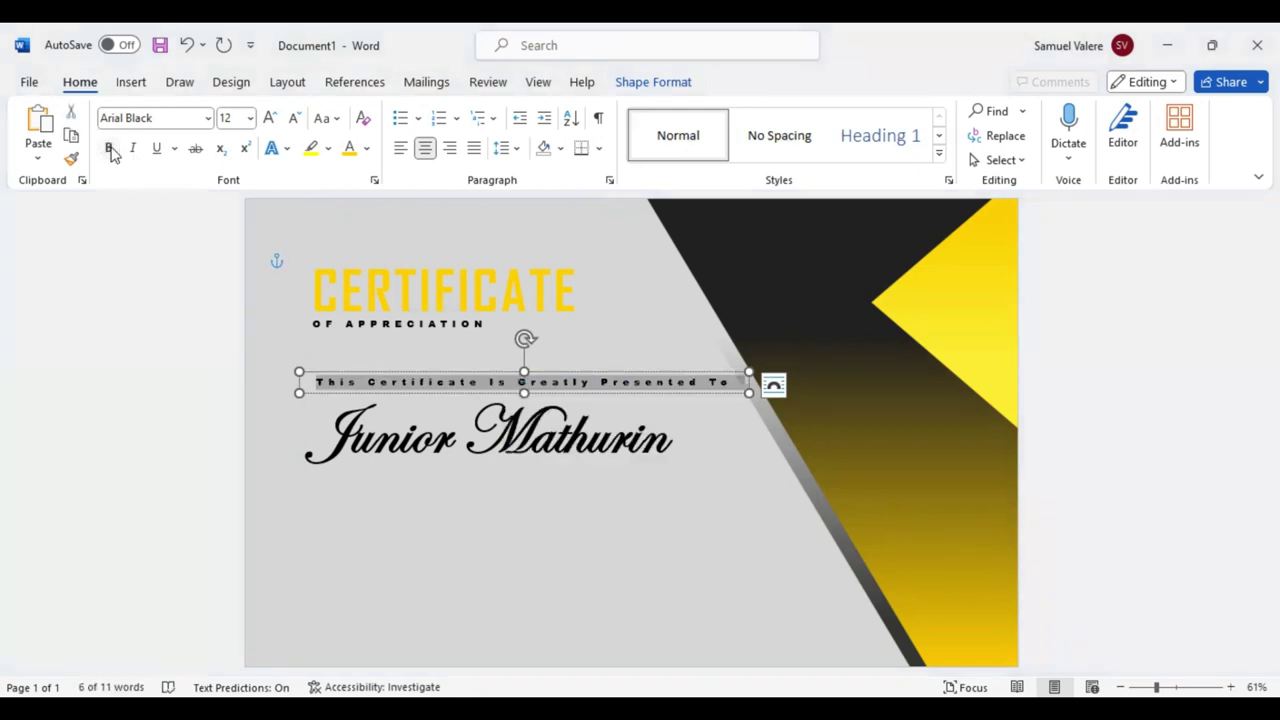
- Make the presented-to line UPPERCASE at font size 11
left_click(327, 120)
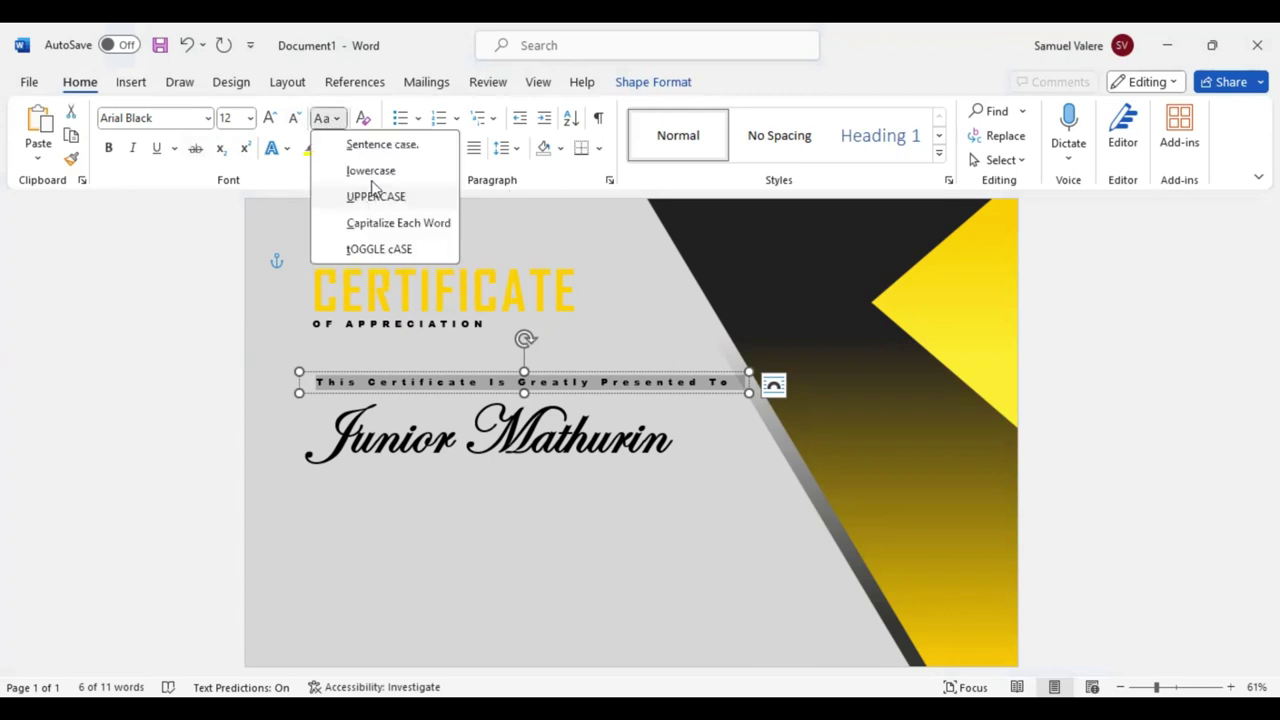
left_click(375, 196)
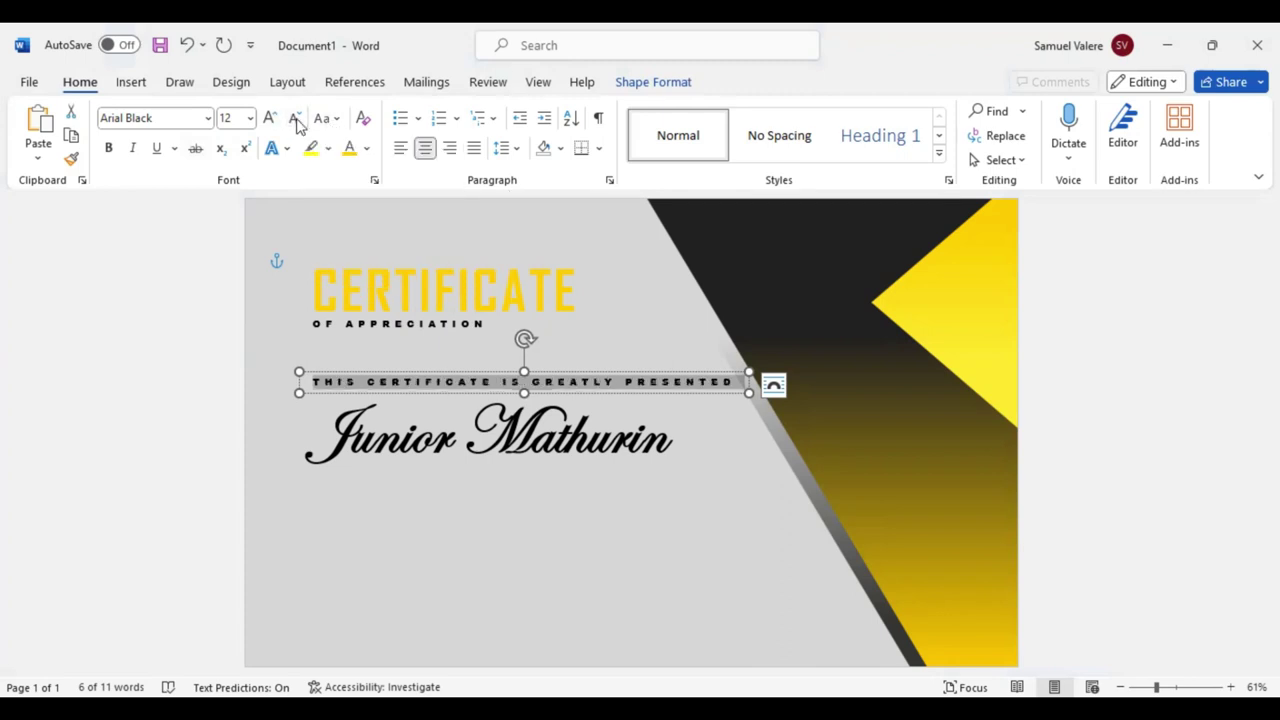
left_click(296, 120)
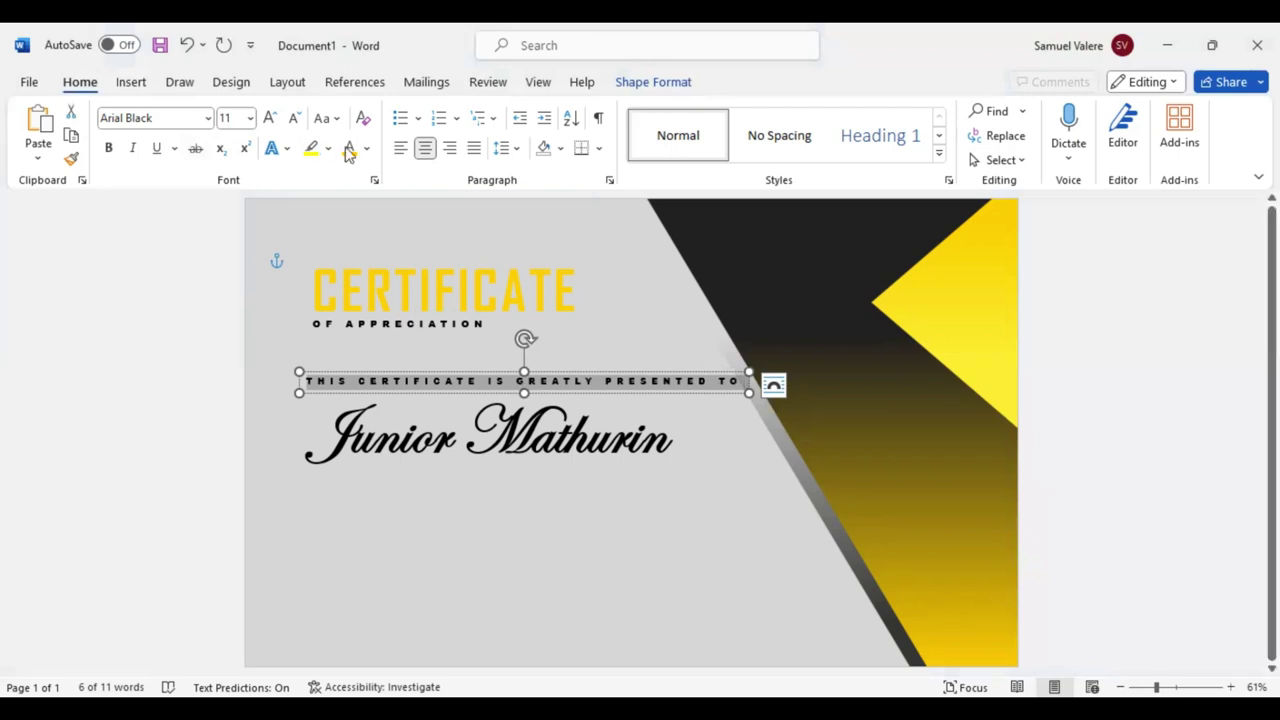
left_click(348, 150)
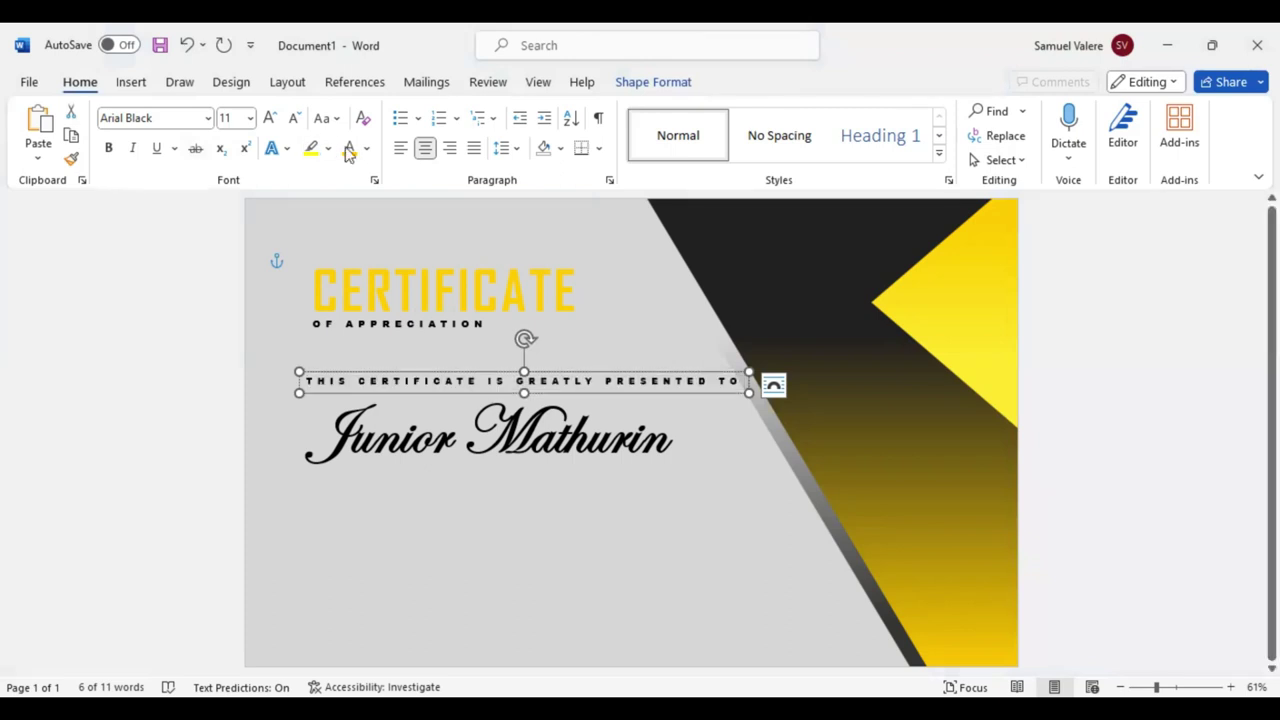
- Colour the script recipient name and the presented-to line dark grey
triple_click(430, 322)
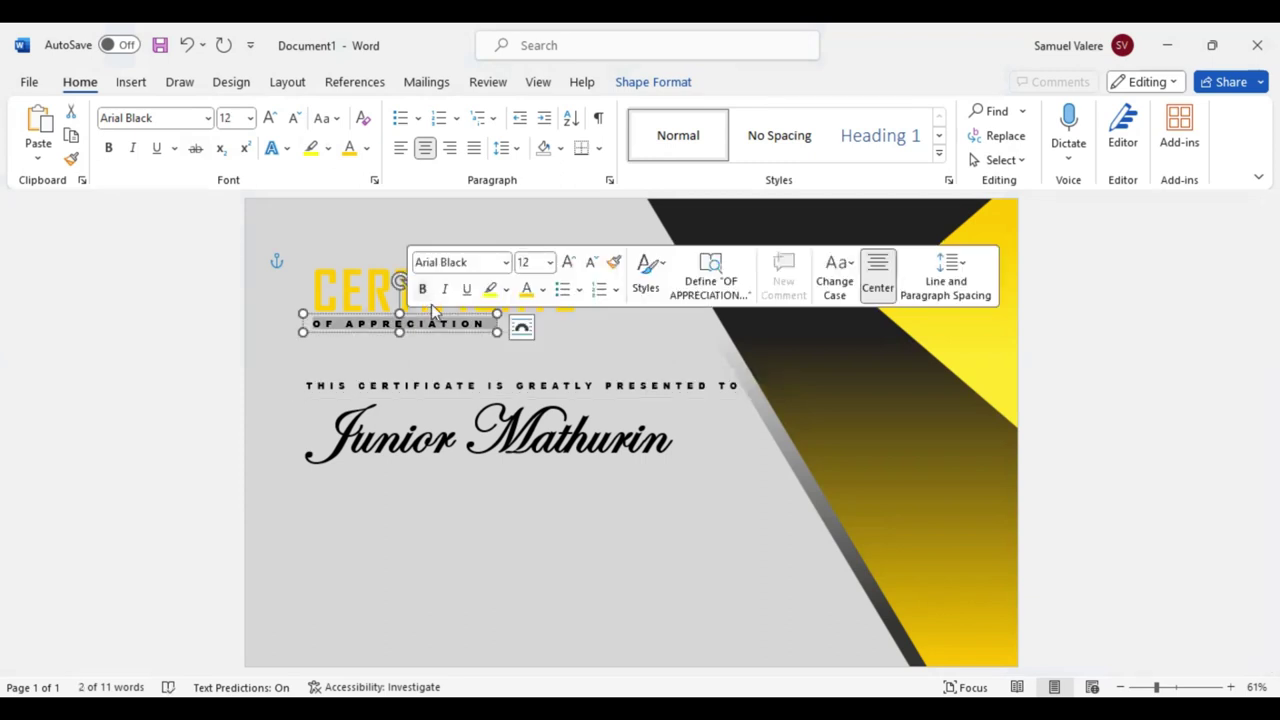
left_click(442, 364)
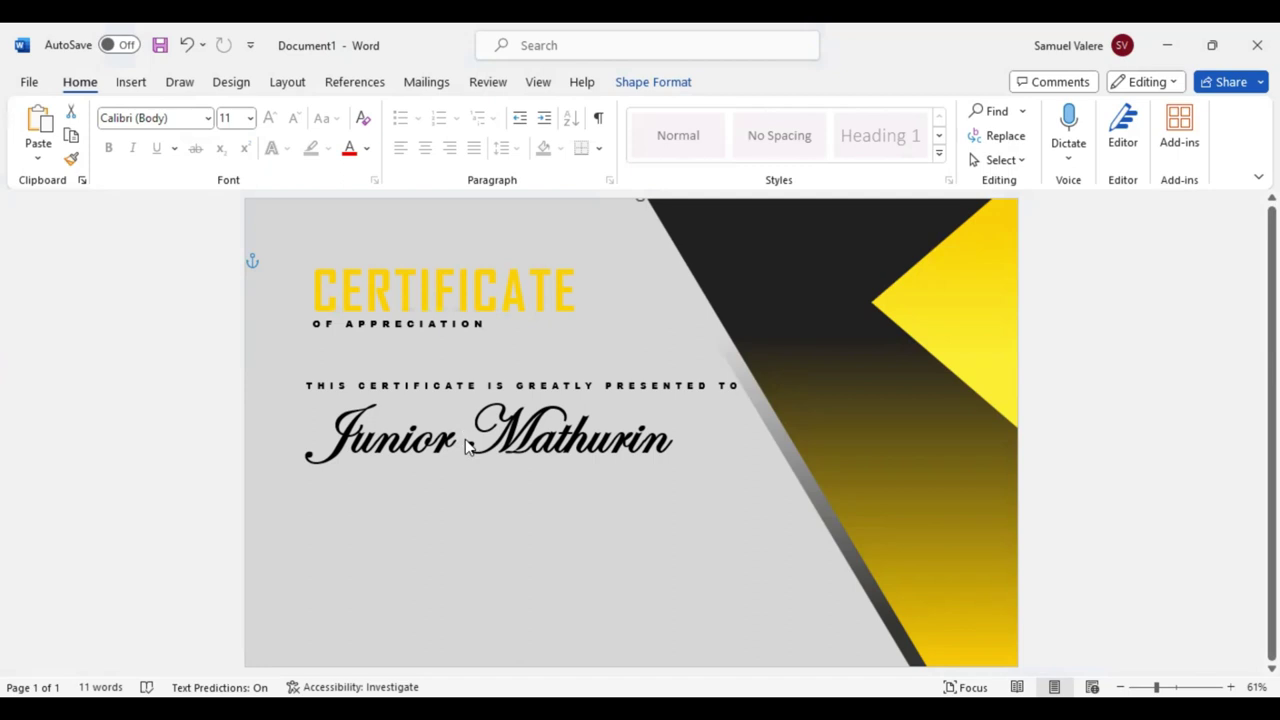
triple_click(466, 435)
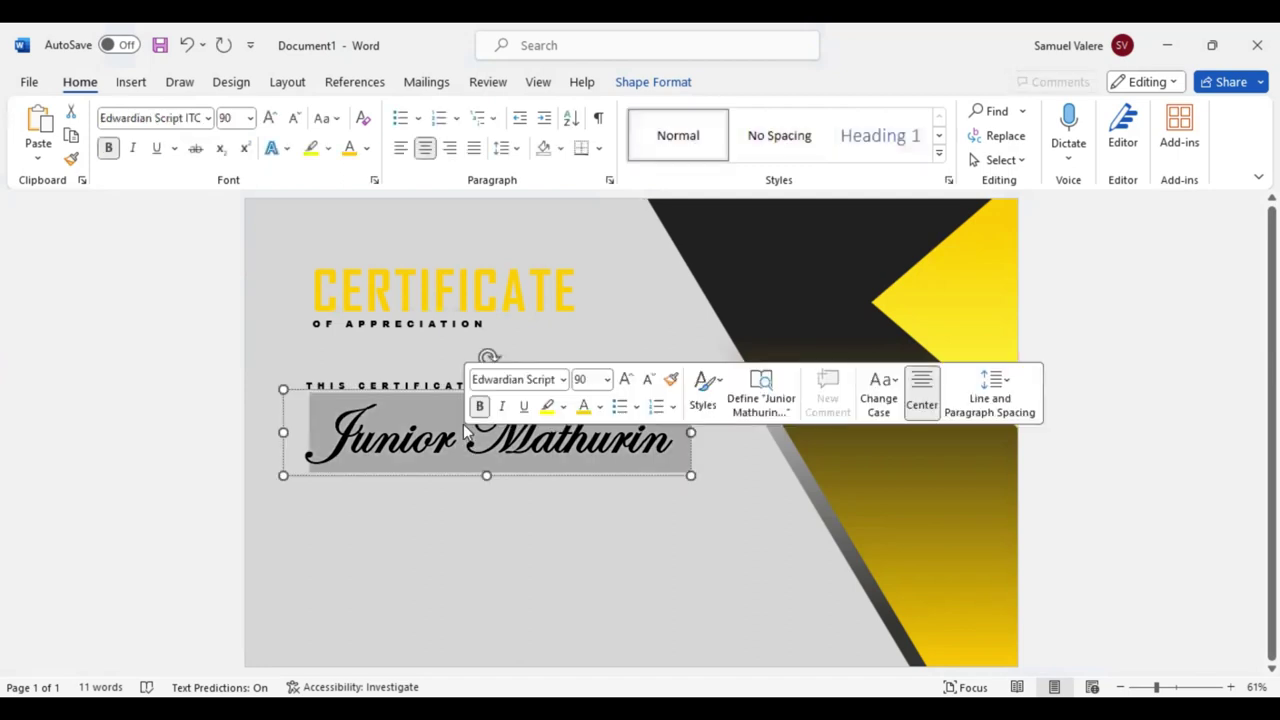
left_click(601, 407)
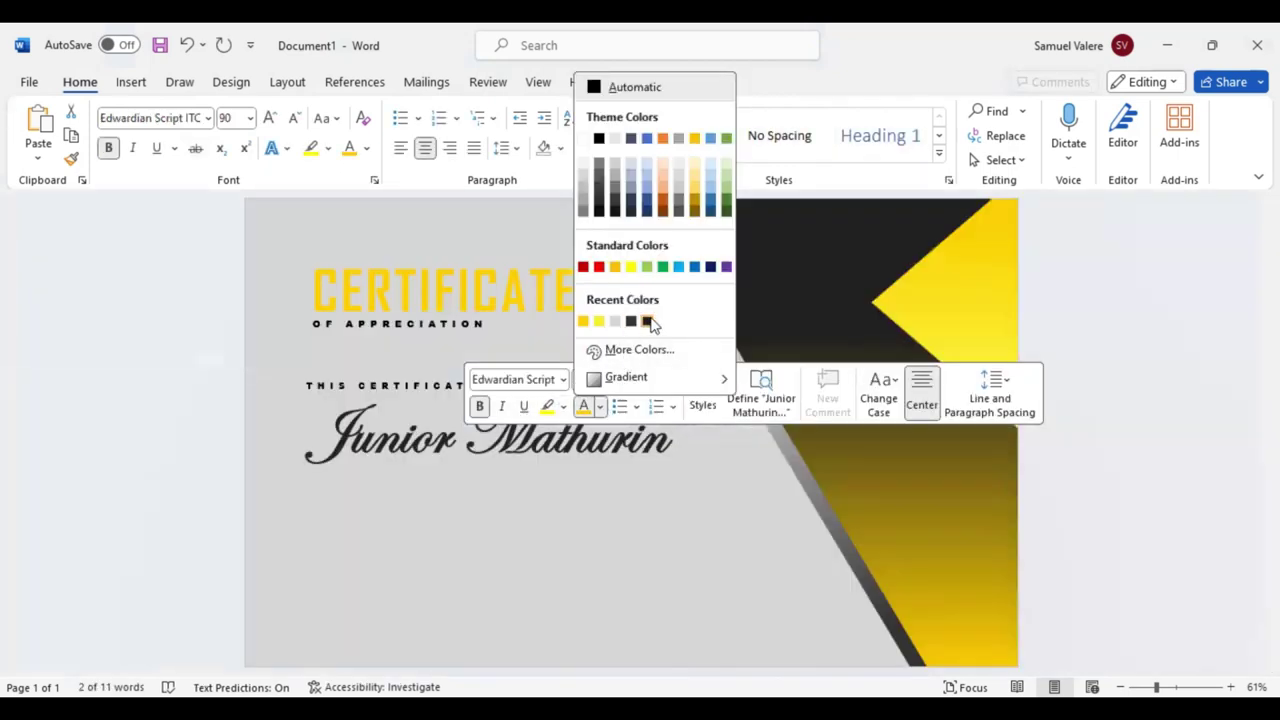
left_click(650, 323)
left_click(455, 383)
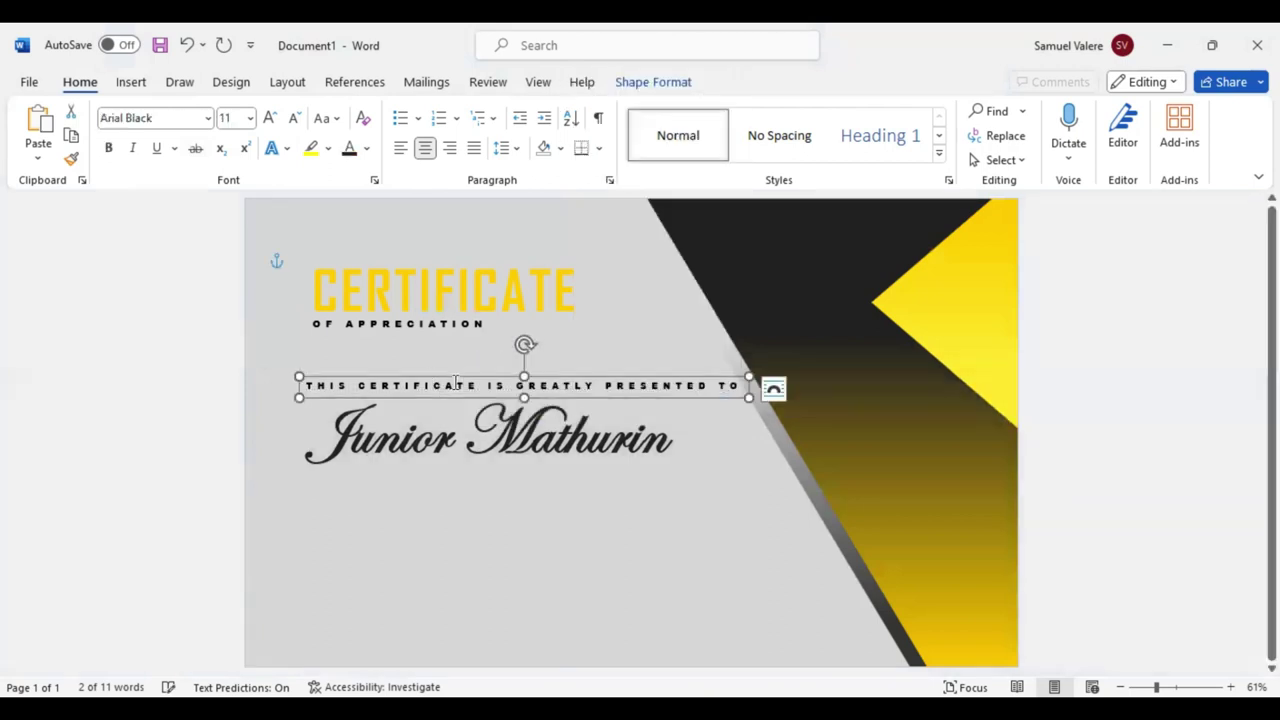
right_click(608, 445)
left_click(590, 350)
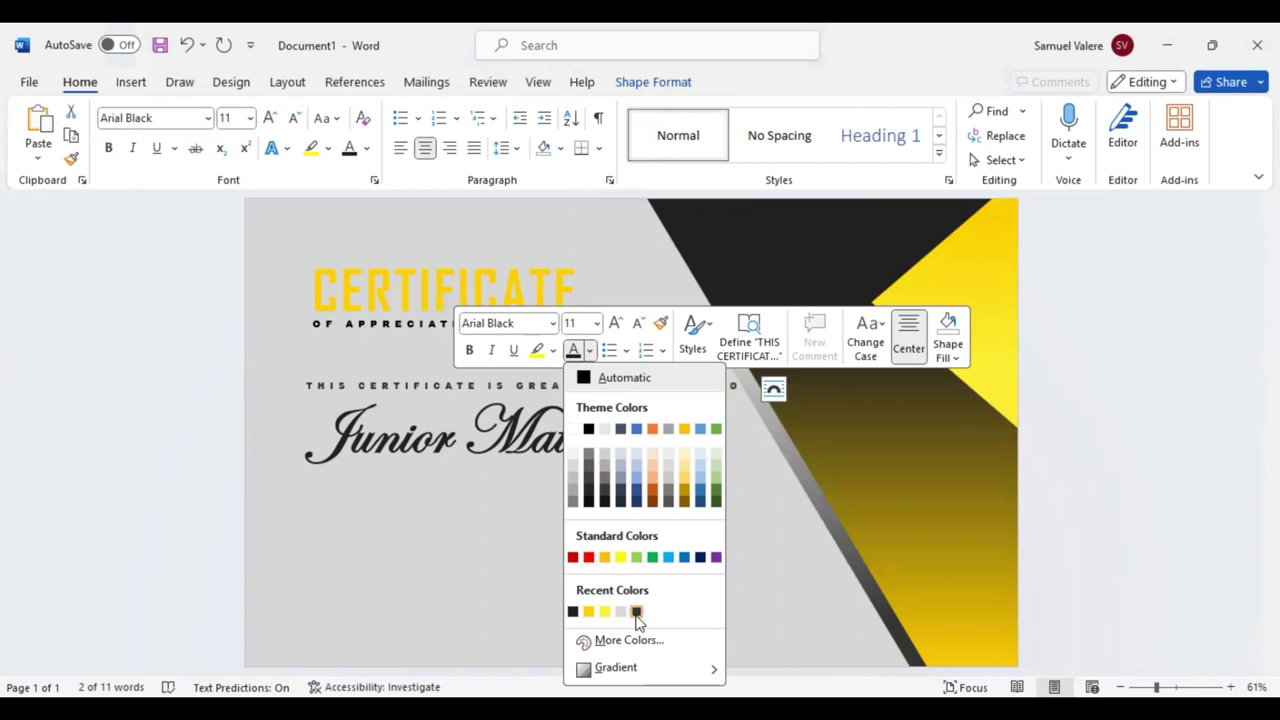
left_click(636, 614)
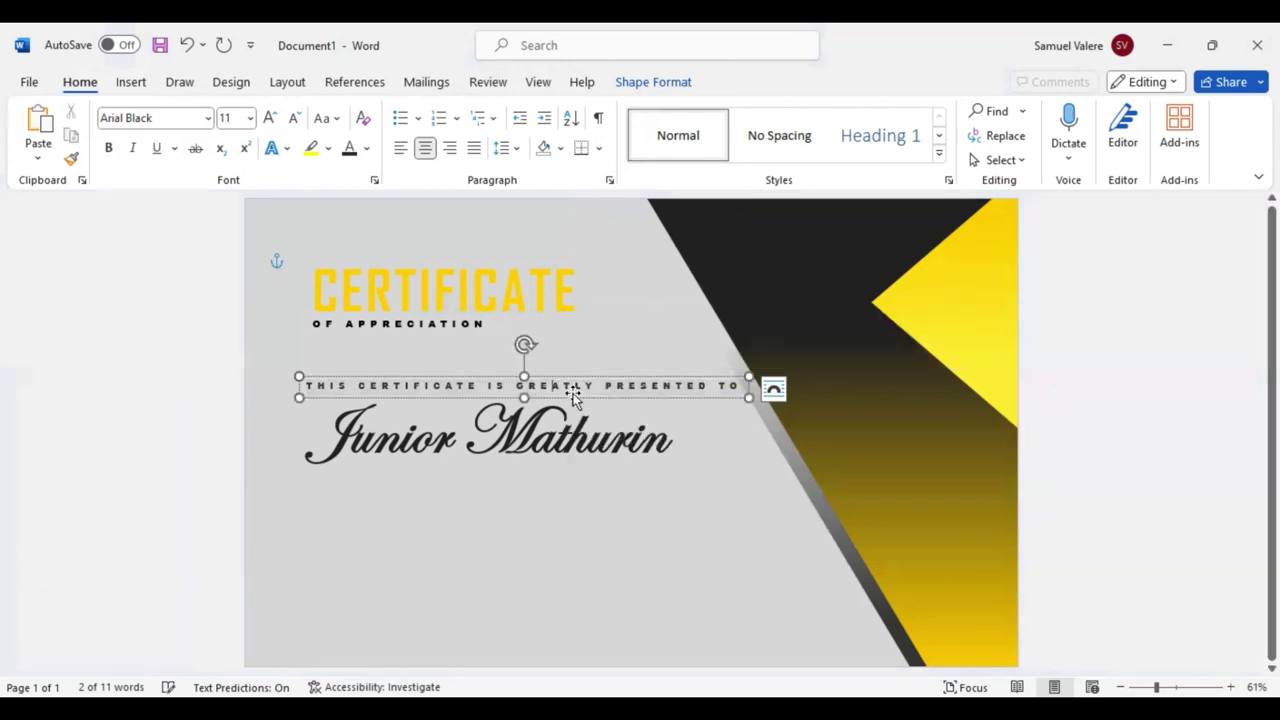
- Nudge the recipient name box slightly lower
left_click(573, 393)
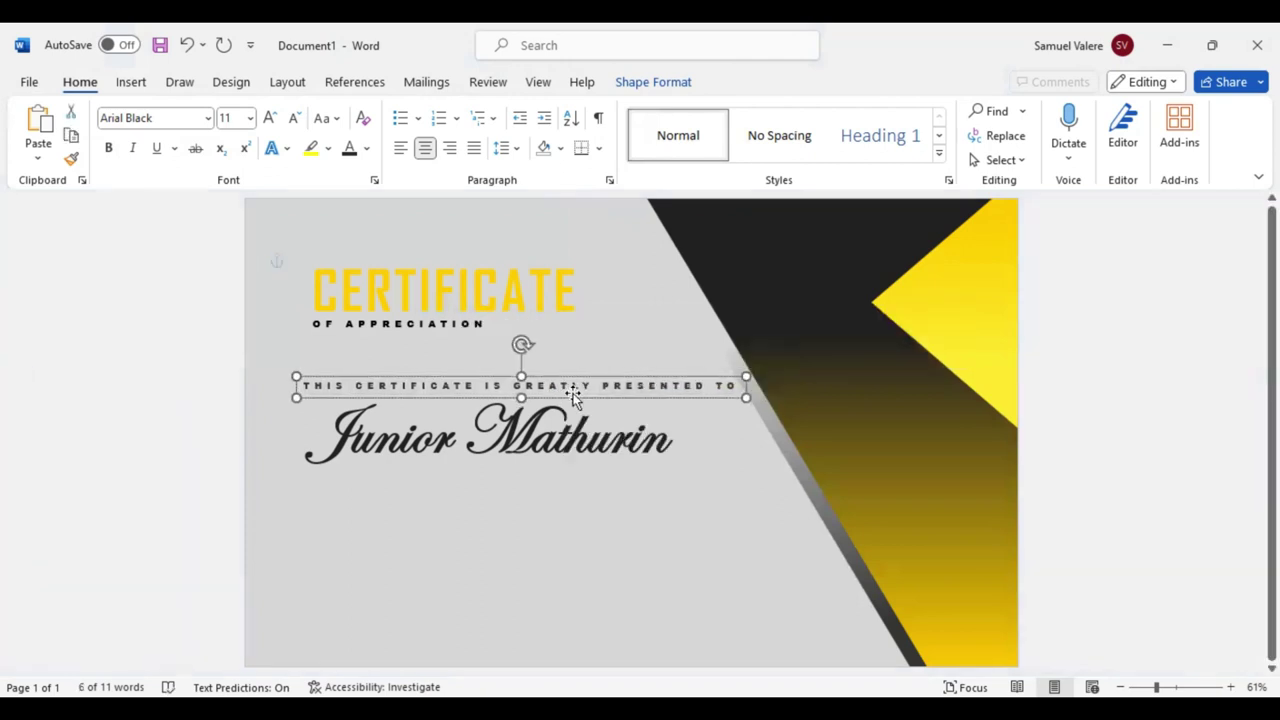
left_click(518, 477)
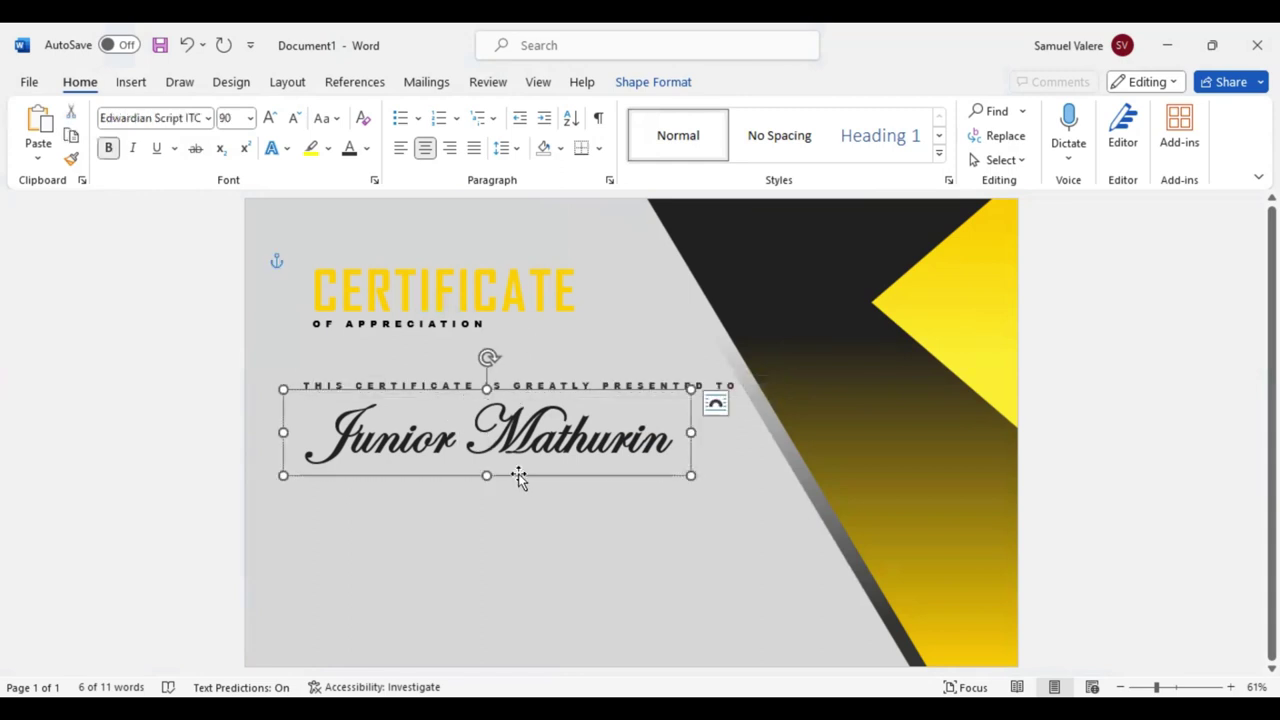
left_click_drag(518, 477, 518, 483)
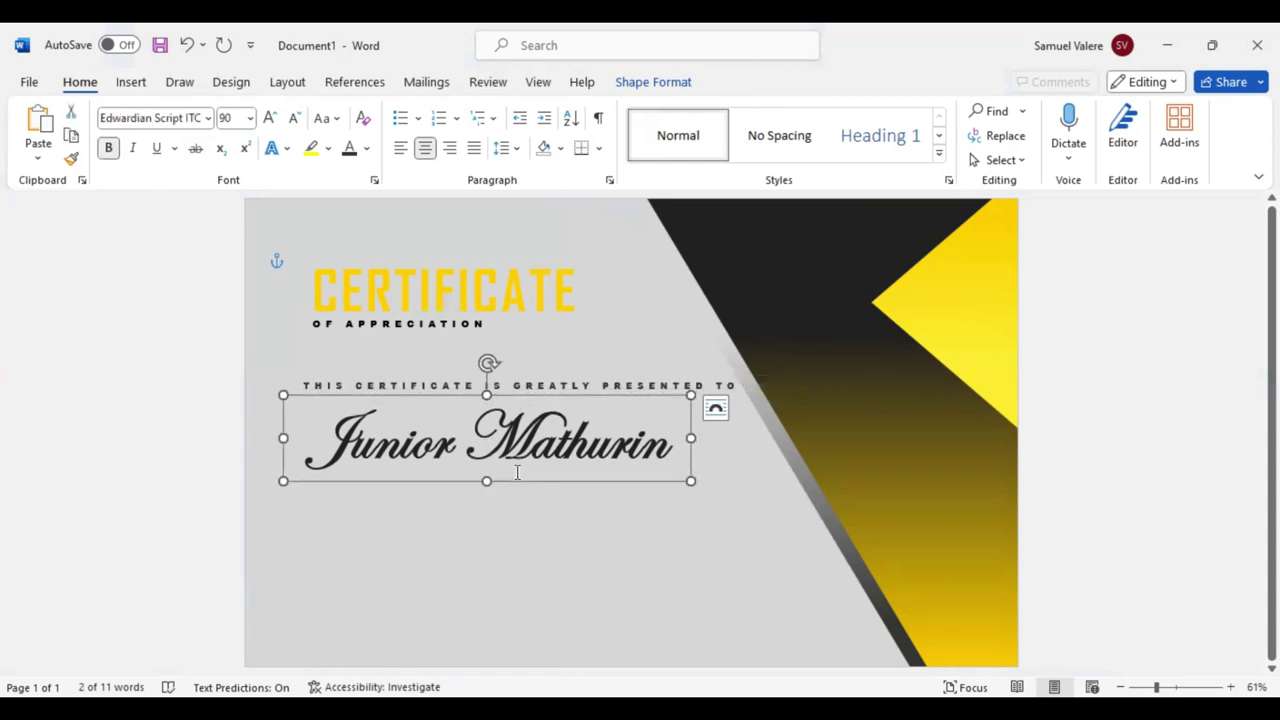
- Draw a text box below the recipient name and paste in the appreciation paragraph
left_click(131, 82)
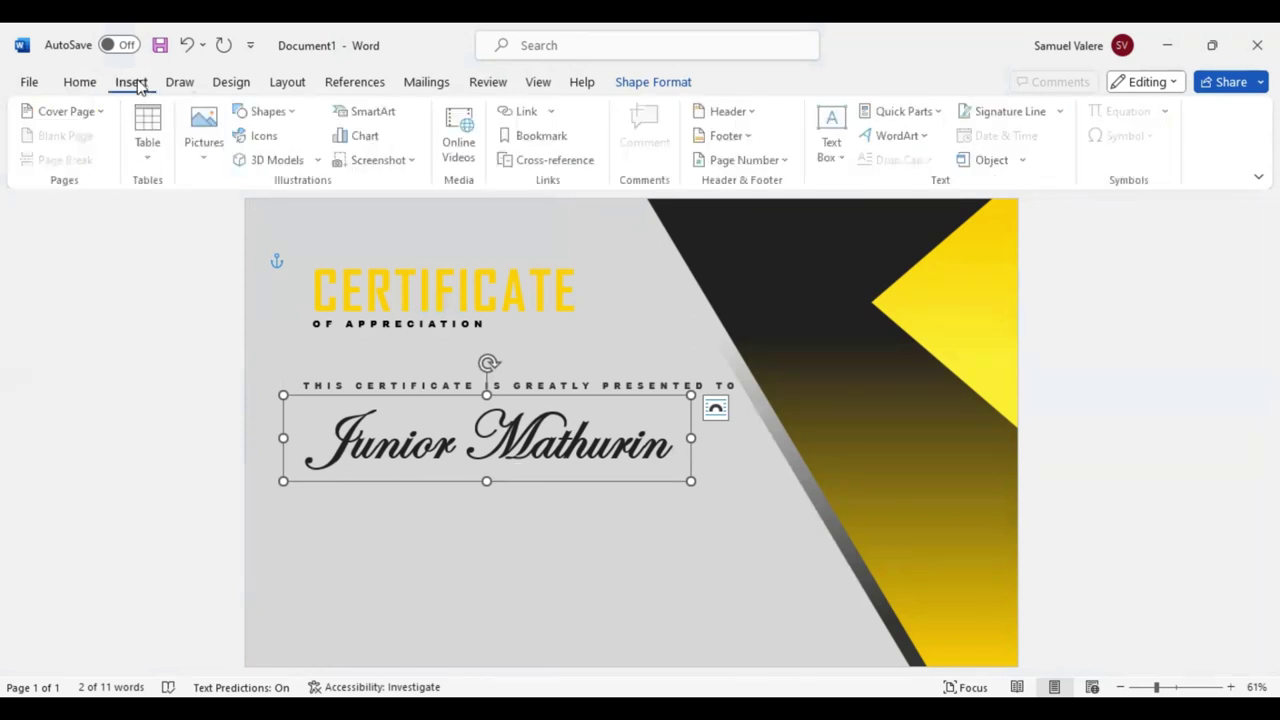
left_click(268, 111)
left_click(243, 160)
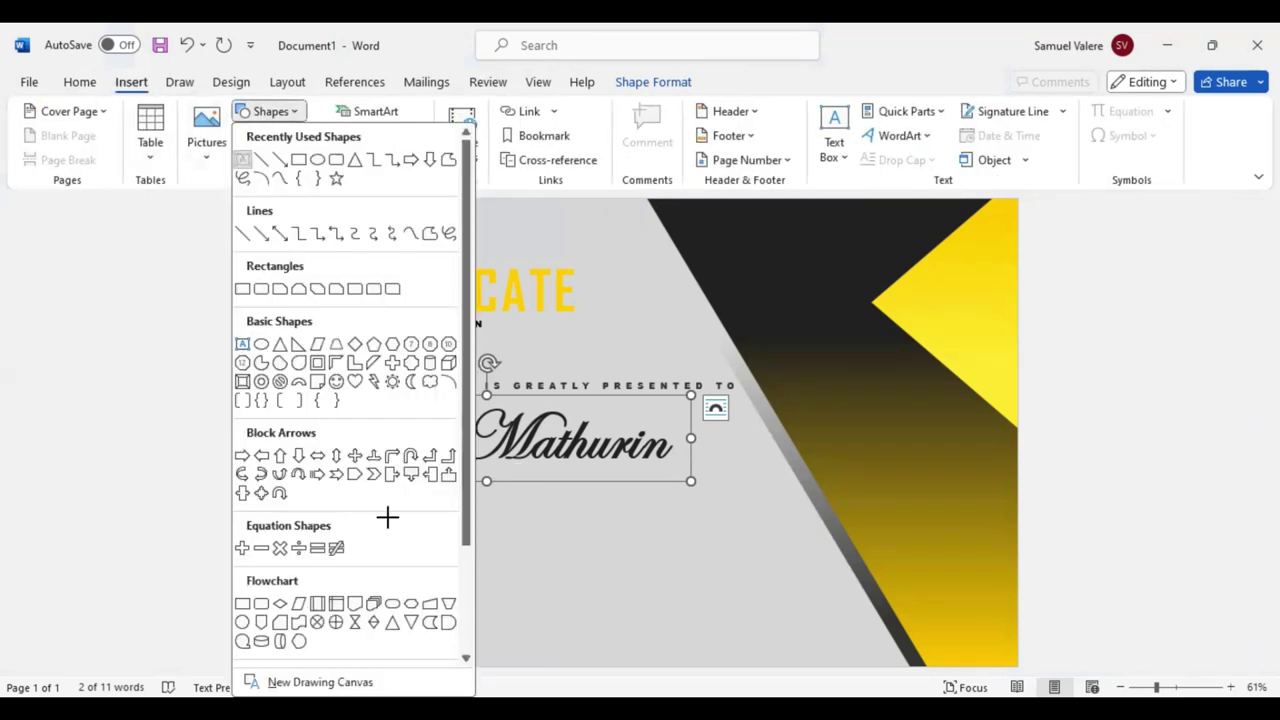
left_click_drag(387, 516, 697, 607)
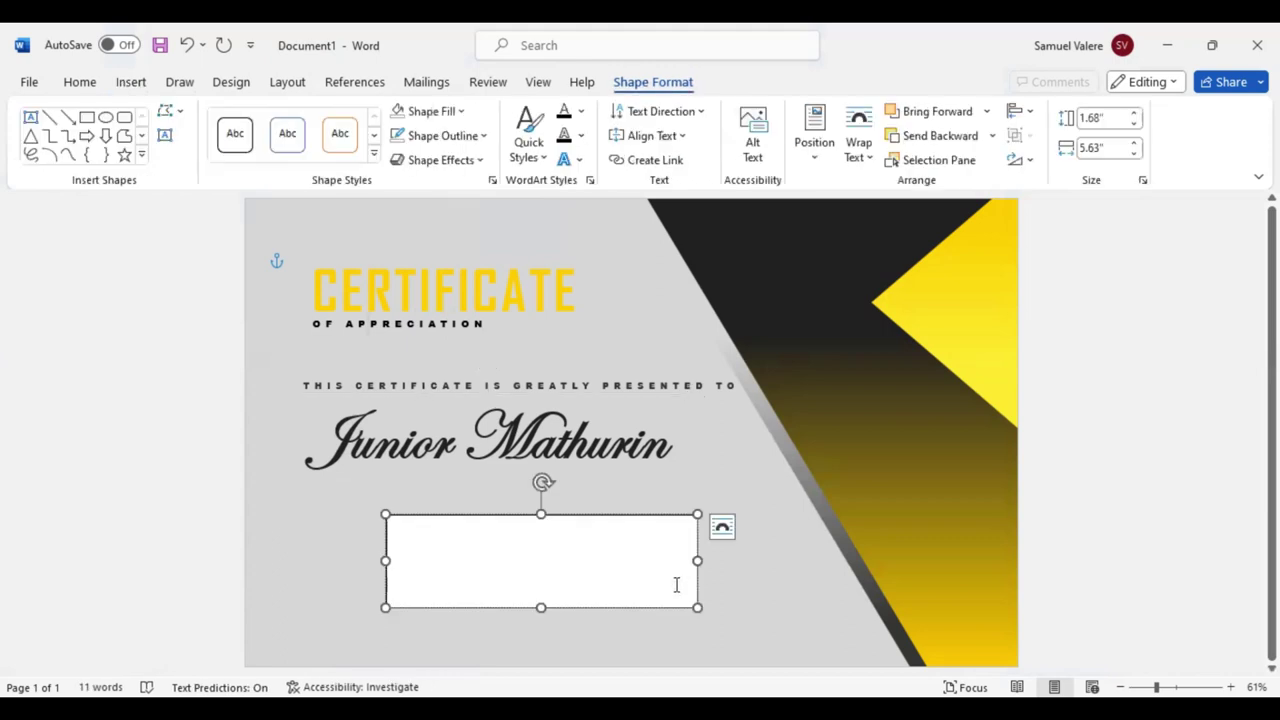
type("With immense gratitude, we acknowledge your outstanding accomplishments. Your consistent dedication, meticulous attention to detail, and relentless pursuit of perfection have transformed challenges into triumphs. This certificate serves as a tribute to your extraordinary contributions.")
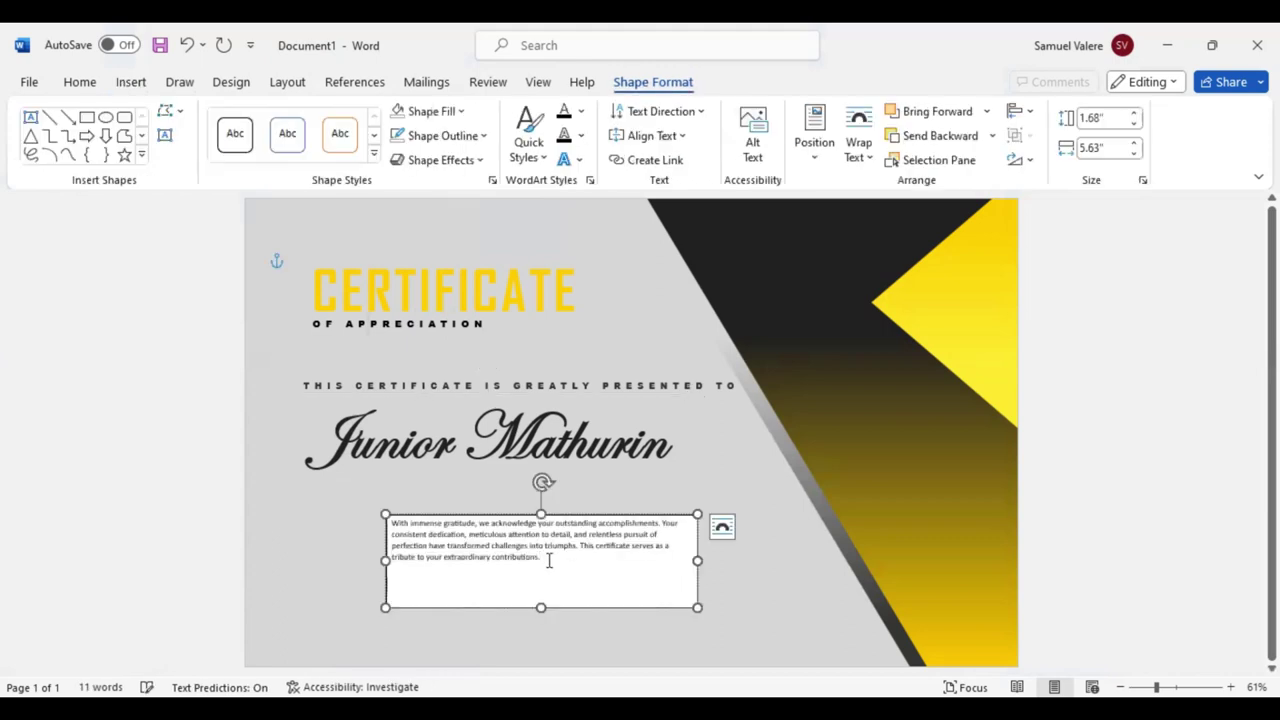
key("ctrl+a")
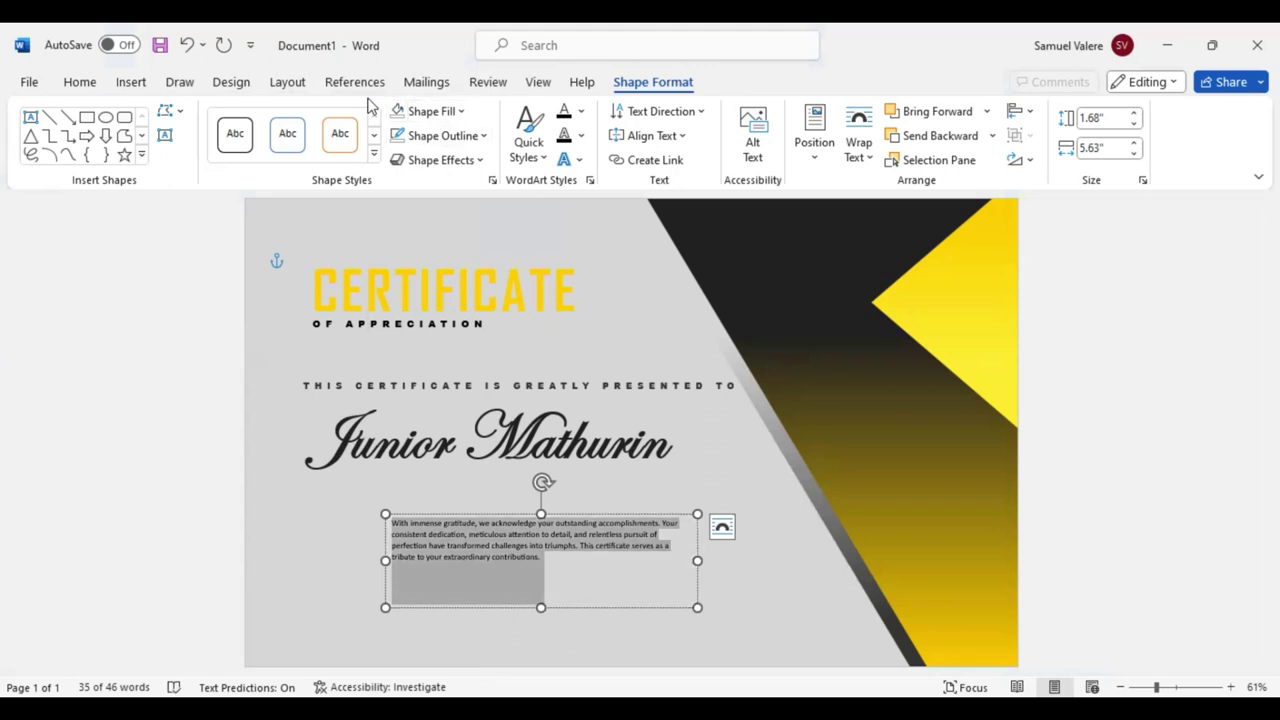
- Set the paragraph text to Georgia at size 16
left_click(79, 82)
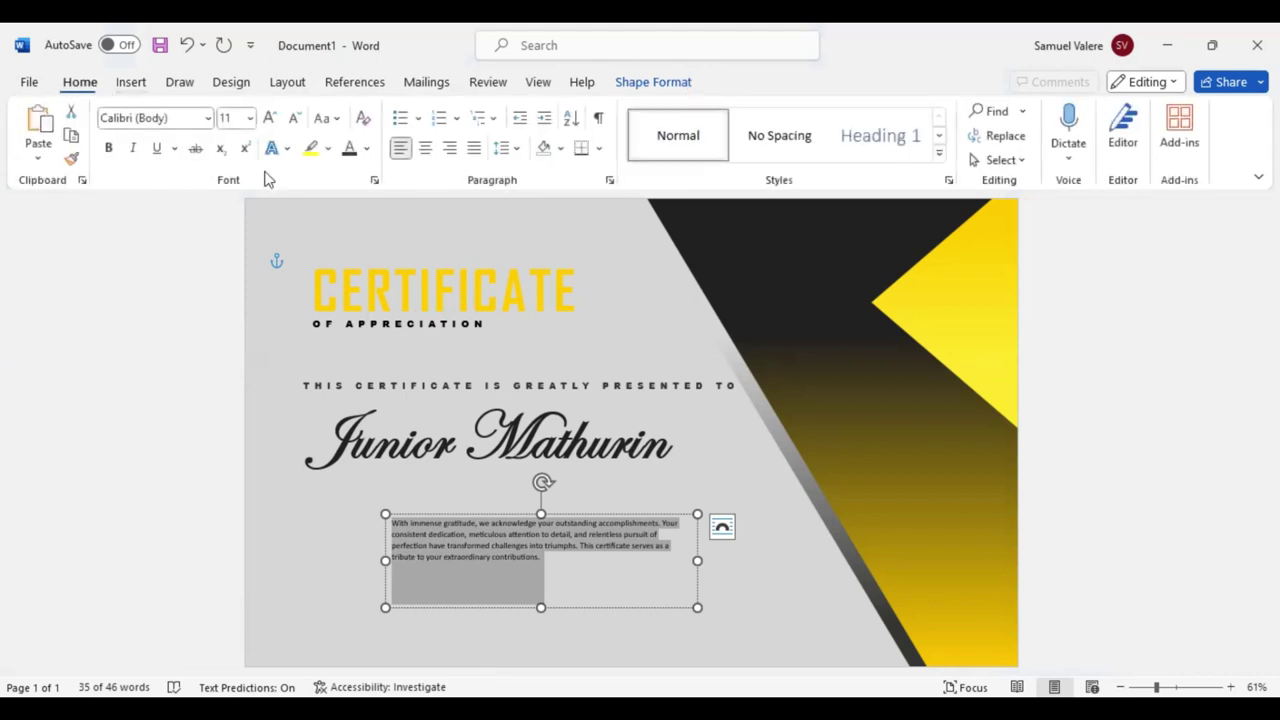
left_click(178, 119)
type("Georgia")
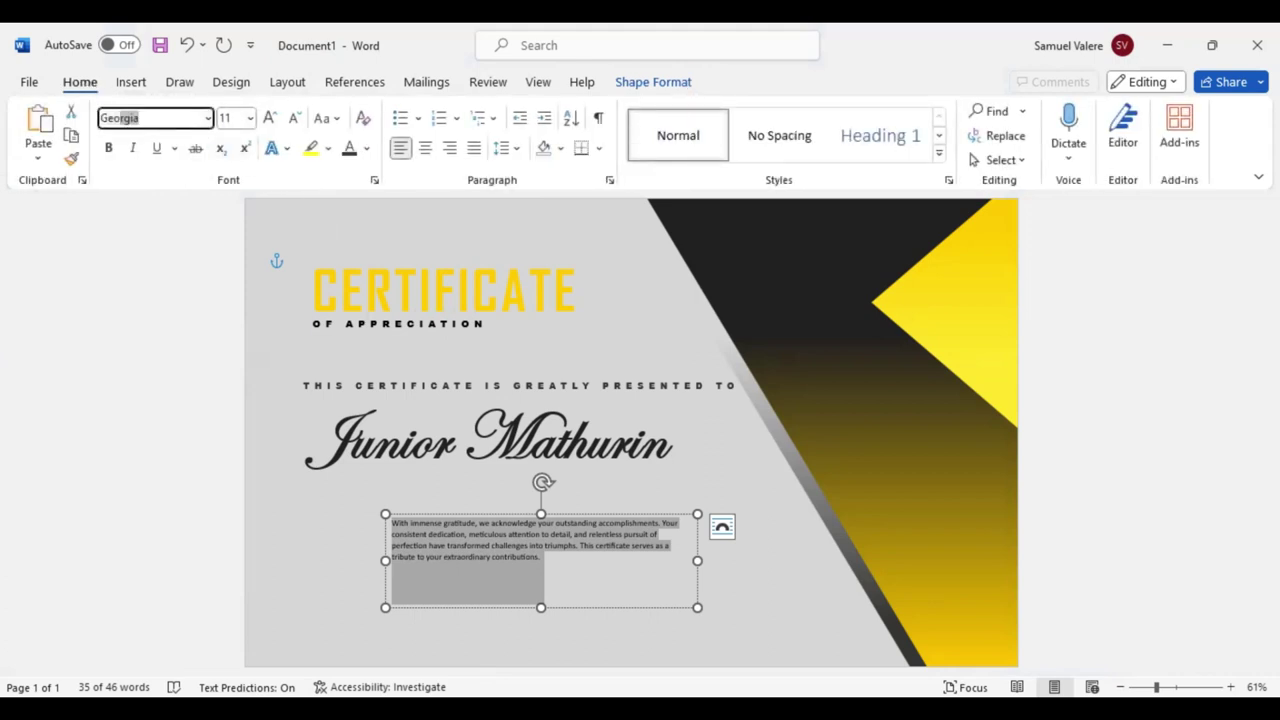
key("Return")
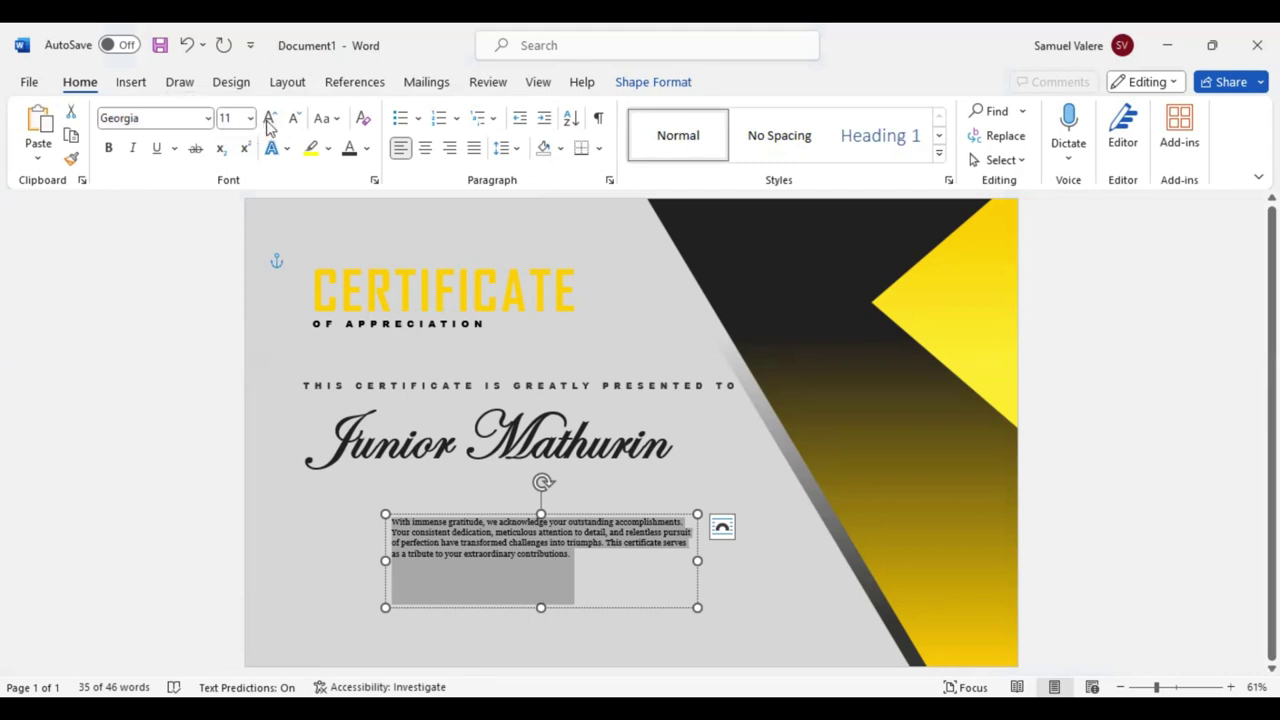
left_click(268, 118)
left_click(268, 118)
left_click(268, 118)
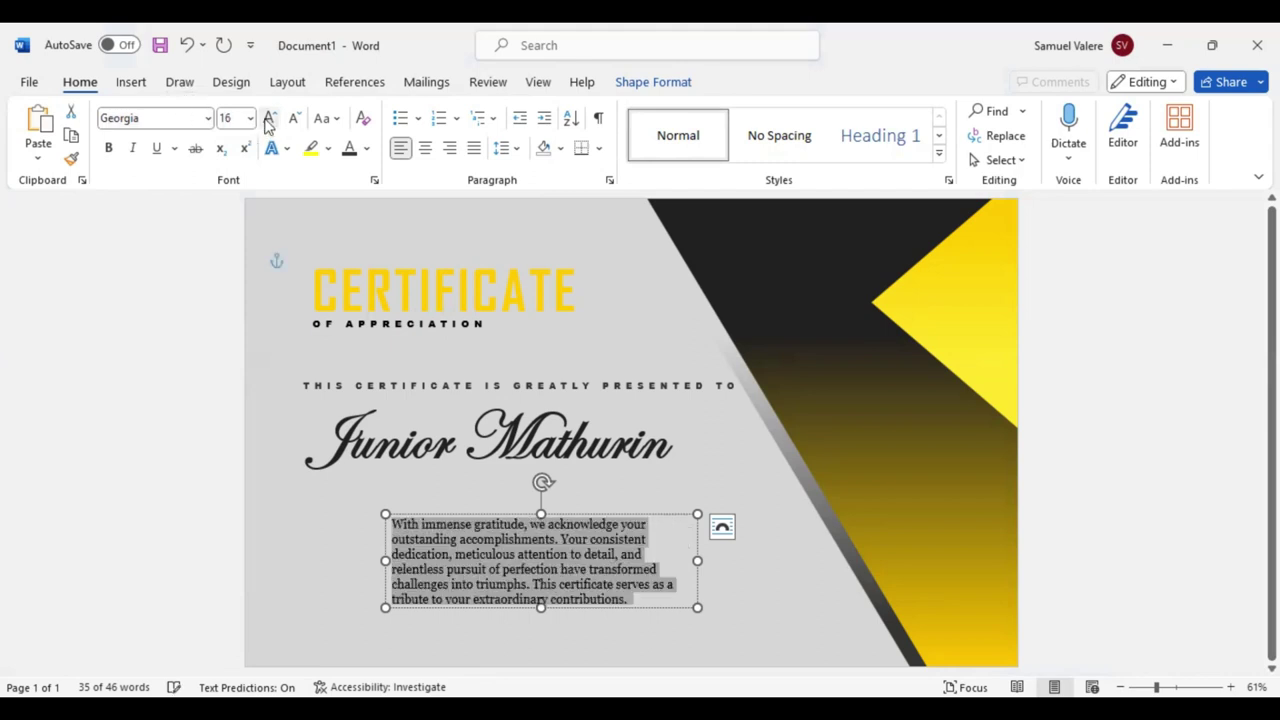
- Widen the paragraph box, align it under the name, and trim its height to fit
key("Escape")
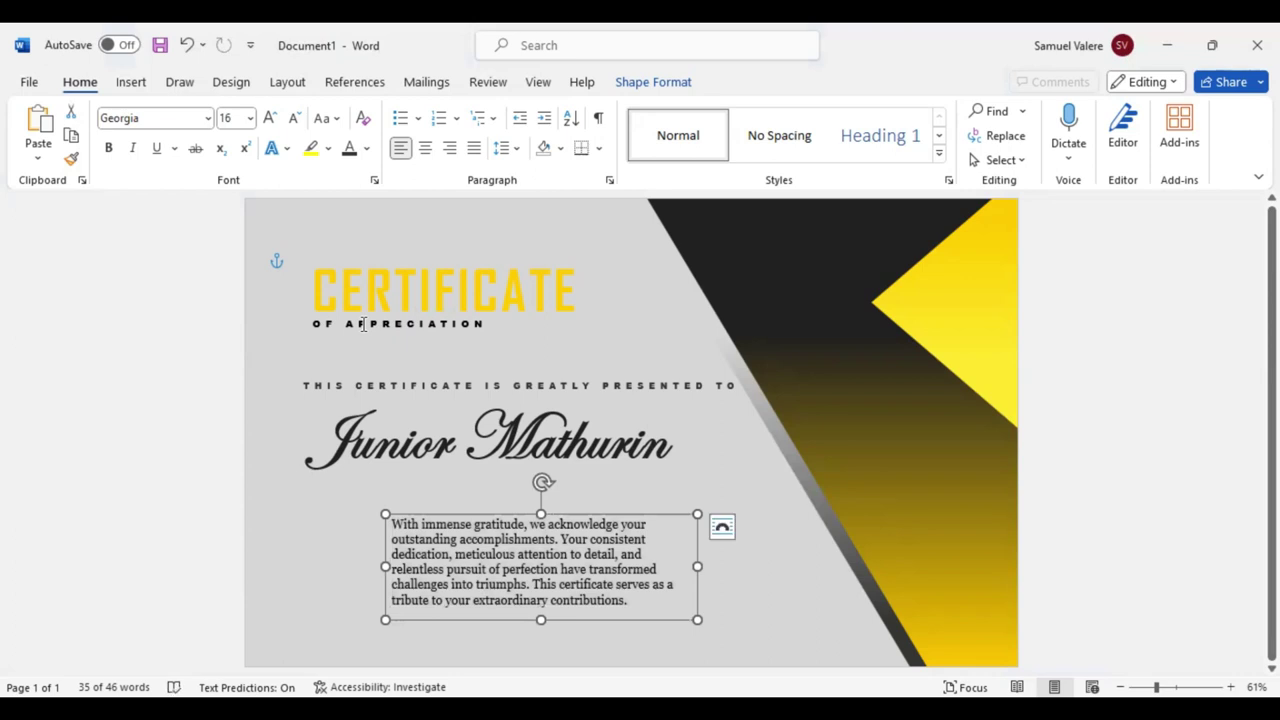
left_click_drag(697, 567, 785, 567)
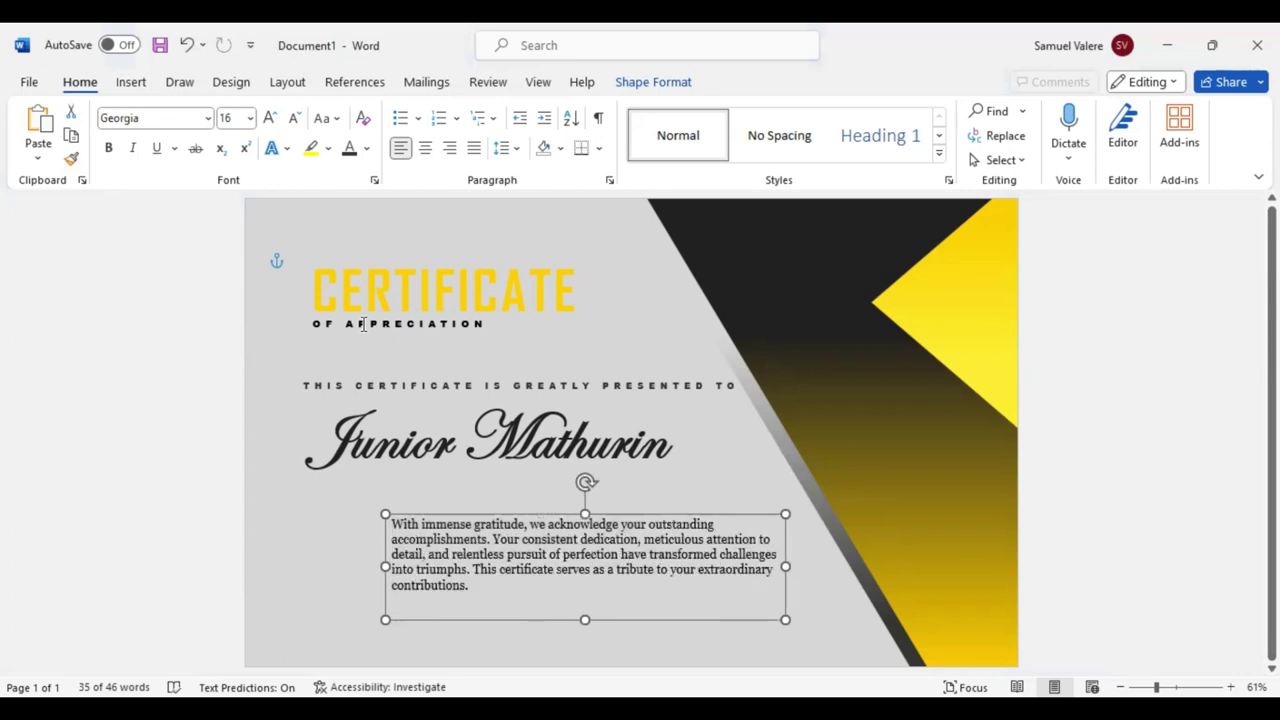
left_click_drag(585, 619, 499, 610)
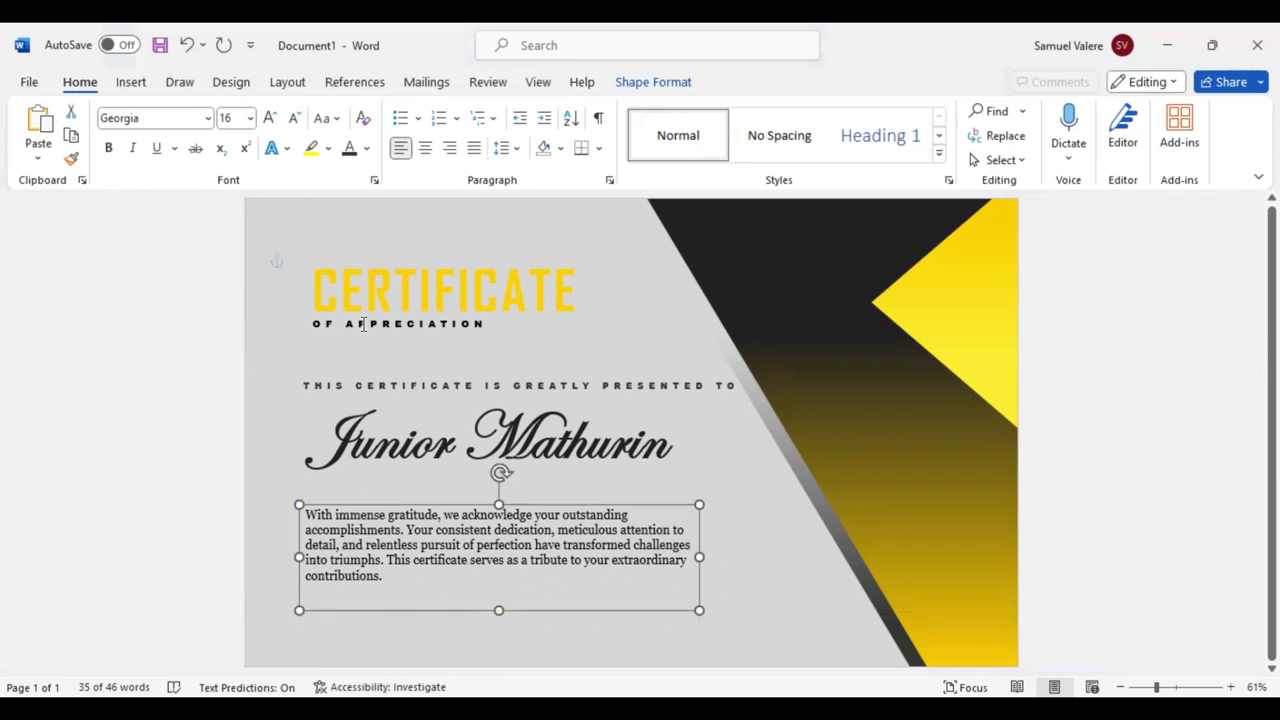
key("Up")
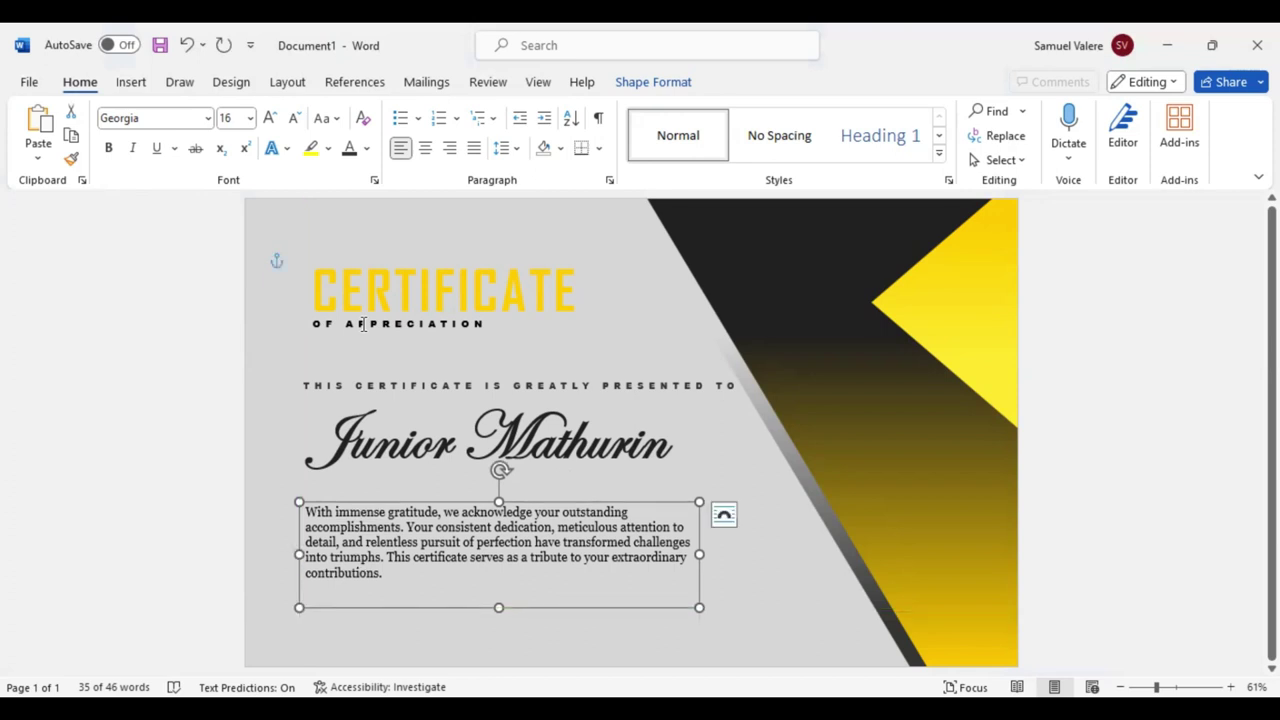
key("Up")
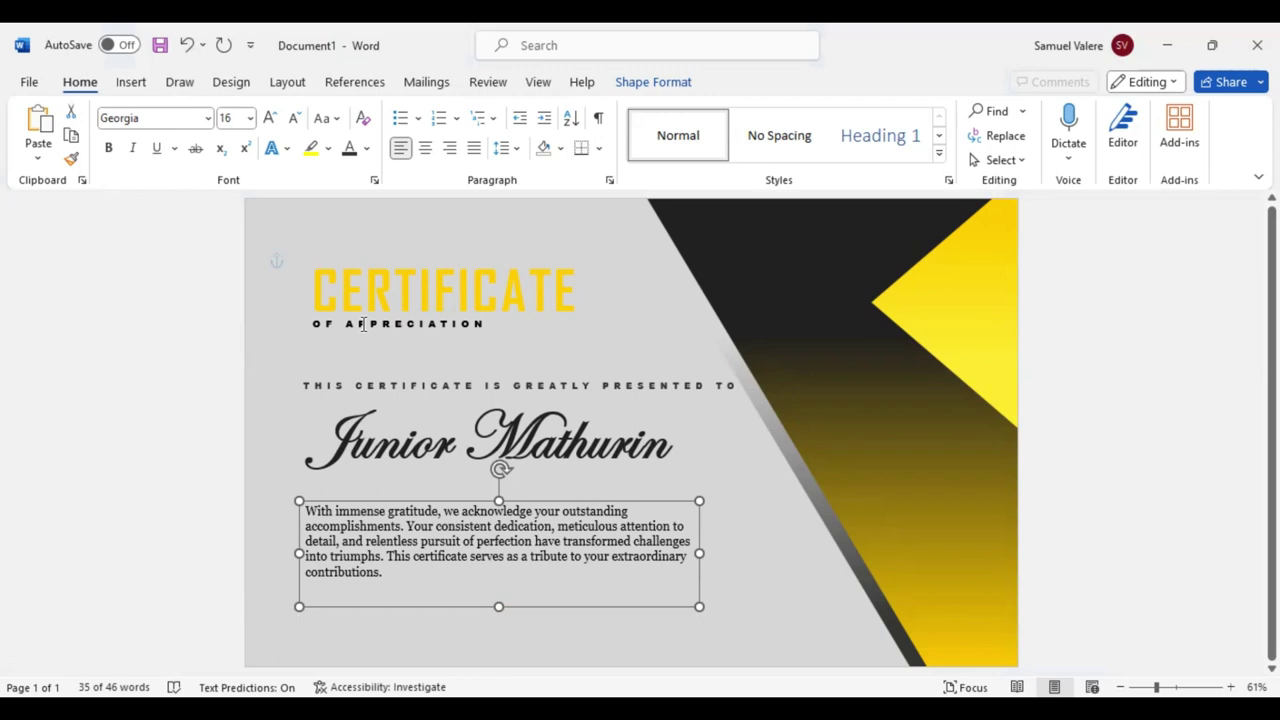
key("Up")
key("shift+Up")
key("shift+Up")
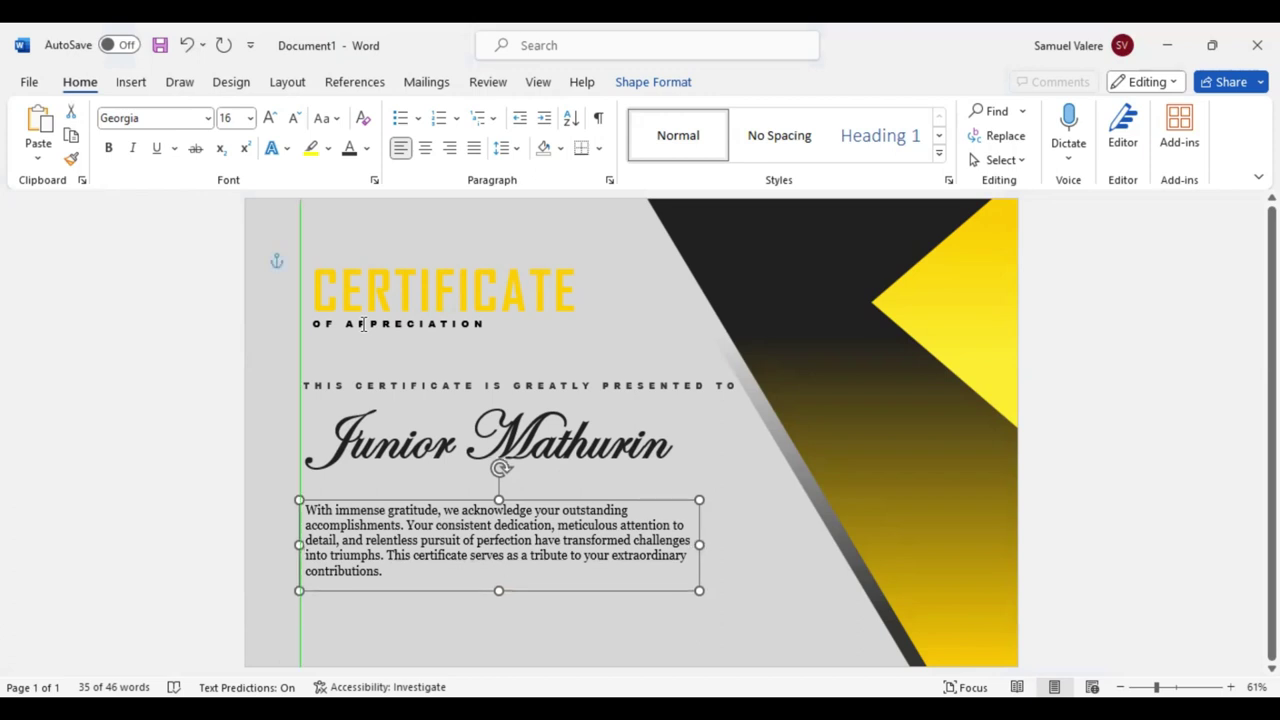
key("shift+Up")
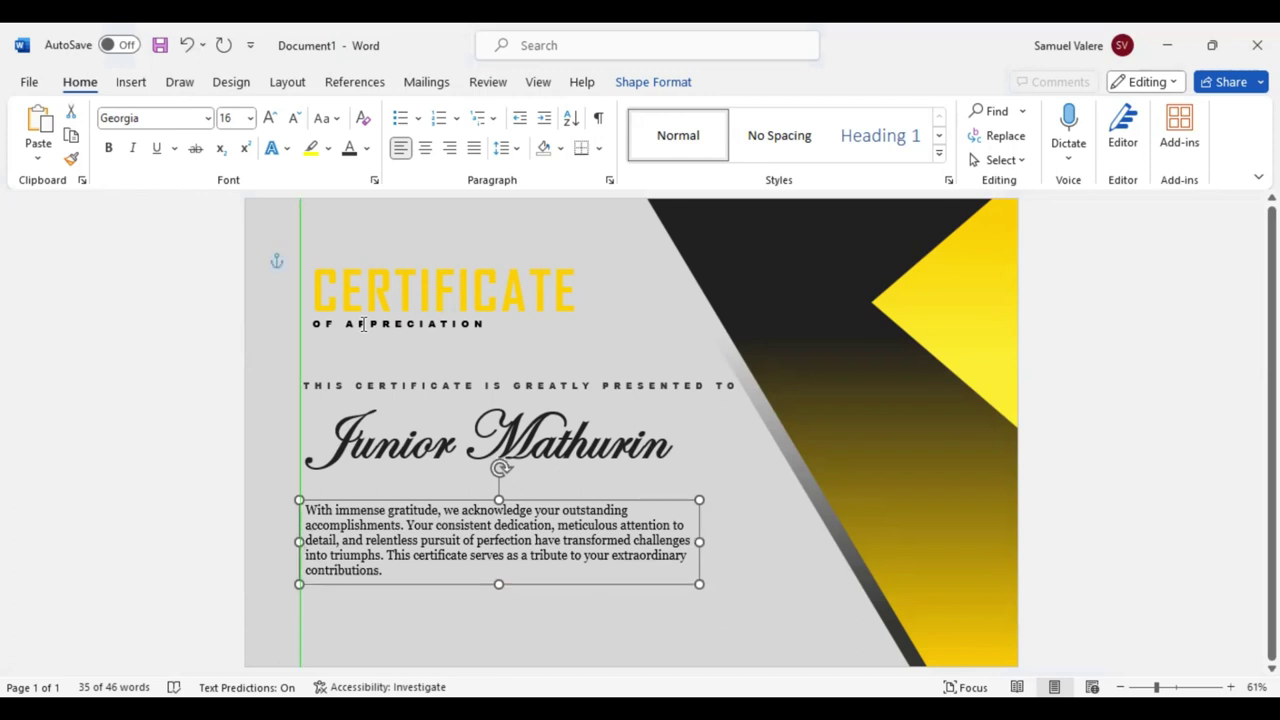
key("shift+Down")
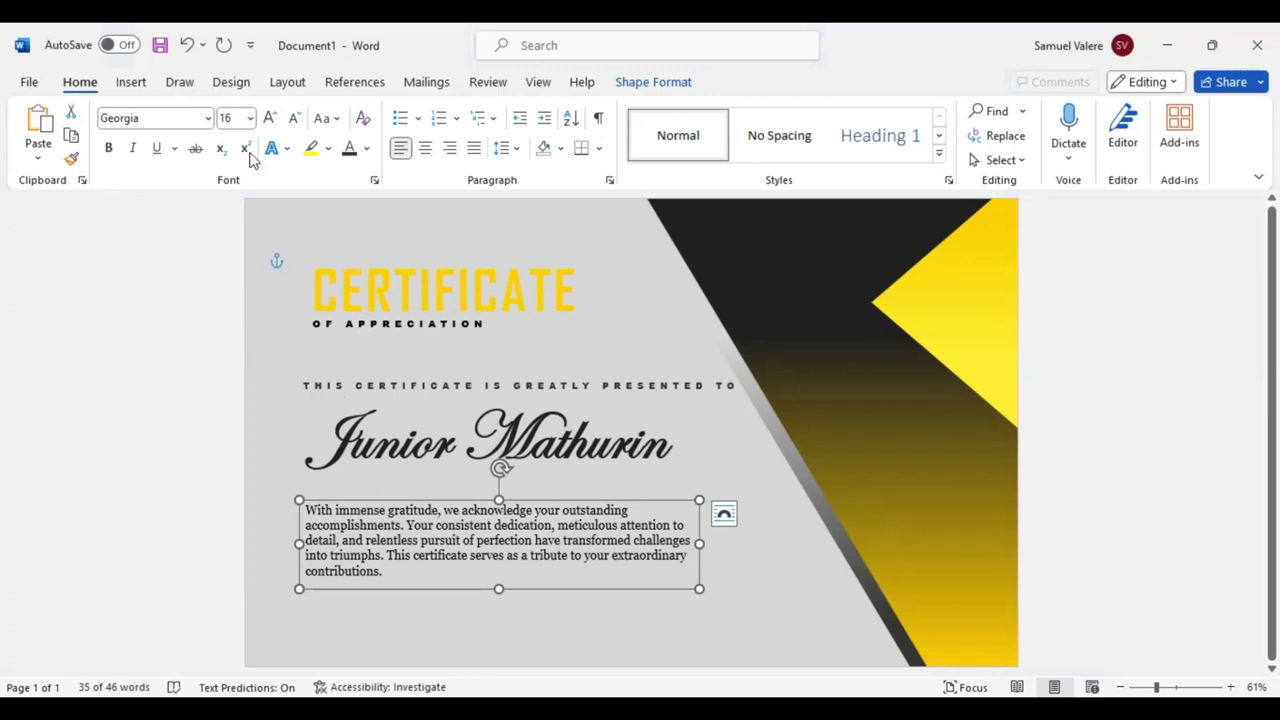
- Draw a small text box below the paragraph and type Signature
left_click(131, 82)
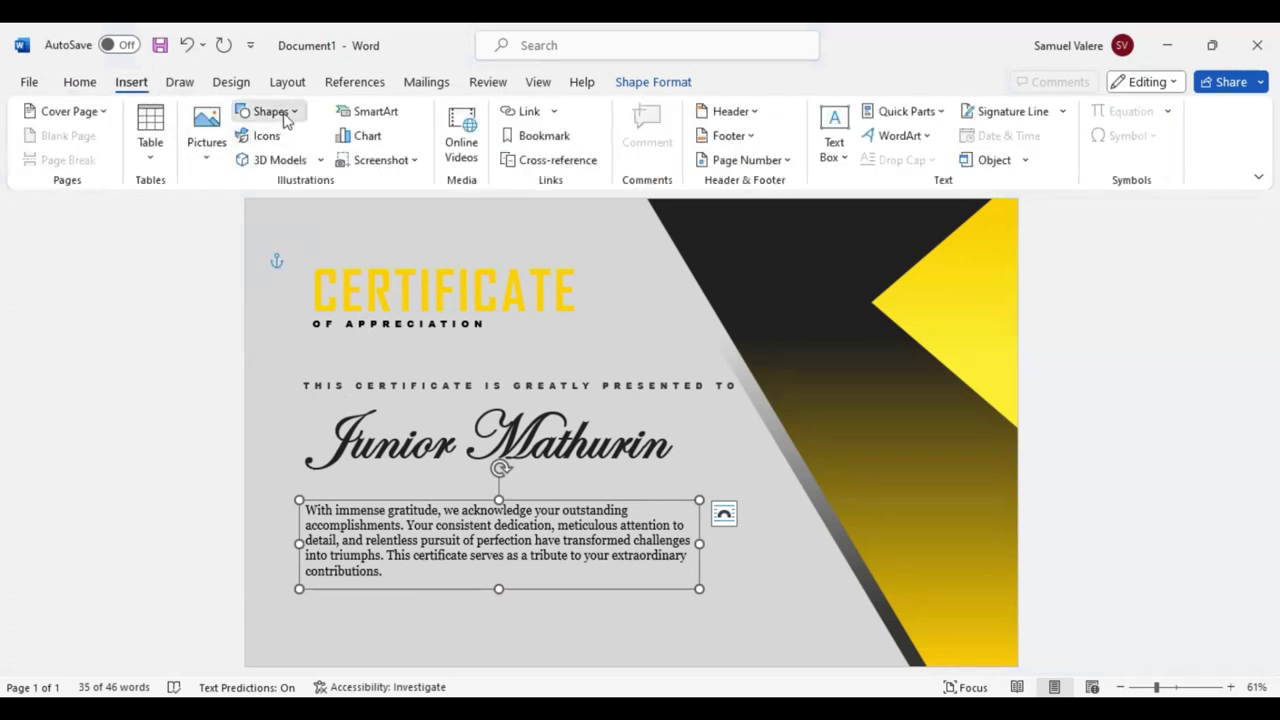
left_click(270, 111)
left_click(242, 160)
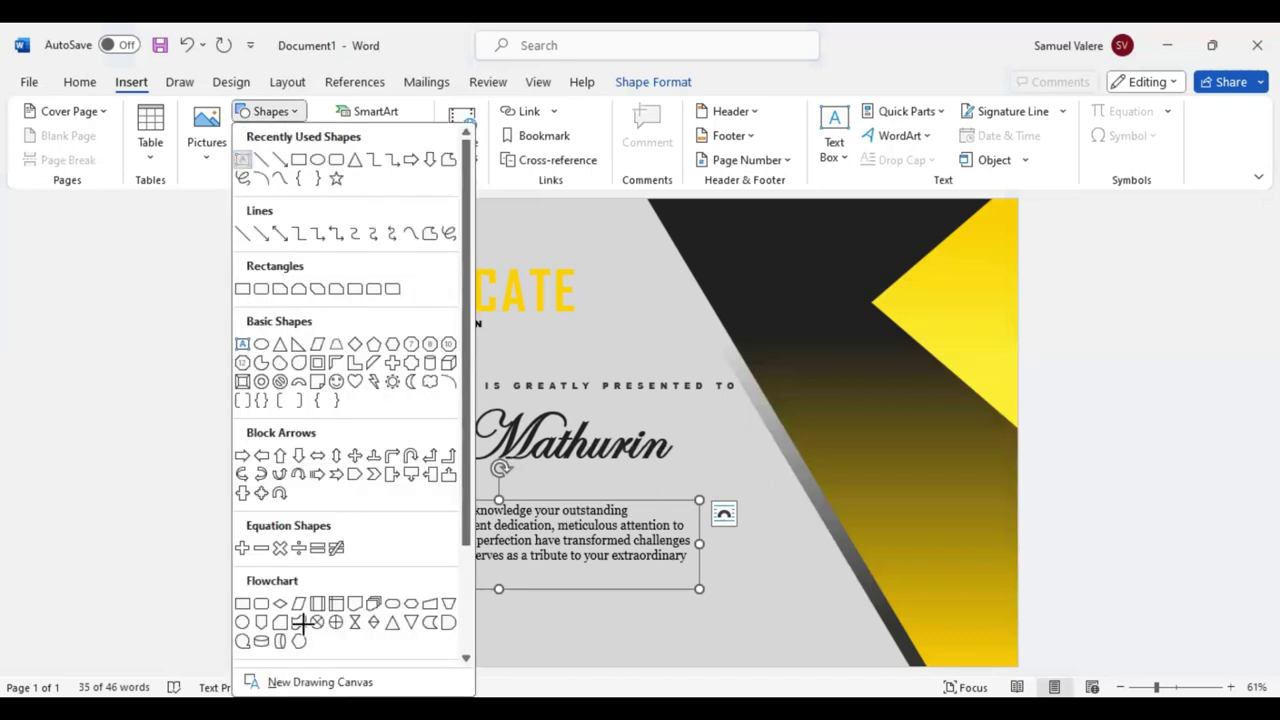
left_click_drag(304, 626, 373, 638)
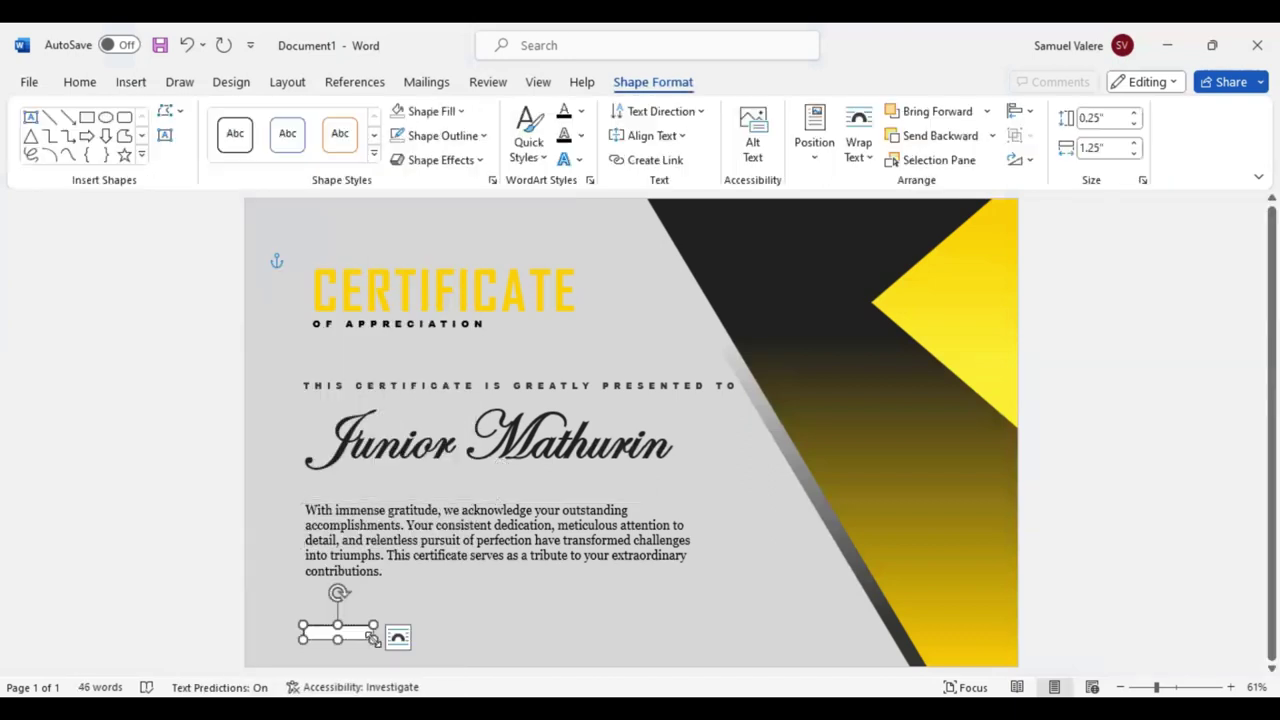
type("s")
- Format the label as centred, UPPERCASE Georgia and resize its box
double_click(325, 633)
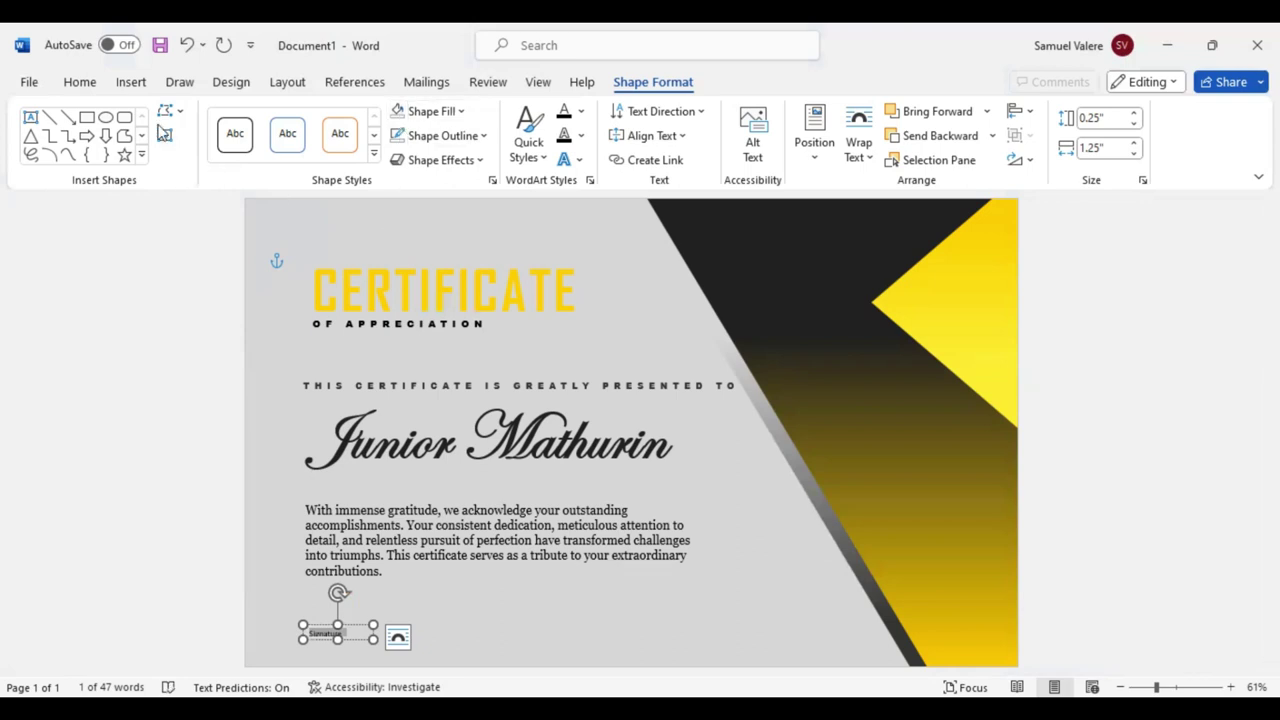
left_click(80, 82)
left_click(425, 147)
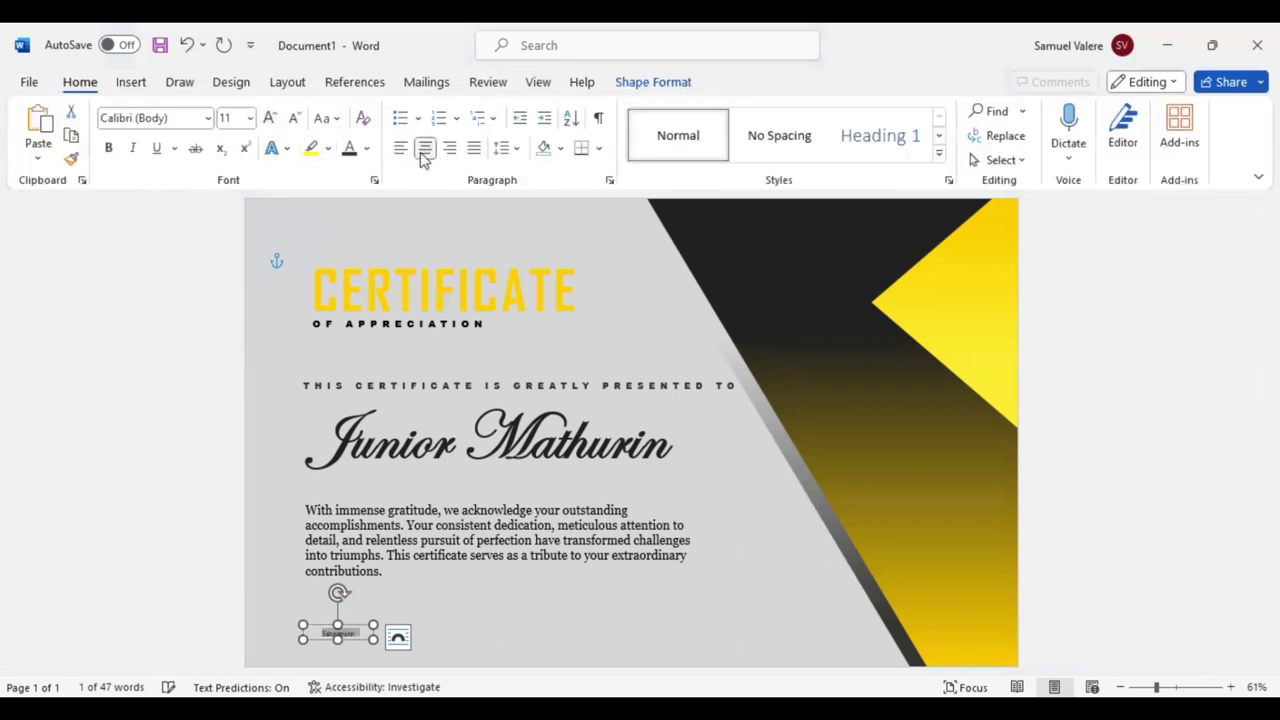
left_click(172, 118)
type("Georgia")
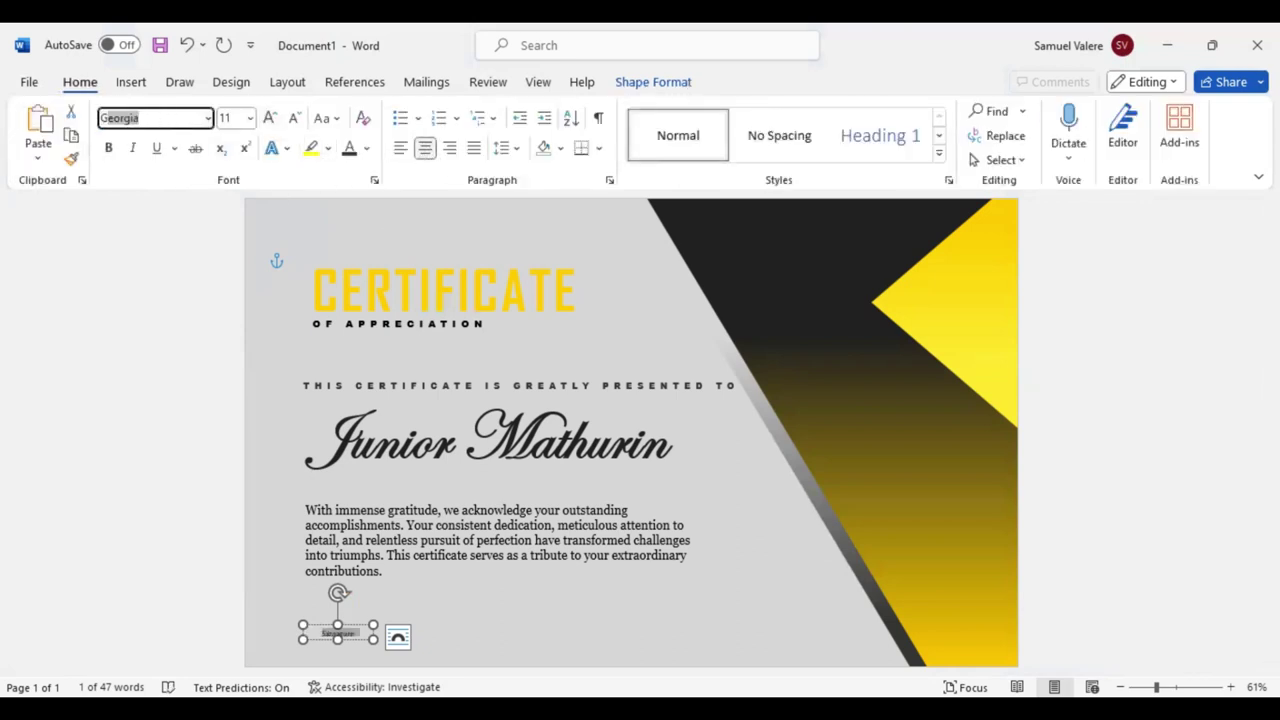
key("Return")
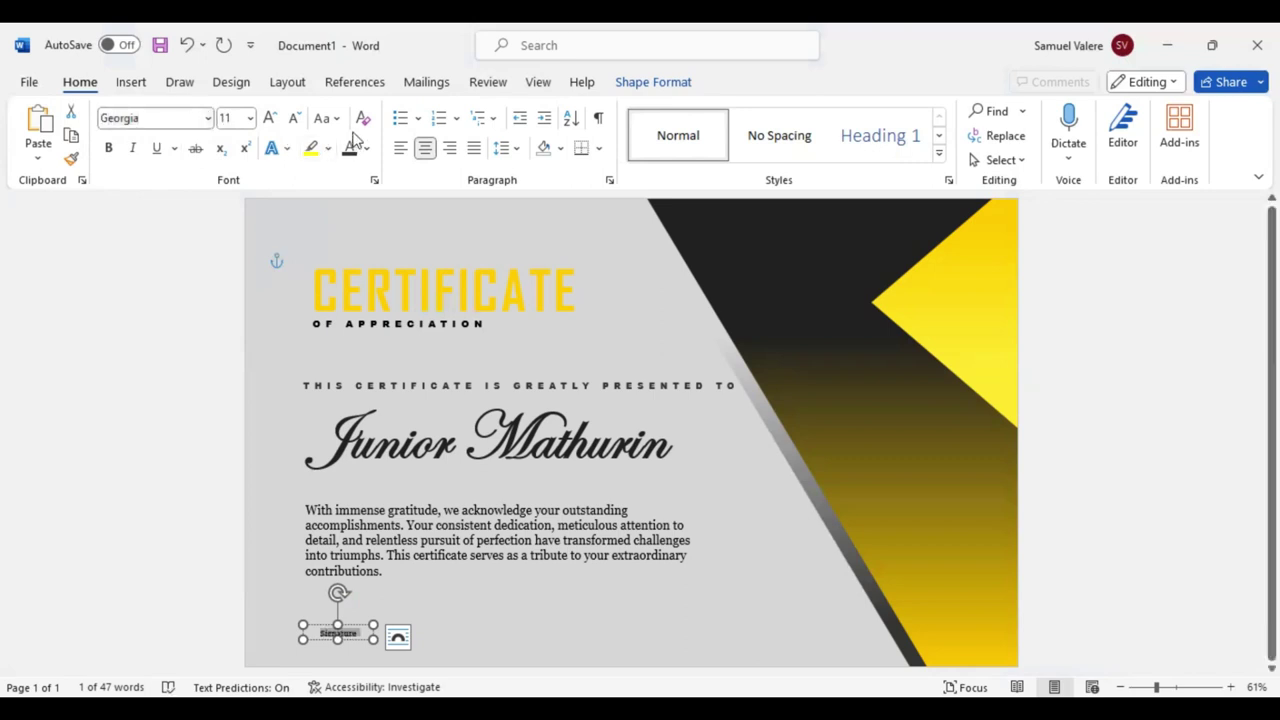
left_click(334, 120)
left_click(362, 194)
left_click_drag(337, 640, 343, 647)
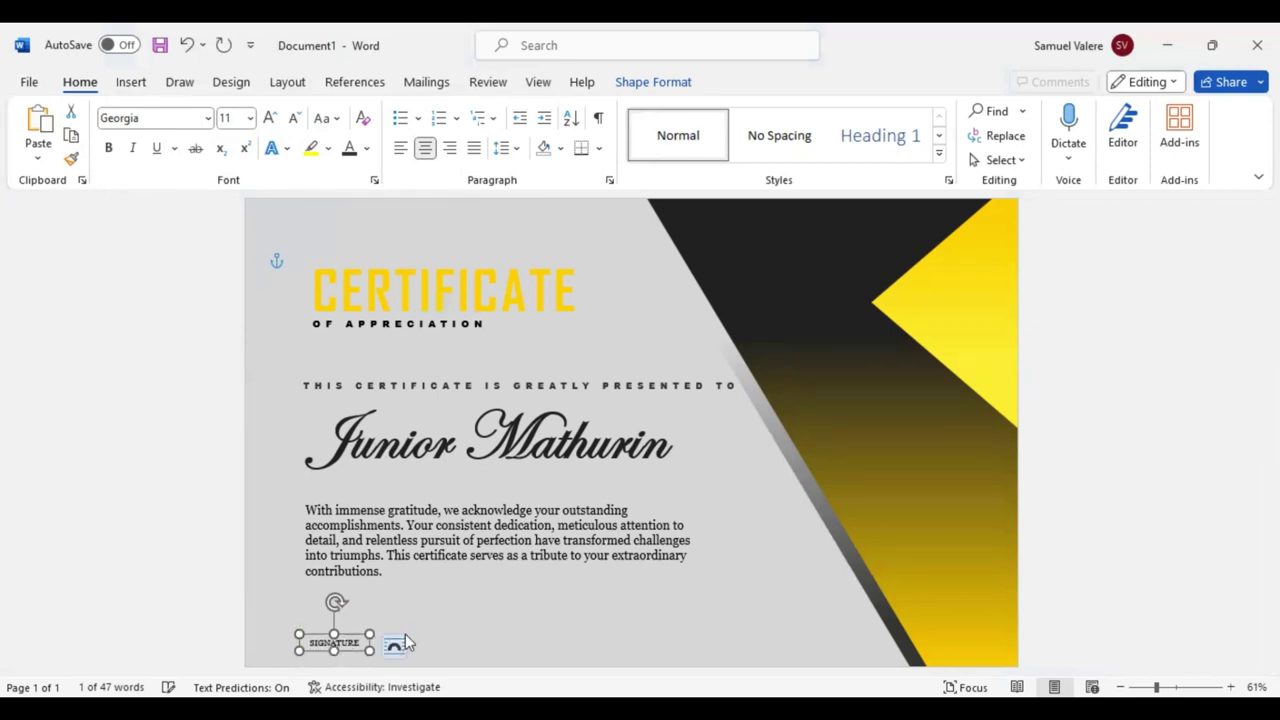
- Duplicate the SIGNATURE label and line the copy up with the original
double_click(353, 642)
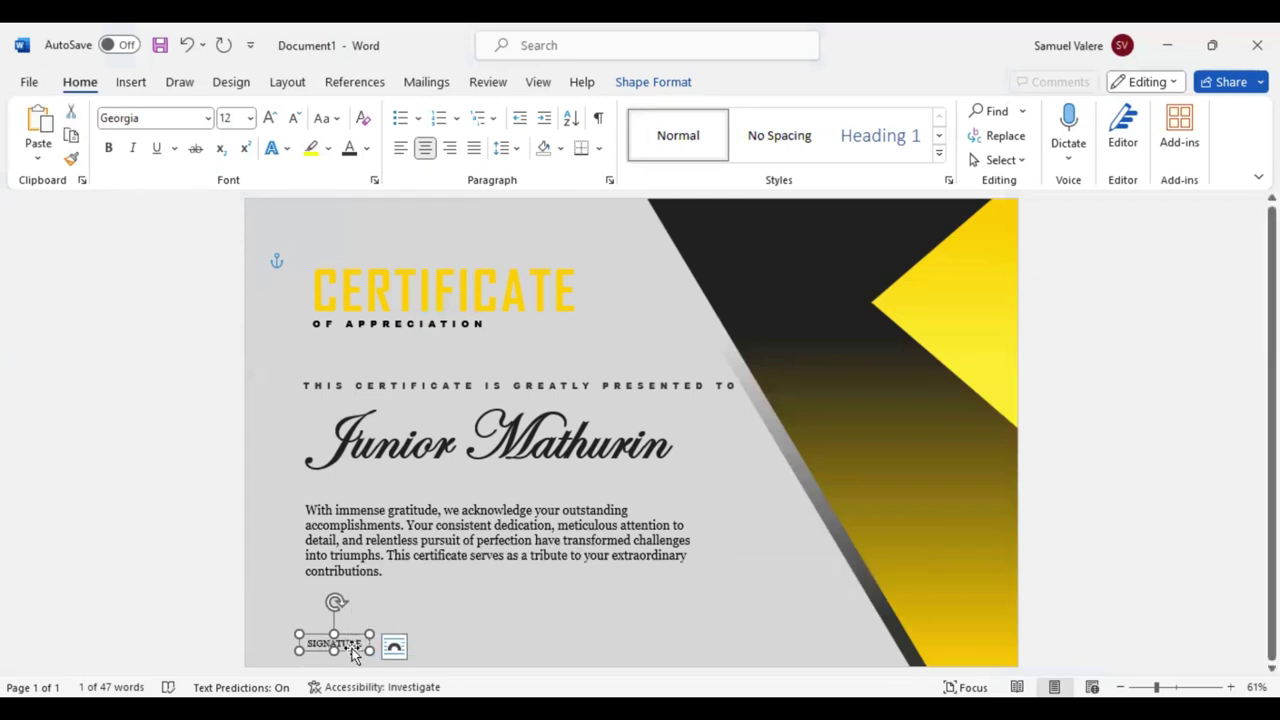
key("ctrl+d")
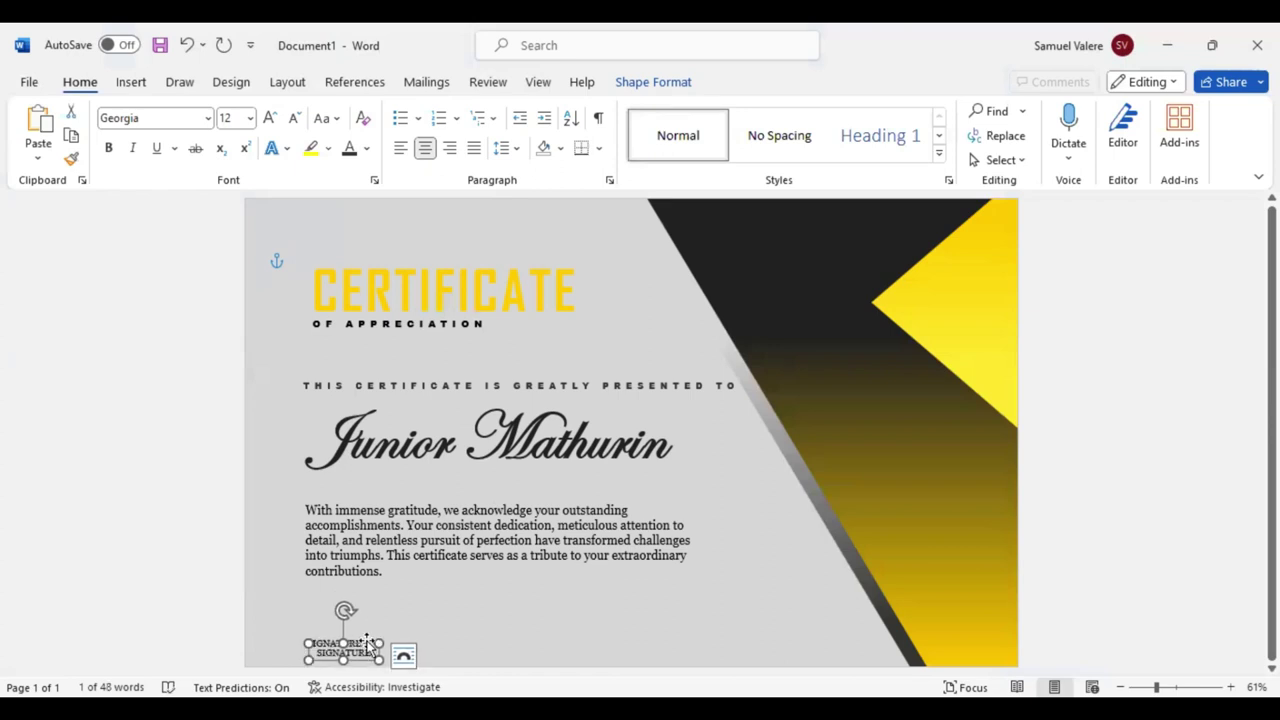
mouse_move(366, 648)
left_mouse_down()
mouse_move(391, 628)
mouse_move(357, 632)
left_mouse_up()
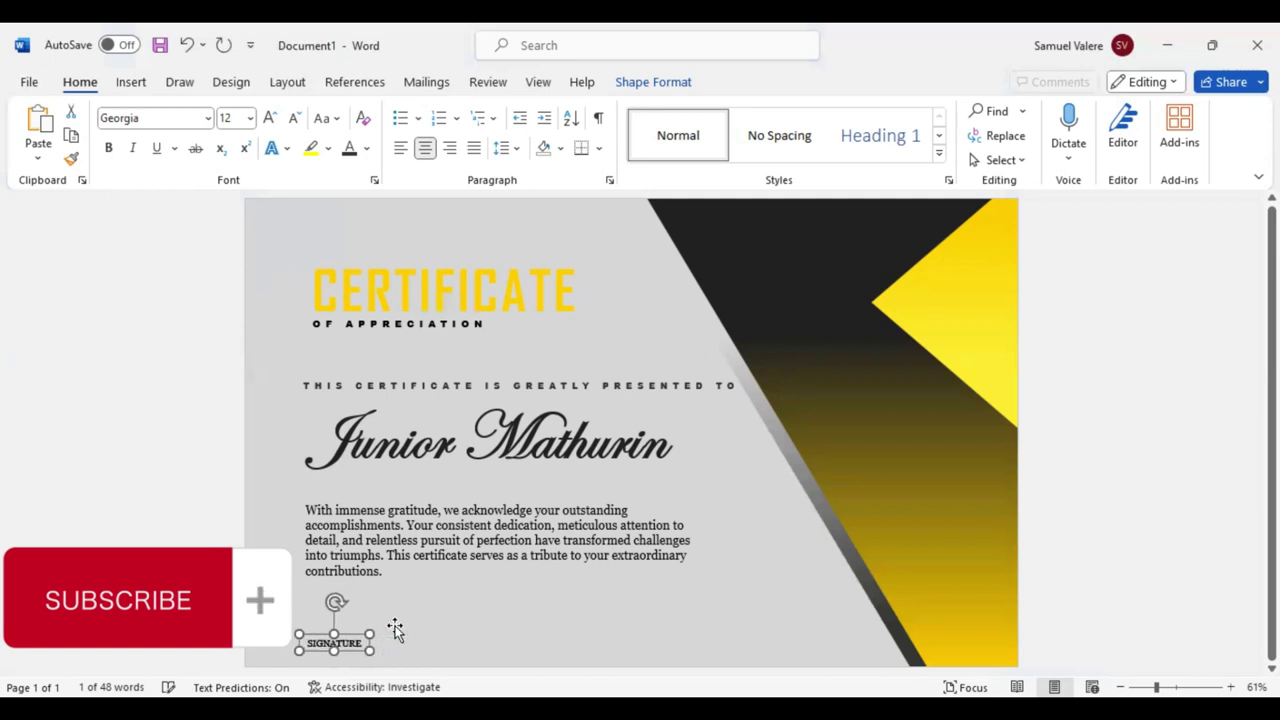
- Slide the copied SIGNATURE label to the bottom right, level with the first one
key("Right")
key("Right")
key("Right")
key("Right")
key("Right")
key("Right")
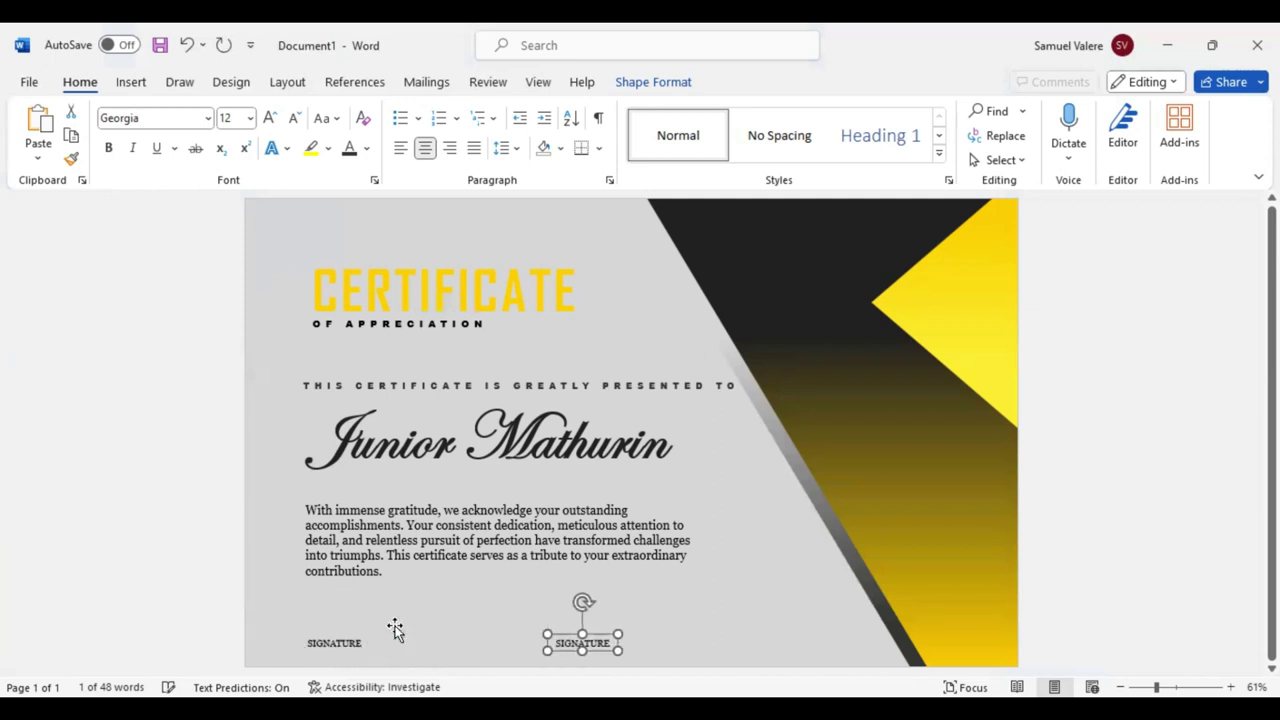
key("Right")
key("Right")
key("Right")
key("Right")
key("Right")
key("Right")
key("Right")
key("Right")
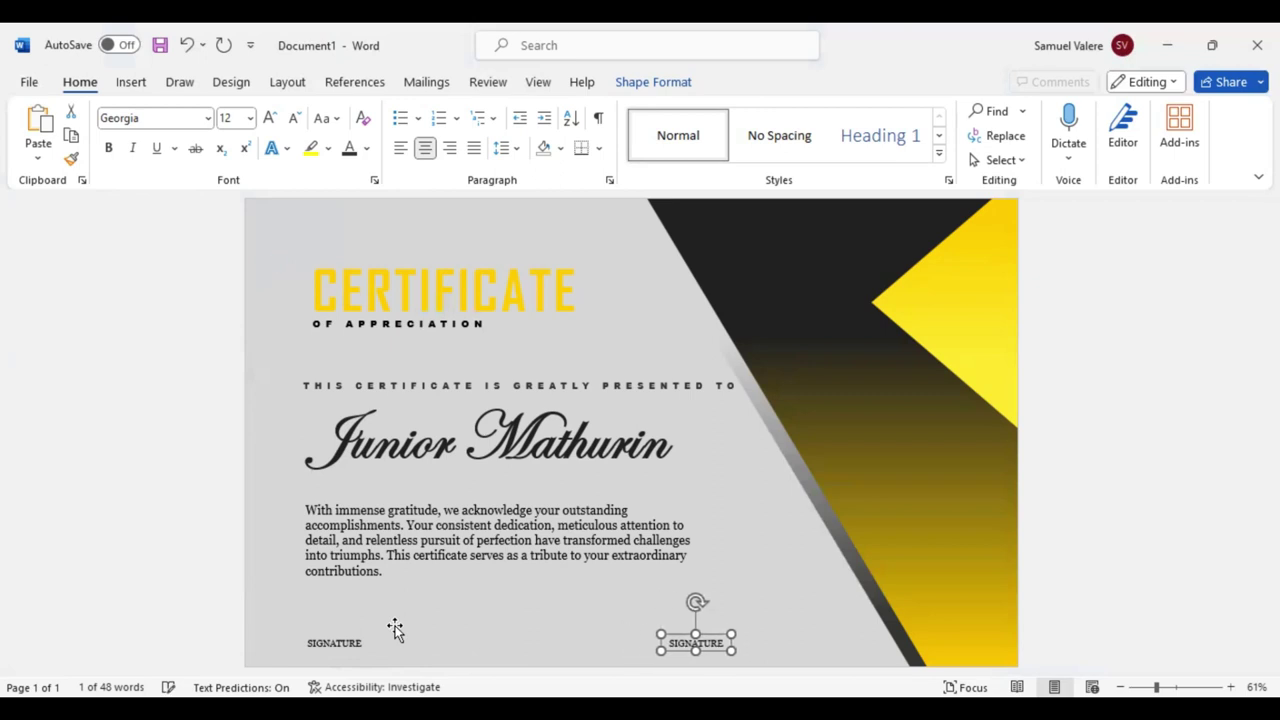
key("Right")
key("Right")
key("Right")
key("Left")
key("Left")
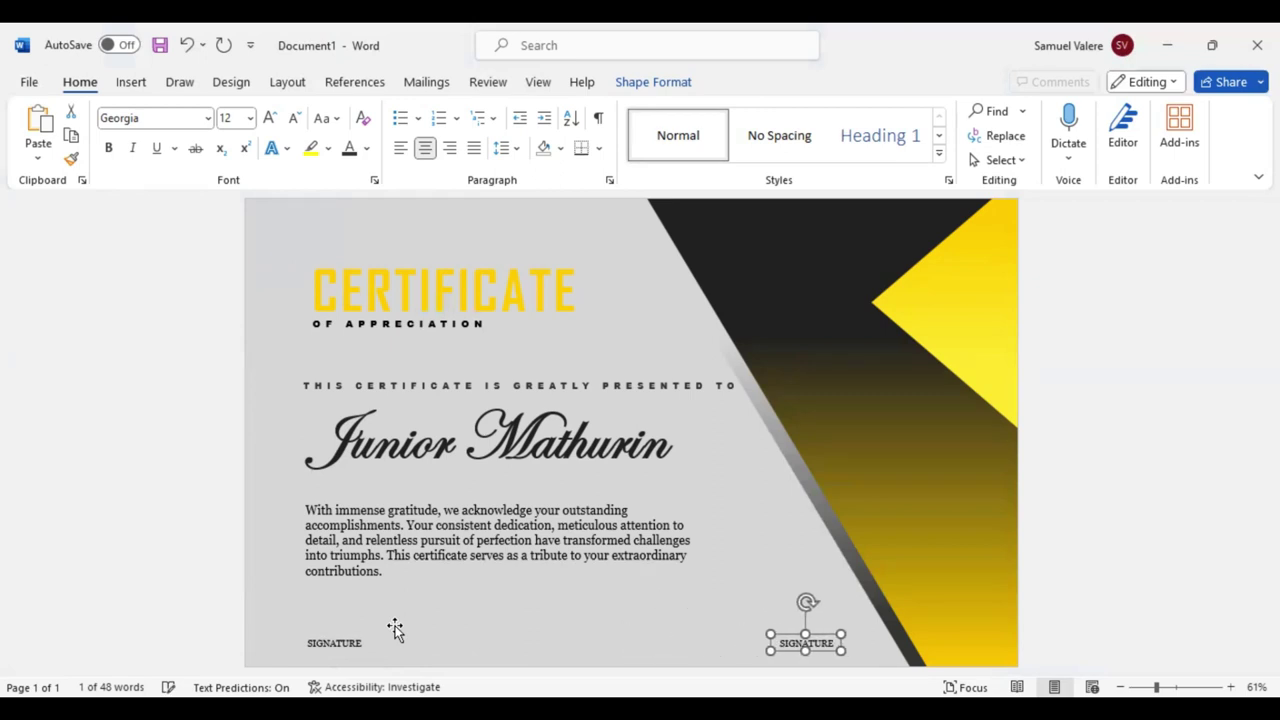
key("Left")
key("Left")
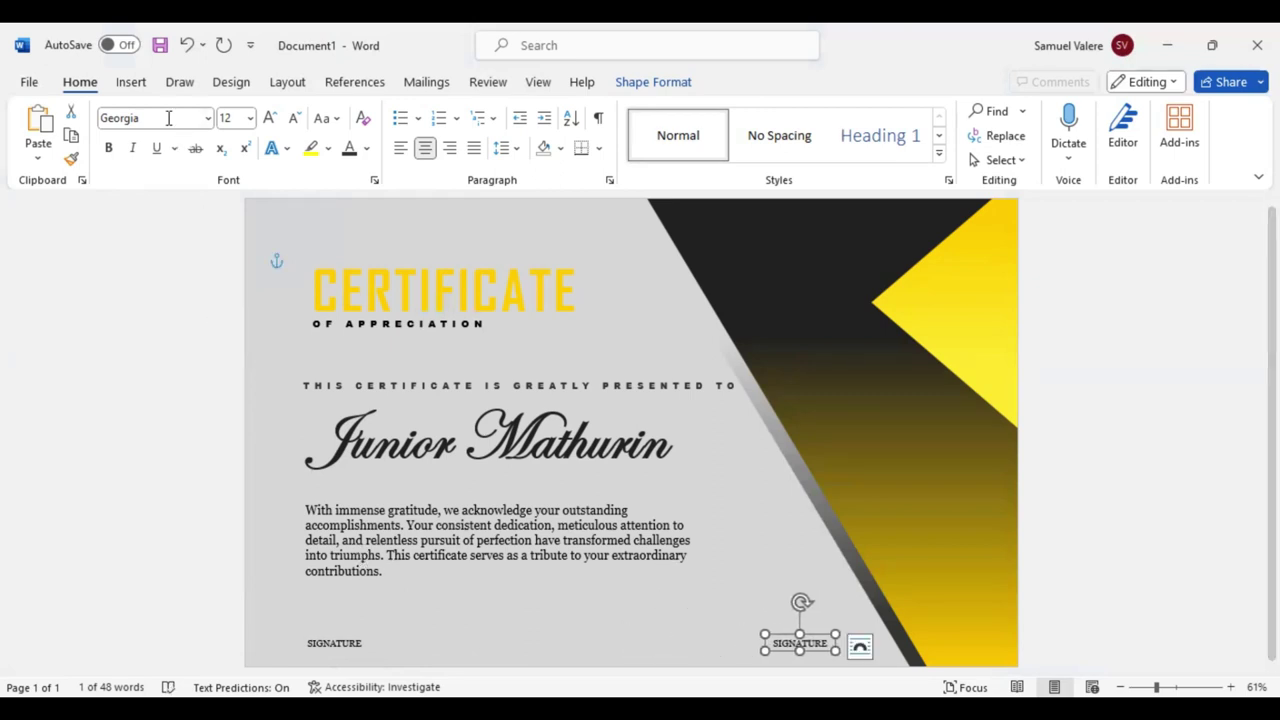
- Draw a straight line above the left SIGNATURE label and make its outline black
left_click(131, 82)
left_click(282, 112)
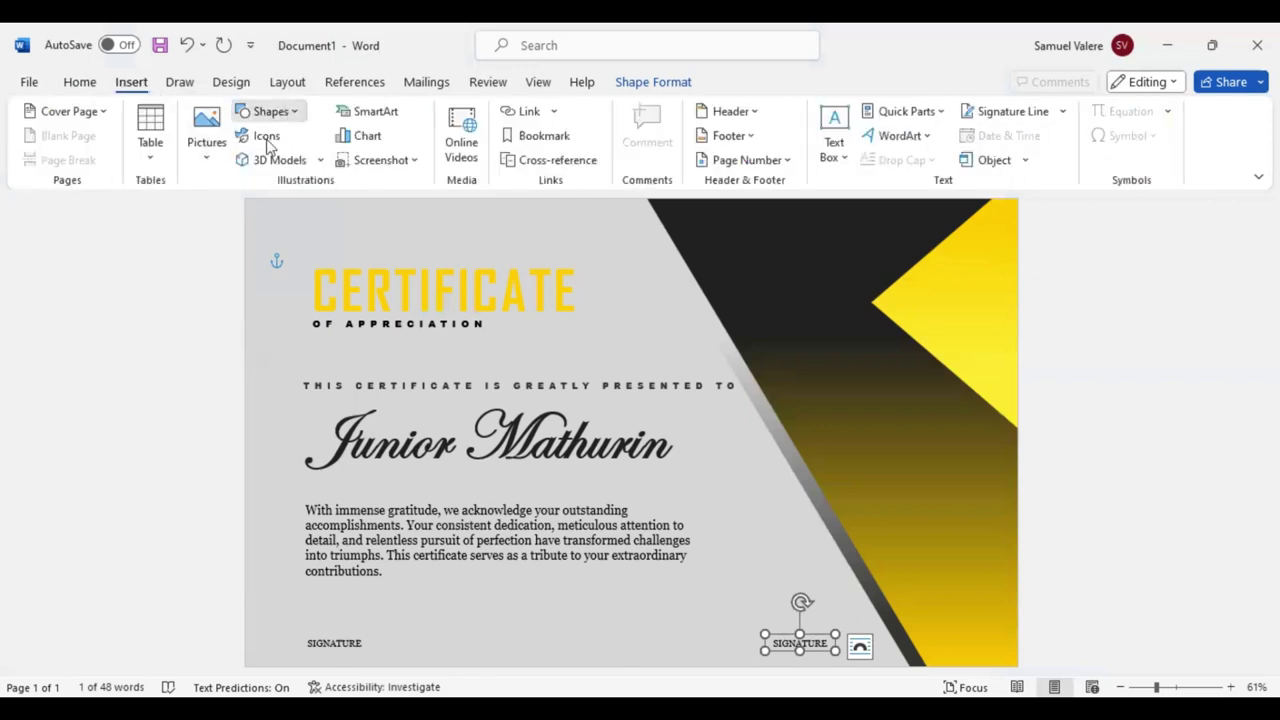
left_click(260, 167)
left_click_drag(289, 603, 434, 603)
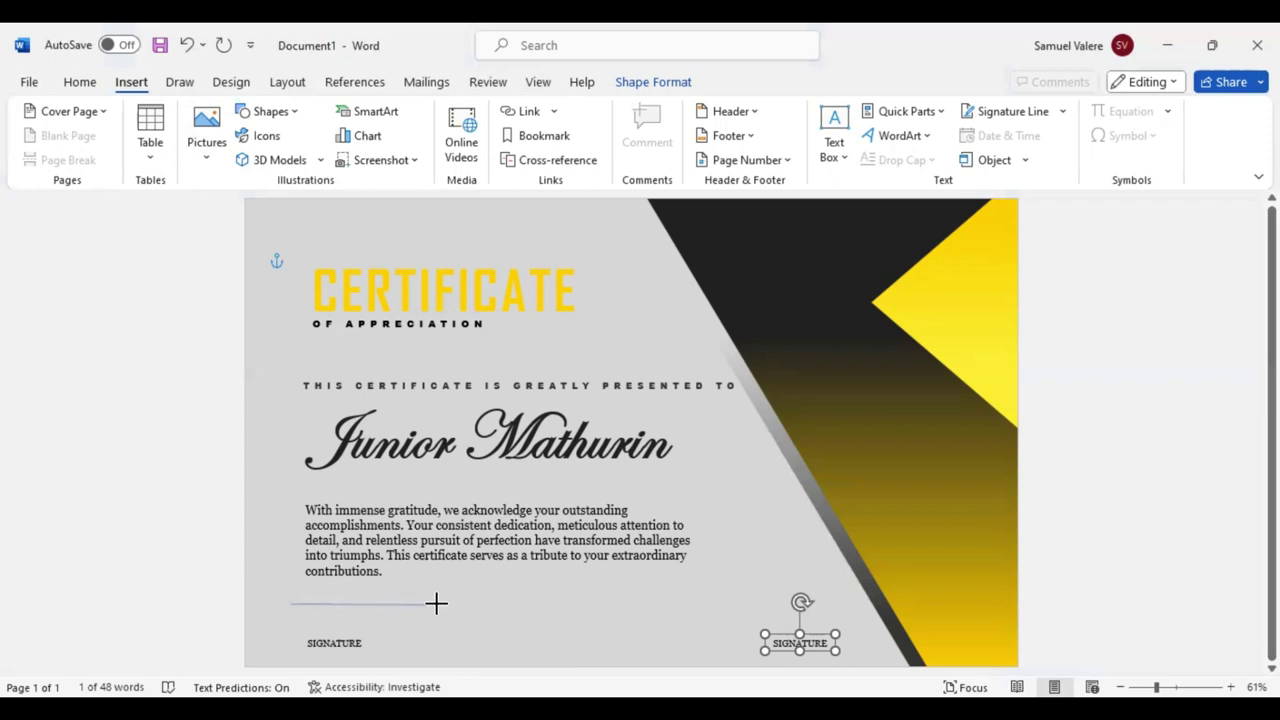
left_click_drag(436, 604, 378, 623)
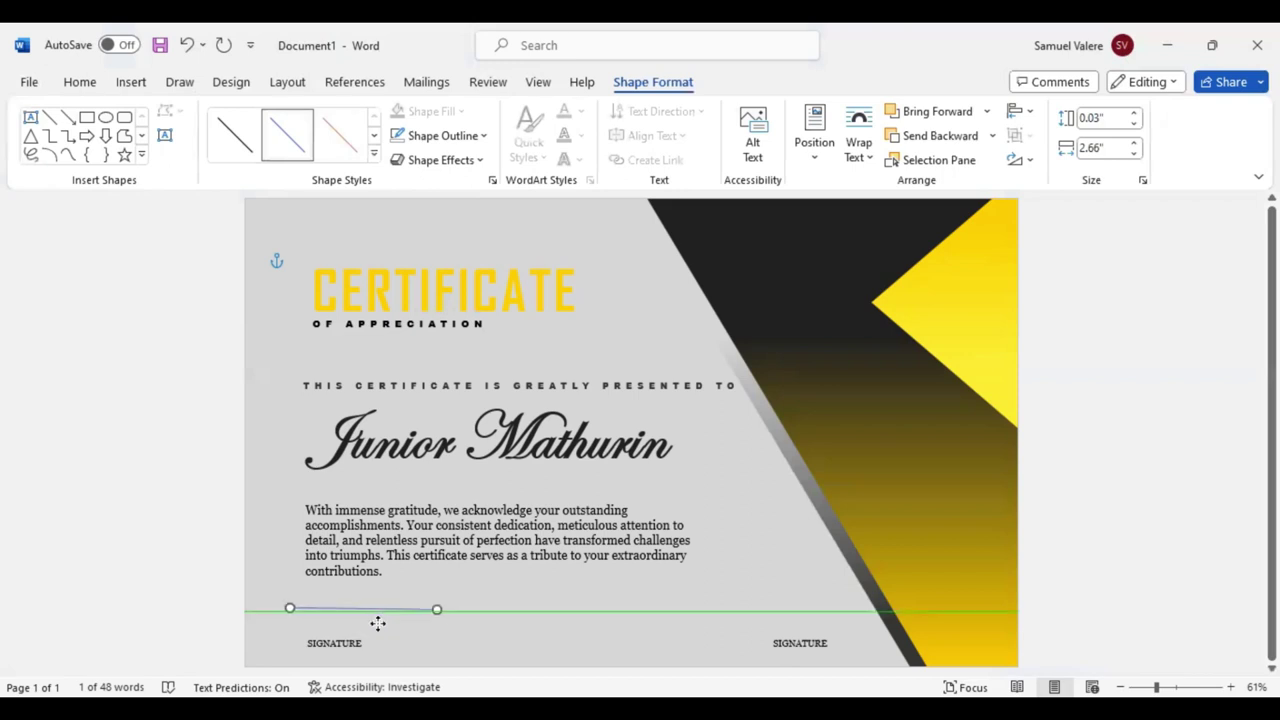
left_click_drag(288, 608, 286, 610)
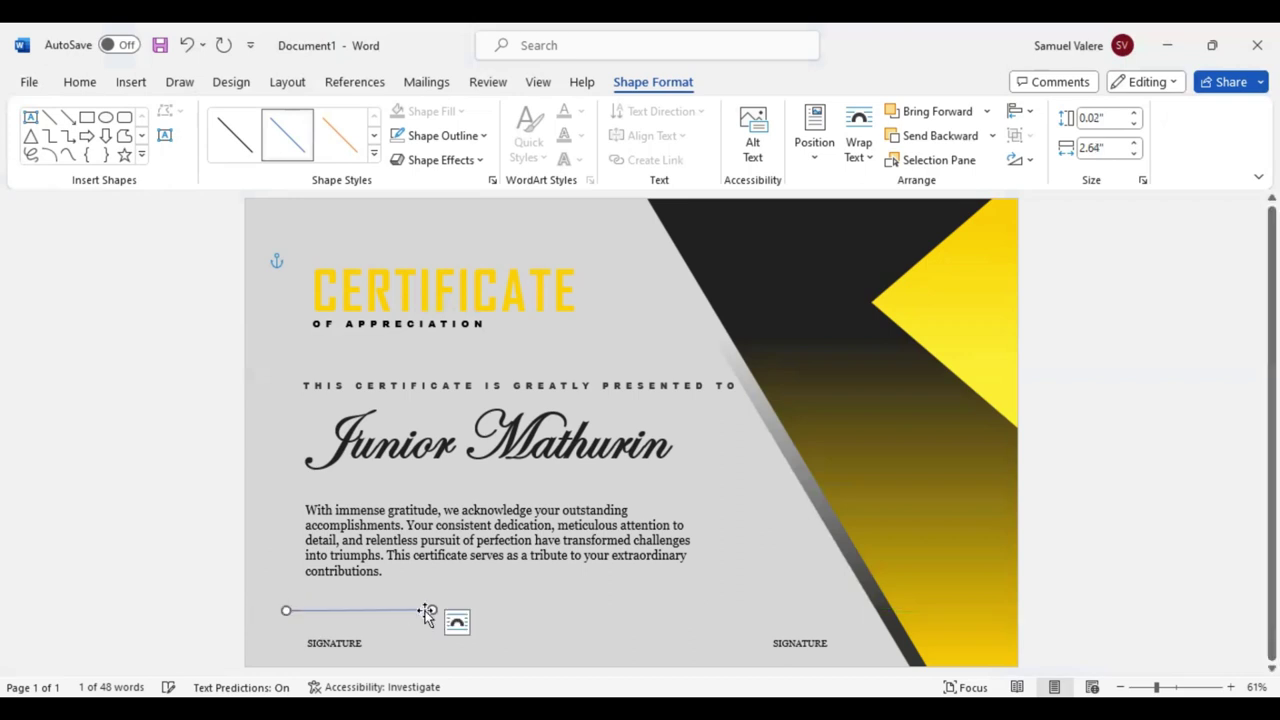
mouse_move(431, 608)
left_mouse_down()
mouse_move(352, 633)
mouse_move(387, 632)
left_mouse_up()
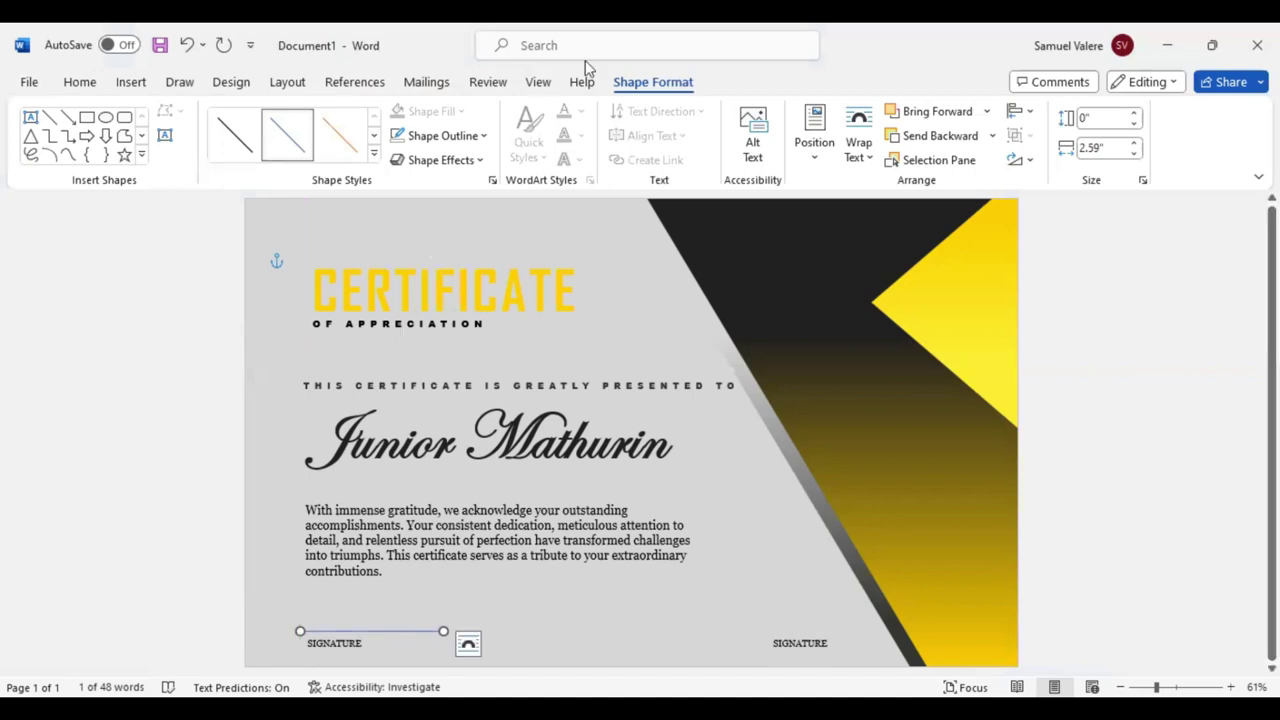
left_click(484, 136)
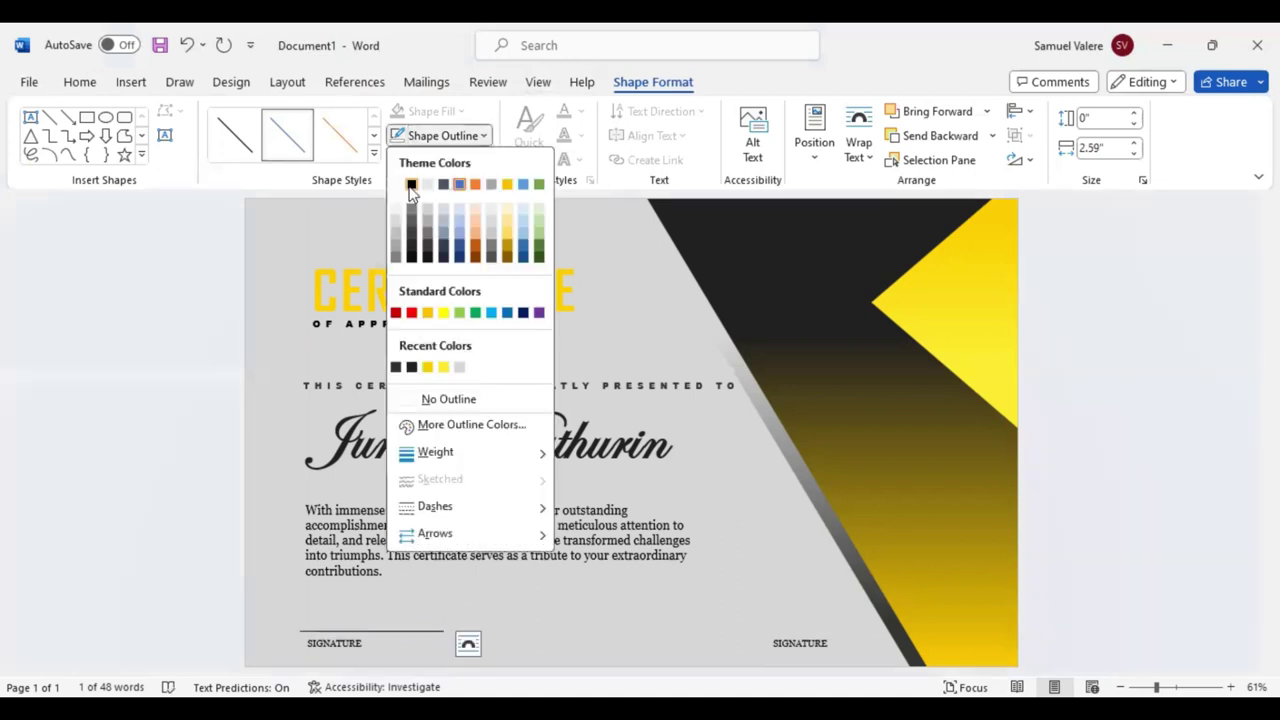
left_click(420, 183)
- Duplicate the signature line and move the copy above the right SIGNATURE label
left_click(380, 631)
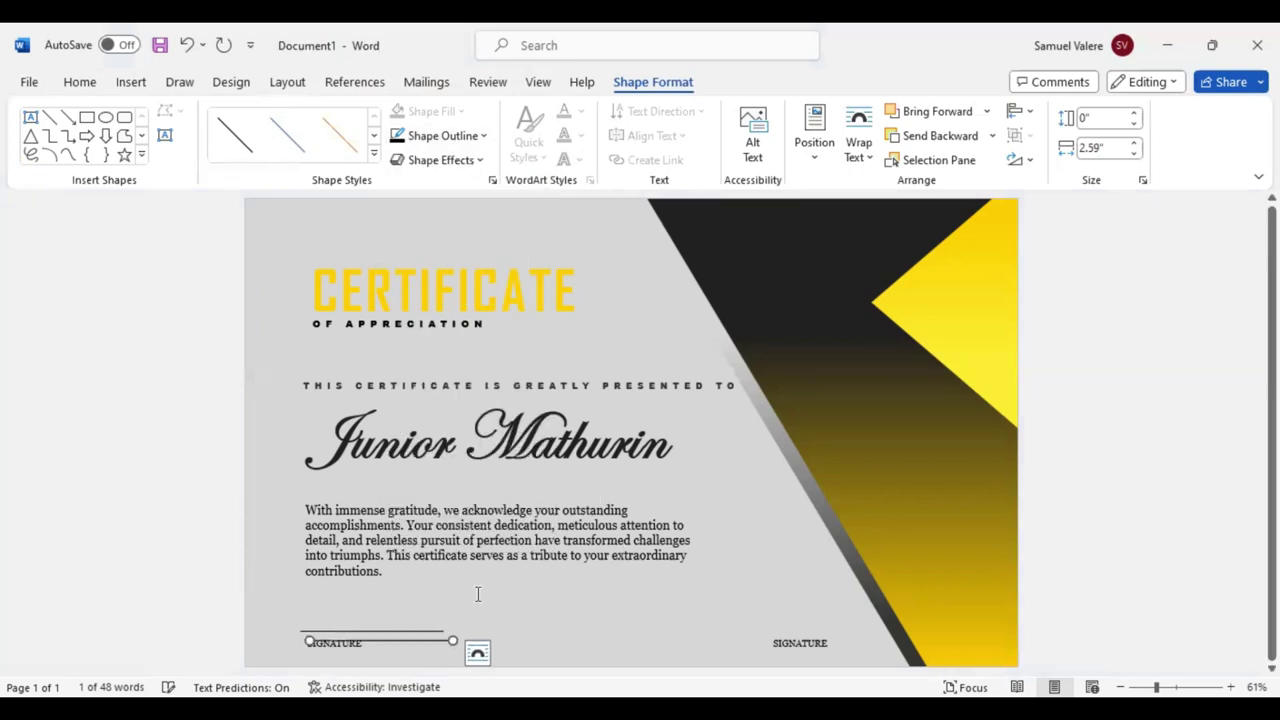
key("Down")
key("Up")
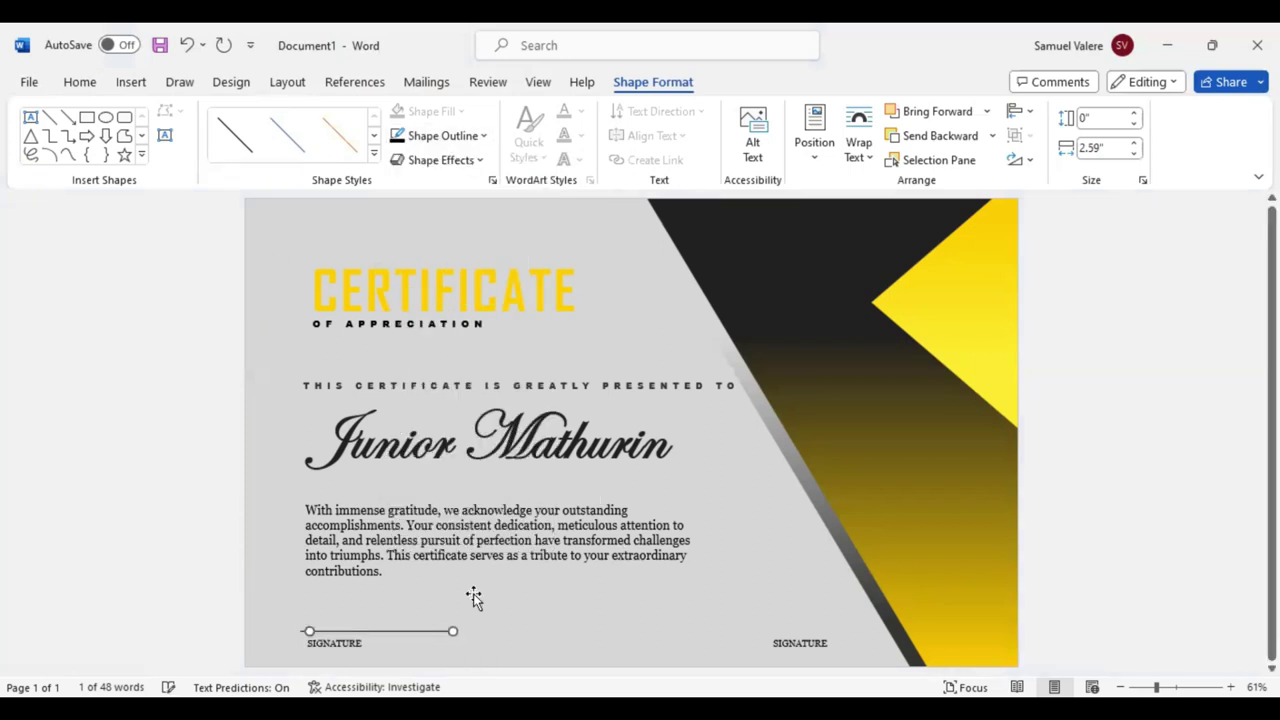
key("ctrl+d")
key("Right")
key("Right")
key("Right")
key("Right")
key("Right")
key("Right")
key("Right")
key("Right")
key("Right")
key("Right")
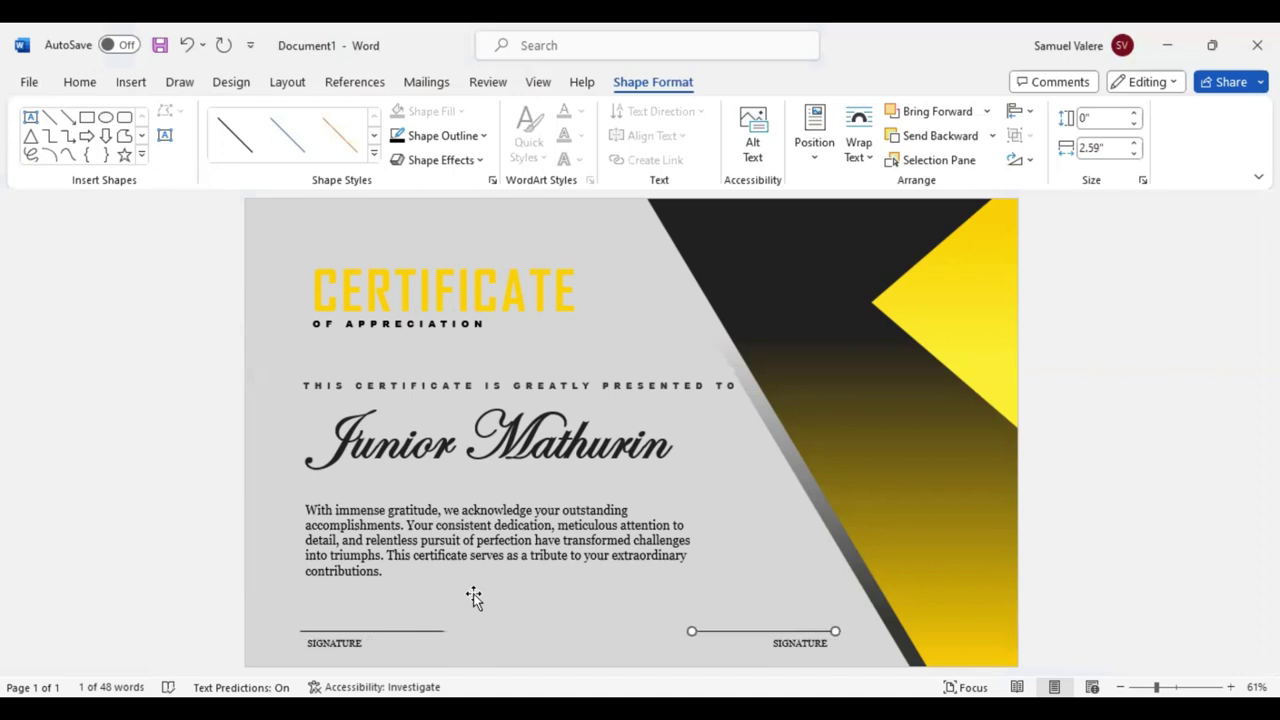
key("Right")
key("Right")
key("ctrl+Right")
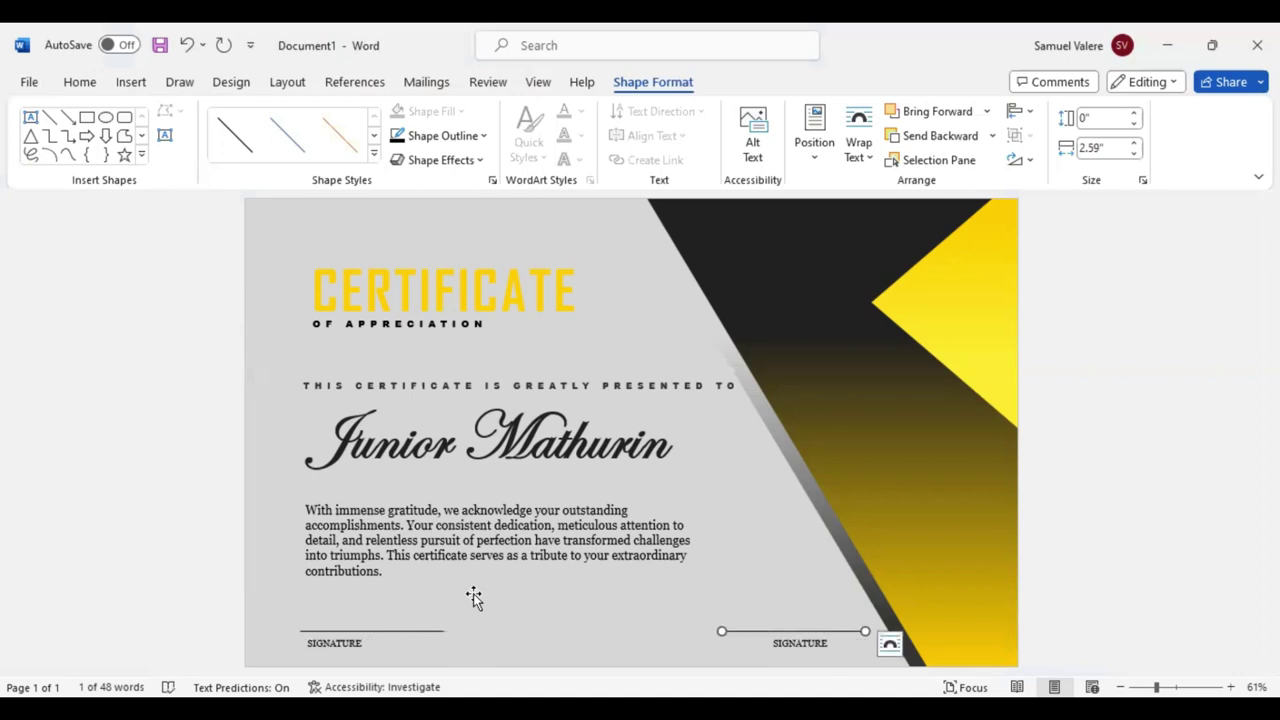
key("ctrl+Right")
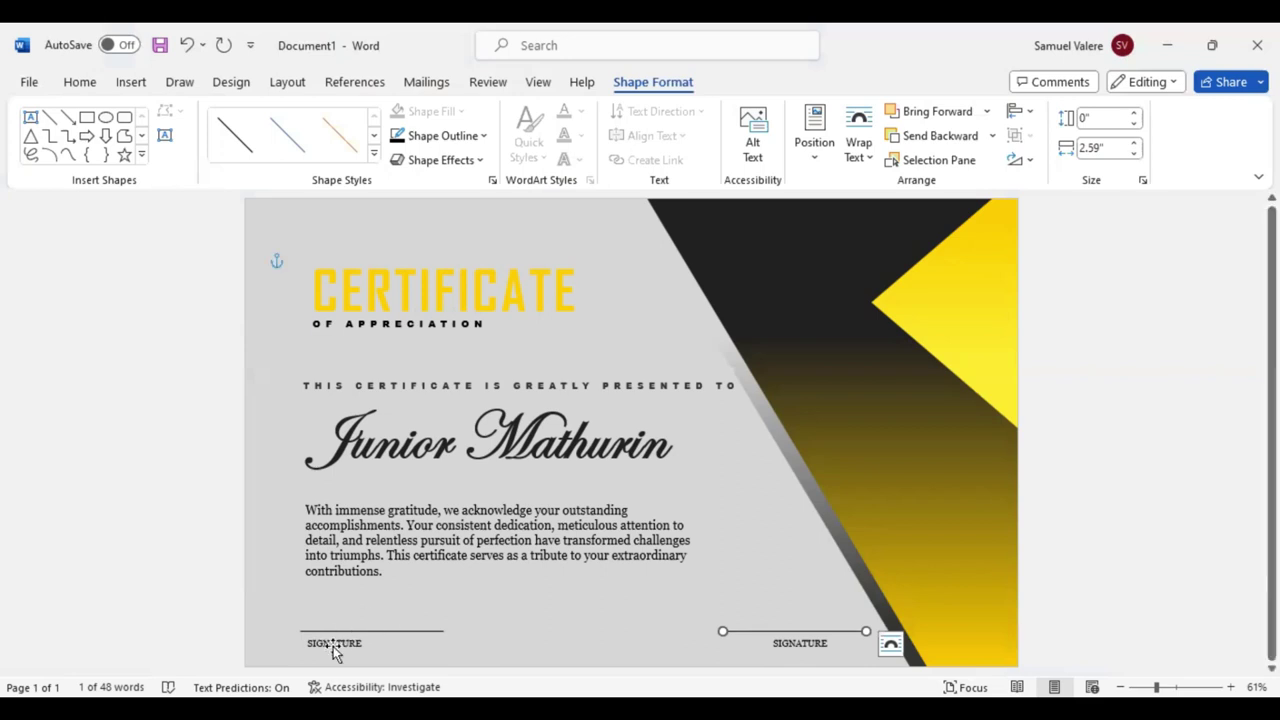
- Nudge the left SIGNATURE label right until it is centred beneath its line
left_click(337, 648)
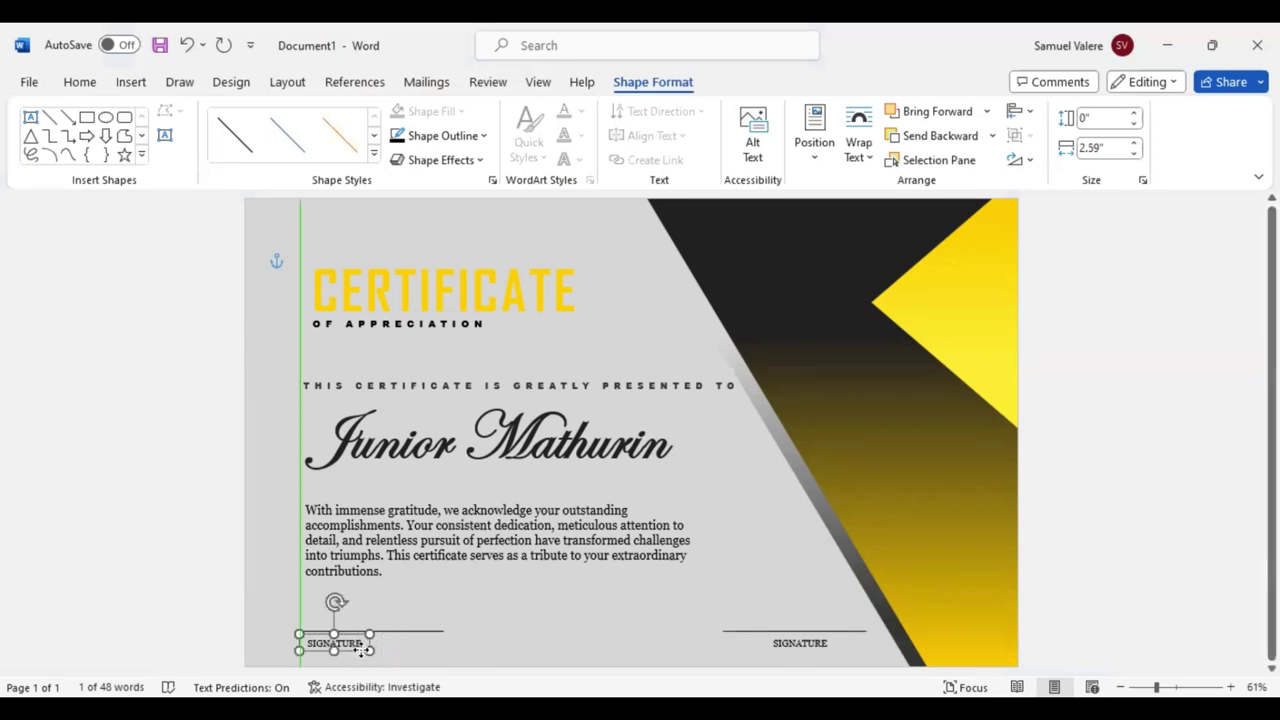
left_click_drag(355, 655, 362, 655)
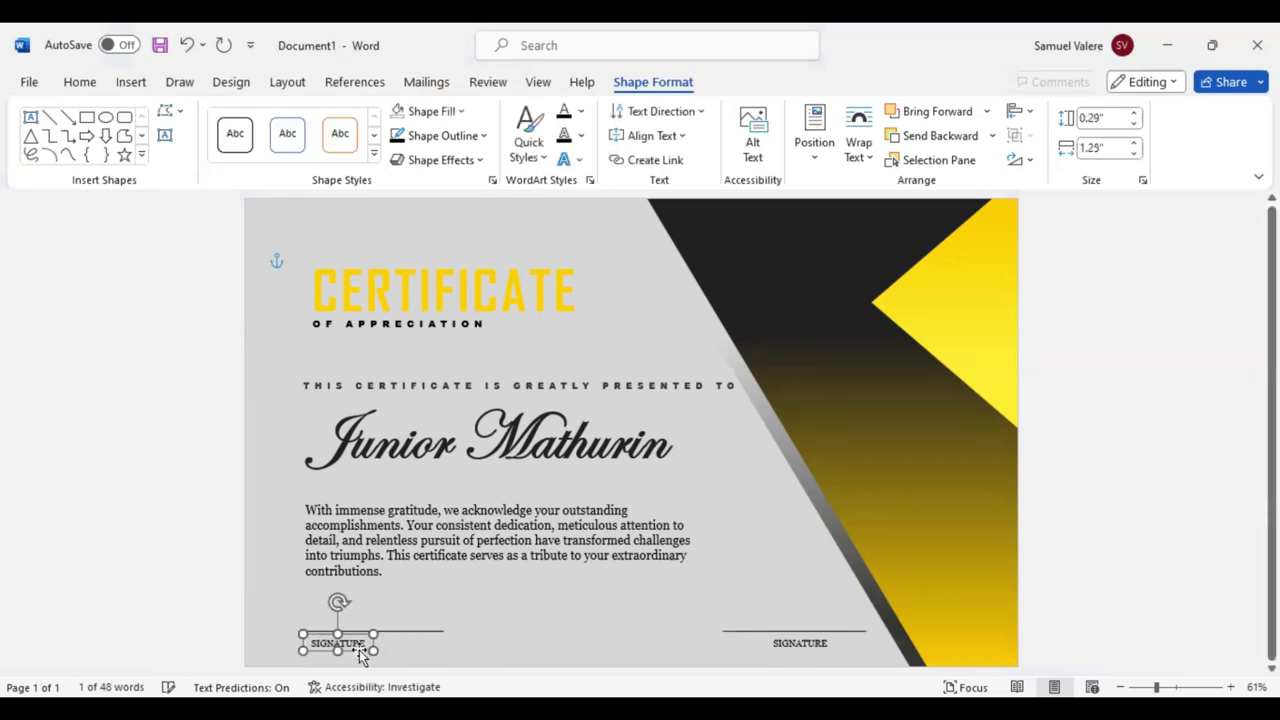
key("Right")
key("Right")
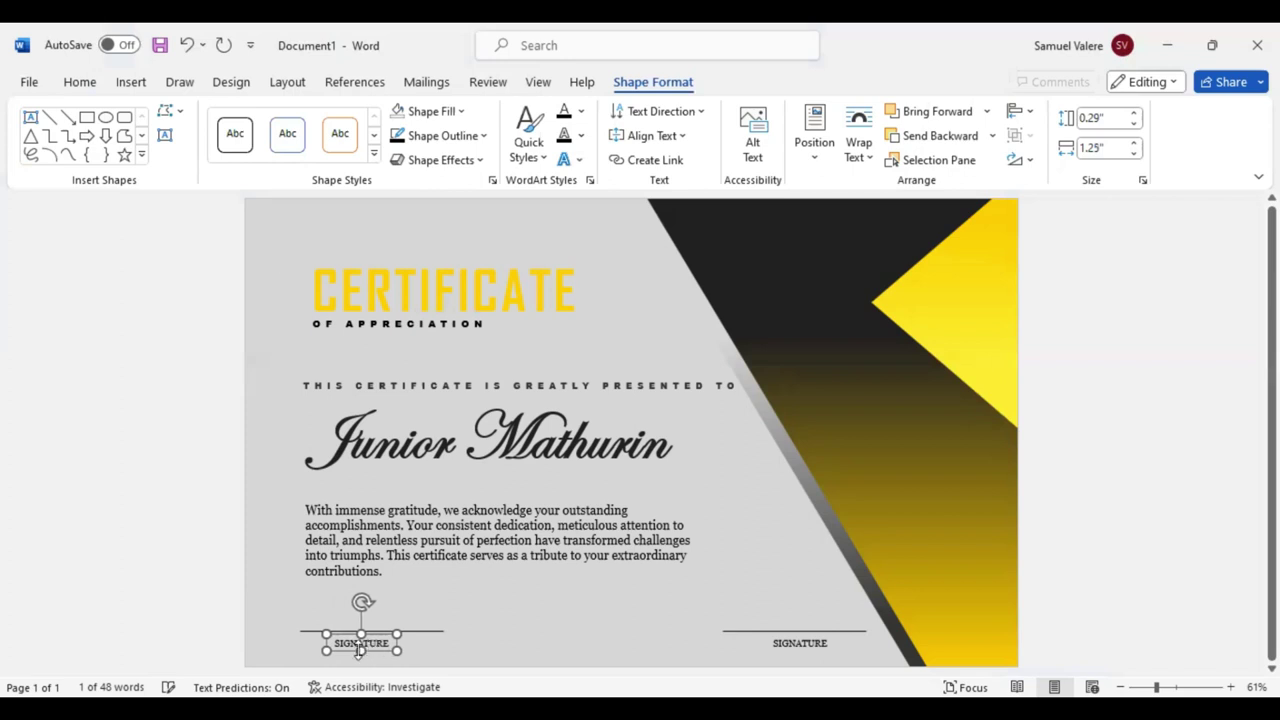
left_click_drag(360, 650, 363, 650)
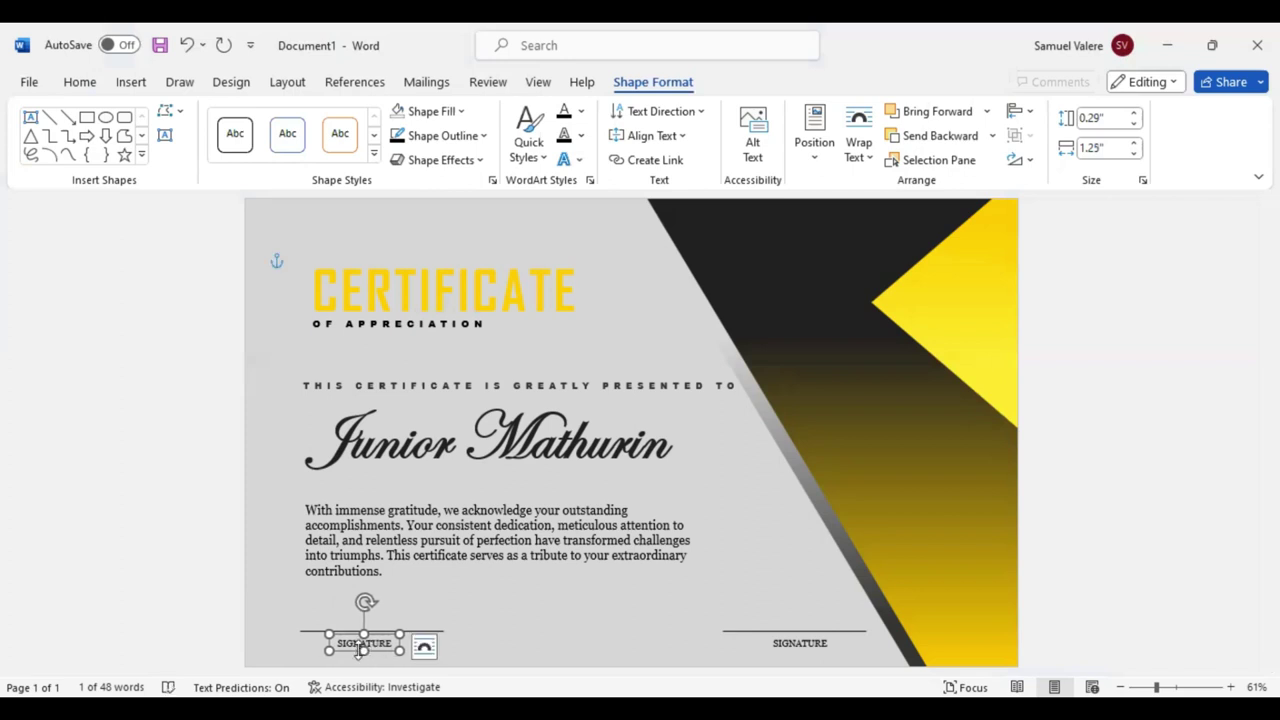
- Draw a seal star shape near the certificate's upper right edge
left_click(143, 158)
scroll(180, 560, "down", 2)
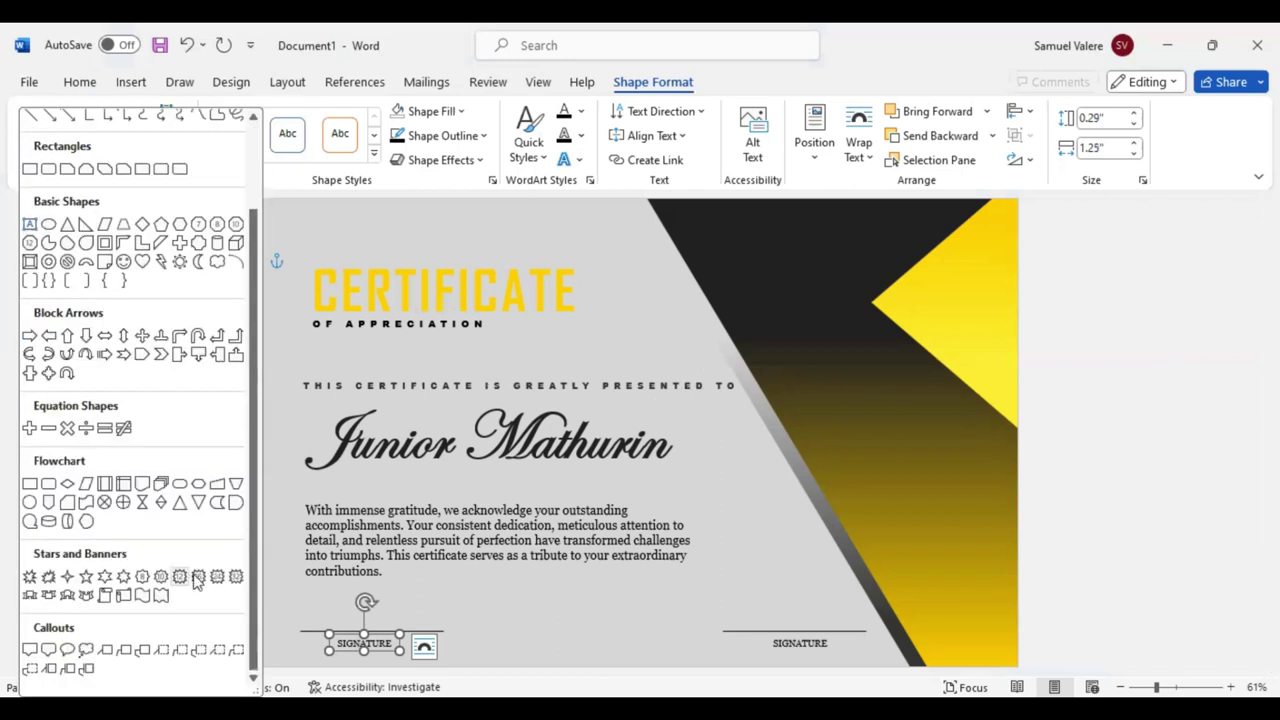
left_click(198, 583)
left_click_drag(856, 351, 925, 420)
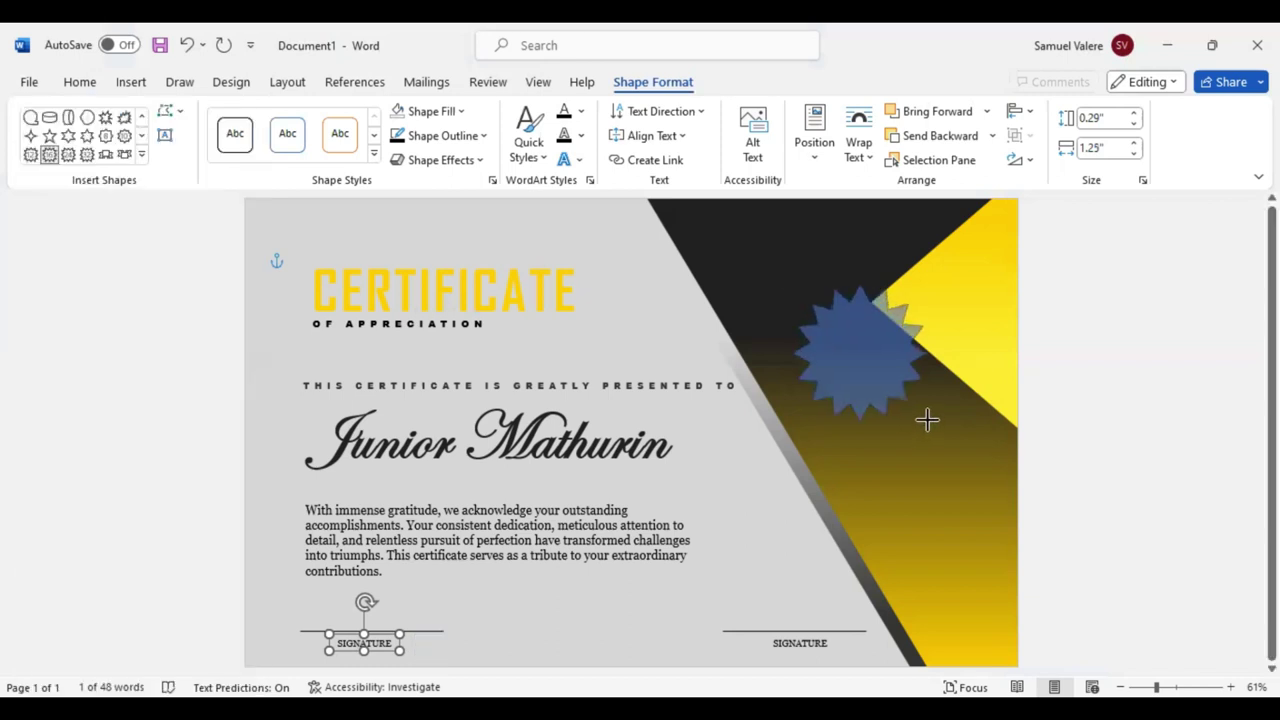
left_click_drag(891, 323, 889, 323)
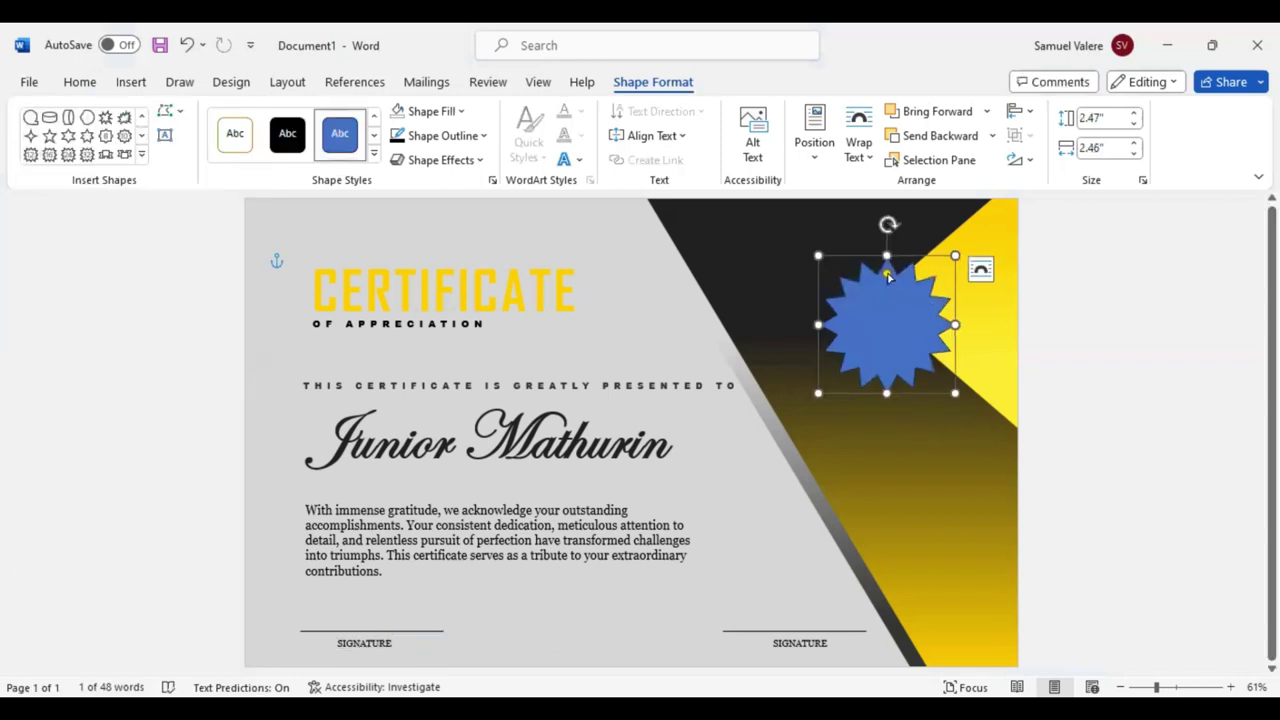
left_click_drag(888, 273, 887, 270)
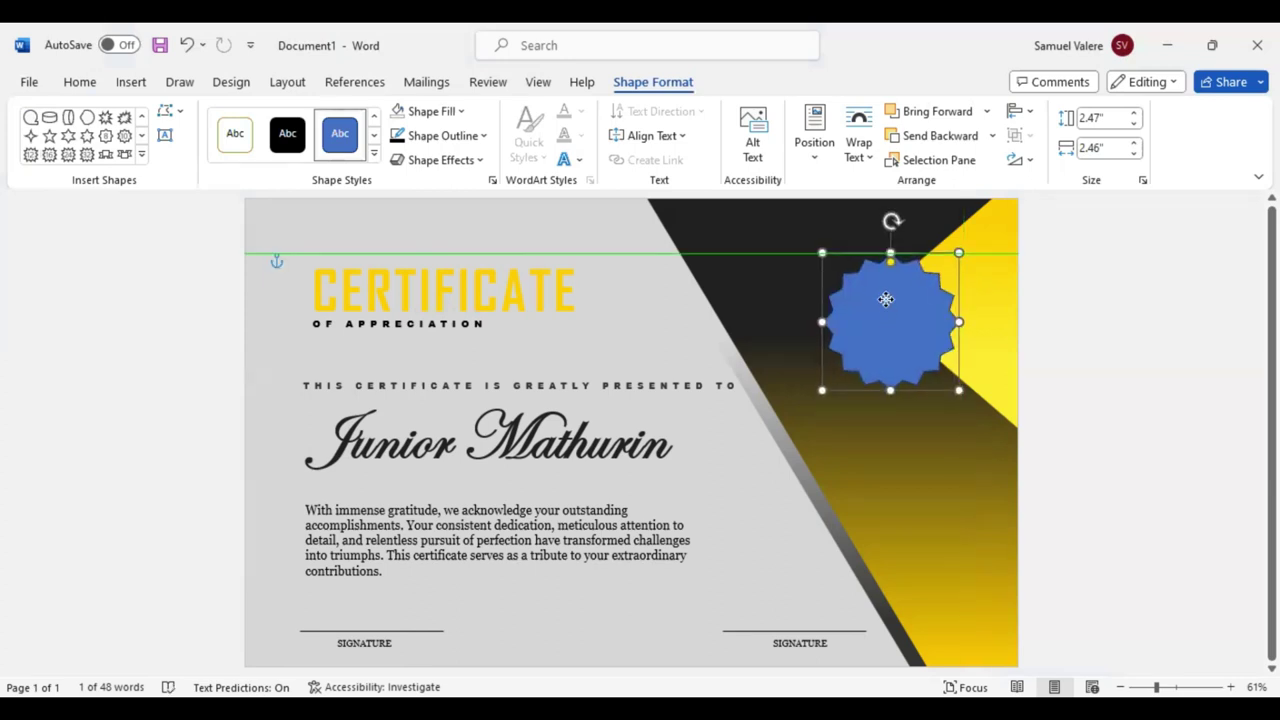
left_click_drag(886, 300, 889, 299)
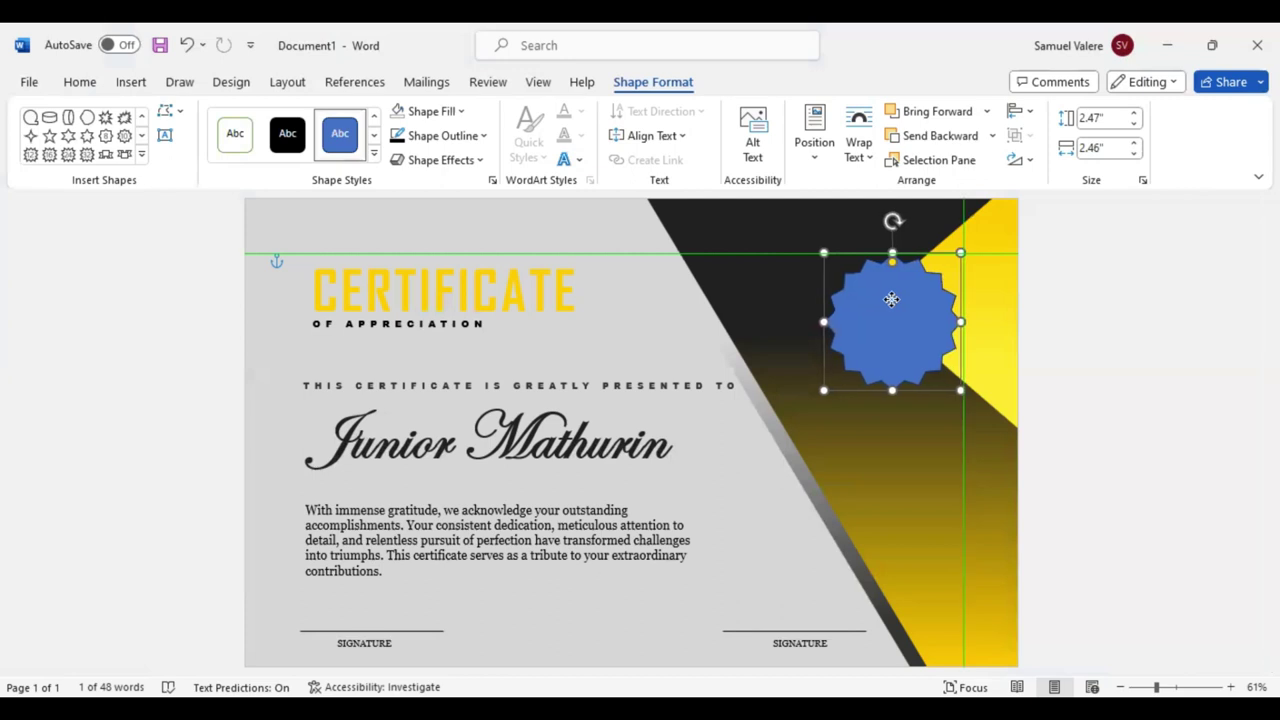
- Lower the yellow triangle three nudges and fine-tune the seal star's position
left_click(990, 305)
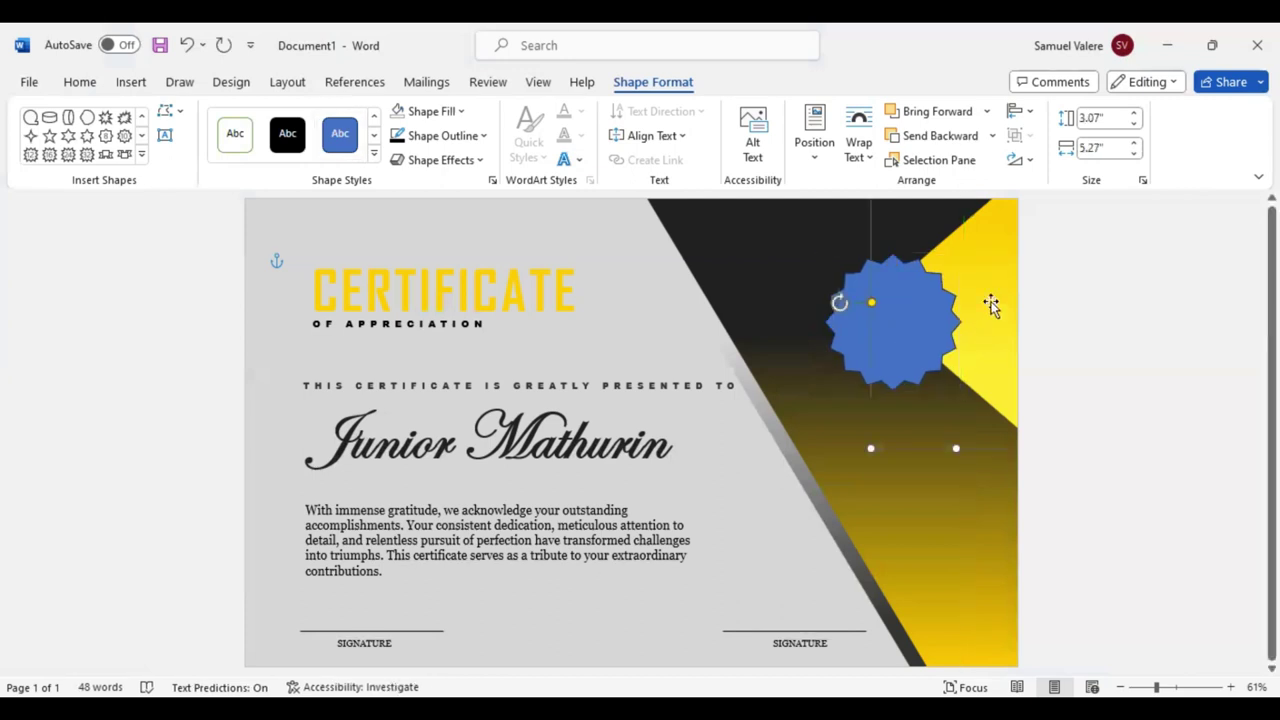
key("Down")
key("Down")
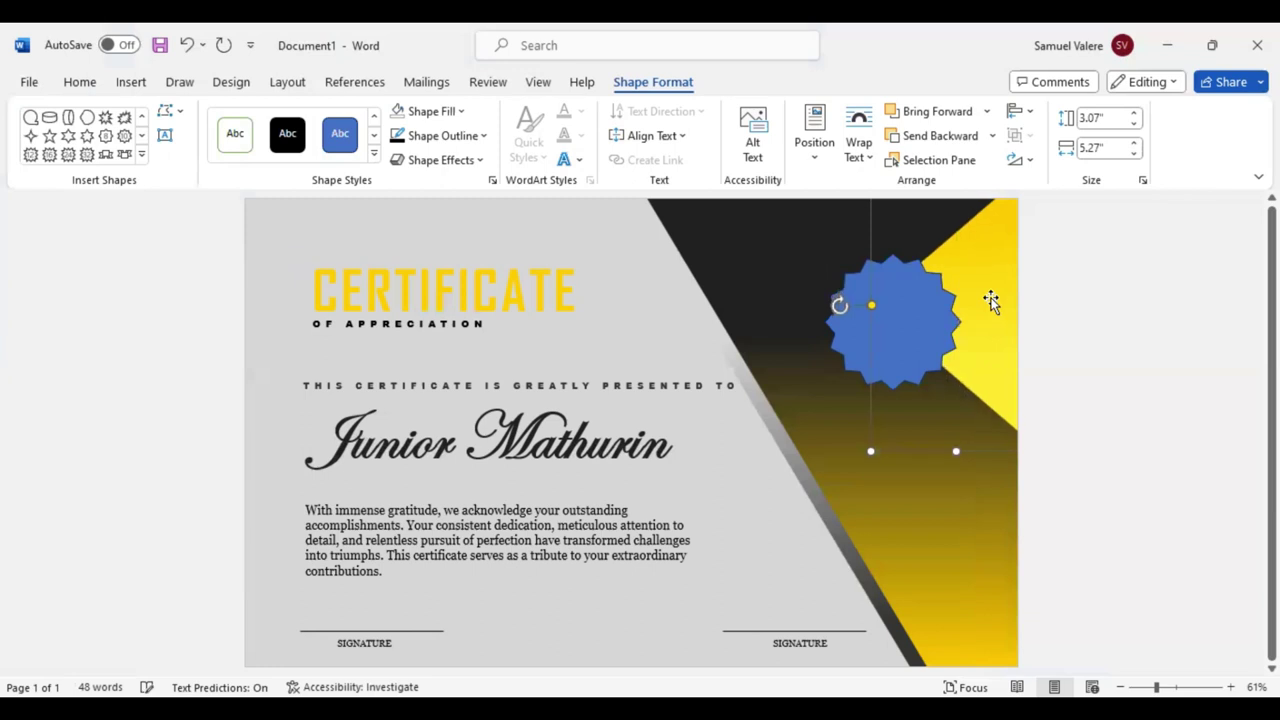
key("Down")
key("Down")
key("Down")
key("Down")
key("Down")
key("Down")
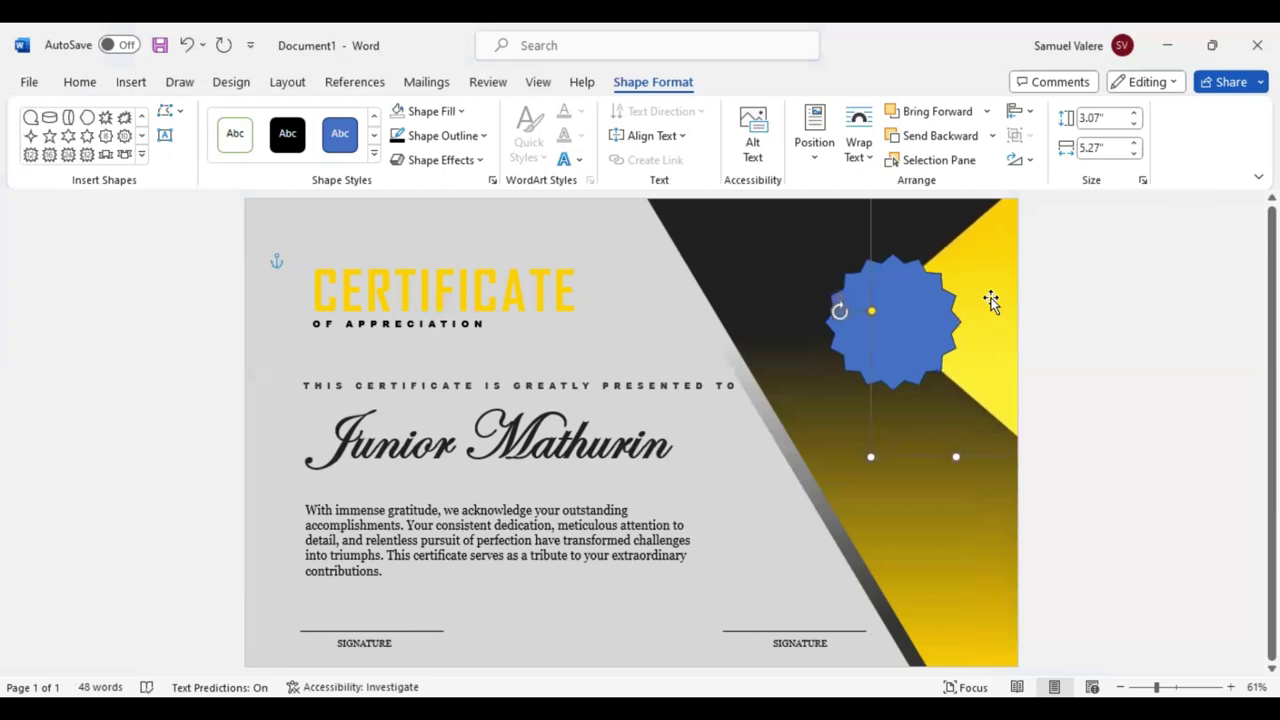
key("Down")
key("Down")
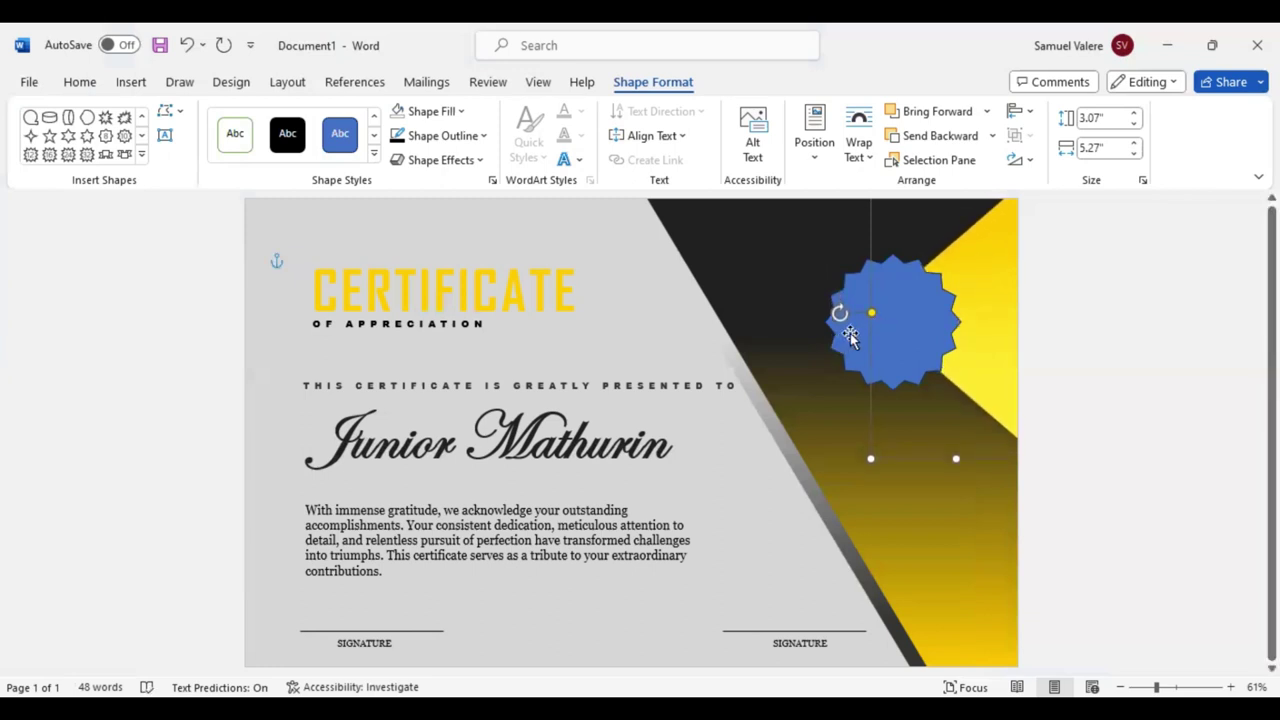
left_click(849, 336)
left_click_drag(822, 251, 818, 249)
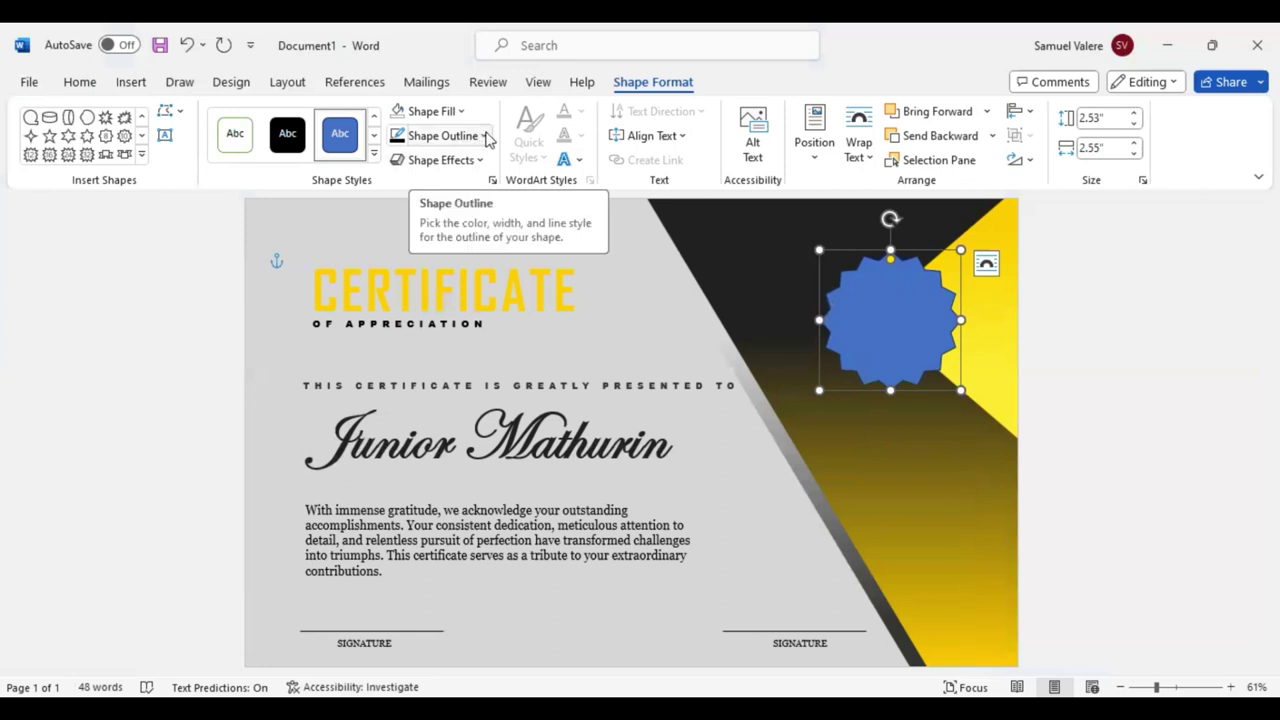
- Give the seal star a bevelled effect preset and a yellow fill, nudging it right
left_click(443, 135)
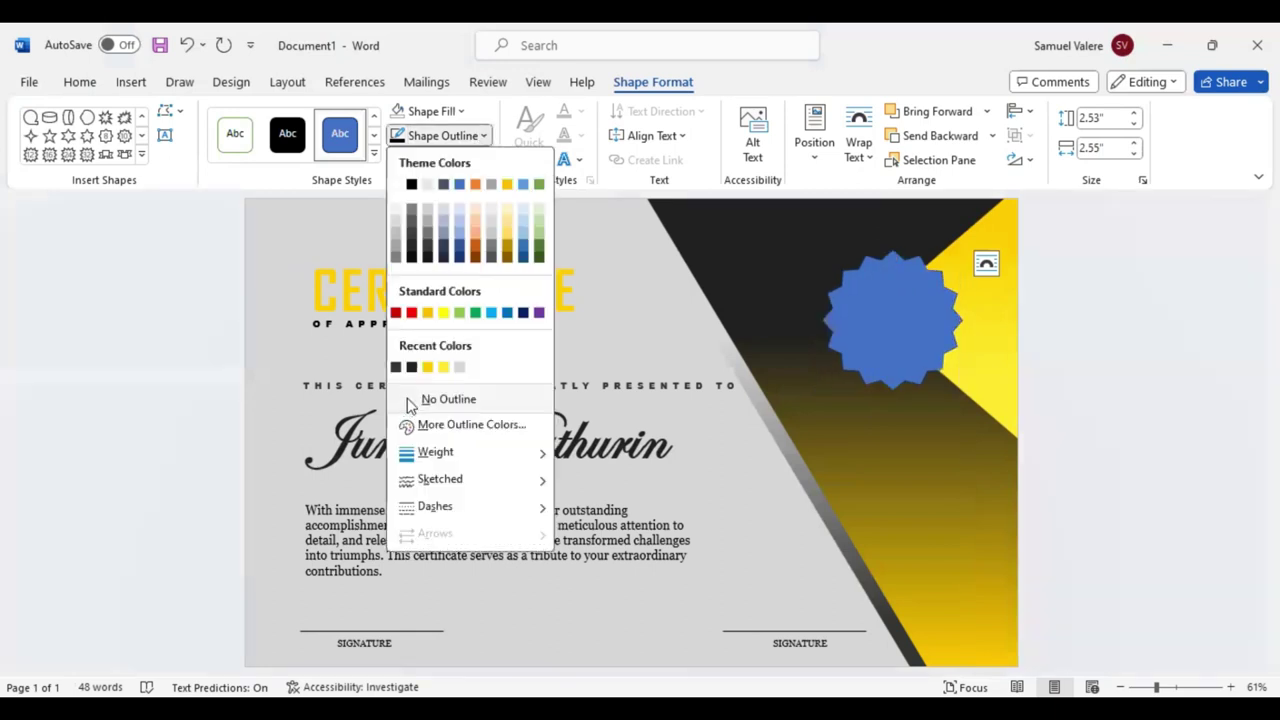
left_click(480, 163)
left_click(472, 163)
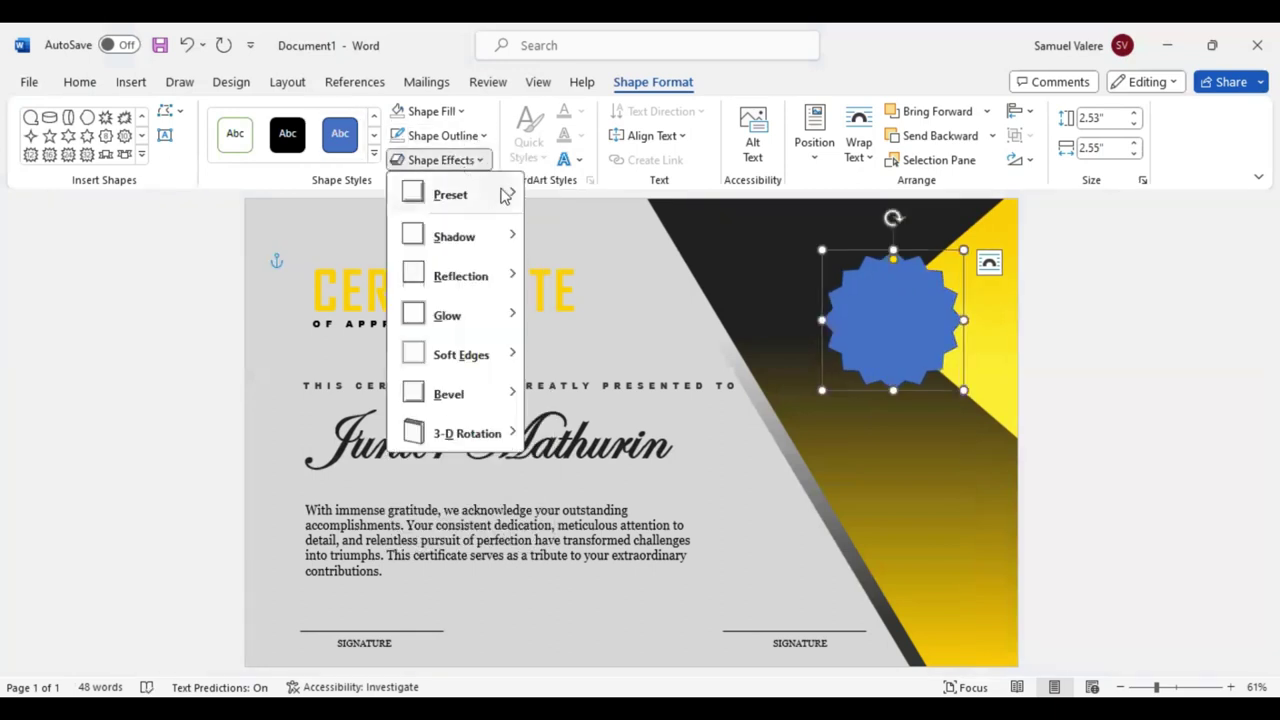
mouse_move(450, 194)
left_click(423, 110)
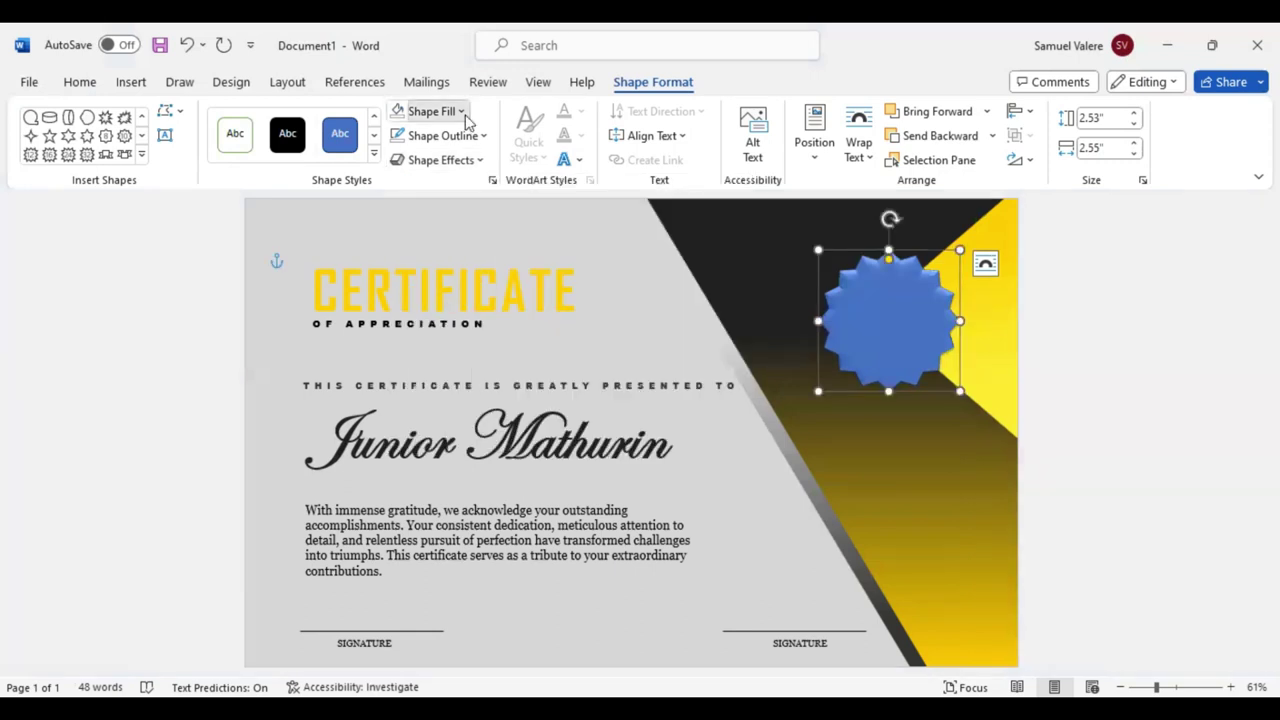
left_click(423, 110)
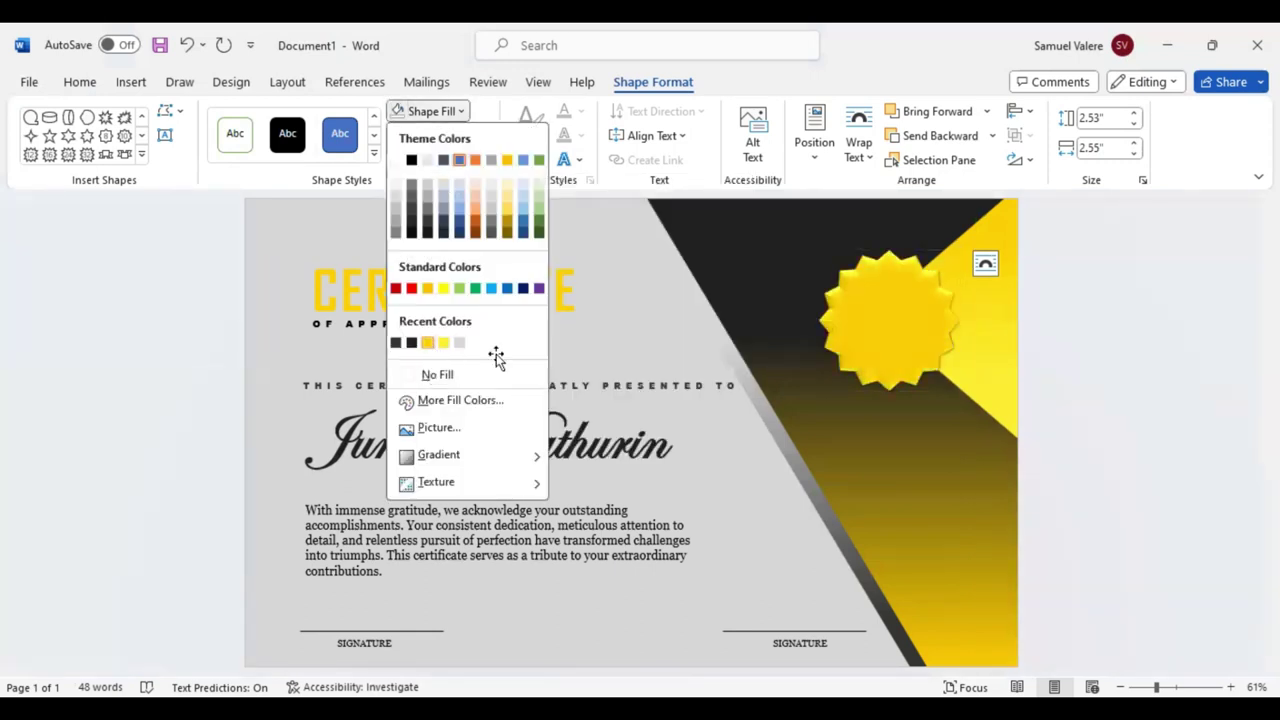
left_click(560, 360)
key("Right")
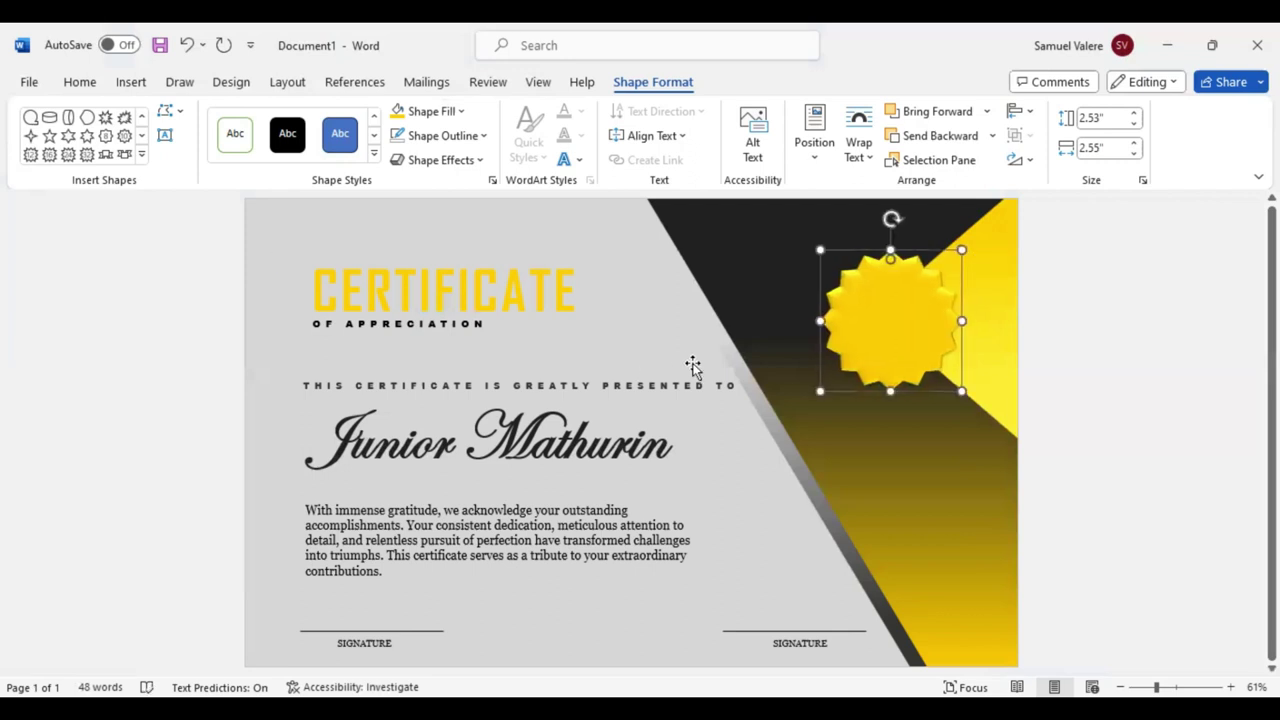
key("Right")
key("Right")
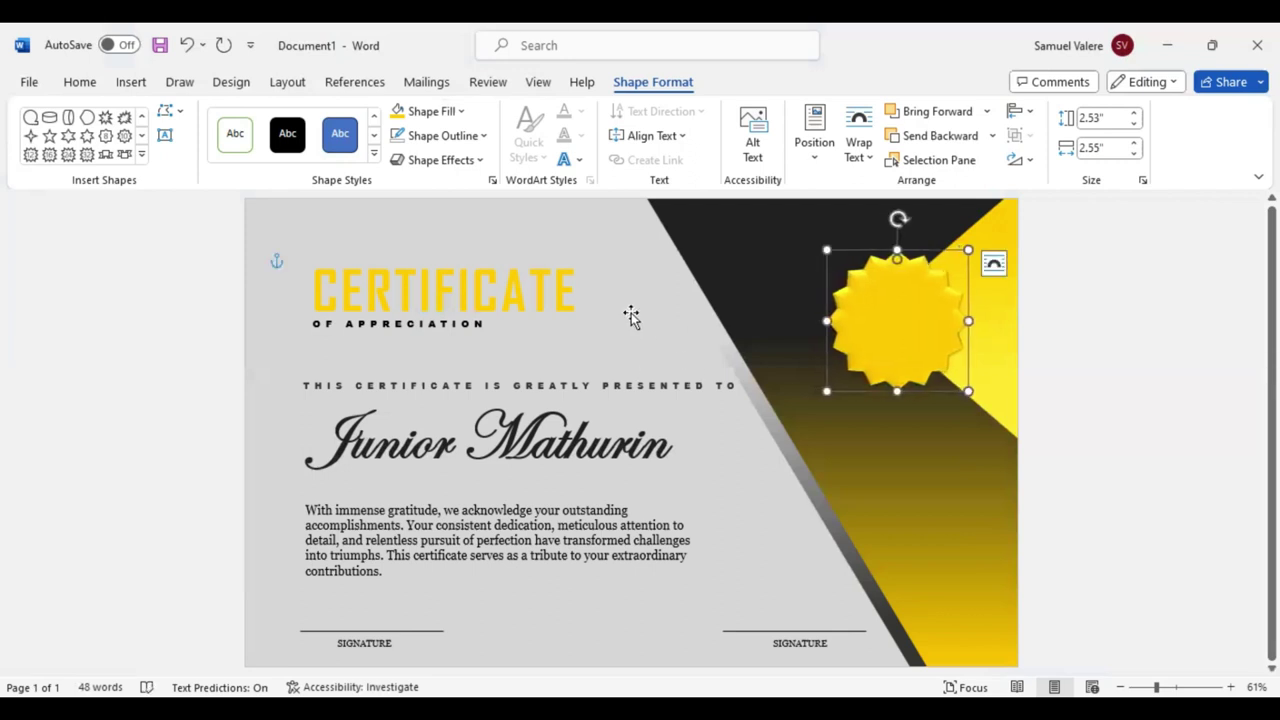
- Draw a circle over the seal star, centre it, and fill it dark grey
left_click(142, 156)
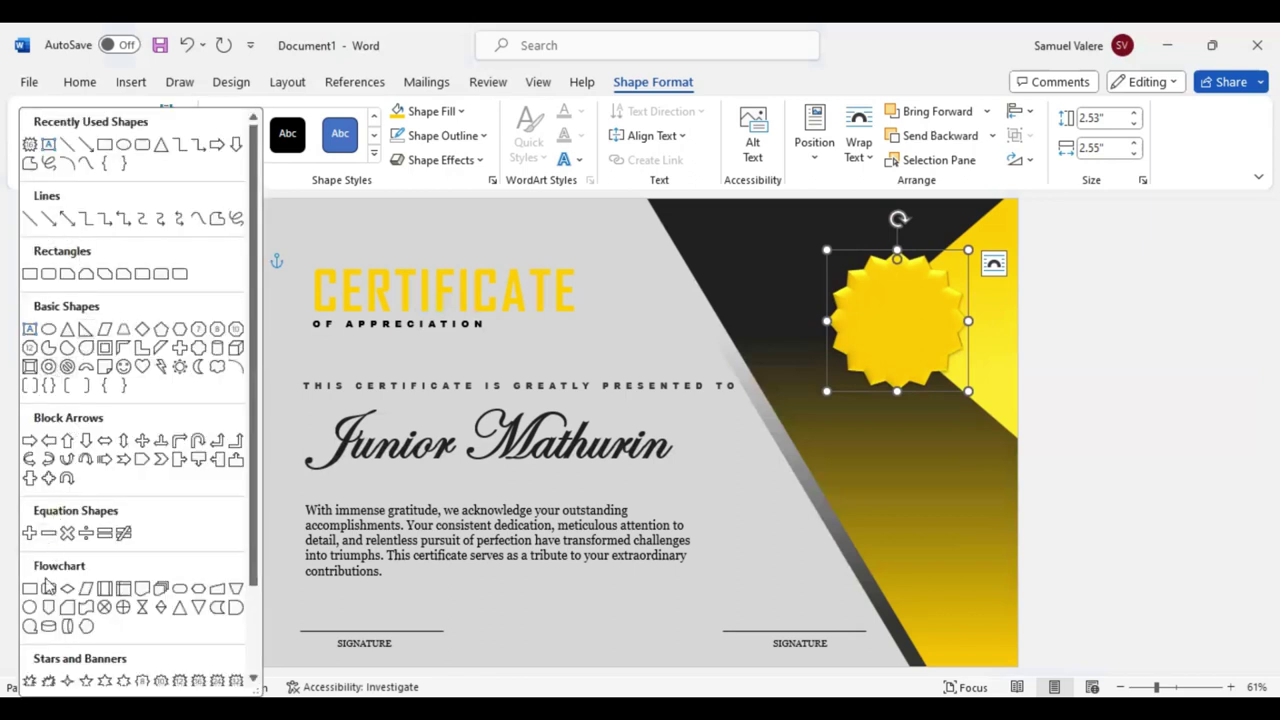
left_click(30, 608)
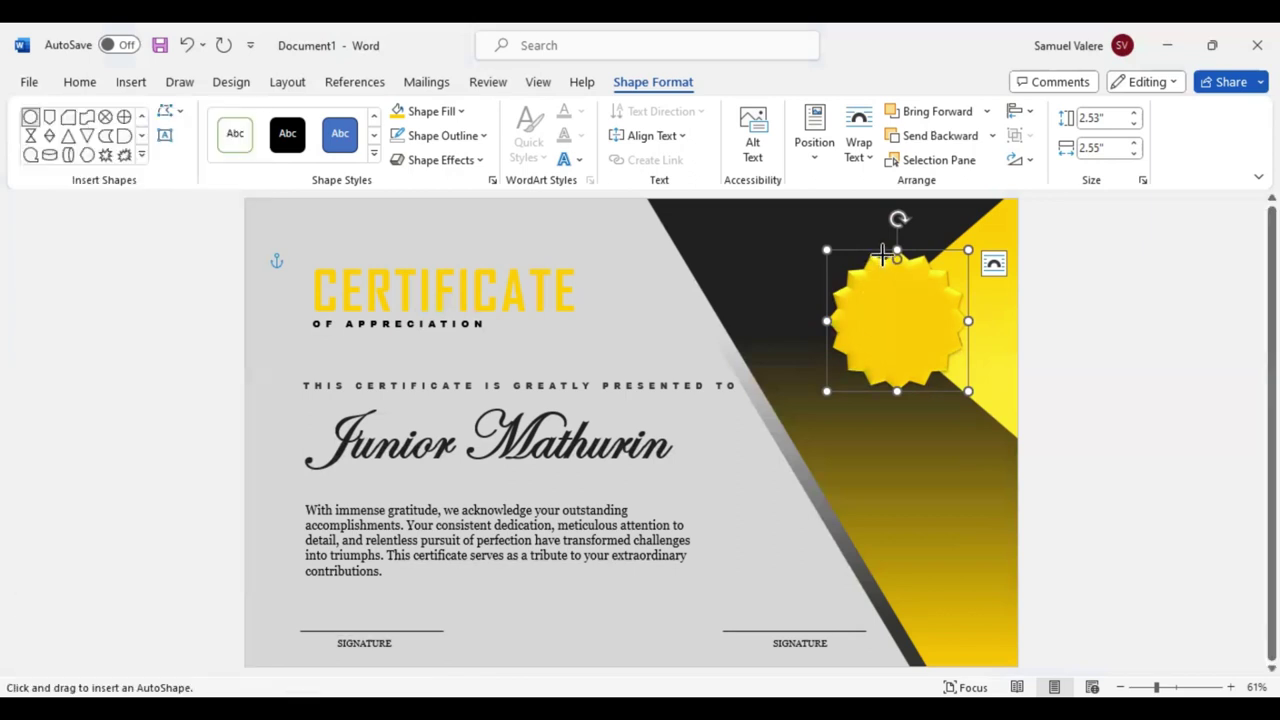
left_click_drag(876, 285, 968, 401)
left_click_drag(926, 349, 902, 344)
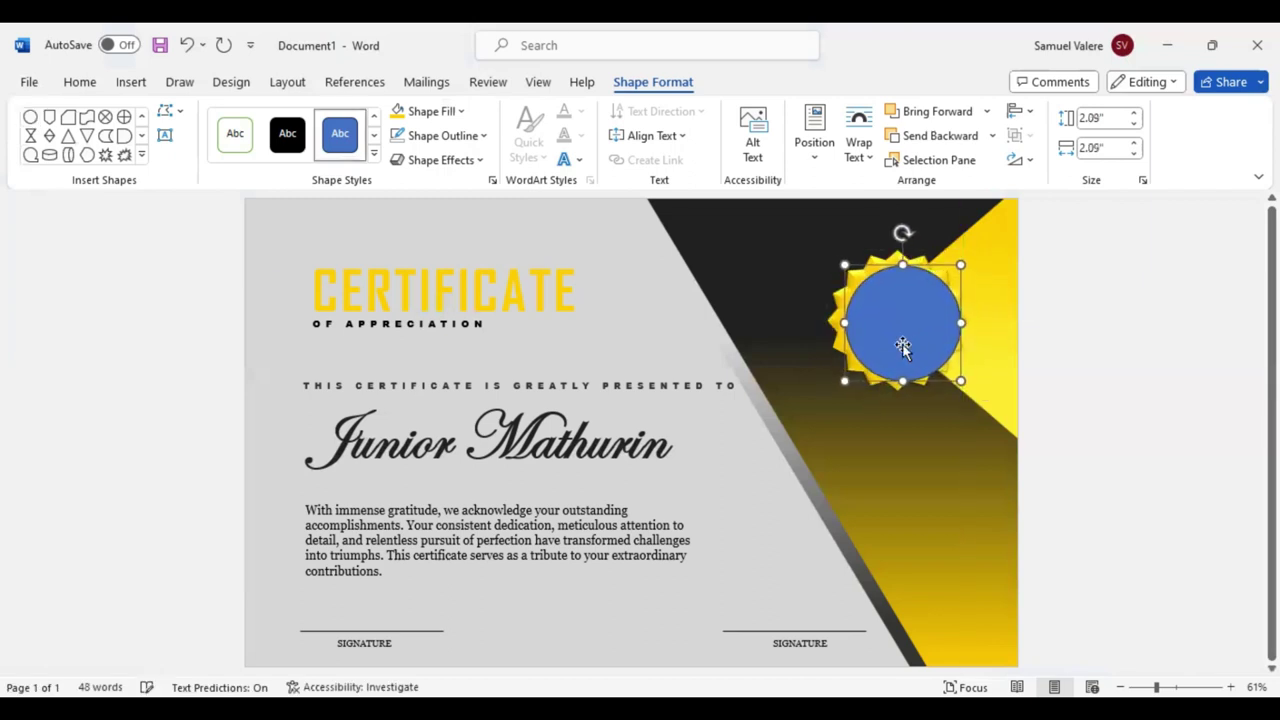
left_click_drag(902, 344, 911, 333)
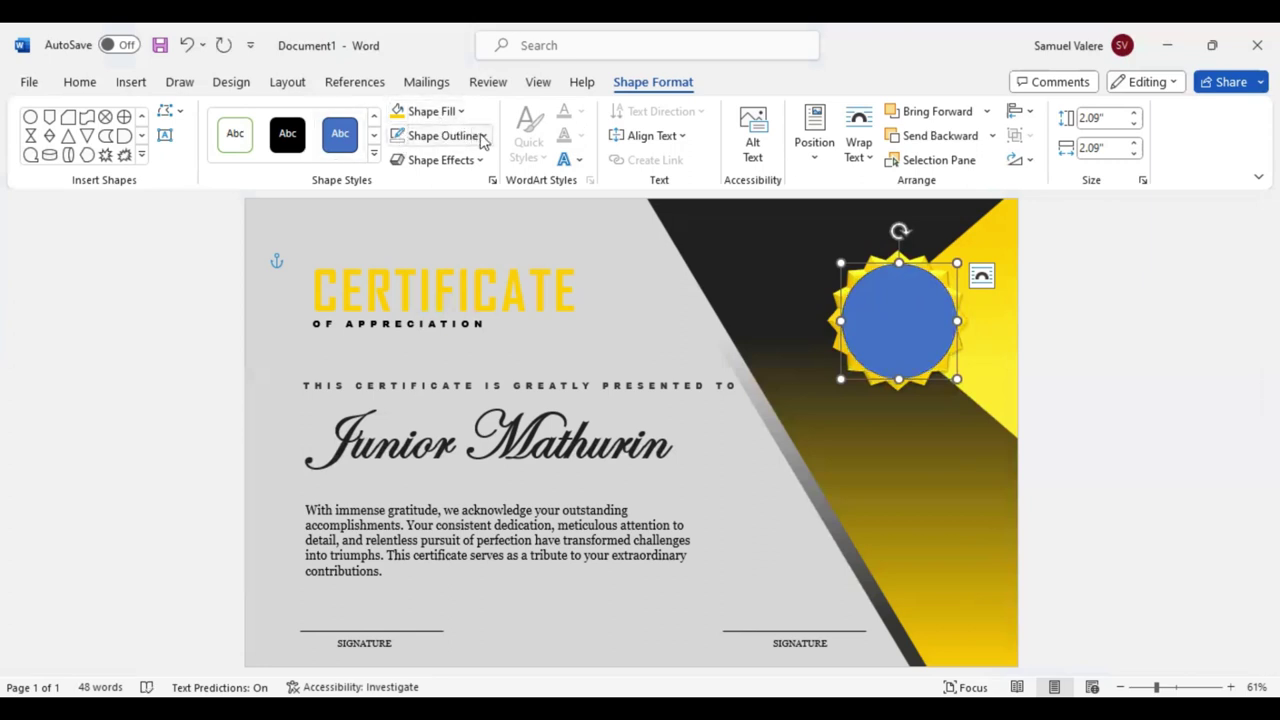
left_click(465, 114)
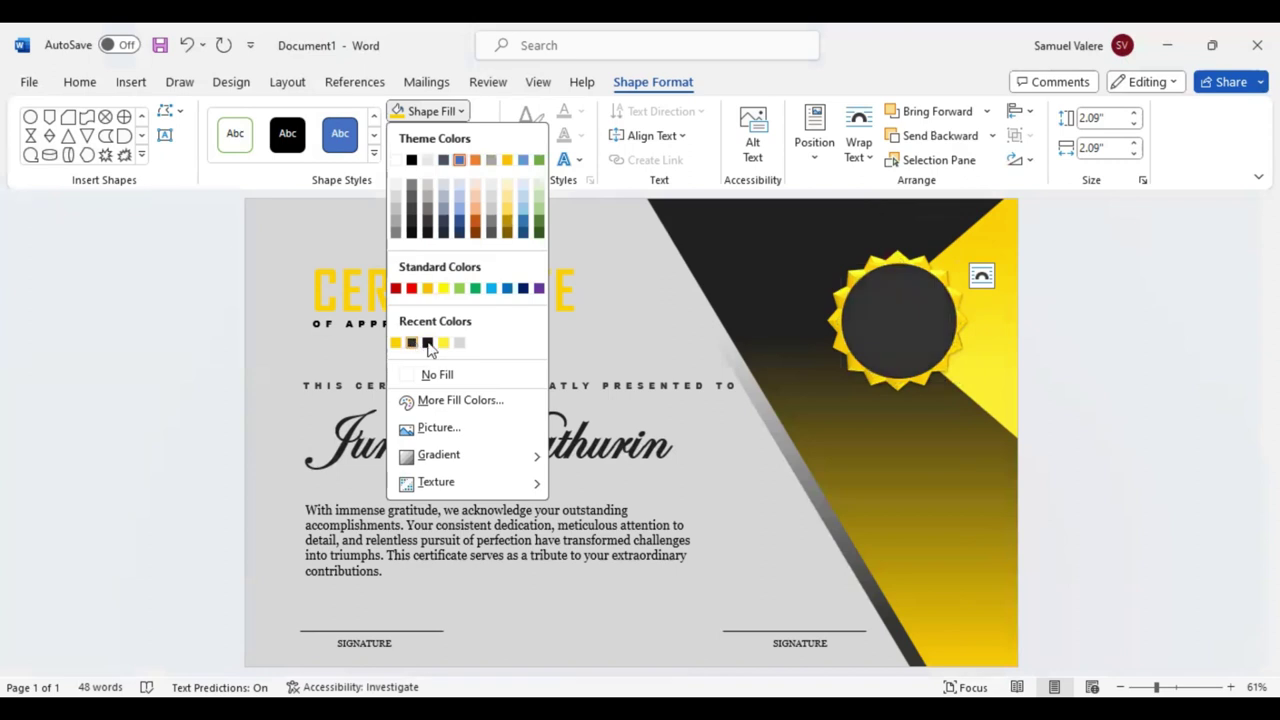
left_click(427, 343)
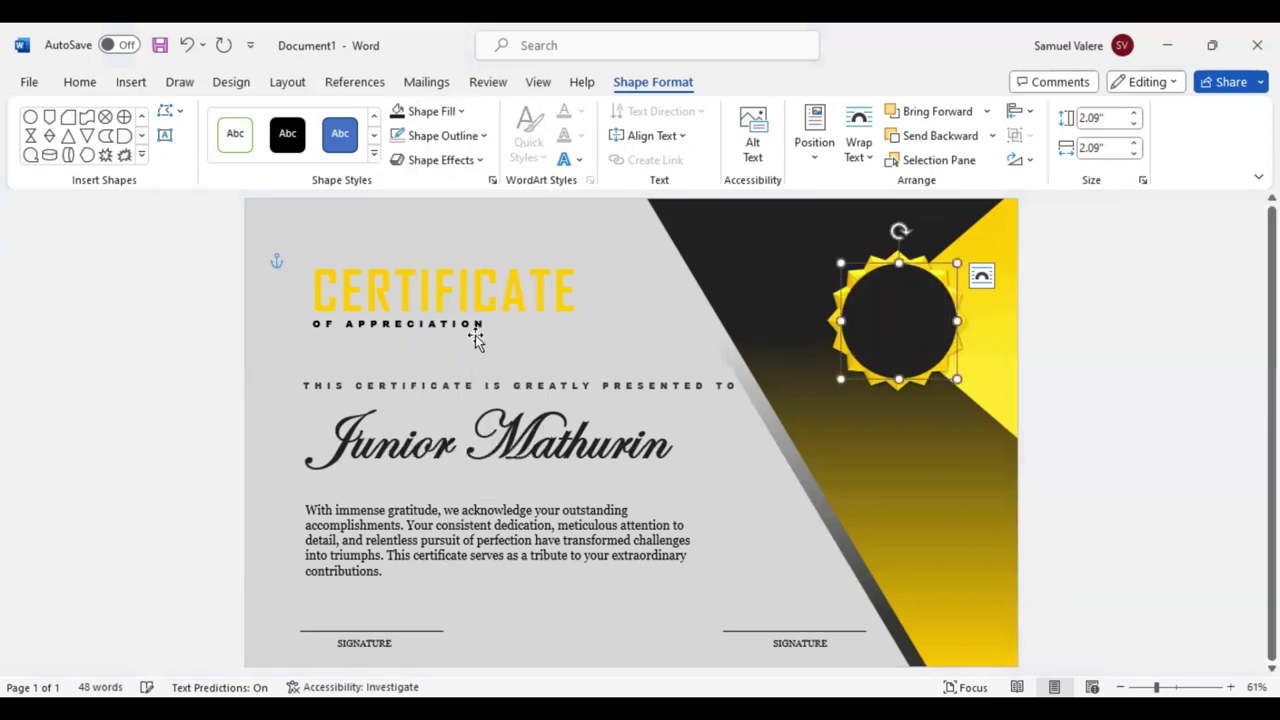
- Add a no-fill text box reading 'Best' inside the seal circle
left_click(165, 135)
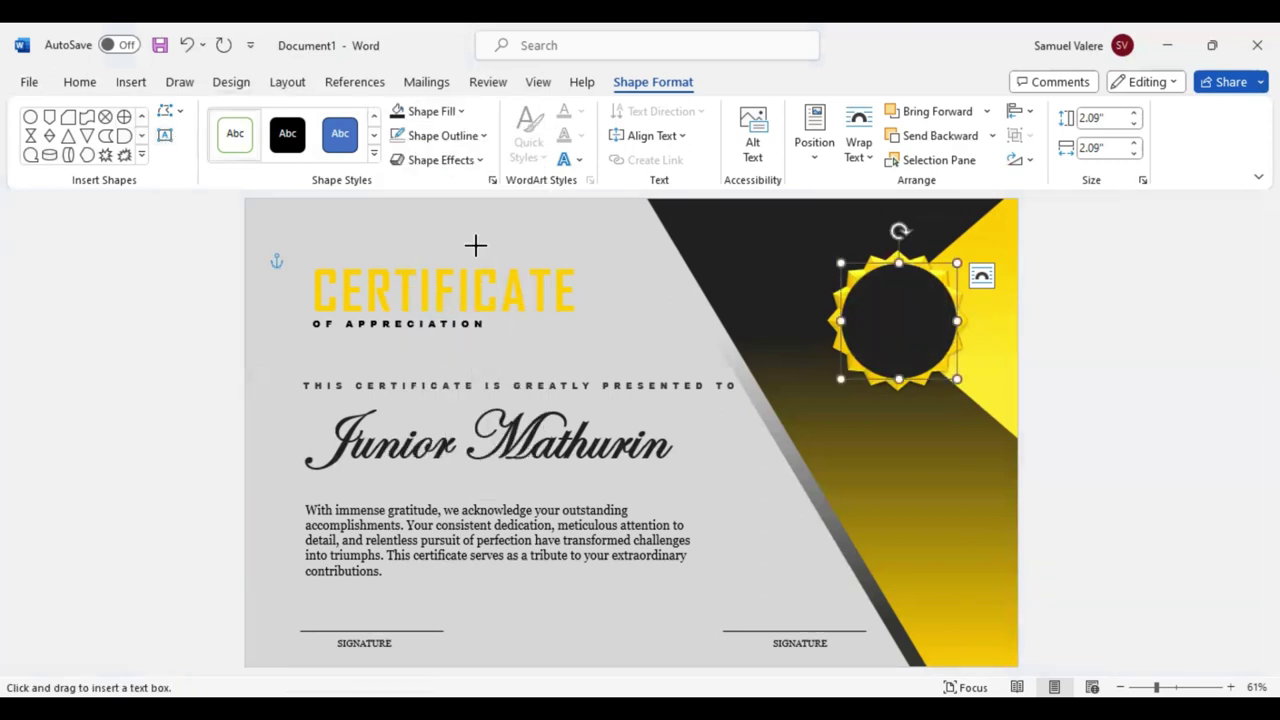
left_click_drag(863, 295, 929, 317)
type("Be")
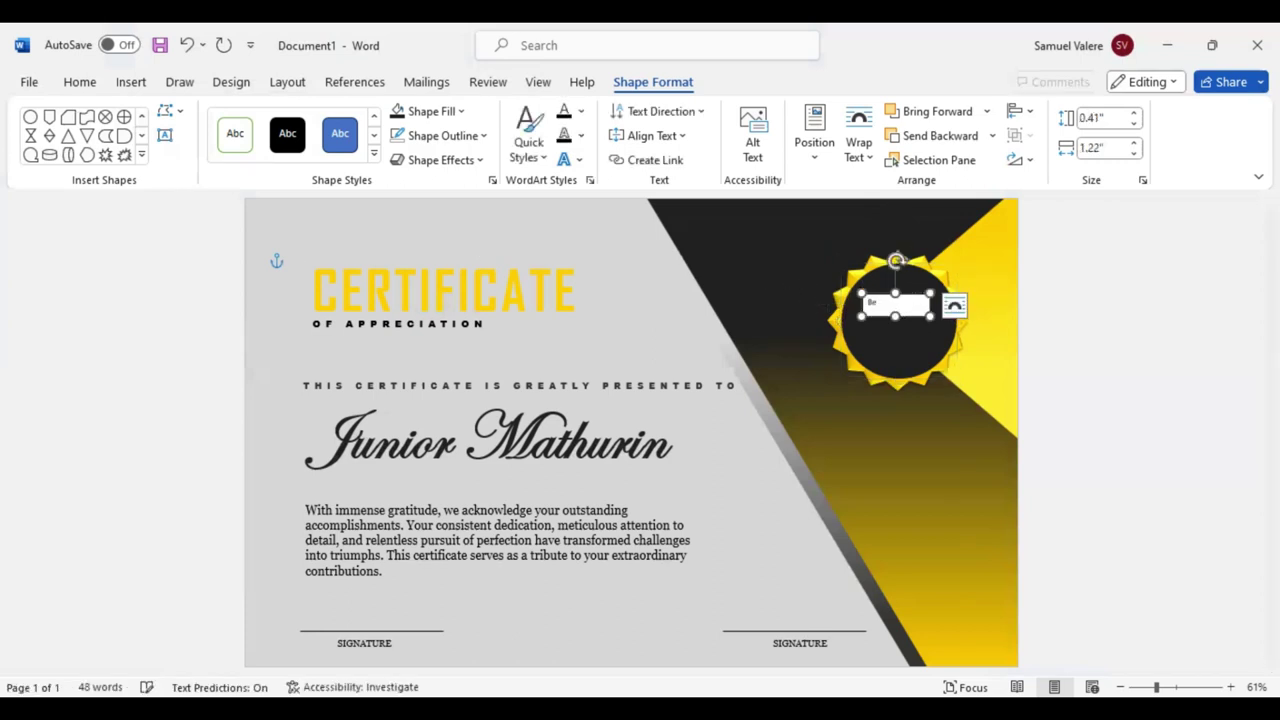
double_click(875, 303)
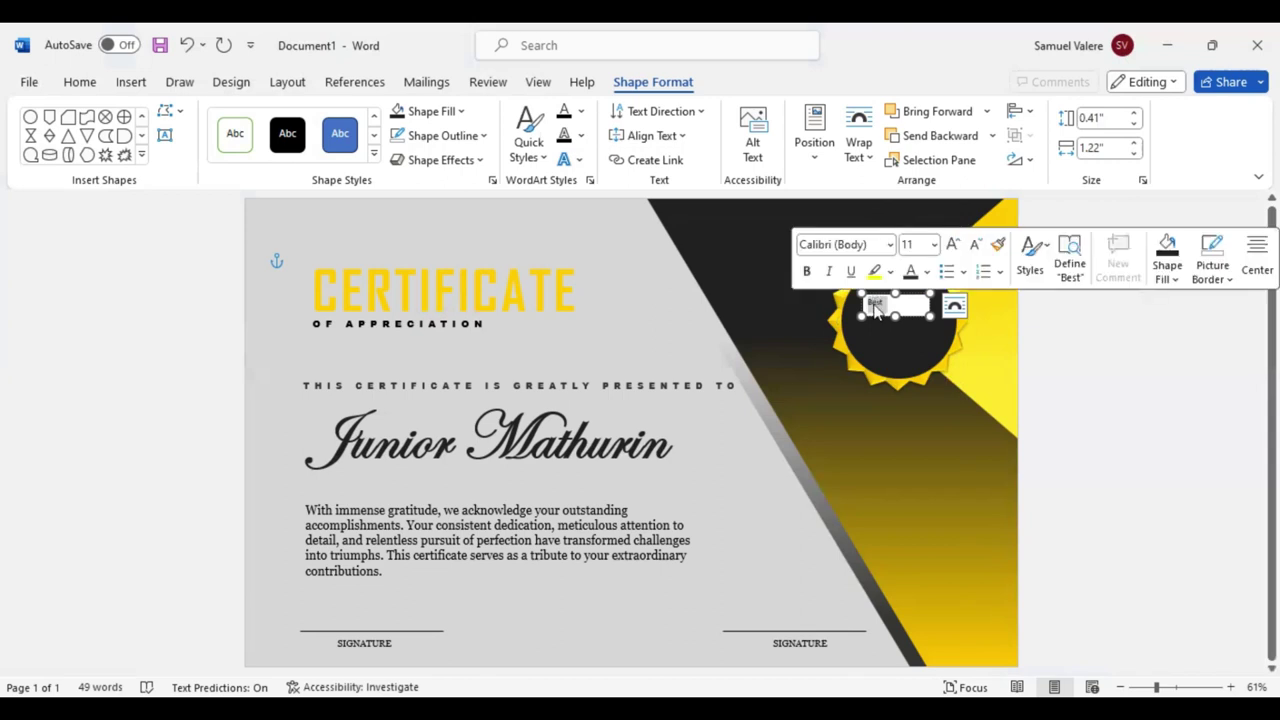
left_click(460, 111)
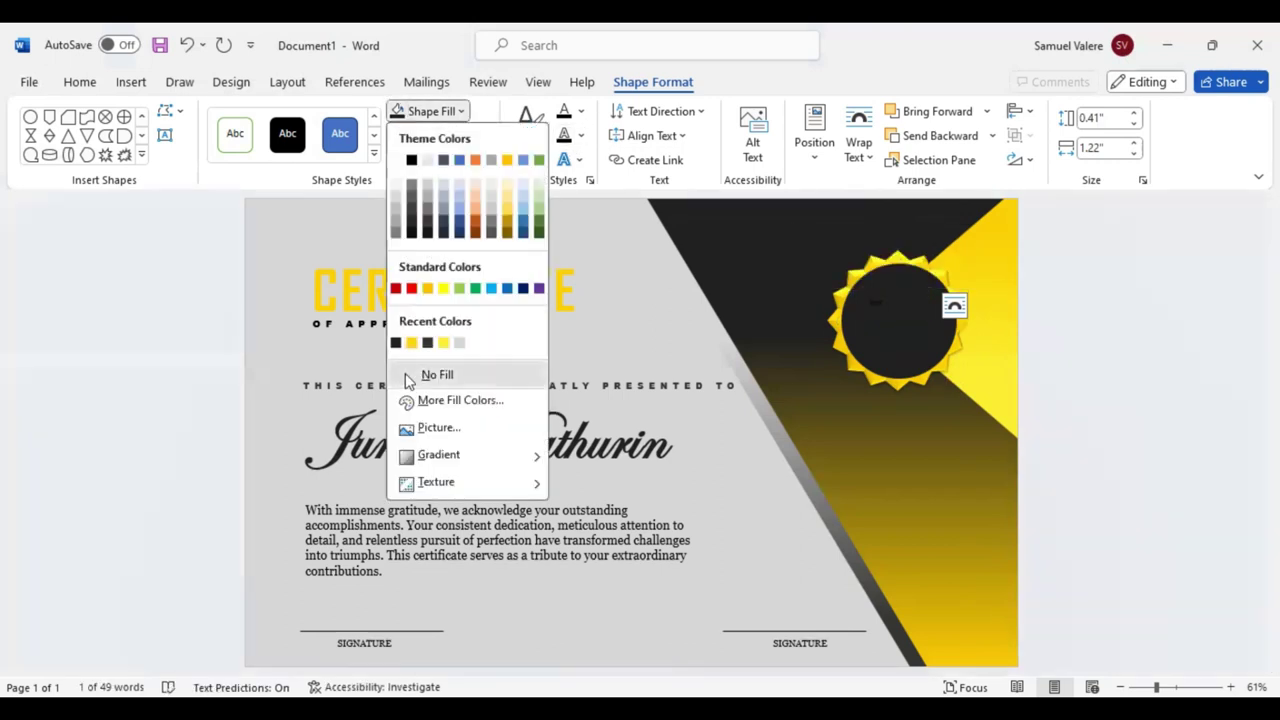
left_click(405, 374)
- Format 'Best' as centred, yellow Edwardian Script ITC at size 48 and widen its box
left_click(80, 82)
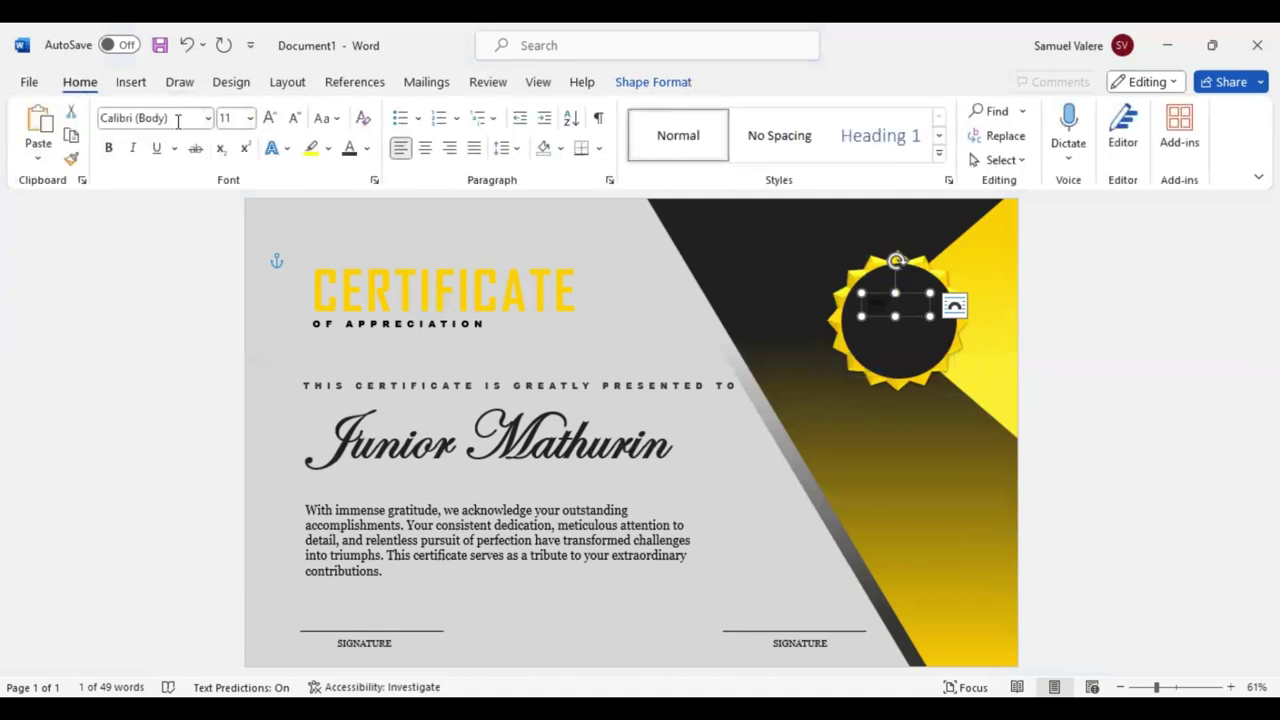
left_click(176, 118)
type("Edwardian Script ITC")
key("Return")
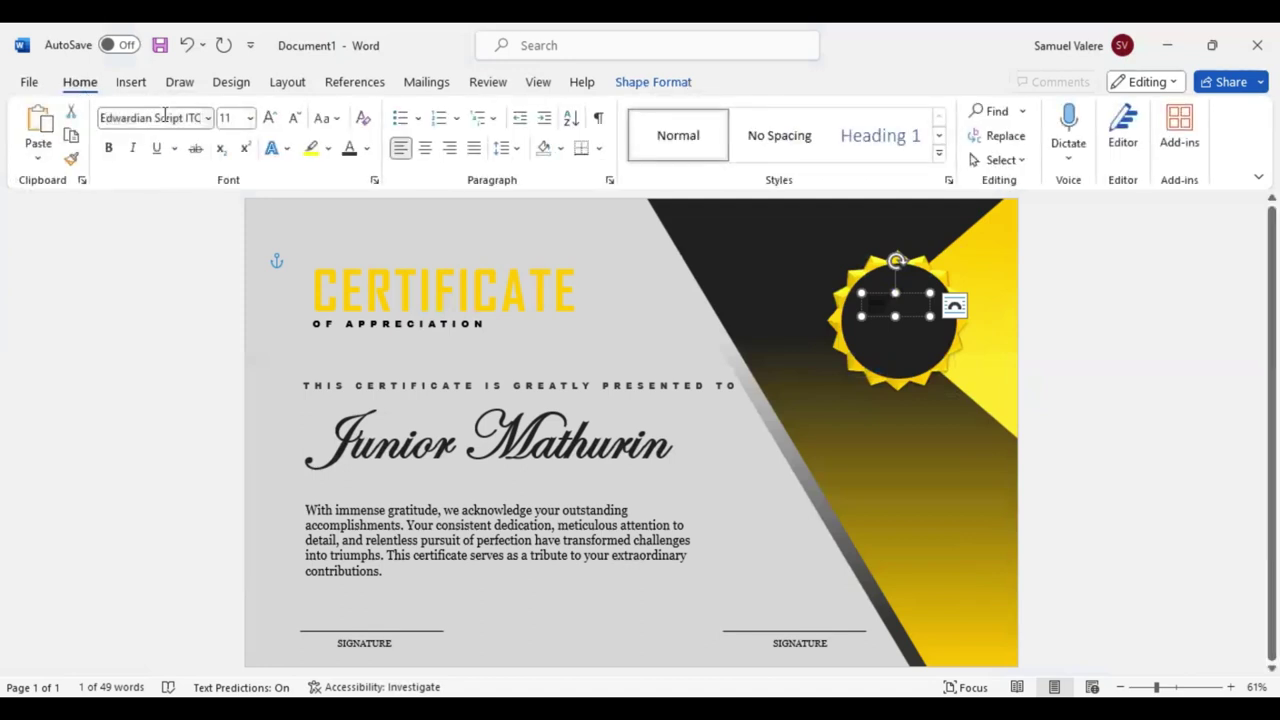
left_click(269, 118)
left_click(425, 148)
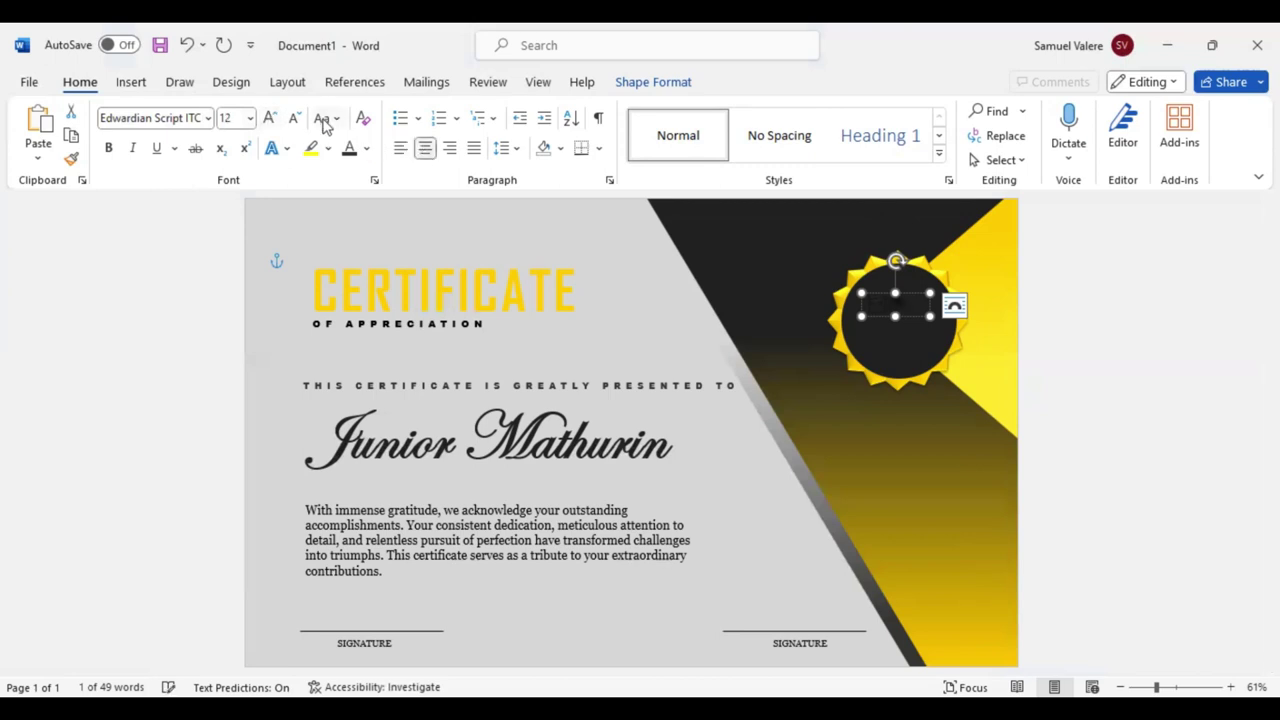
left_click(269, 118)
left_click(269, 118)
left_click(269, 118)
left_click(269, 118)
left_click(269, 118)
left_click(269, 118)
left_click(269, 118)
left_click(367, 148)
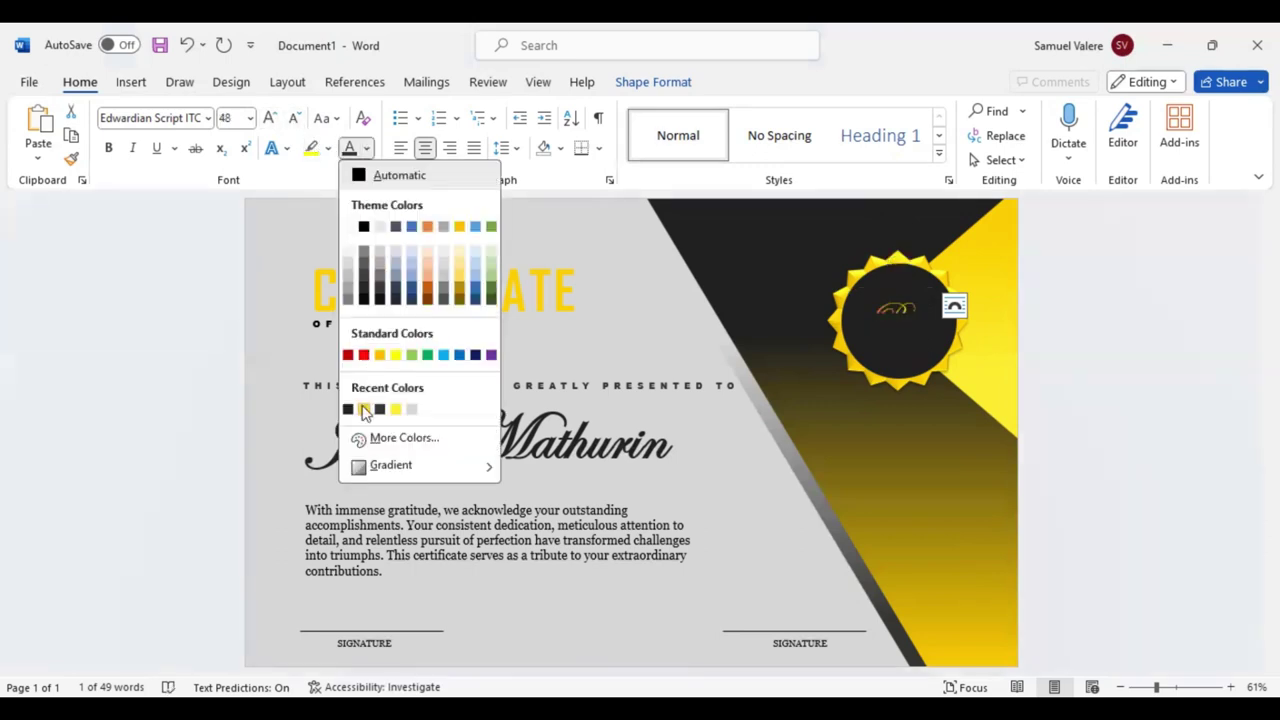
left_click(364, 409)
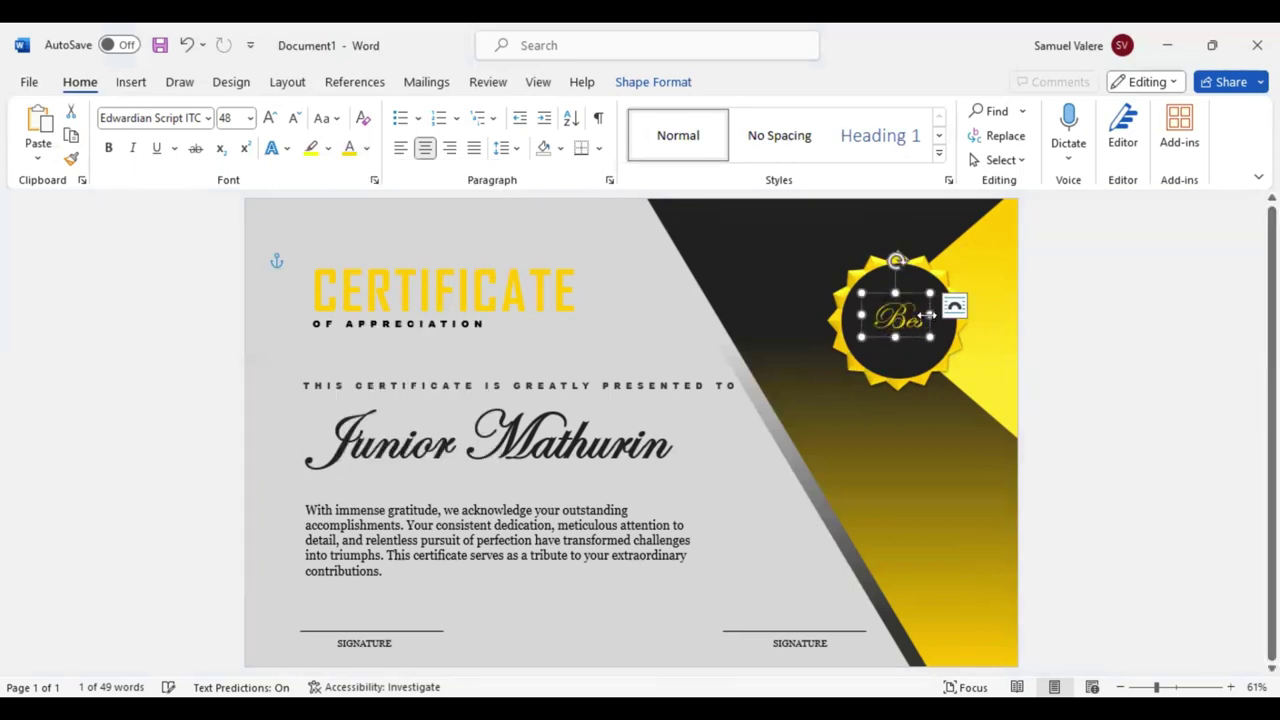
mouse_move(930, 315)
left_mouse_down()
mouse_move(941, 315)
mouse_move(912, 322)
mouse_move(920, 338)
mouse_move(899, 337)
left_mouse_up()
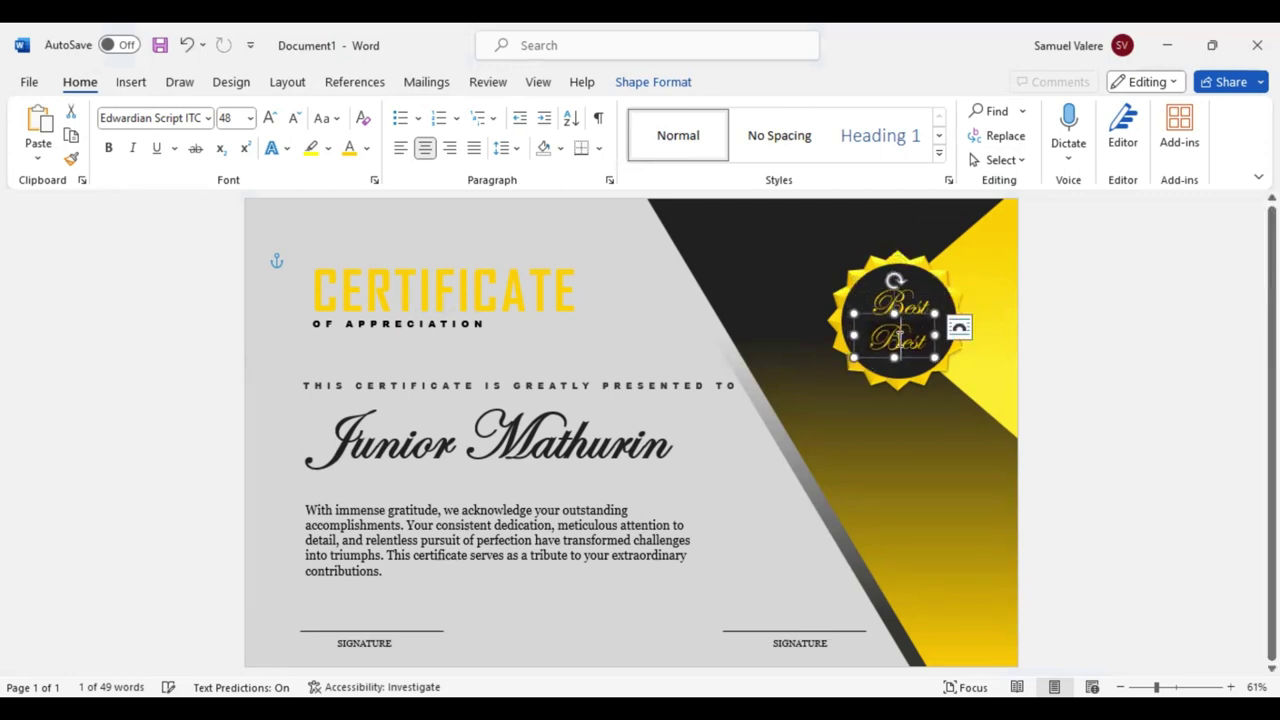
- Add 'AWARD' in Impact size 40 and centre it on the badge below 'Best'
left_click(766, 279)
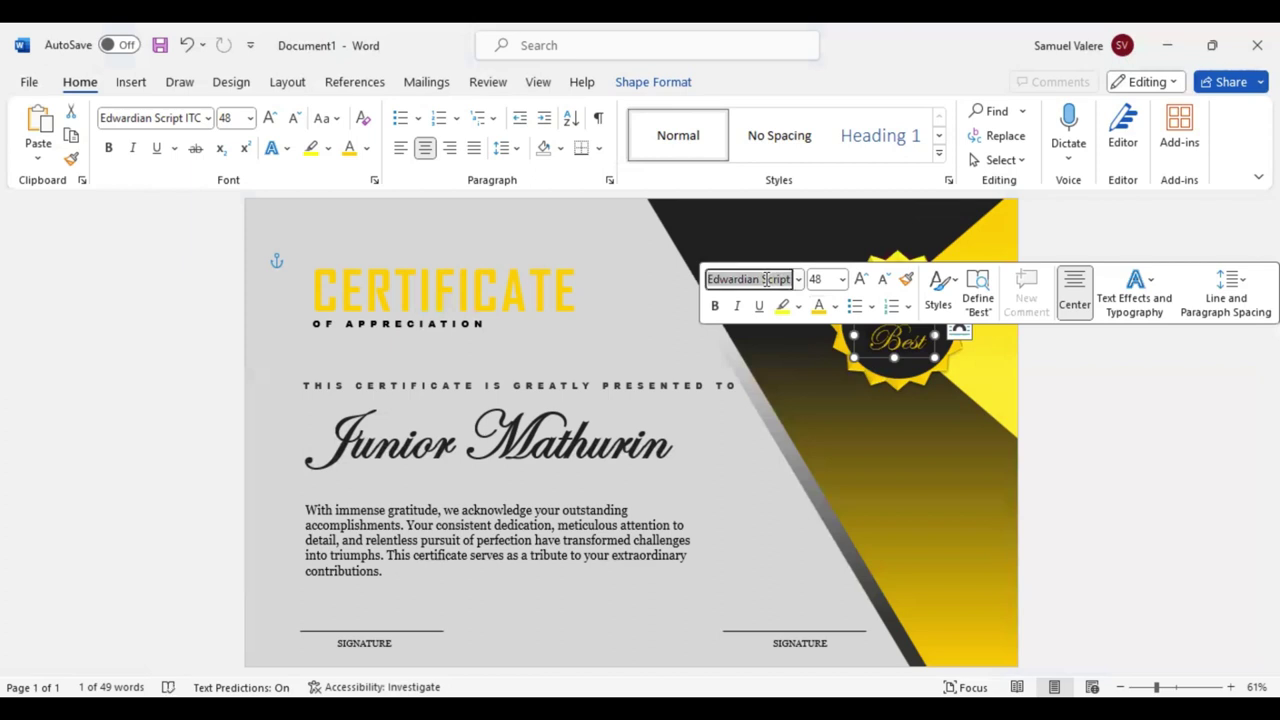
type("Impact")
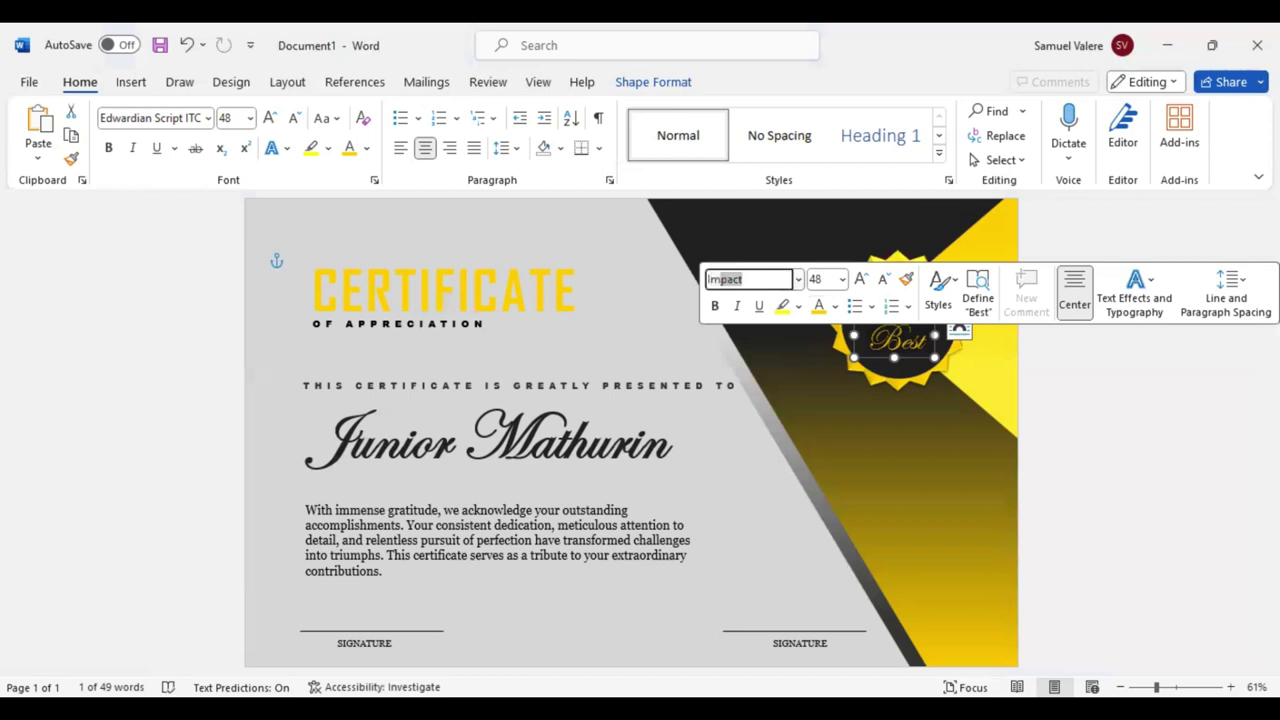
key("Return")
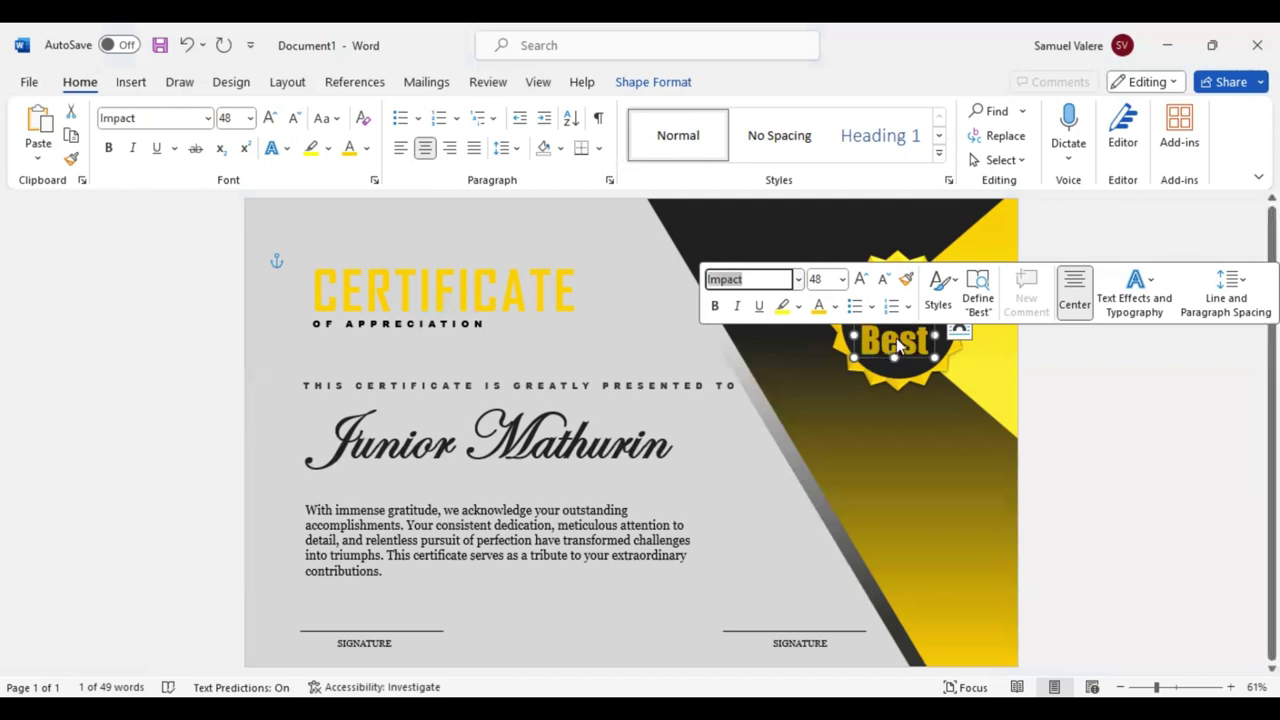
type("AWA")
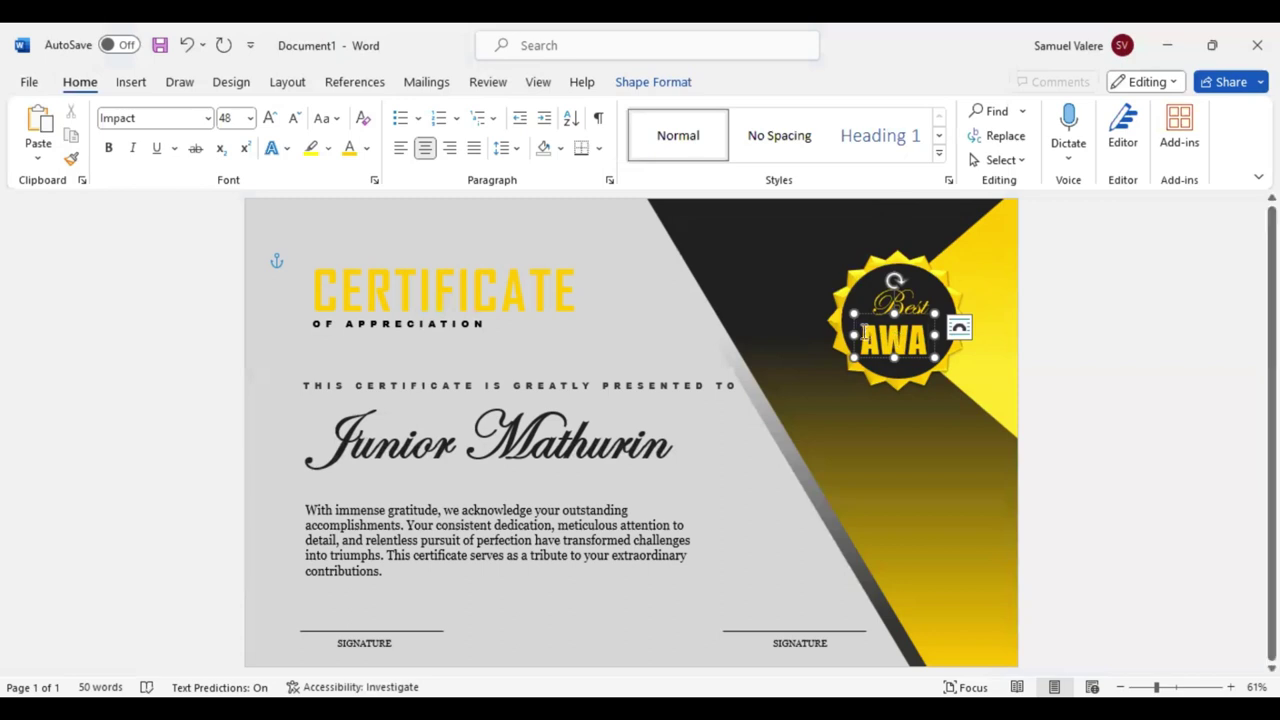
left_click_drag(850, 337, 812, 337)
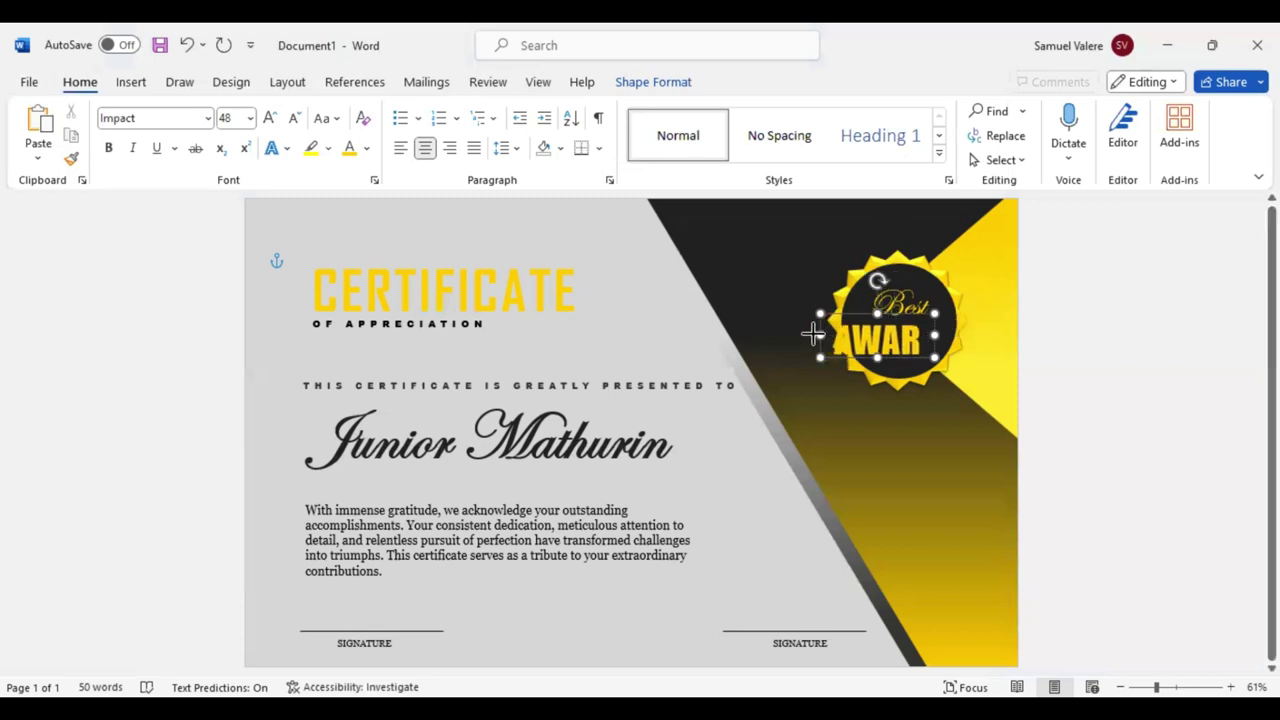
left_click_drag(900, 356, 923, 350)
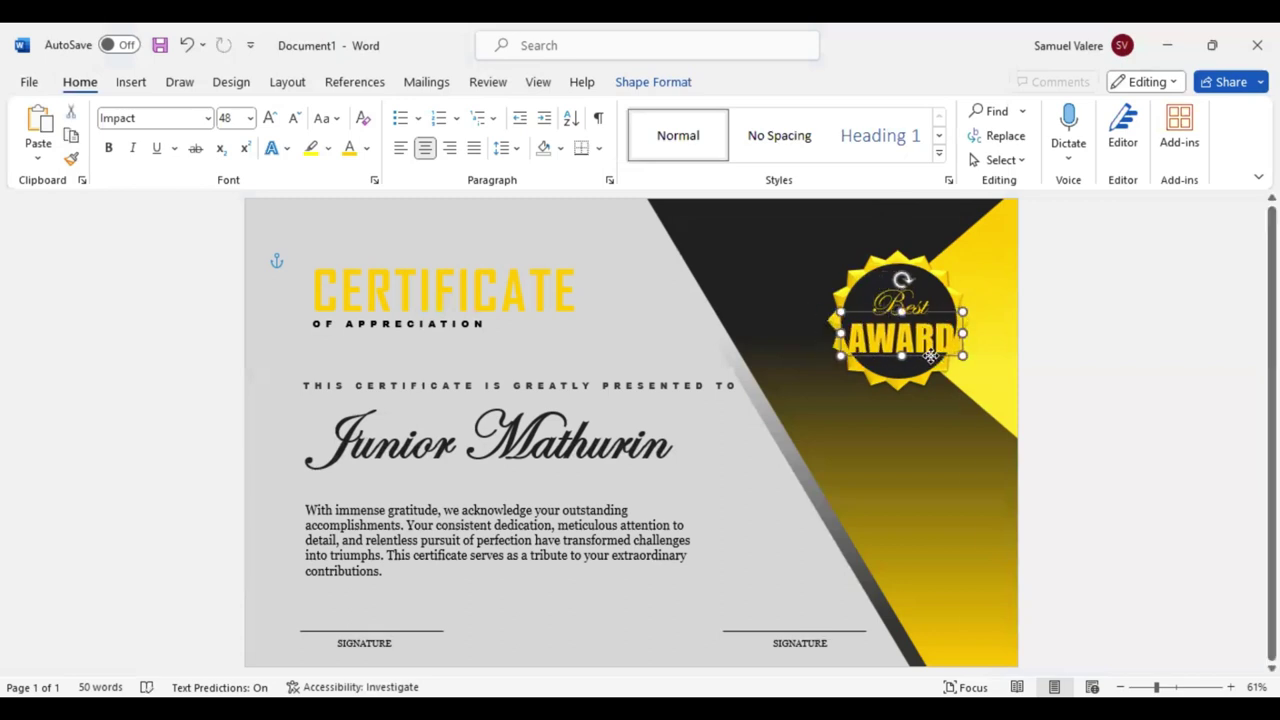
double_click(890, 272)
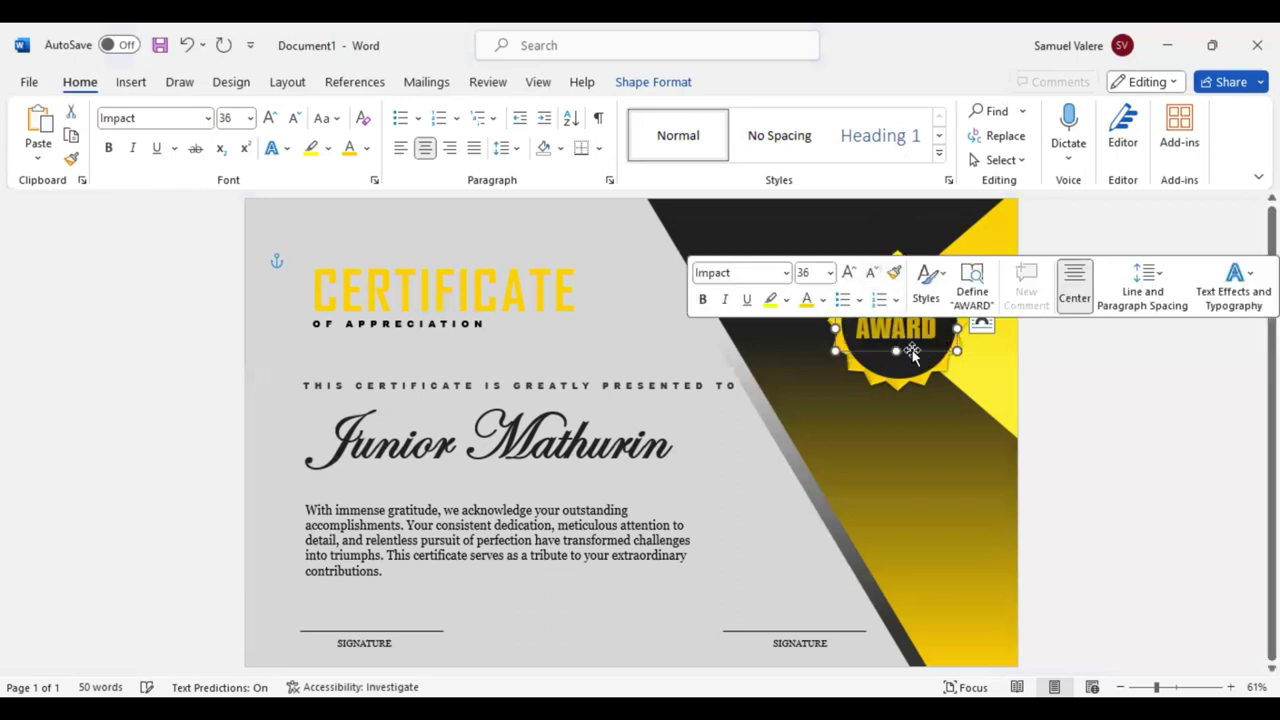
left_click_drag(912, 354, 914, 359)
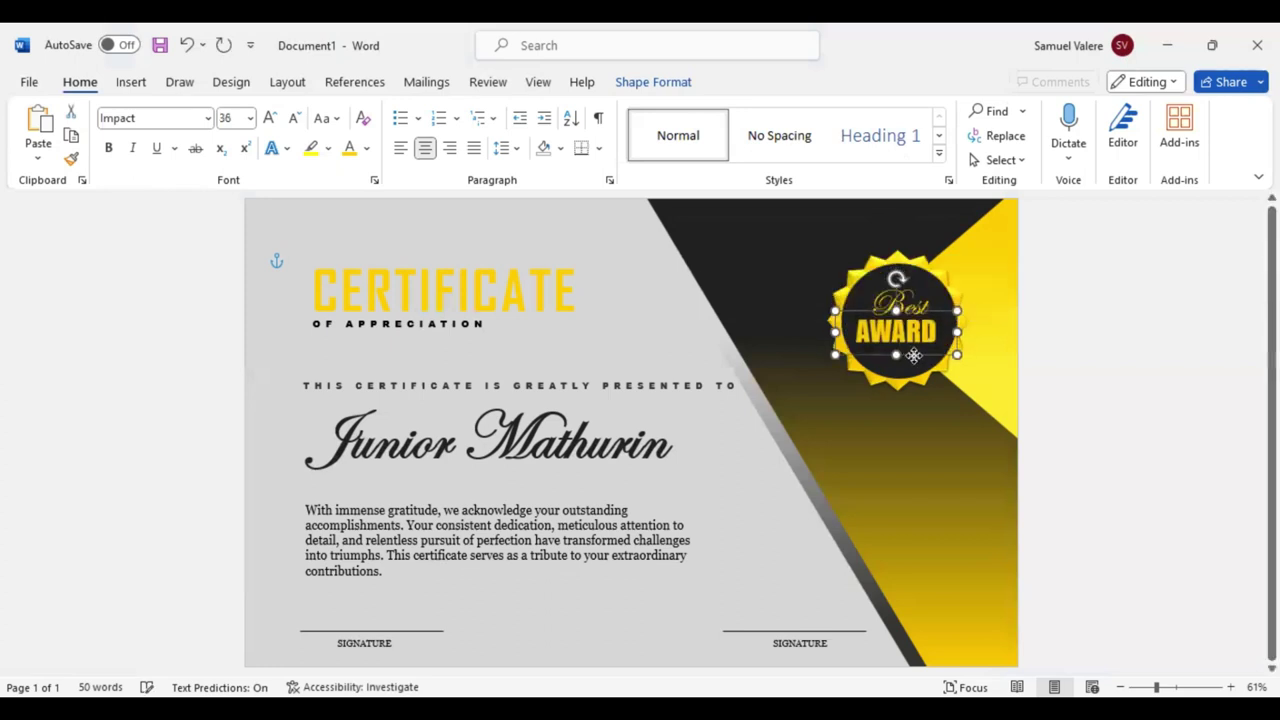
left_click(841, 281)
type("40")
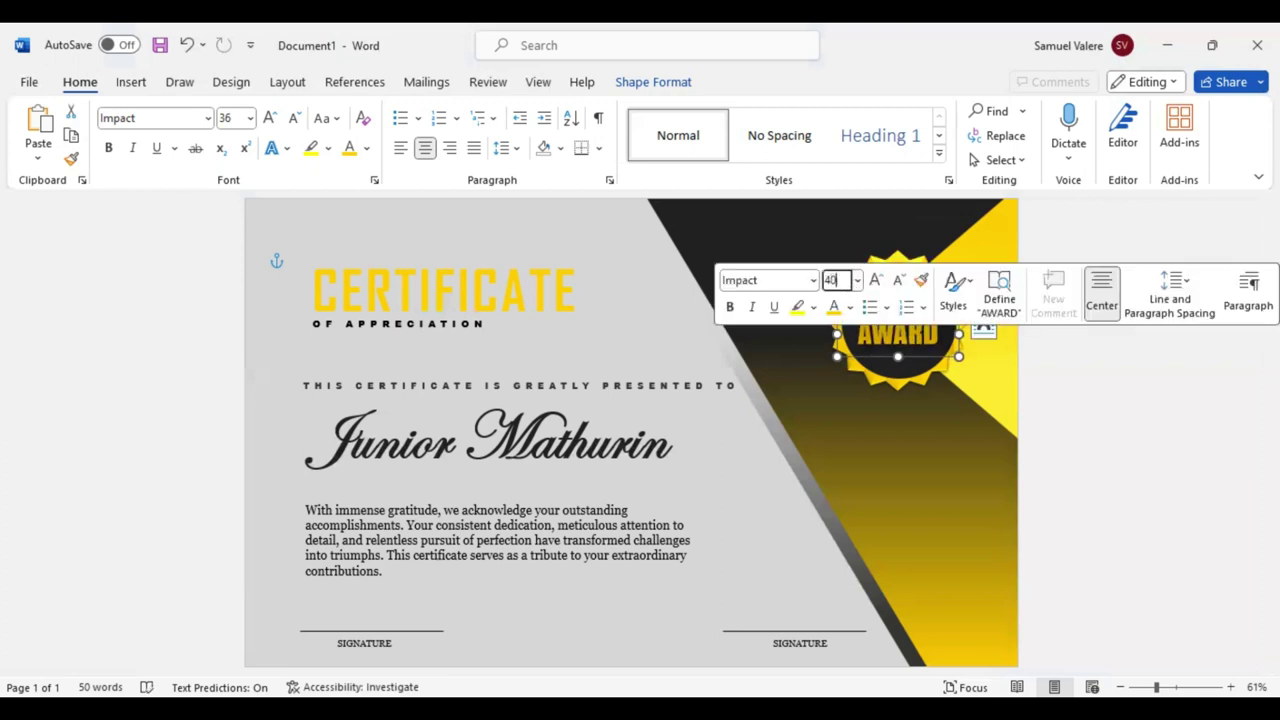
key("Return")
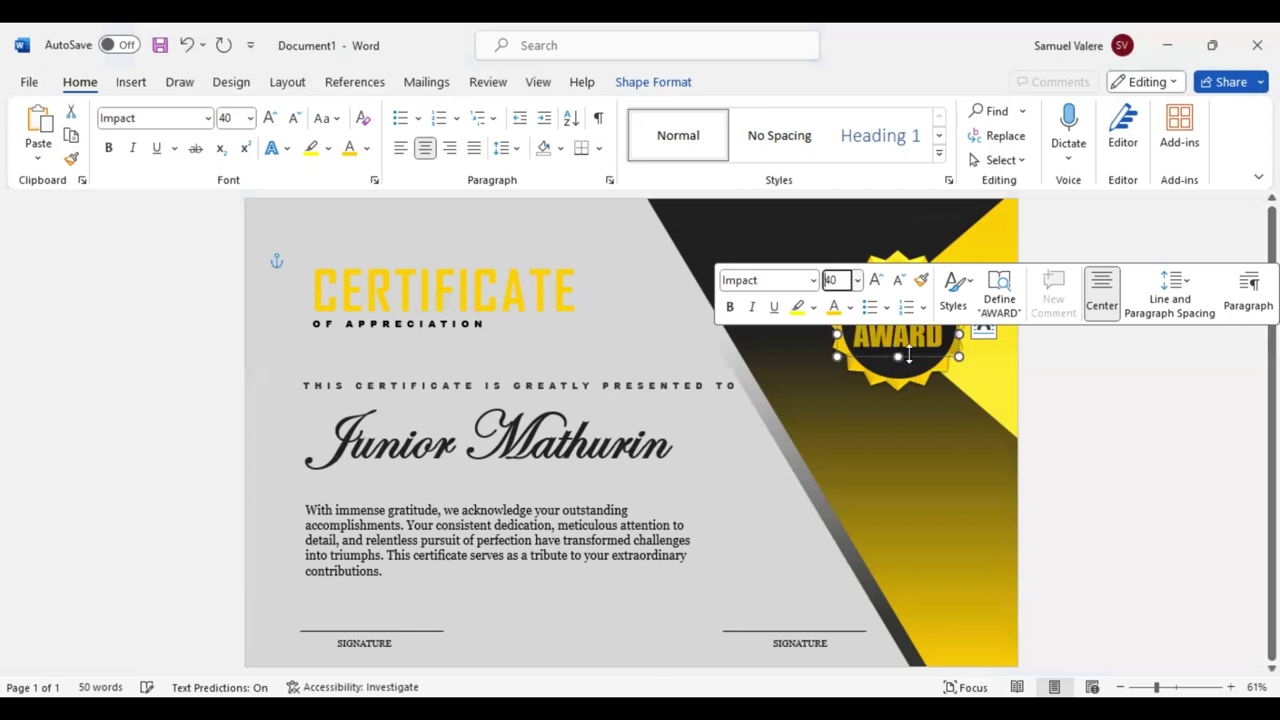
left_click(906, 407)
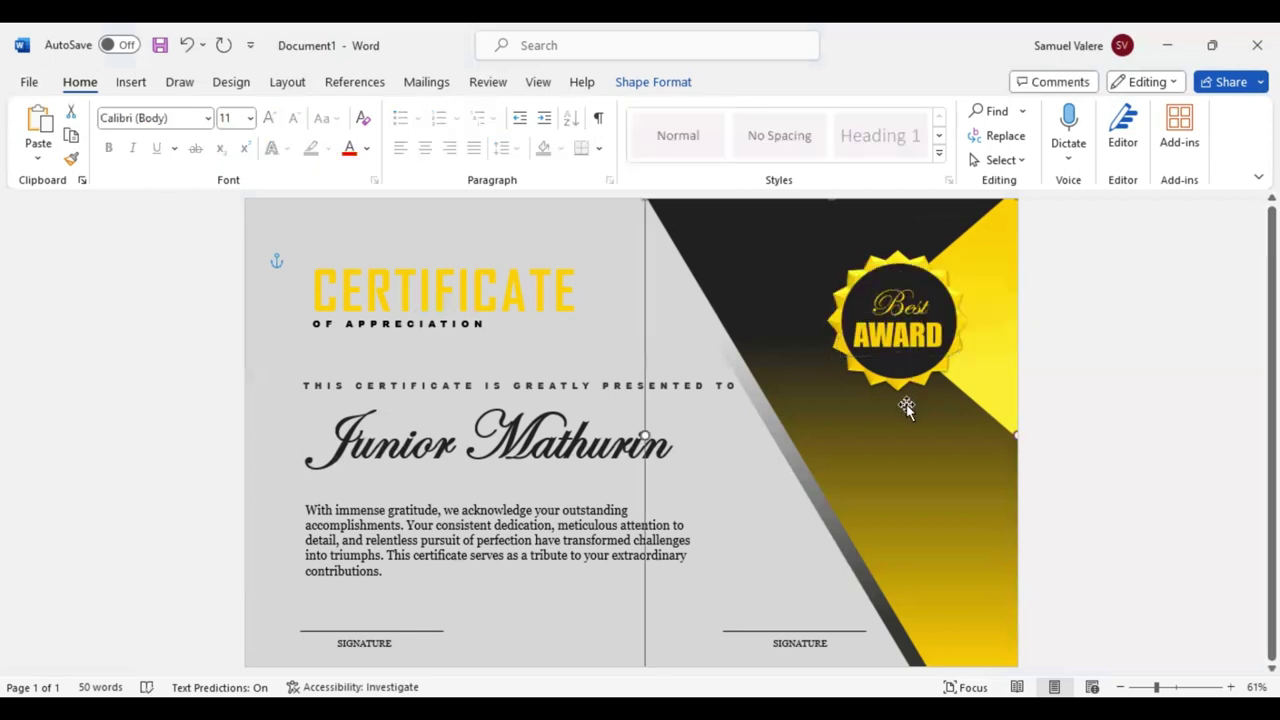
- Draw a rectangle just inside the page edges and set it to No Fill as an inner frame
left_click(131, 82)
left_click(270, 111)
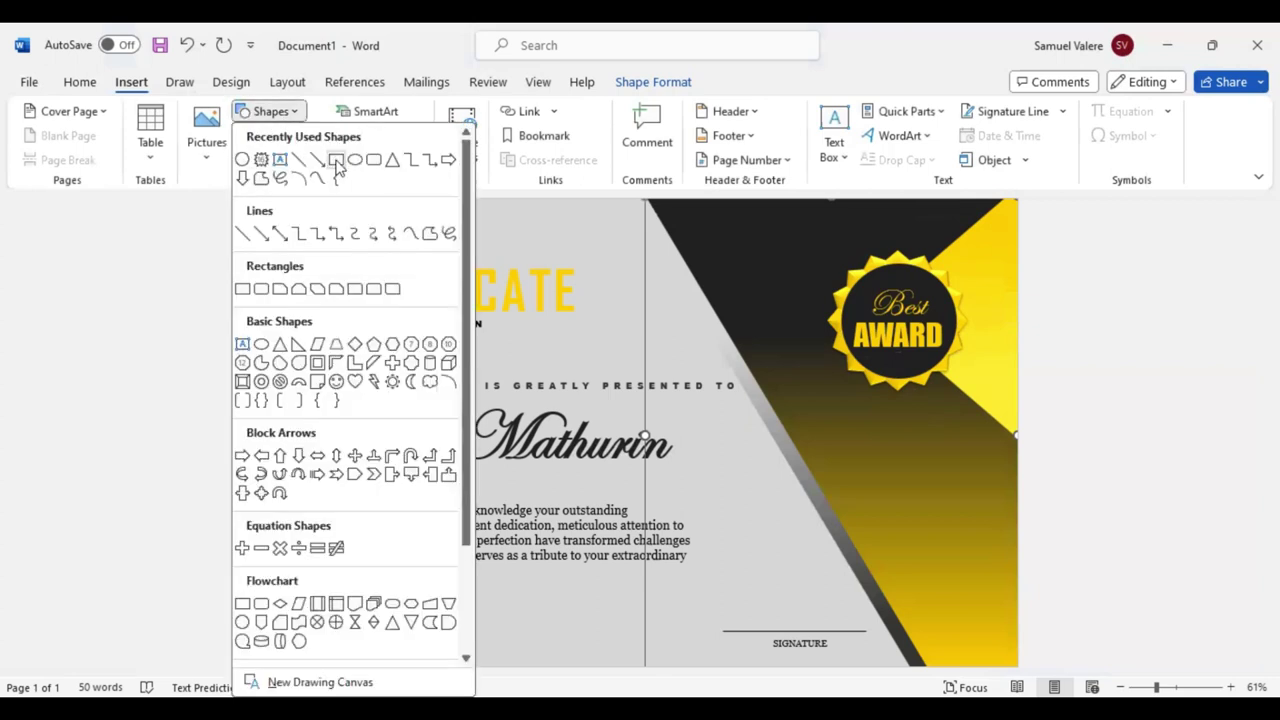
left_click(336, 160)
left_click_drag(274, 211, 946, 616)
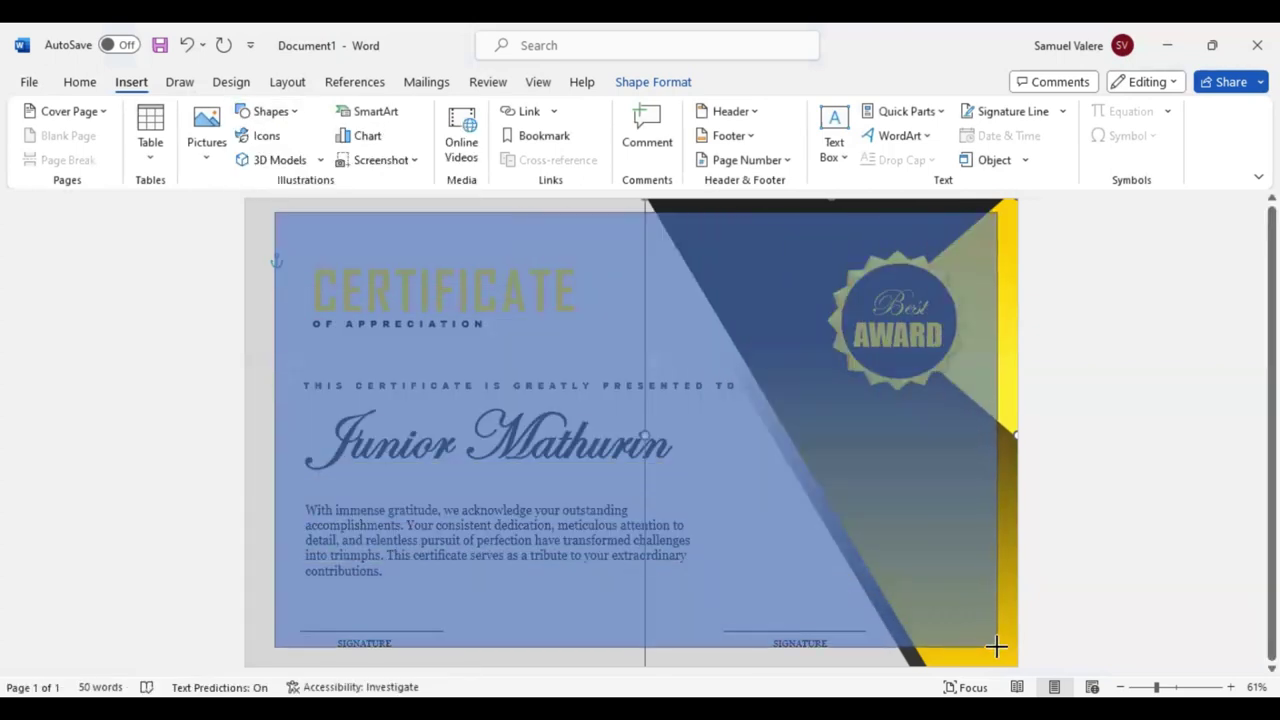
left_click_drag(946, 616, 1001, 648)
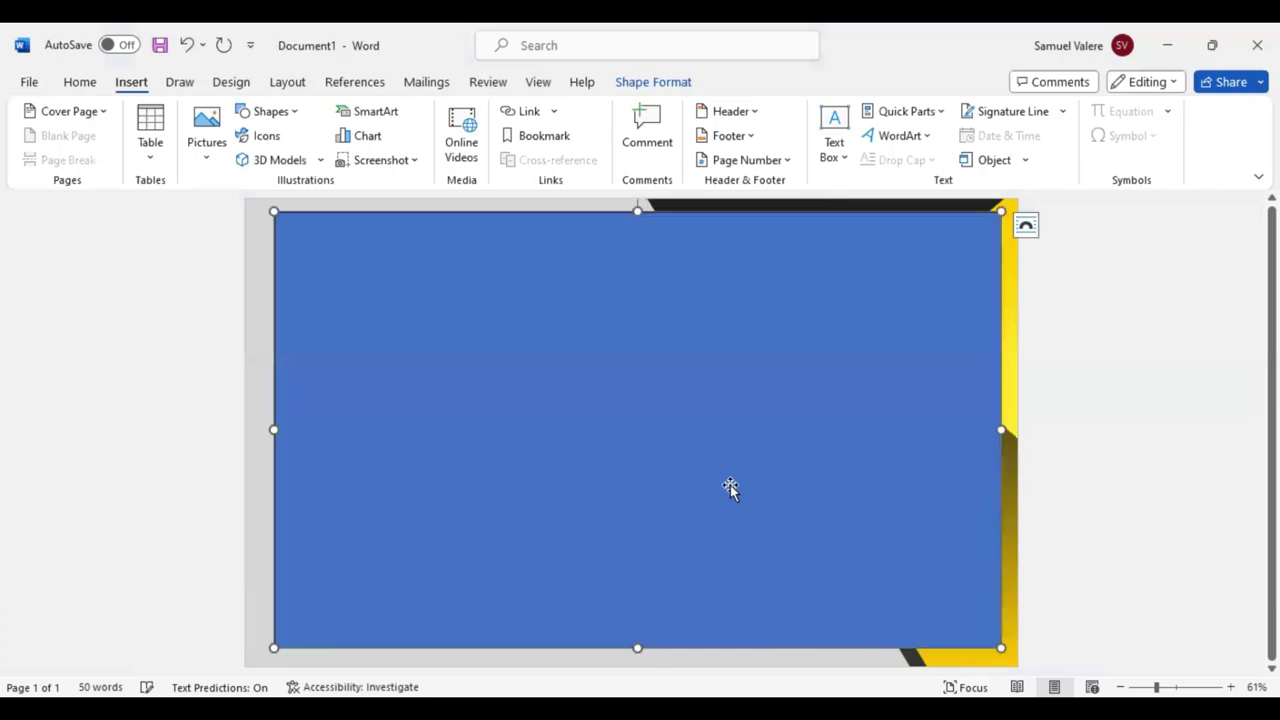
mouse_move(731, 489)
left_mouse_down()
mouse_move(717, 494)
mouse_move(700, 418)
left_mouse_up()
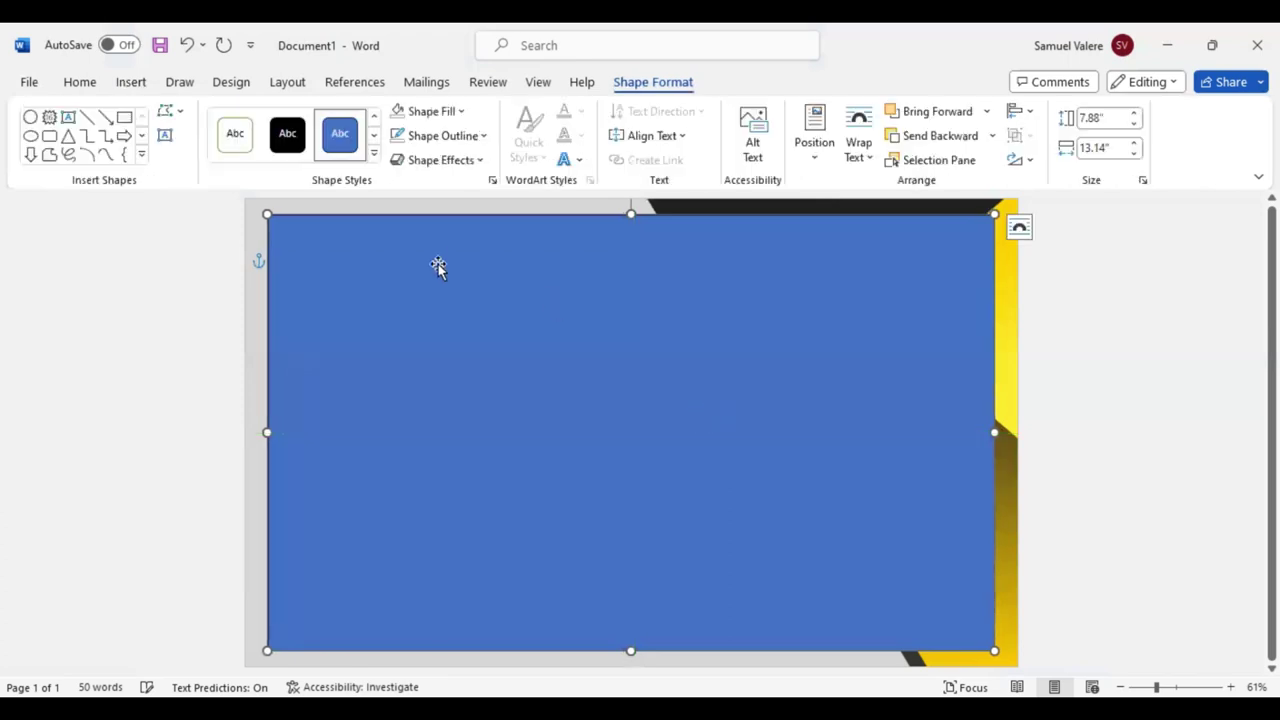
left_click(396, 111)
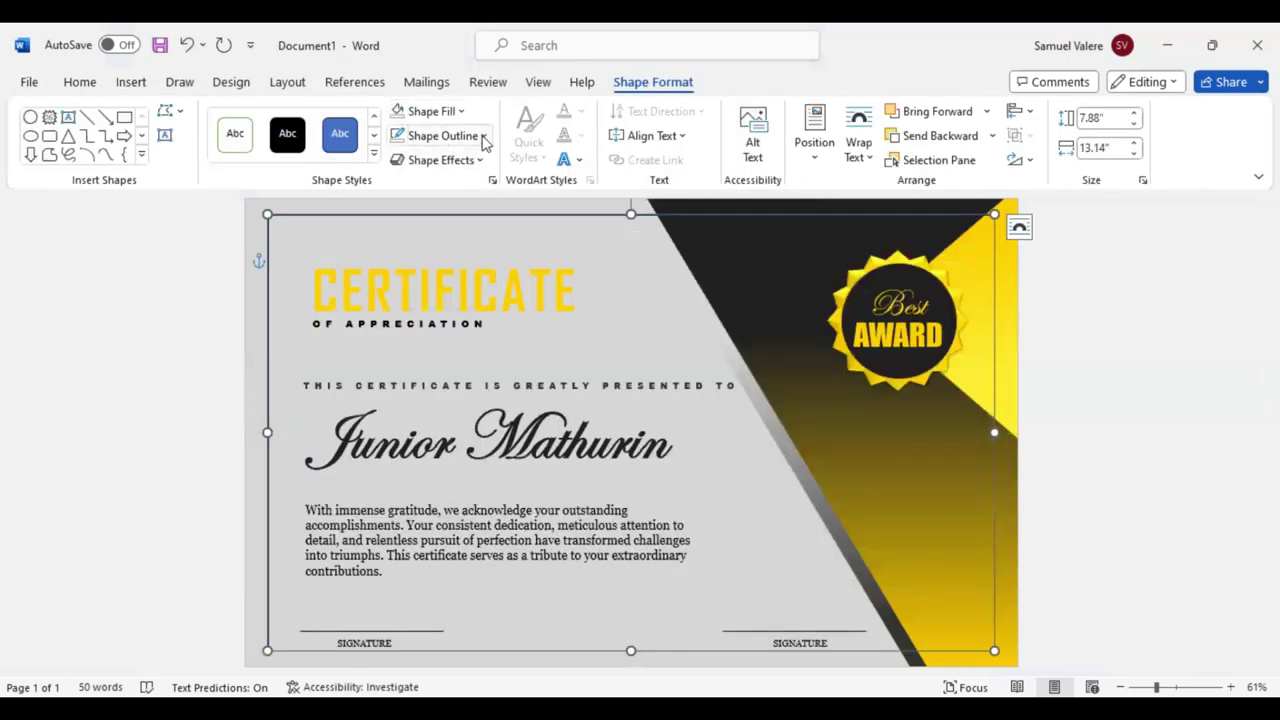
left_click(484, 136)
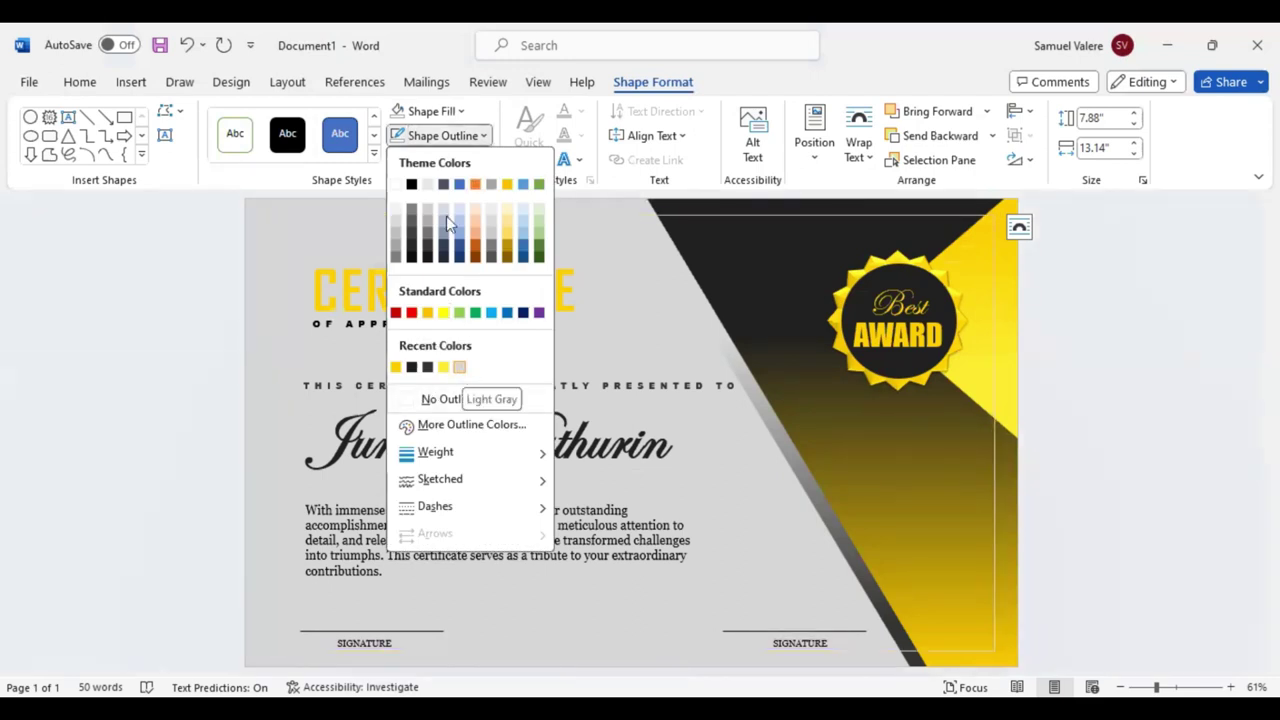
left_click(485, 138)
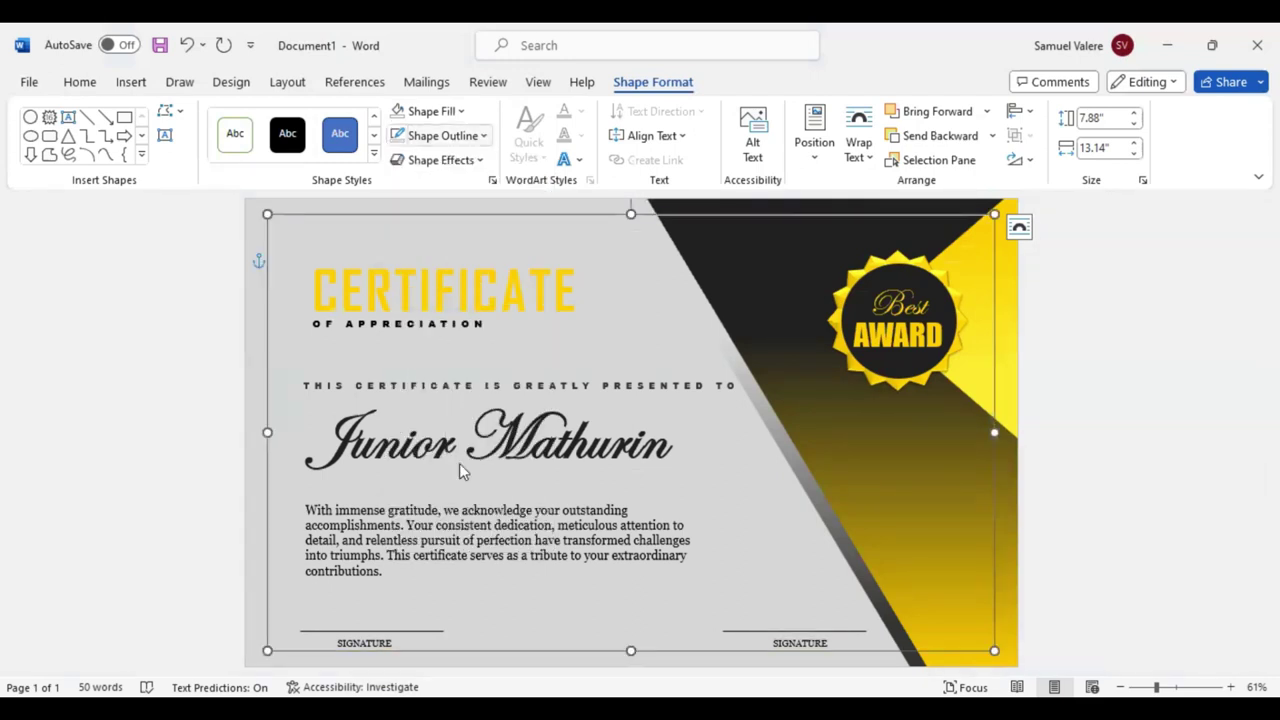